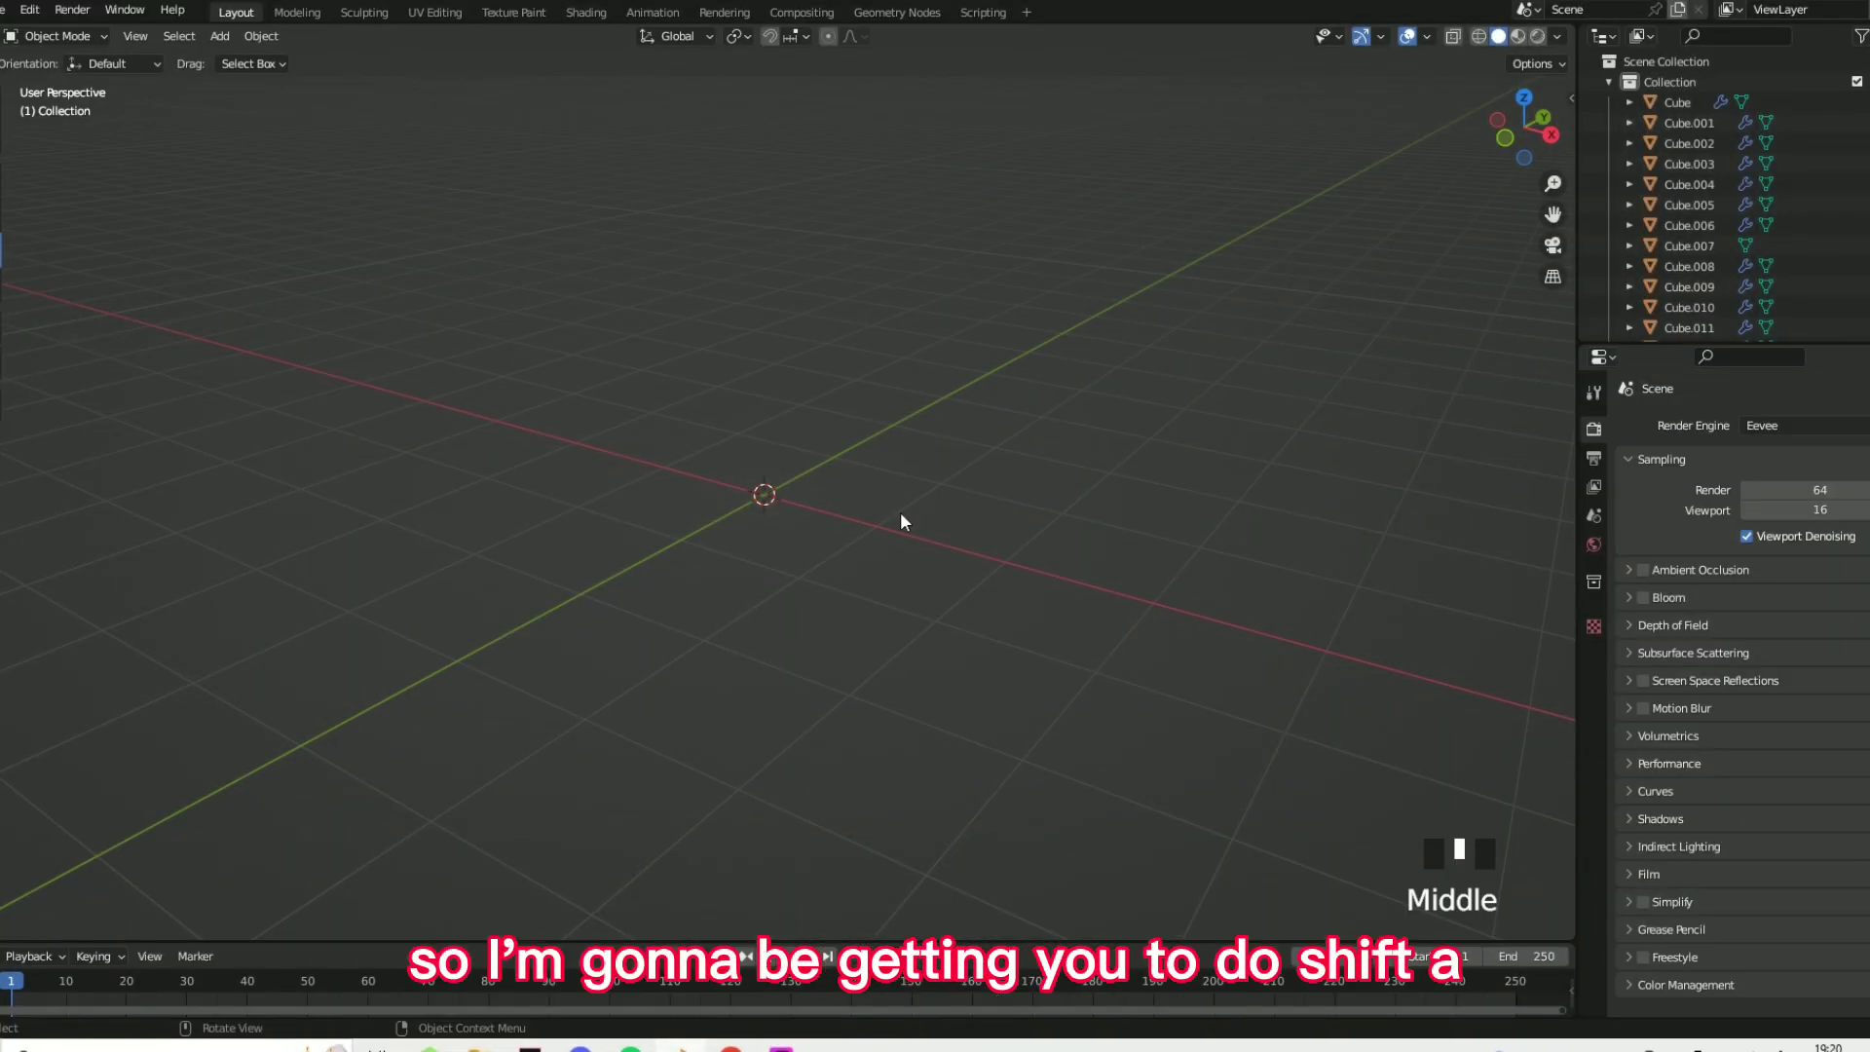
# - Add a cylinder at the scene centre and stretch it along Z to scale 1.147
pyautogui.hotkey('shift', 'a')
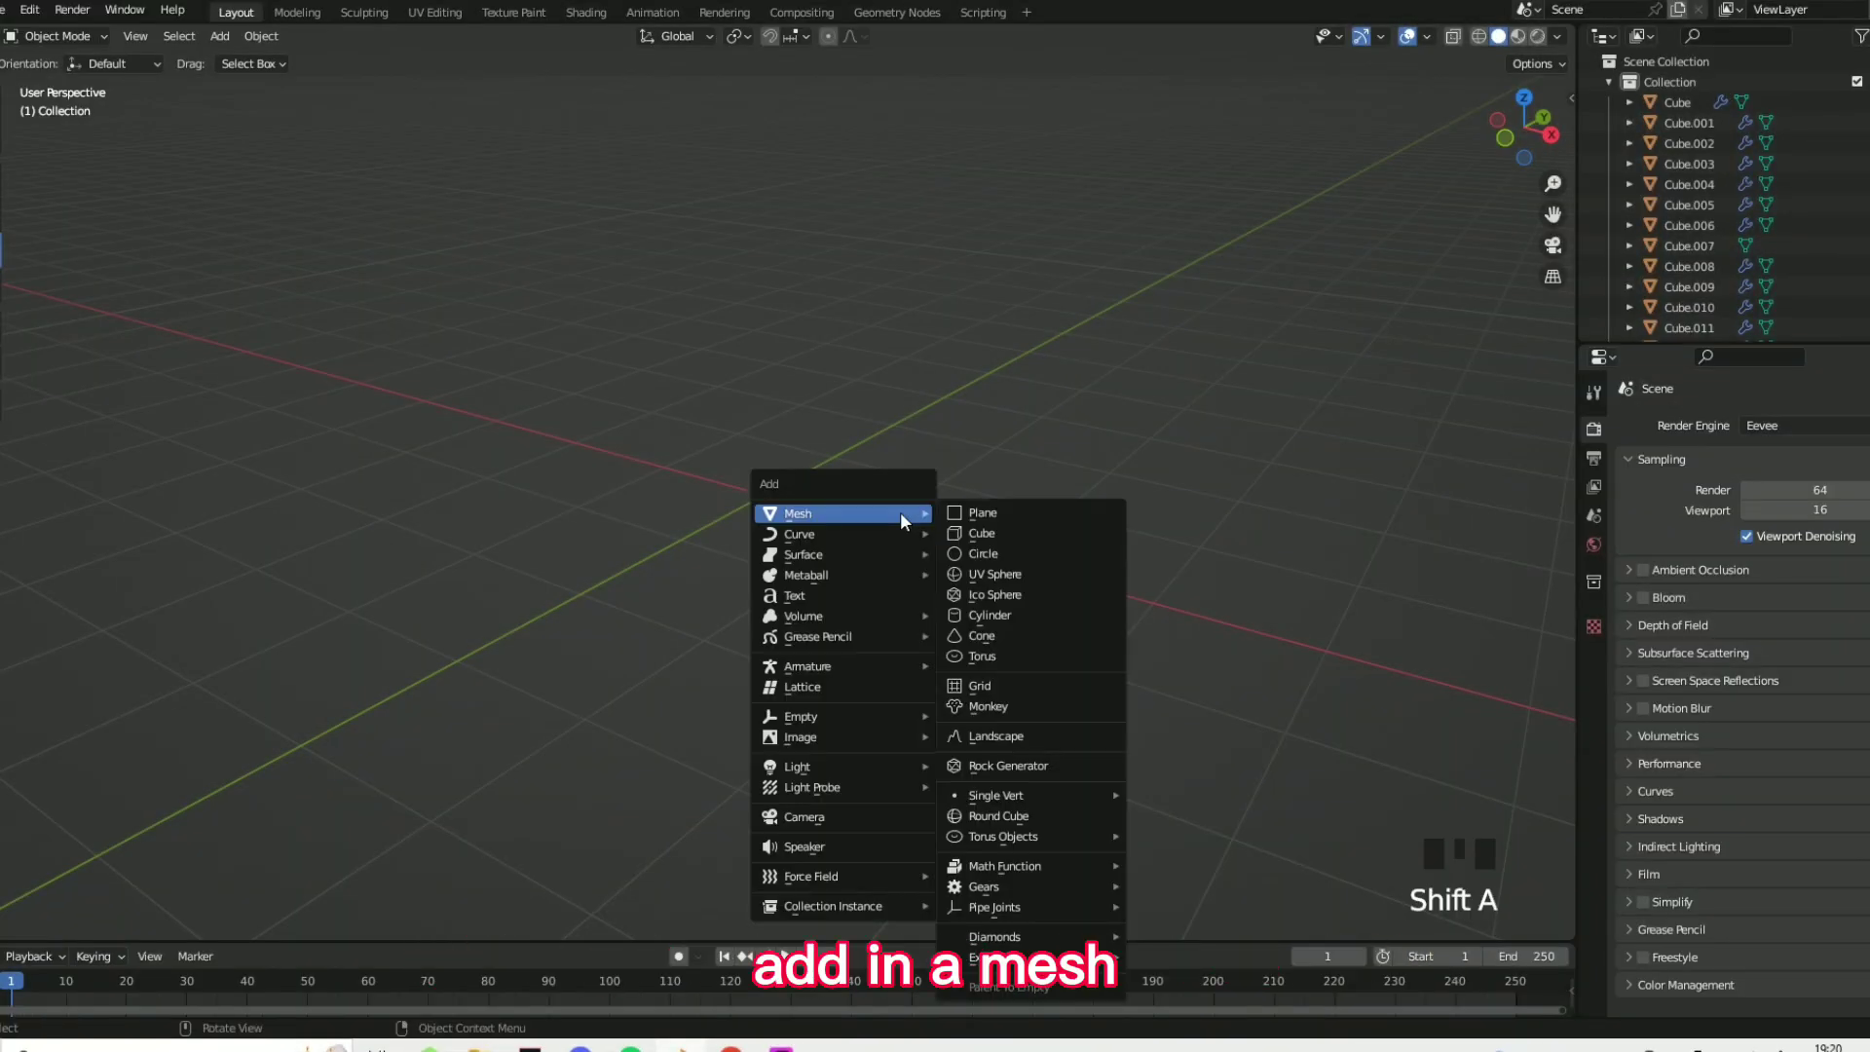
pyautogui.click(973, 622)
pyautogui.moveTo(762, 415); pyautogui.dragTo(760, 394)
pyautogui.moveTo(1019, 489); pyautogui.dragTo(961, 461, button='middle')
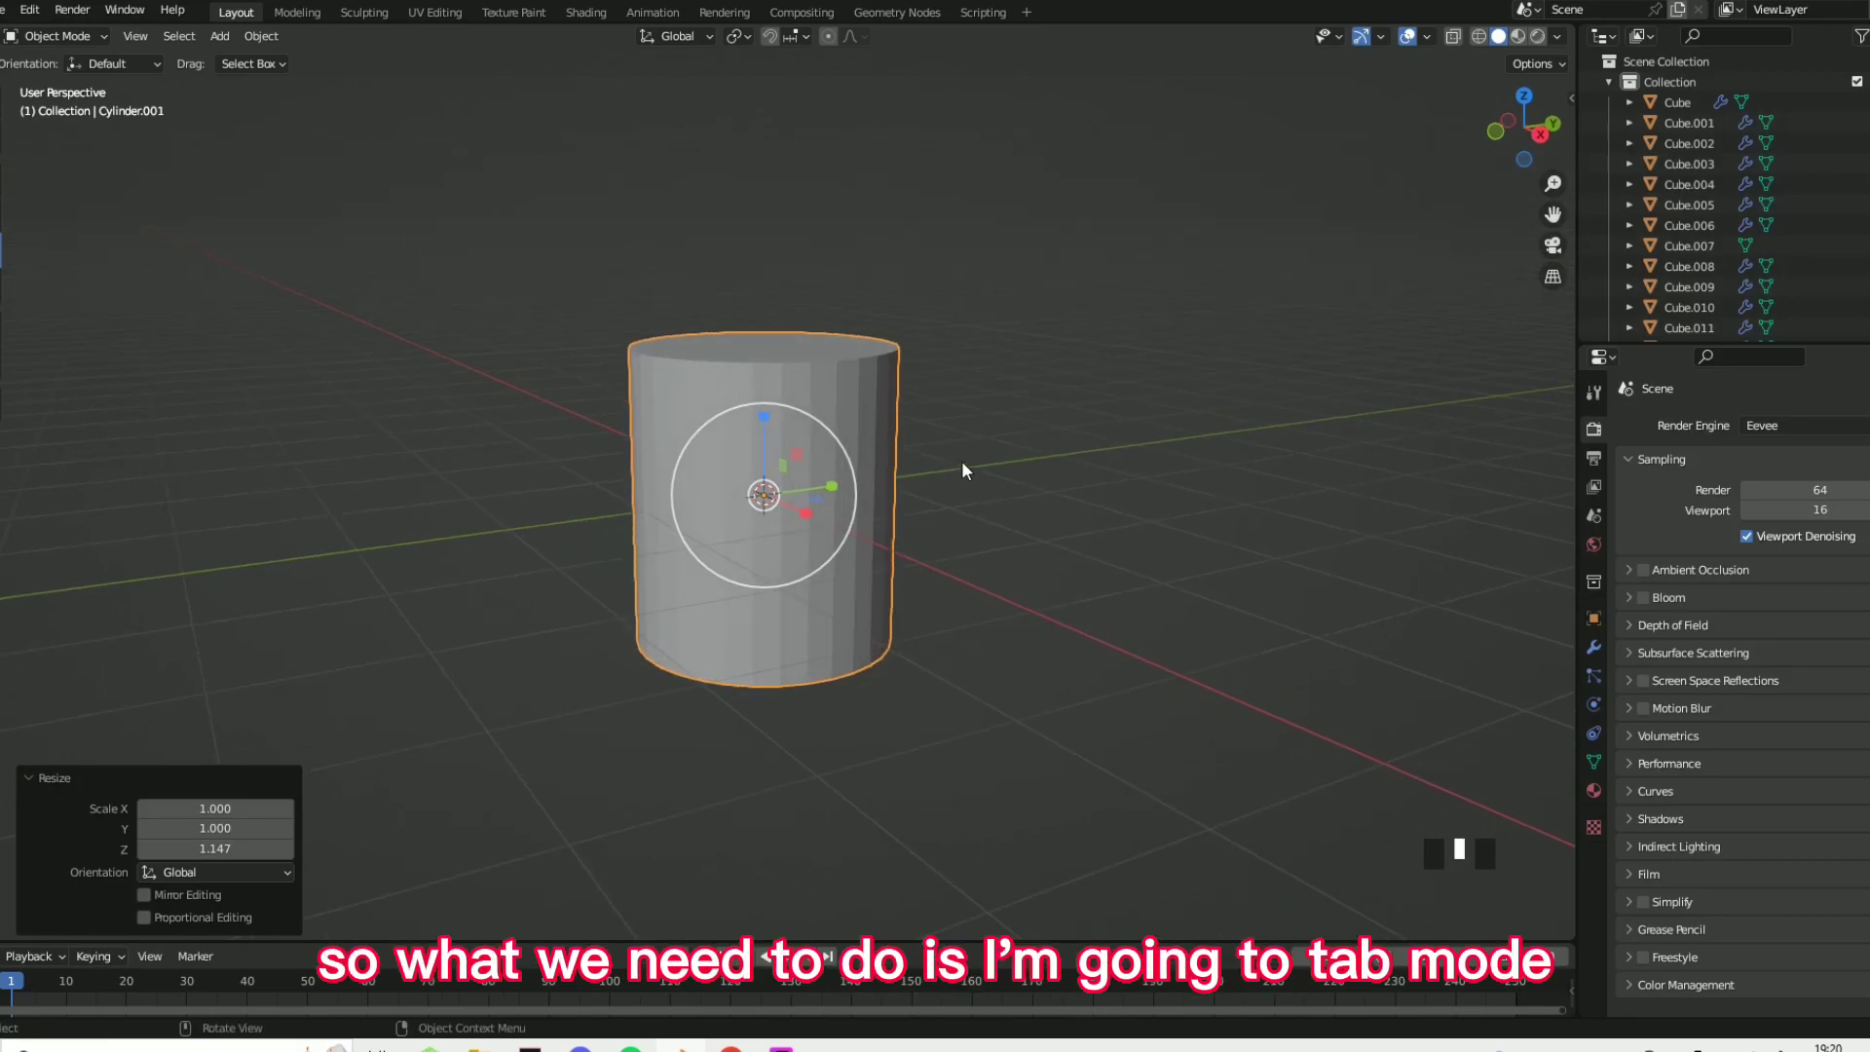
# - In Edit Mode, cut a middle edge loop and scale it to 1.148 to bulge the barrel
pyautogui.press('Tab')
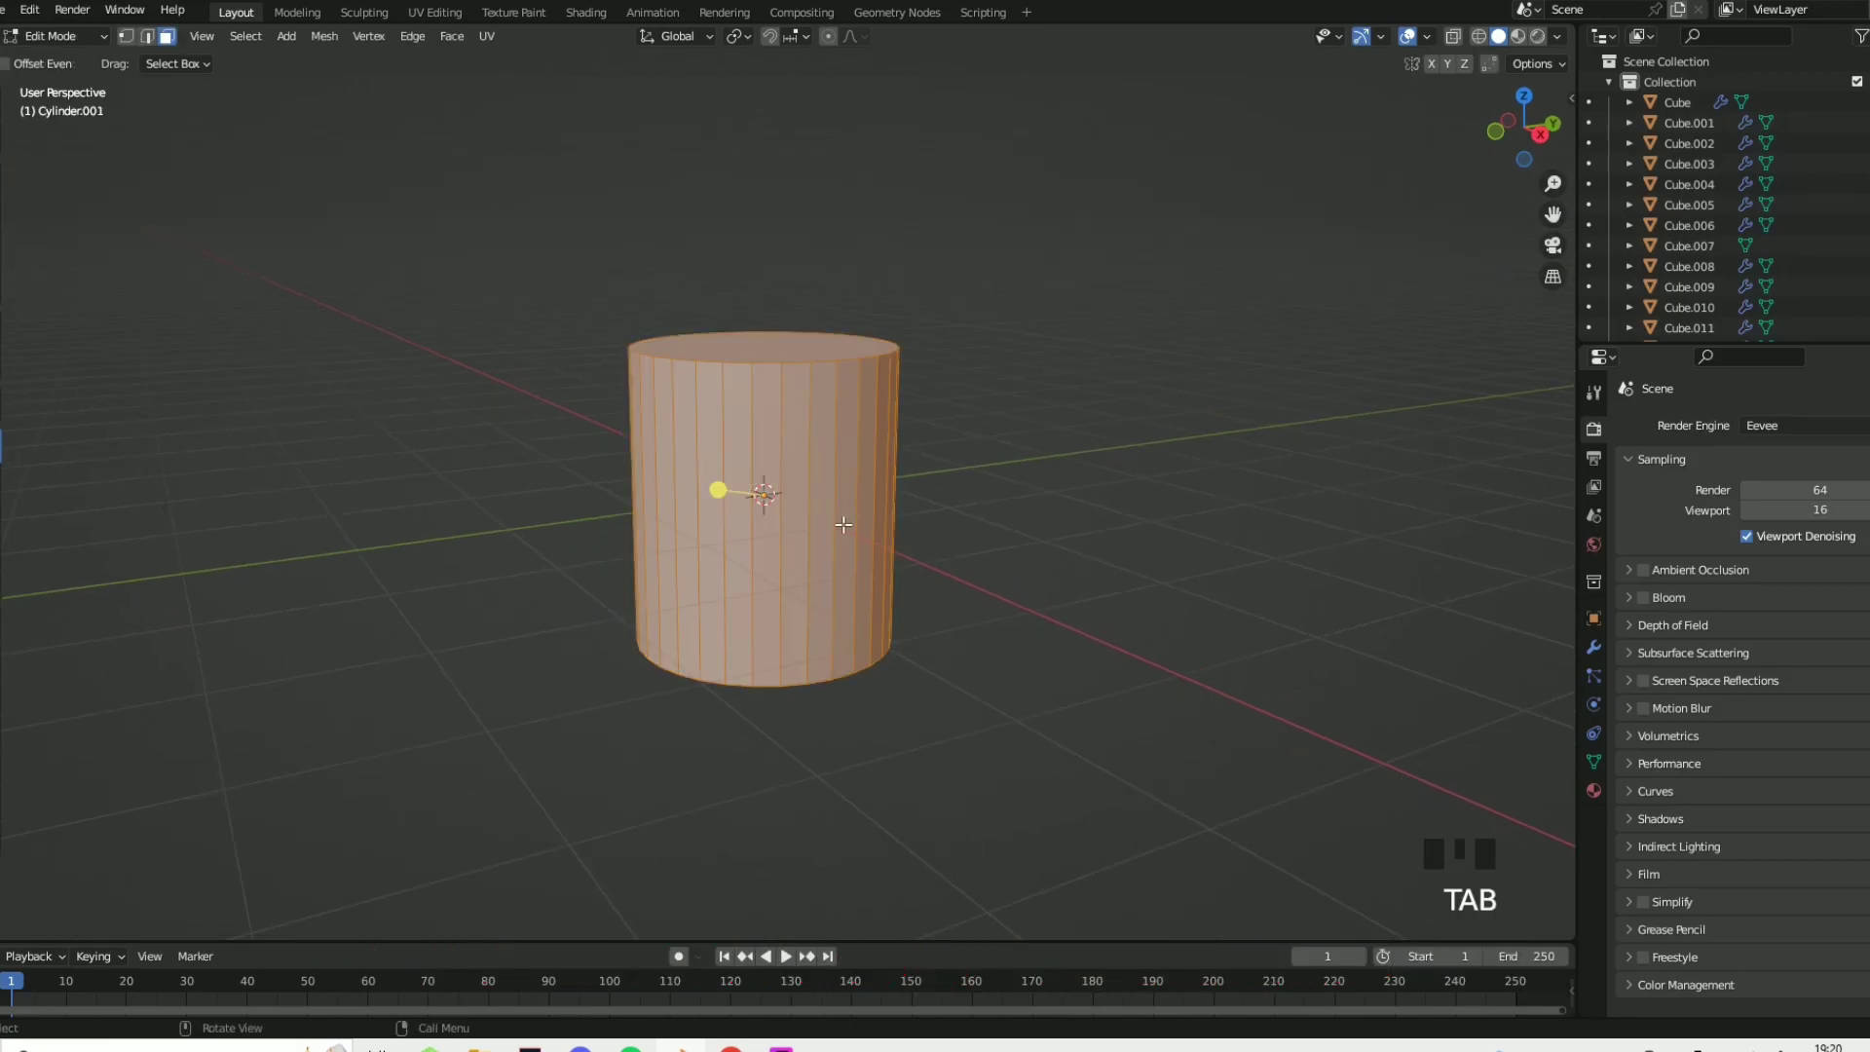
pyautogui.hotkey('ctrl', 'r')
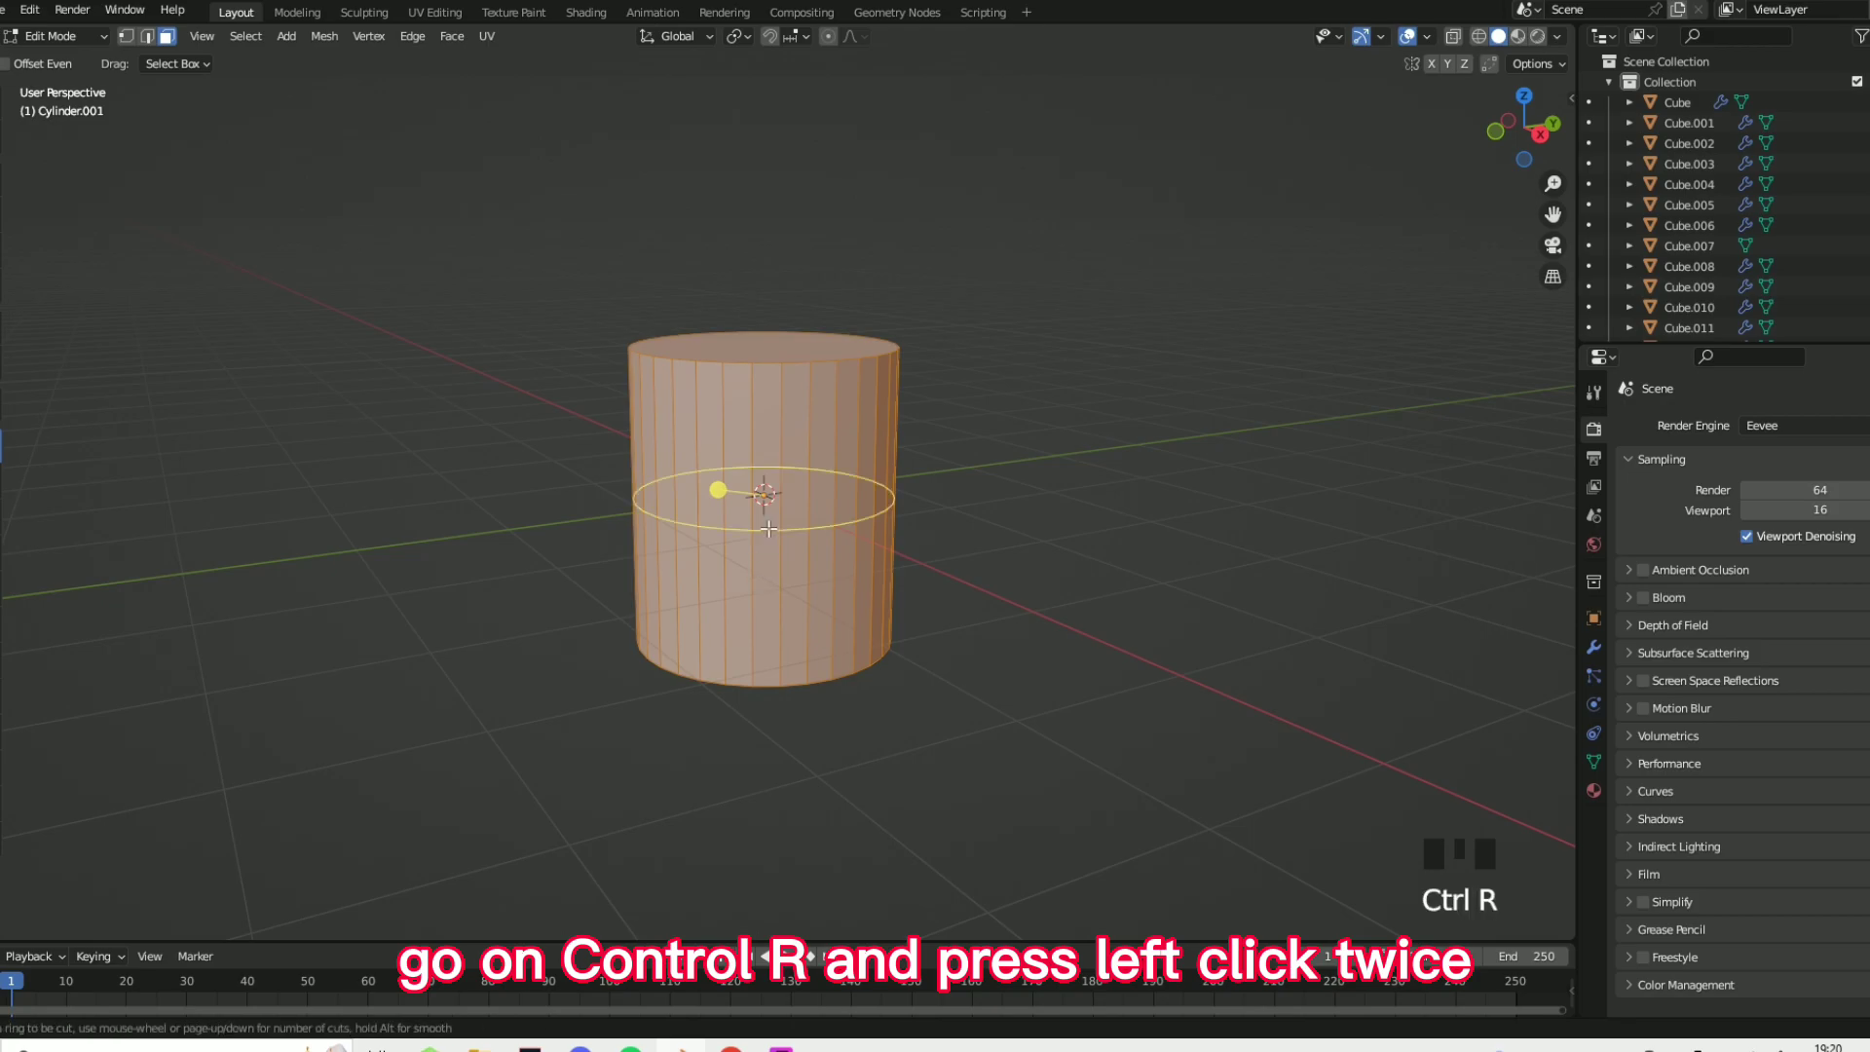
pyautogui.click(718, 490)
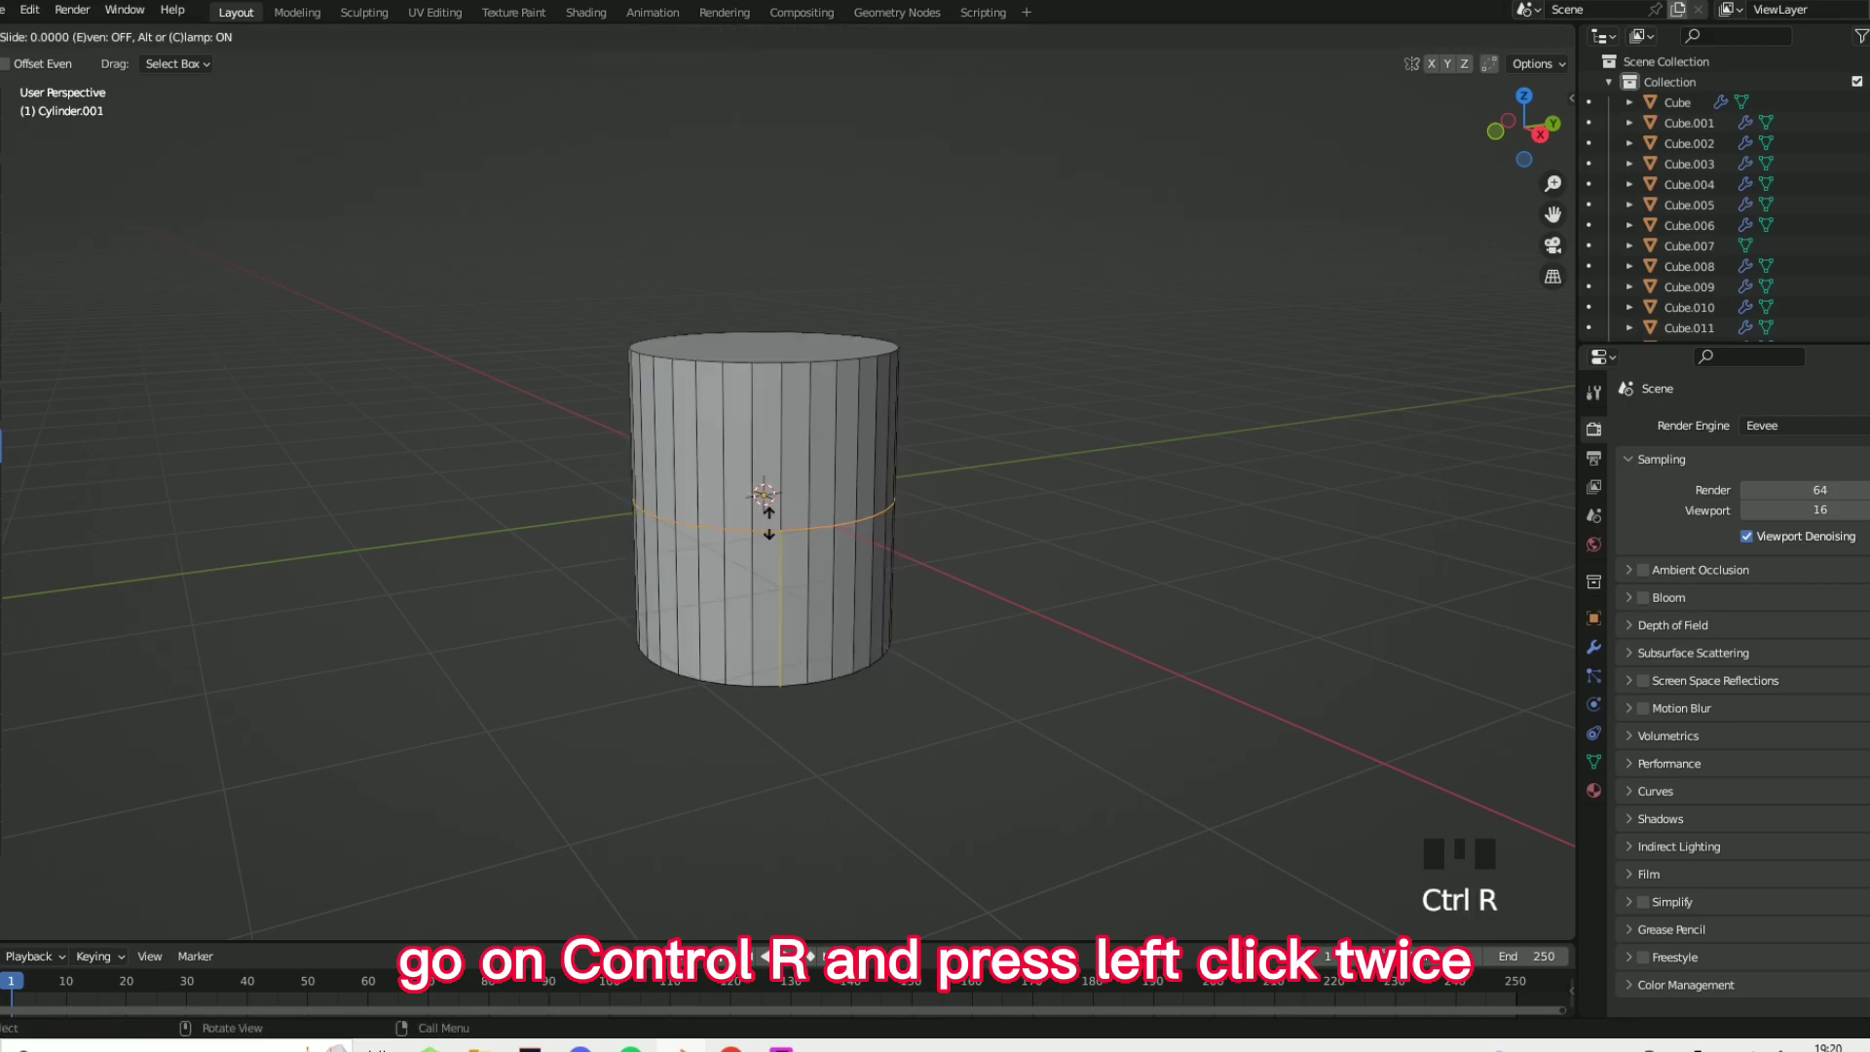
pyautogui.click(770, 524)
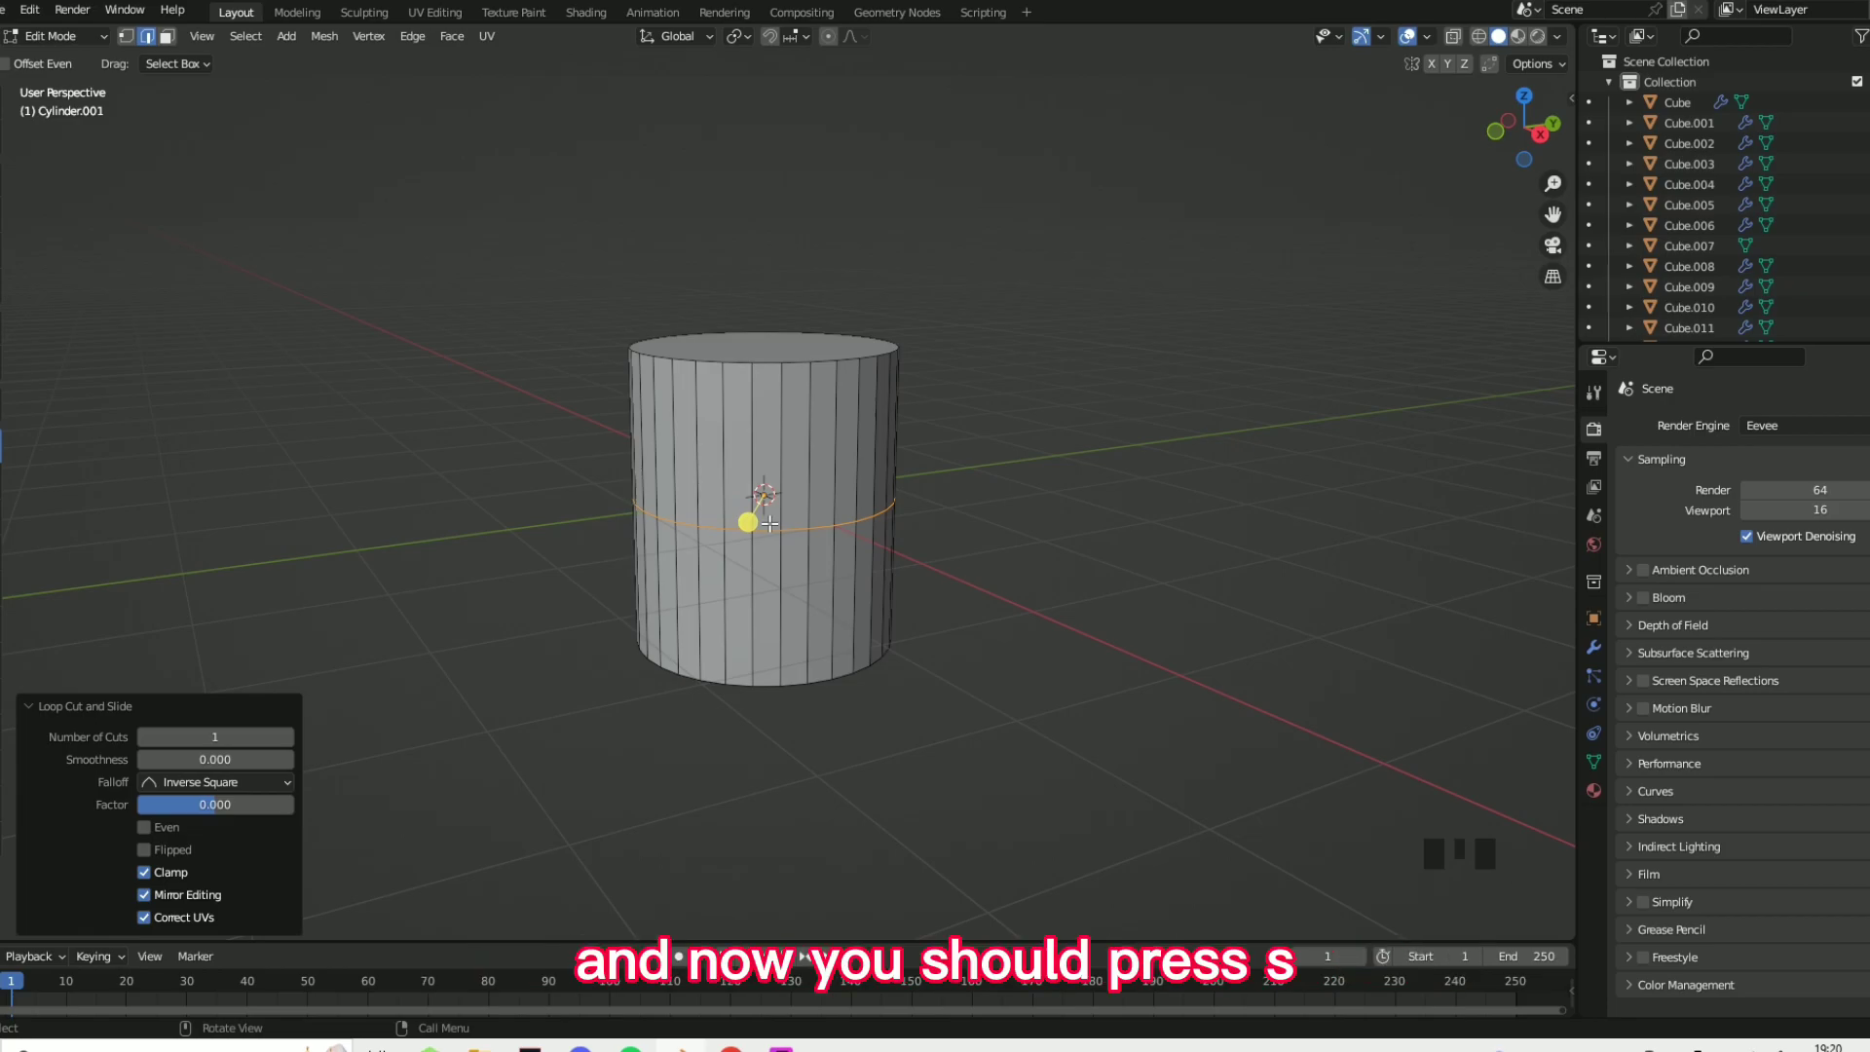
pyautogui.press('s')
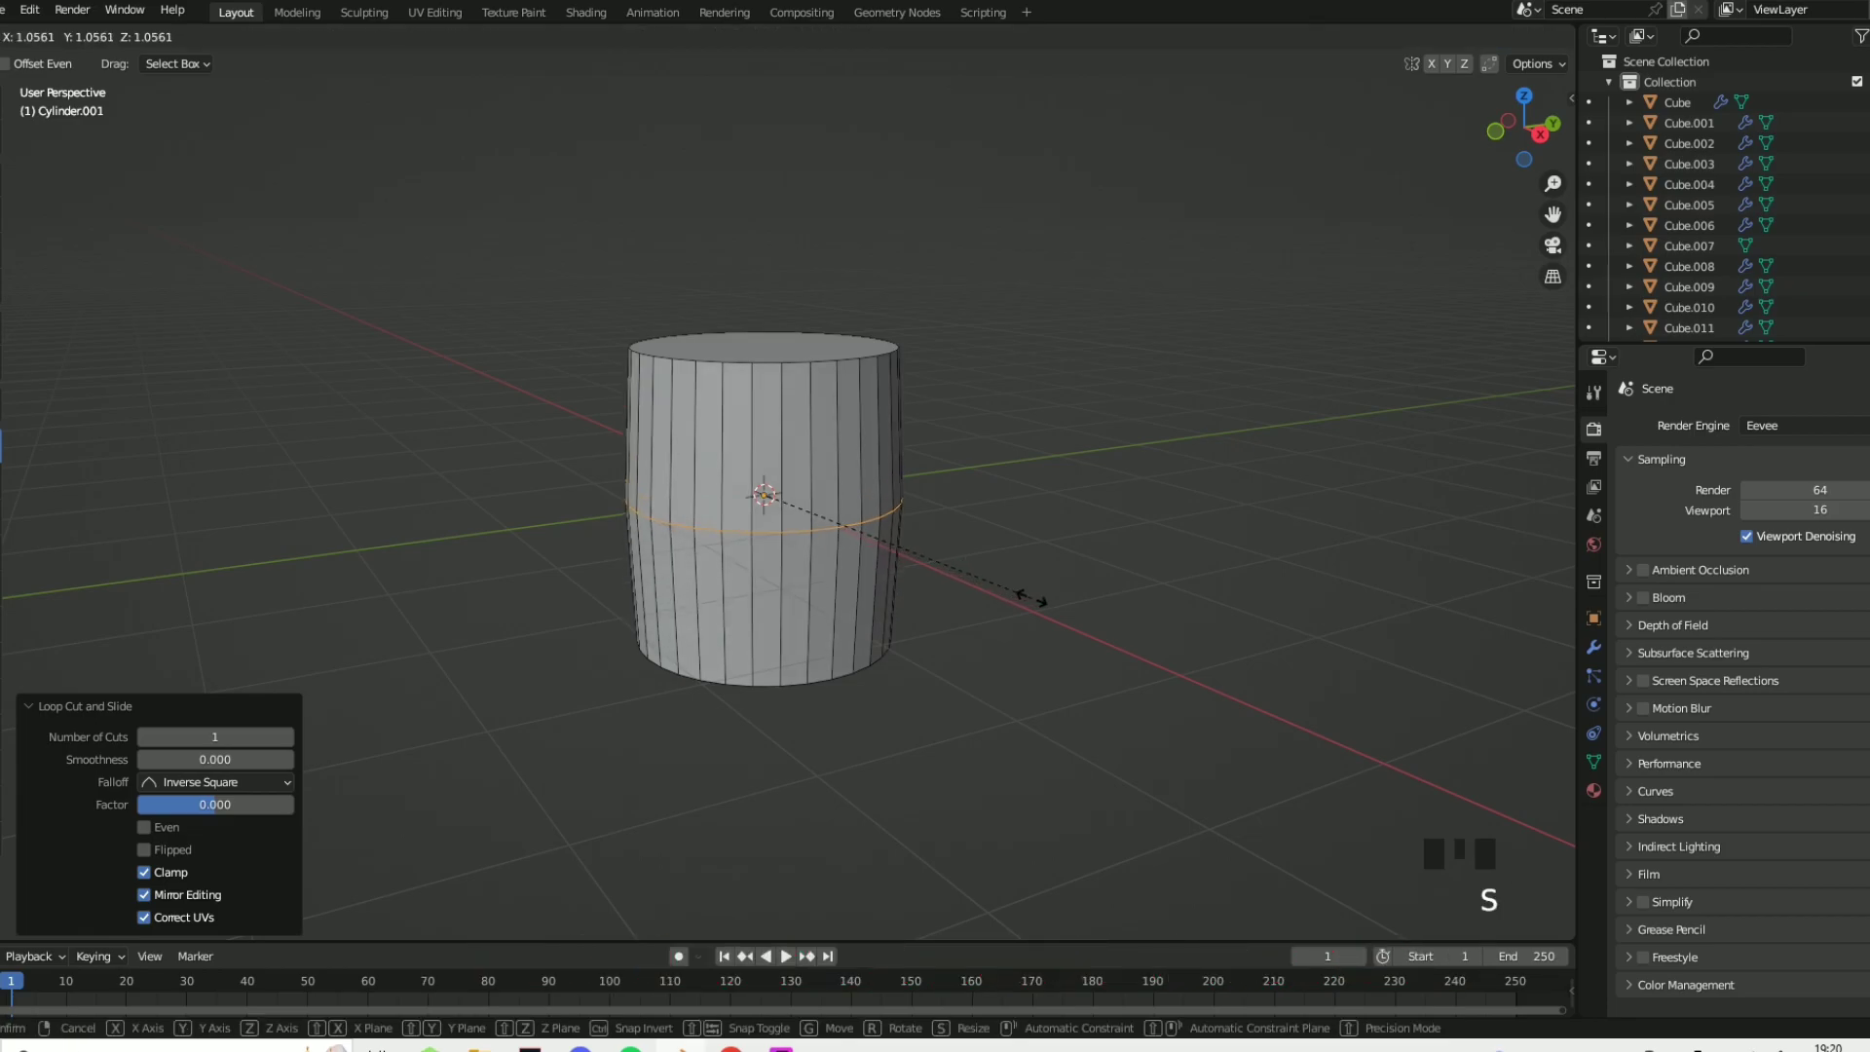
pyautogui.click(1056, 597)
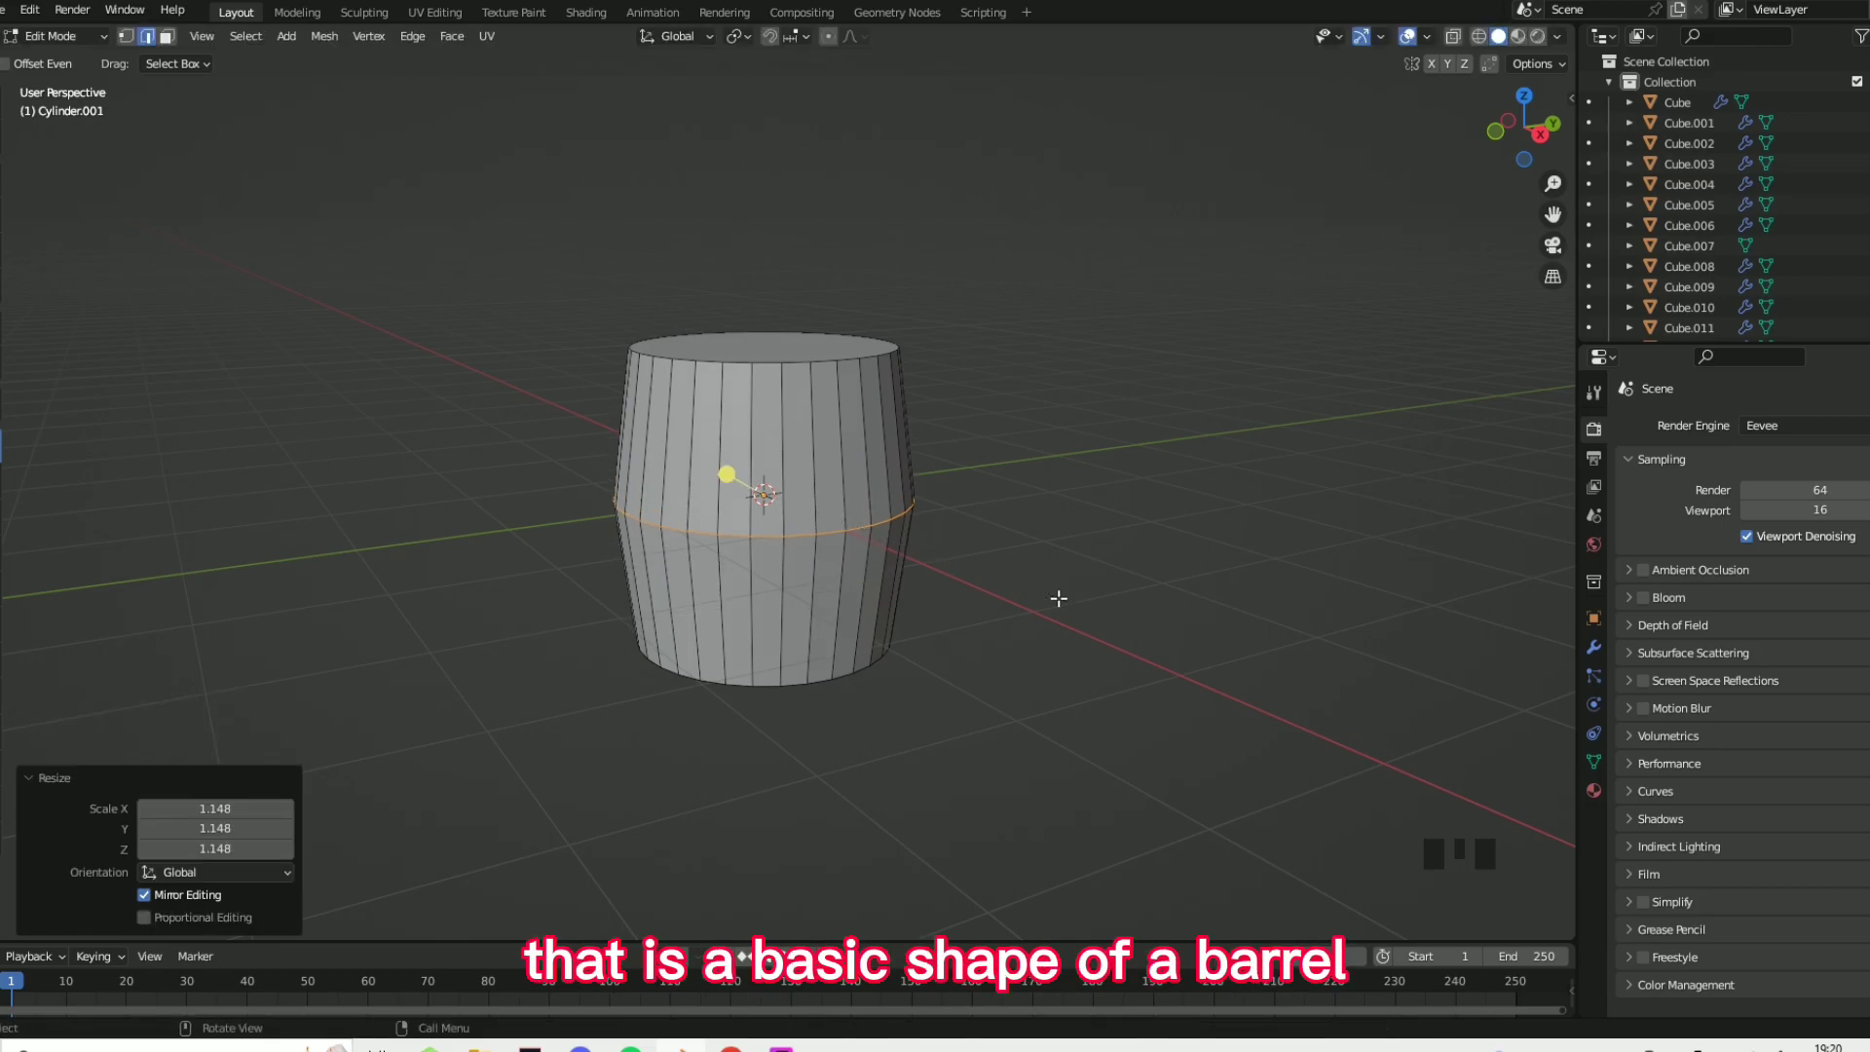
pyautogui.moveTo(1031, 591); pyautogui.dragTo(826, 457, button='middle')
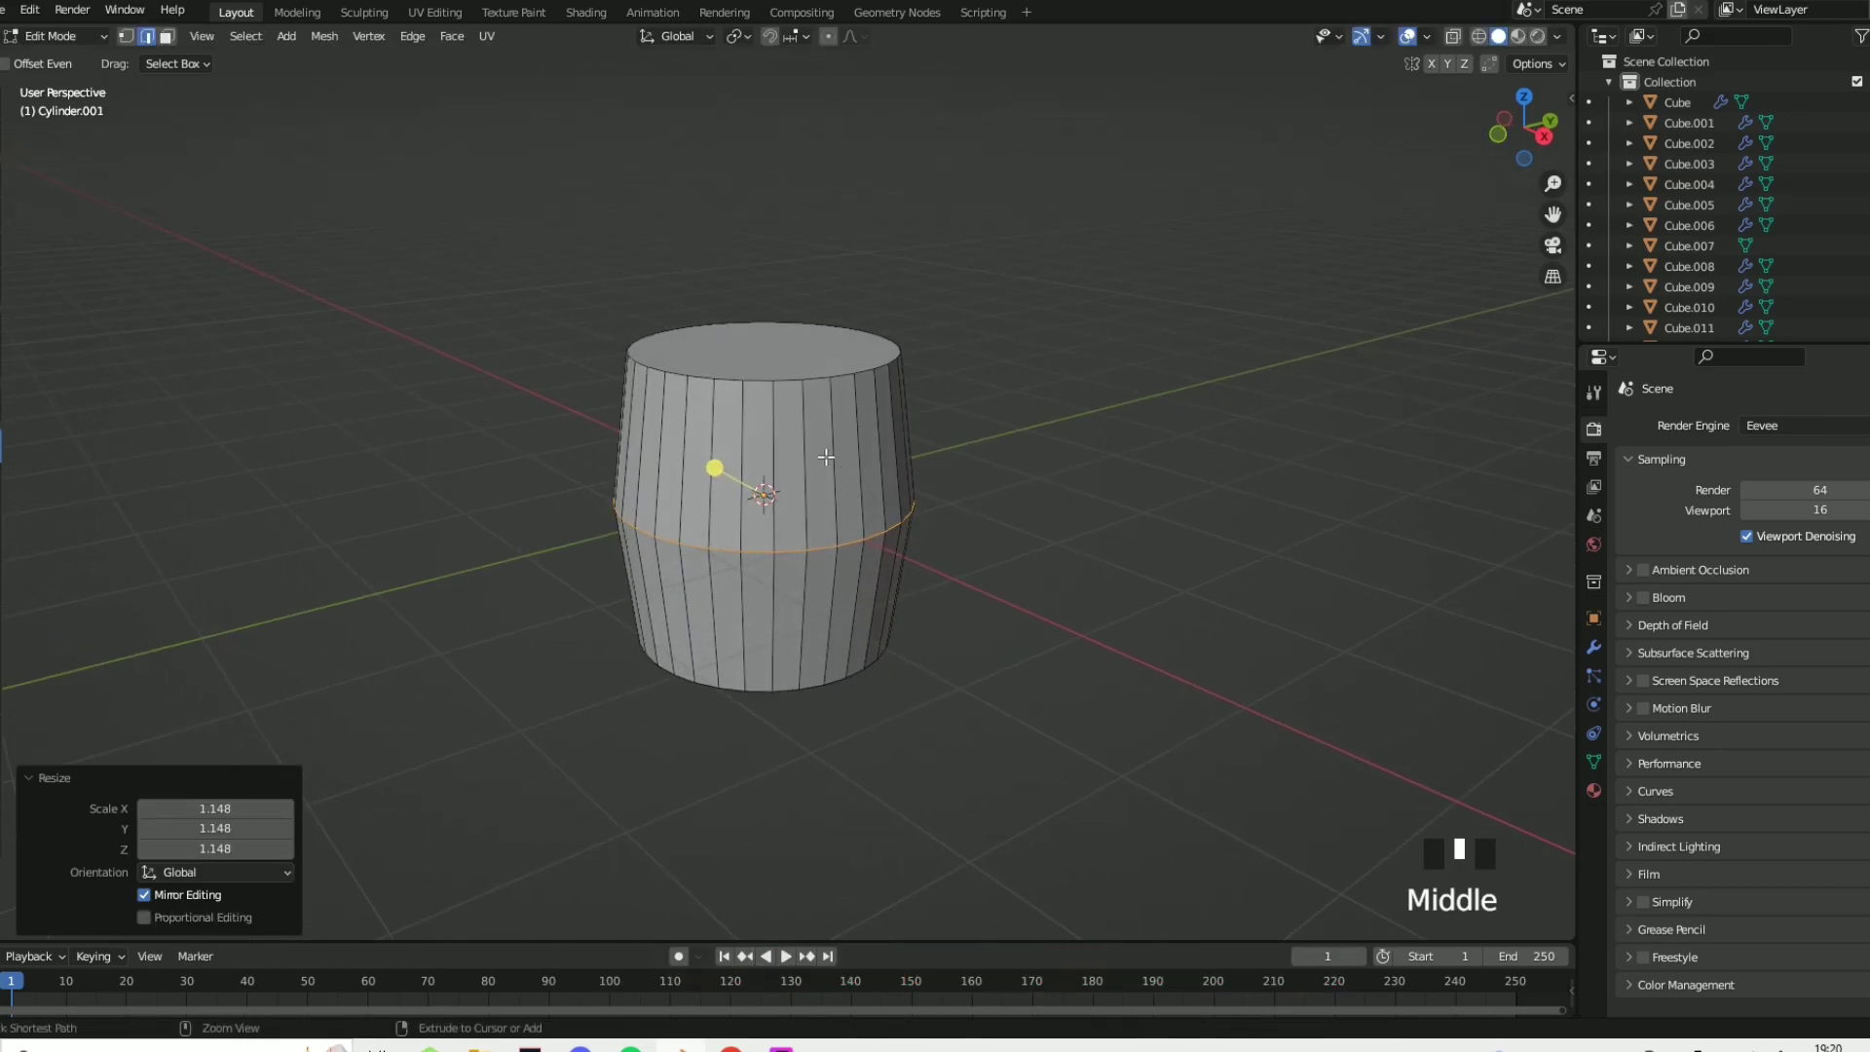
# - Add two loop cuts on the upper half and two on the lower half
pyautogui.hotkey('ctrl', 'r')
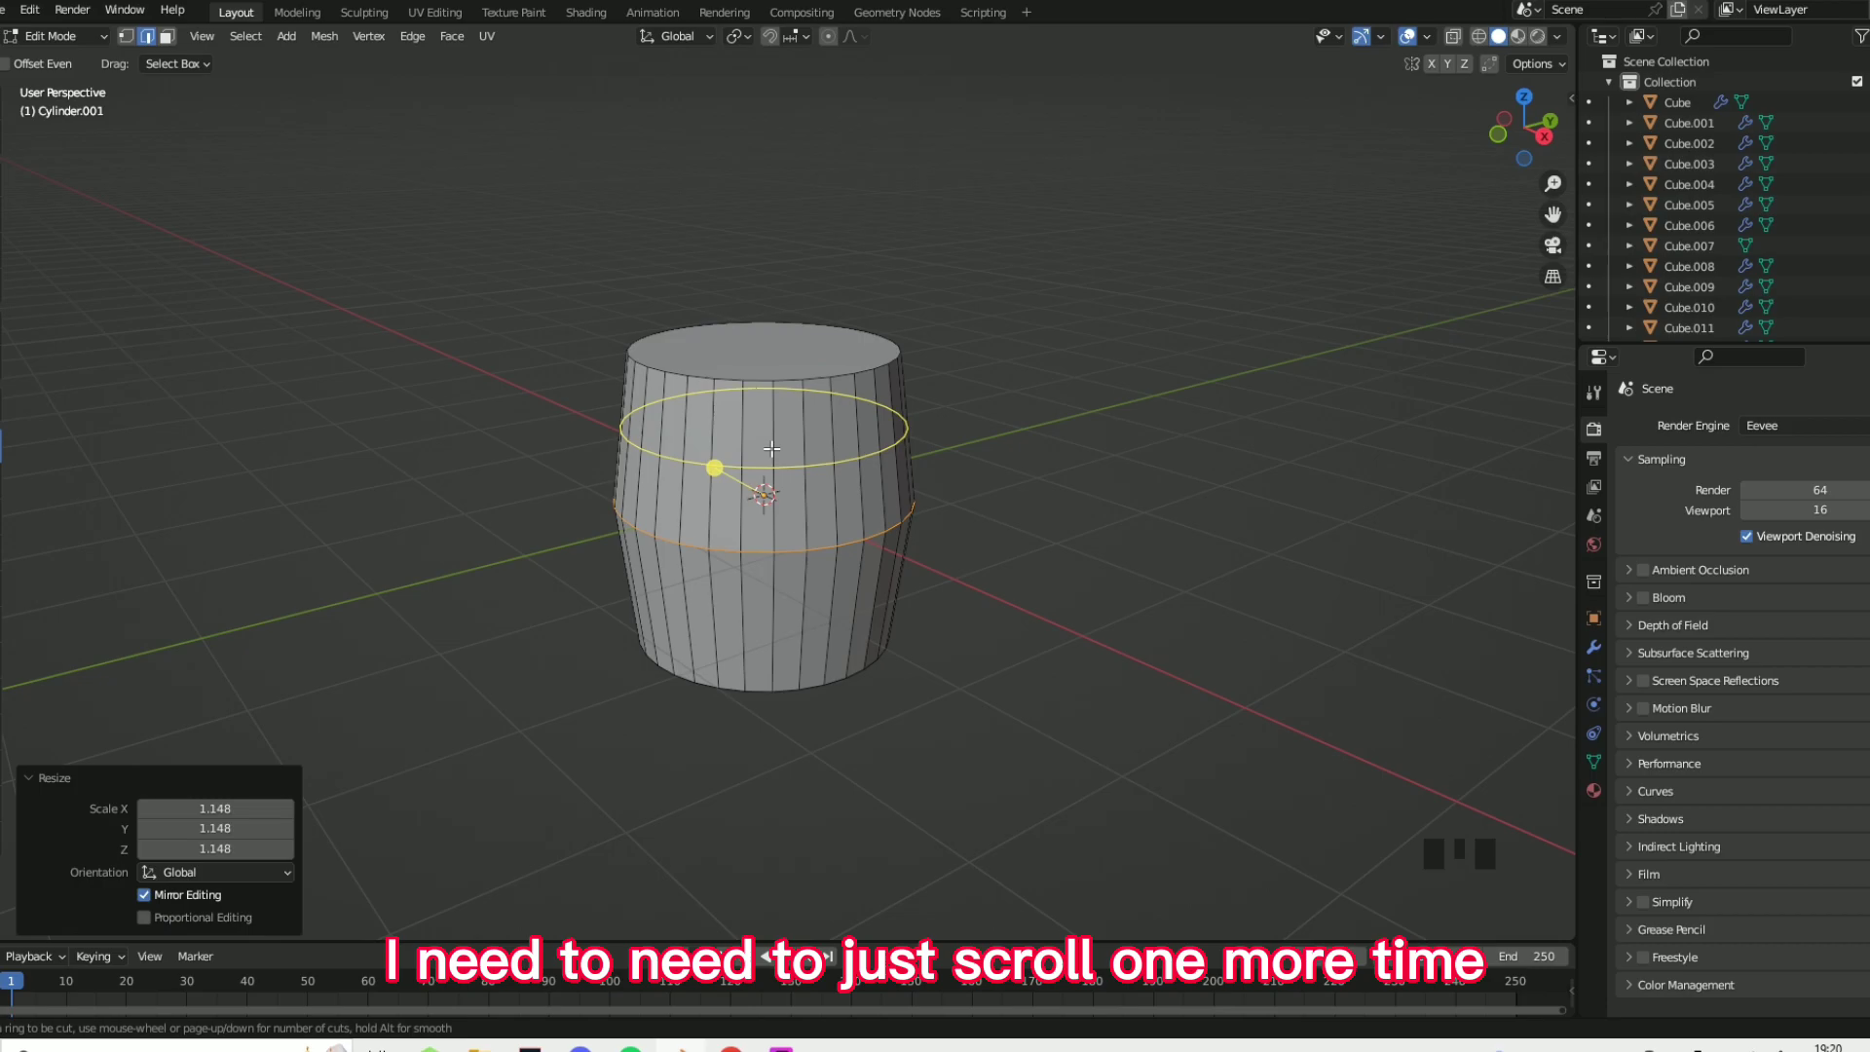
pyautogui.scroll(1, 771, 448)
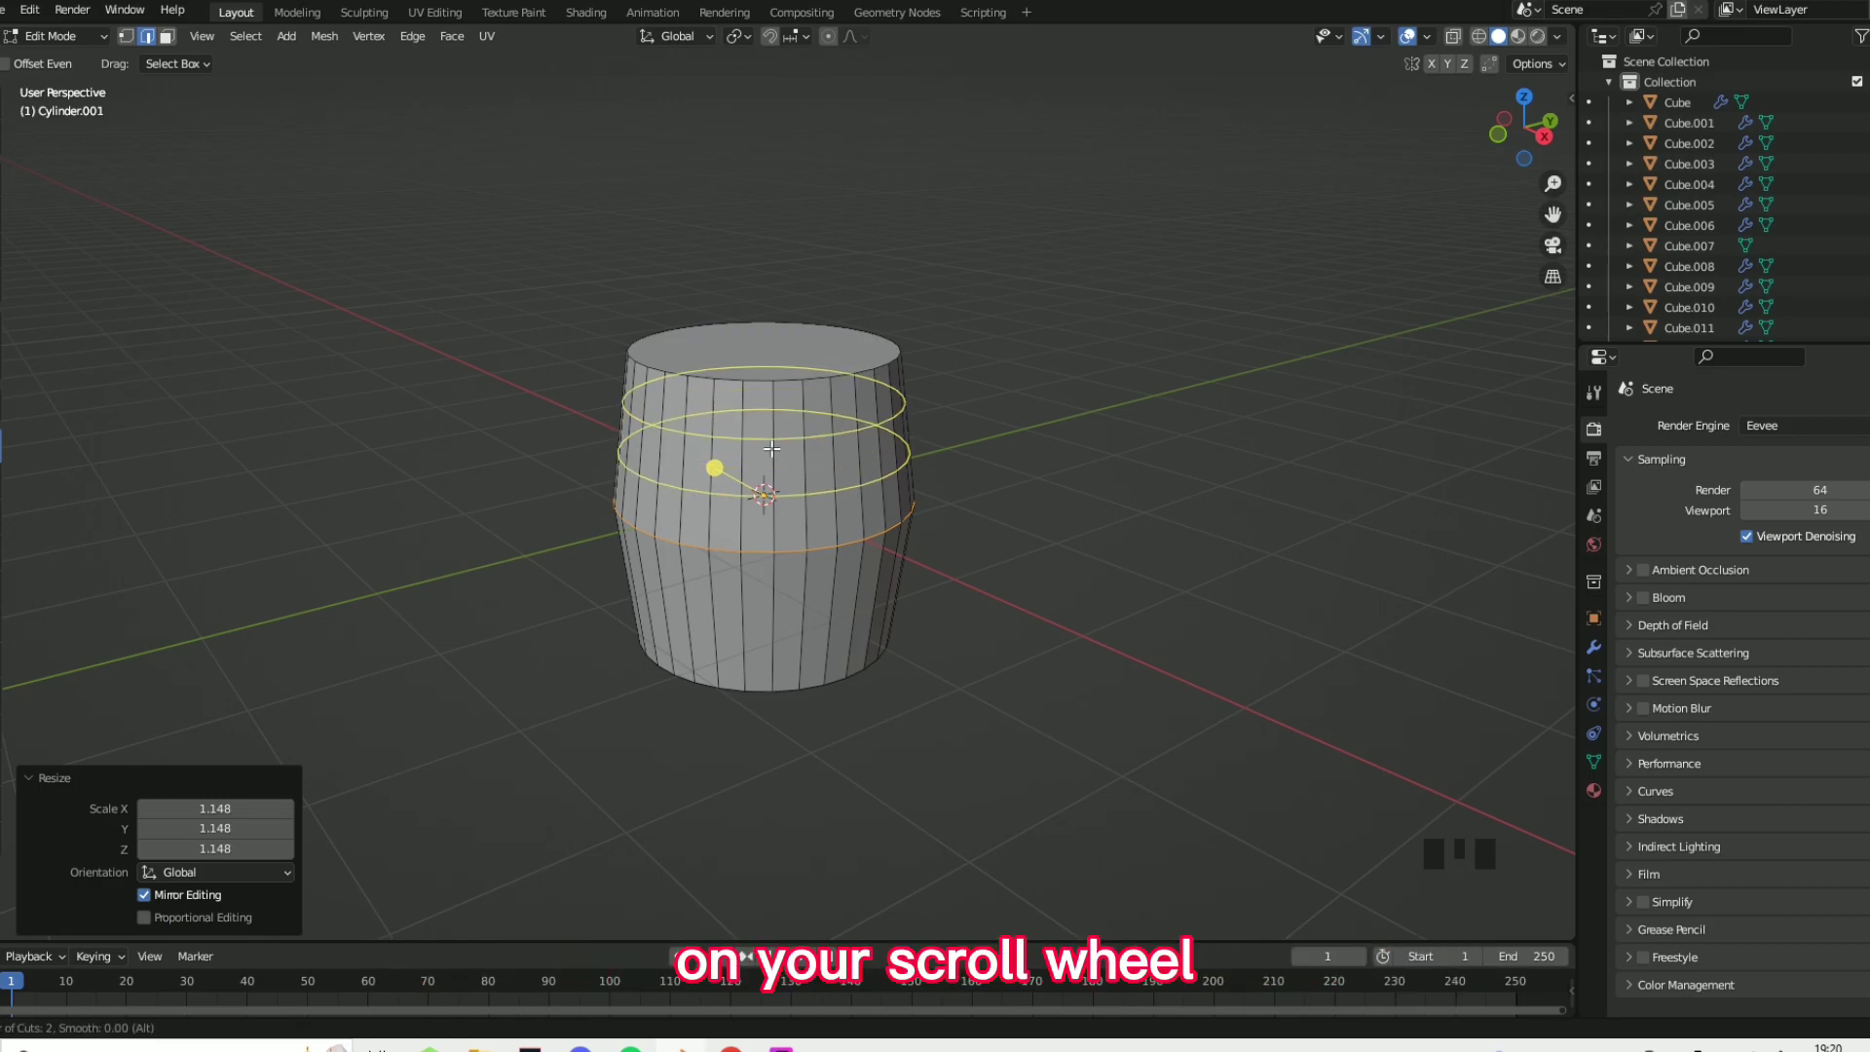
pyautogui.click(771, 447)
pyautogui.rightClick(771, 448)
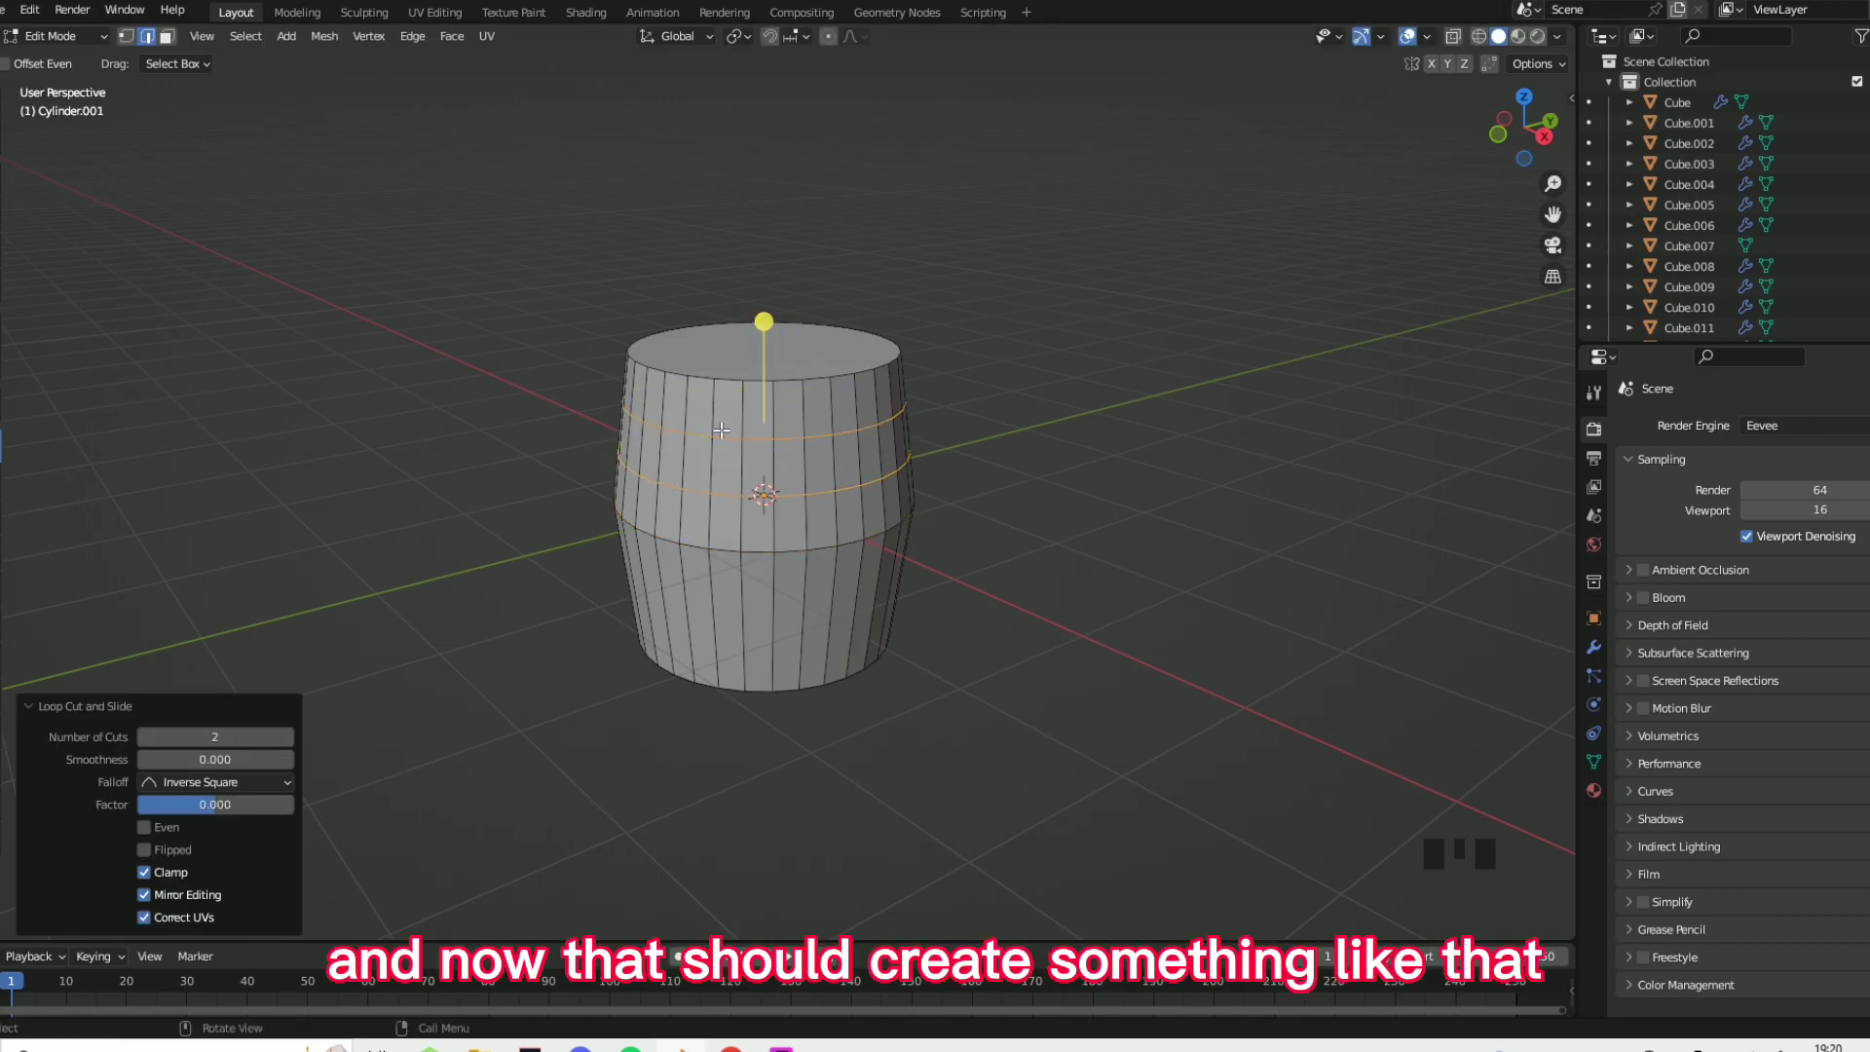
pyautogui.hotkey('ctrl', 'r')
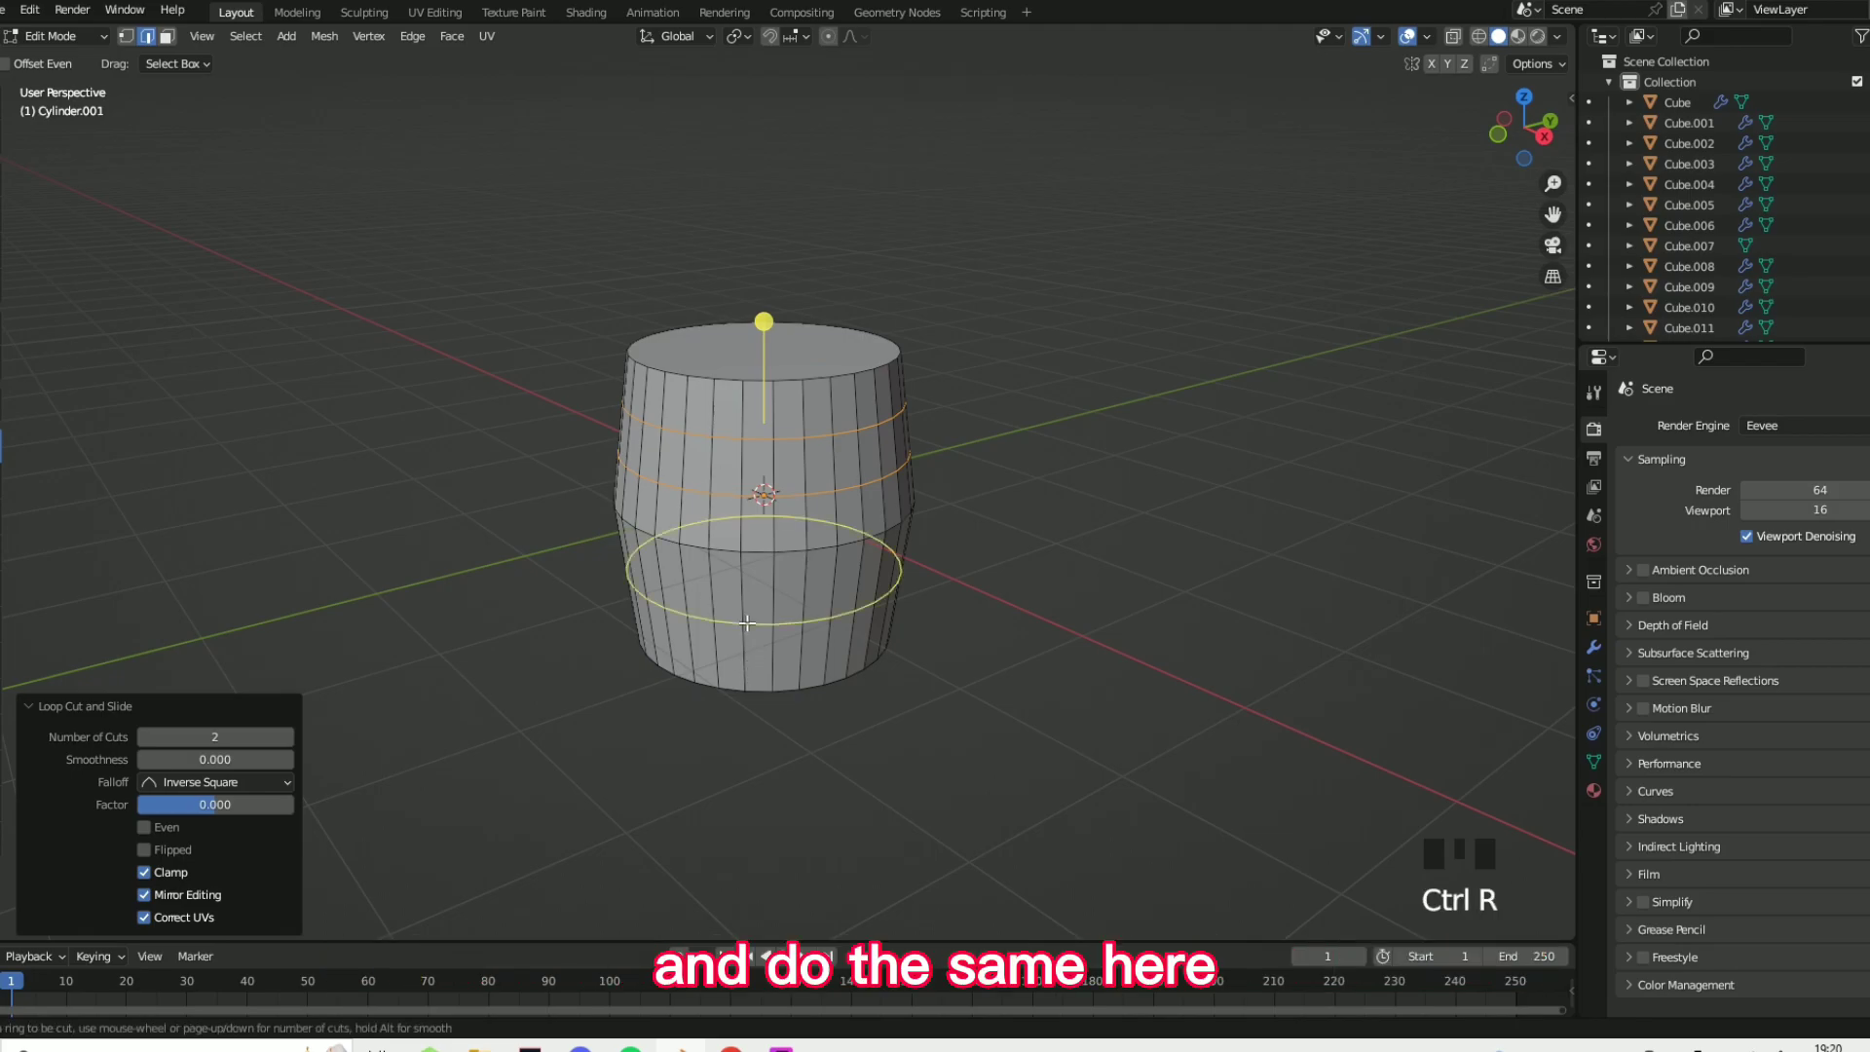
pyautogui.scroll(1, 747, 622)
pyautogui.click(747, 622)
pyautogui.rightClick(747, 622)
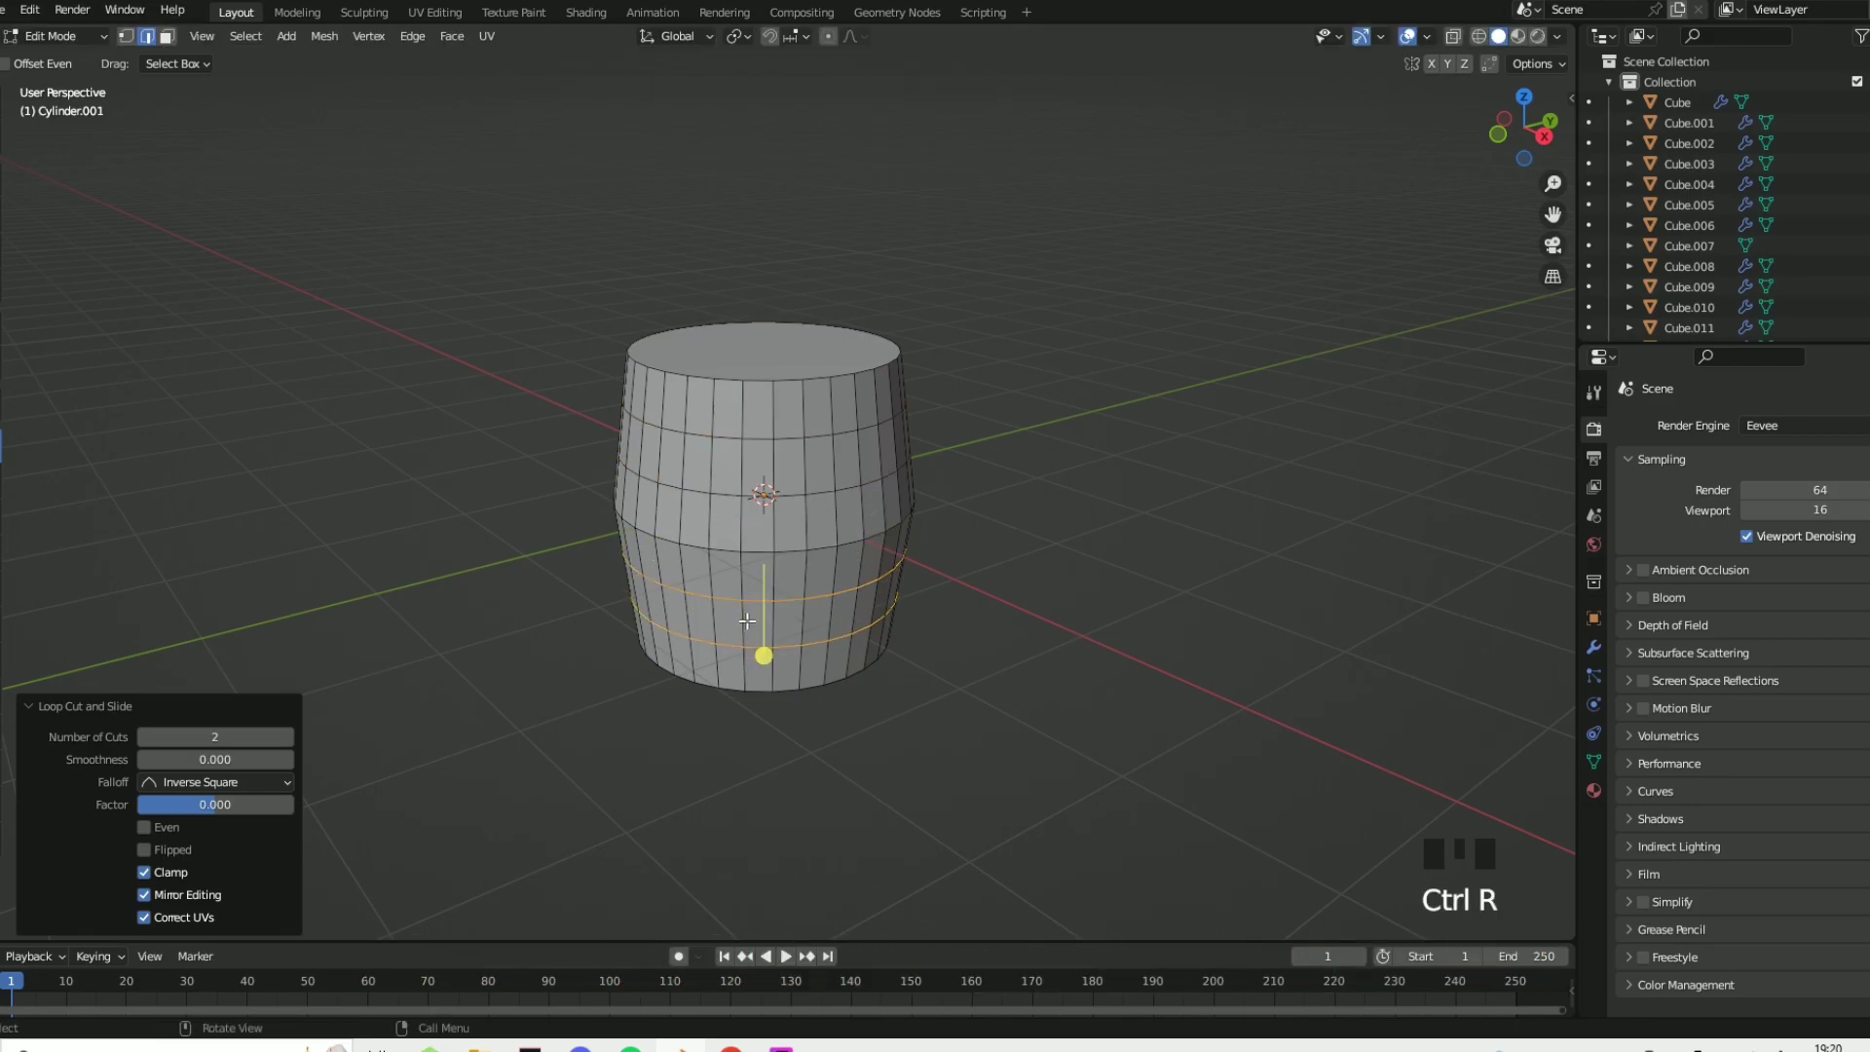
# - In face select mode, select the upper and lower rings of side faces
pyautogui.click(168, 39)
pyautogui.click(760, 472)
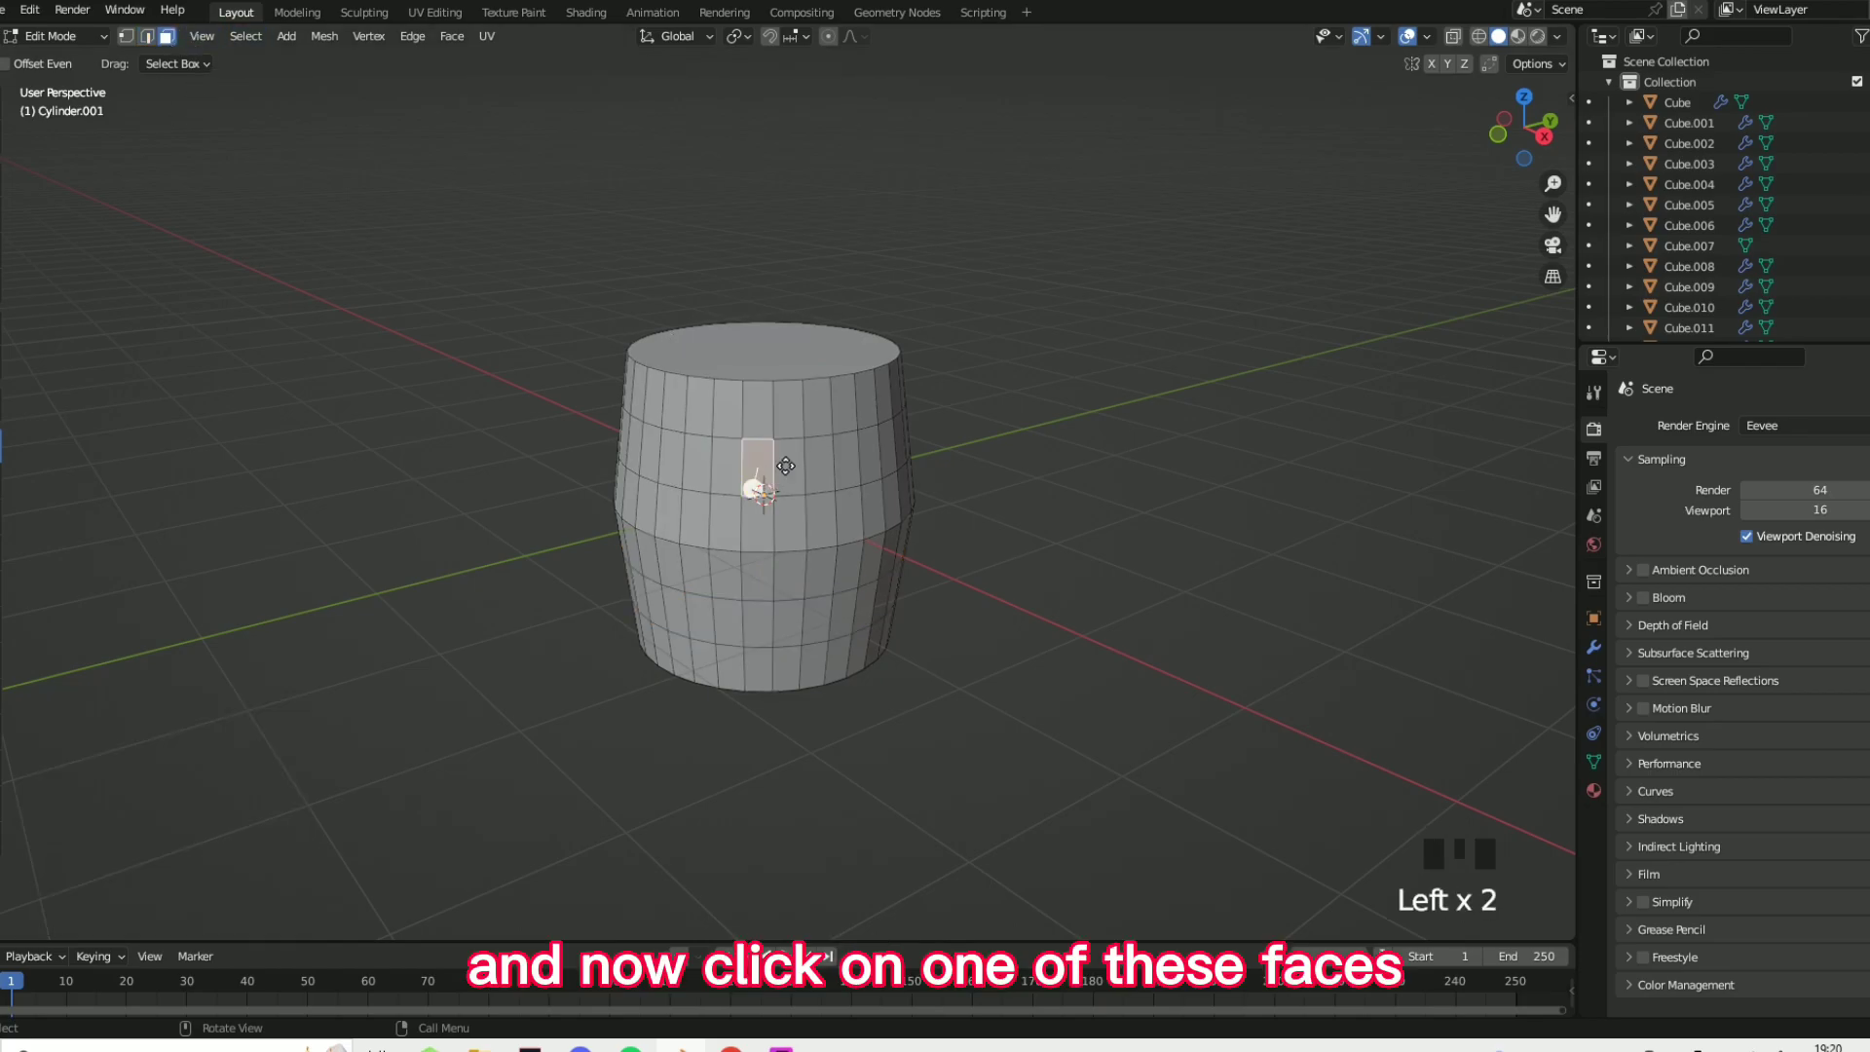
pyautogui.click(868, 454)
pyautogui.click(736, 462)
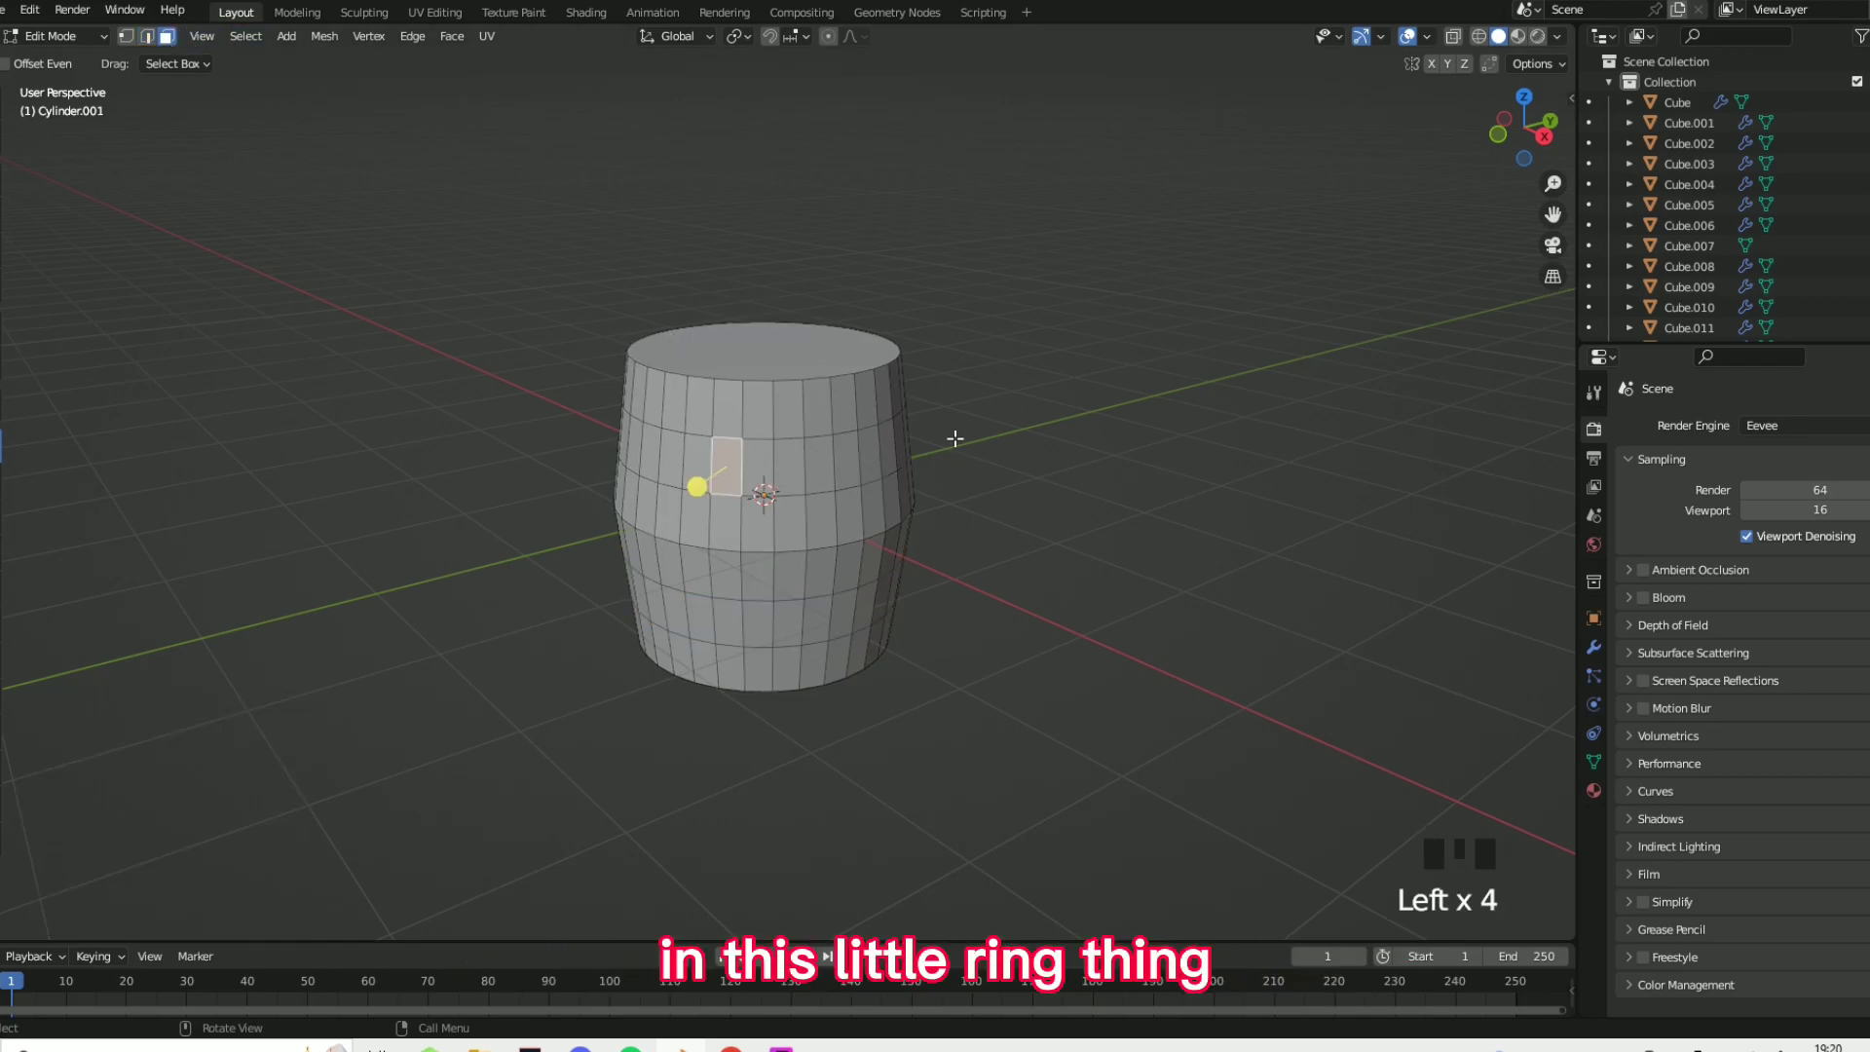
pyautogui.keyDown('alt'); pyautogui.keyDown('shift'); pyautogui.click(816, 468); pyautogui.keyUp('shift'); pyautogui.keyUp('alt')
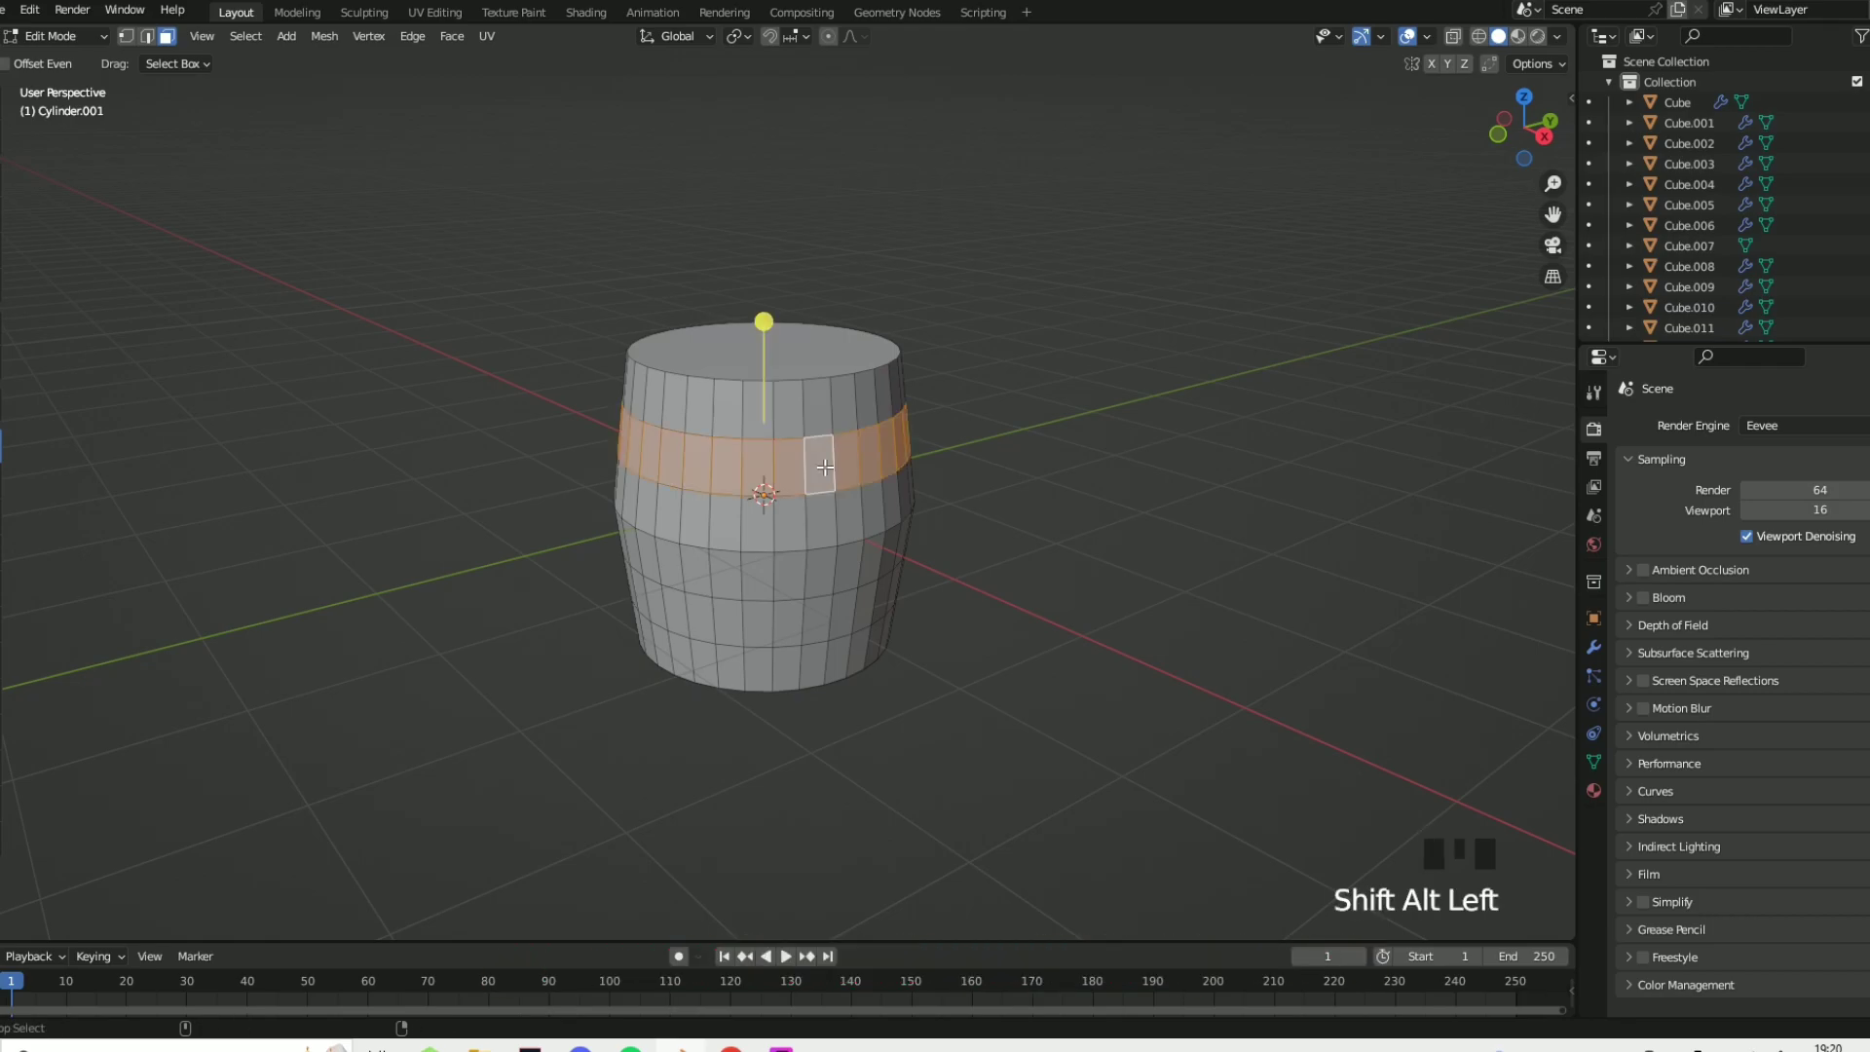
pyautogui.keyDown('alt'); pyautogui.keyDown('shift'); pyautogui.click(728, 623); pyautogui.keyUp('shift'); pyautogui.keyUp('alt')
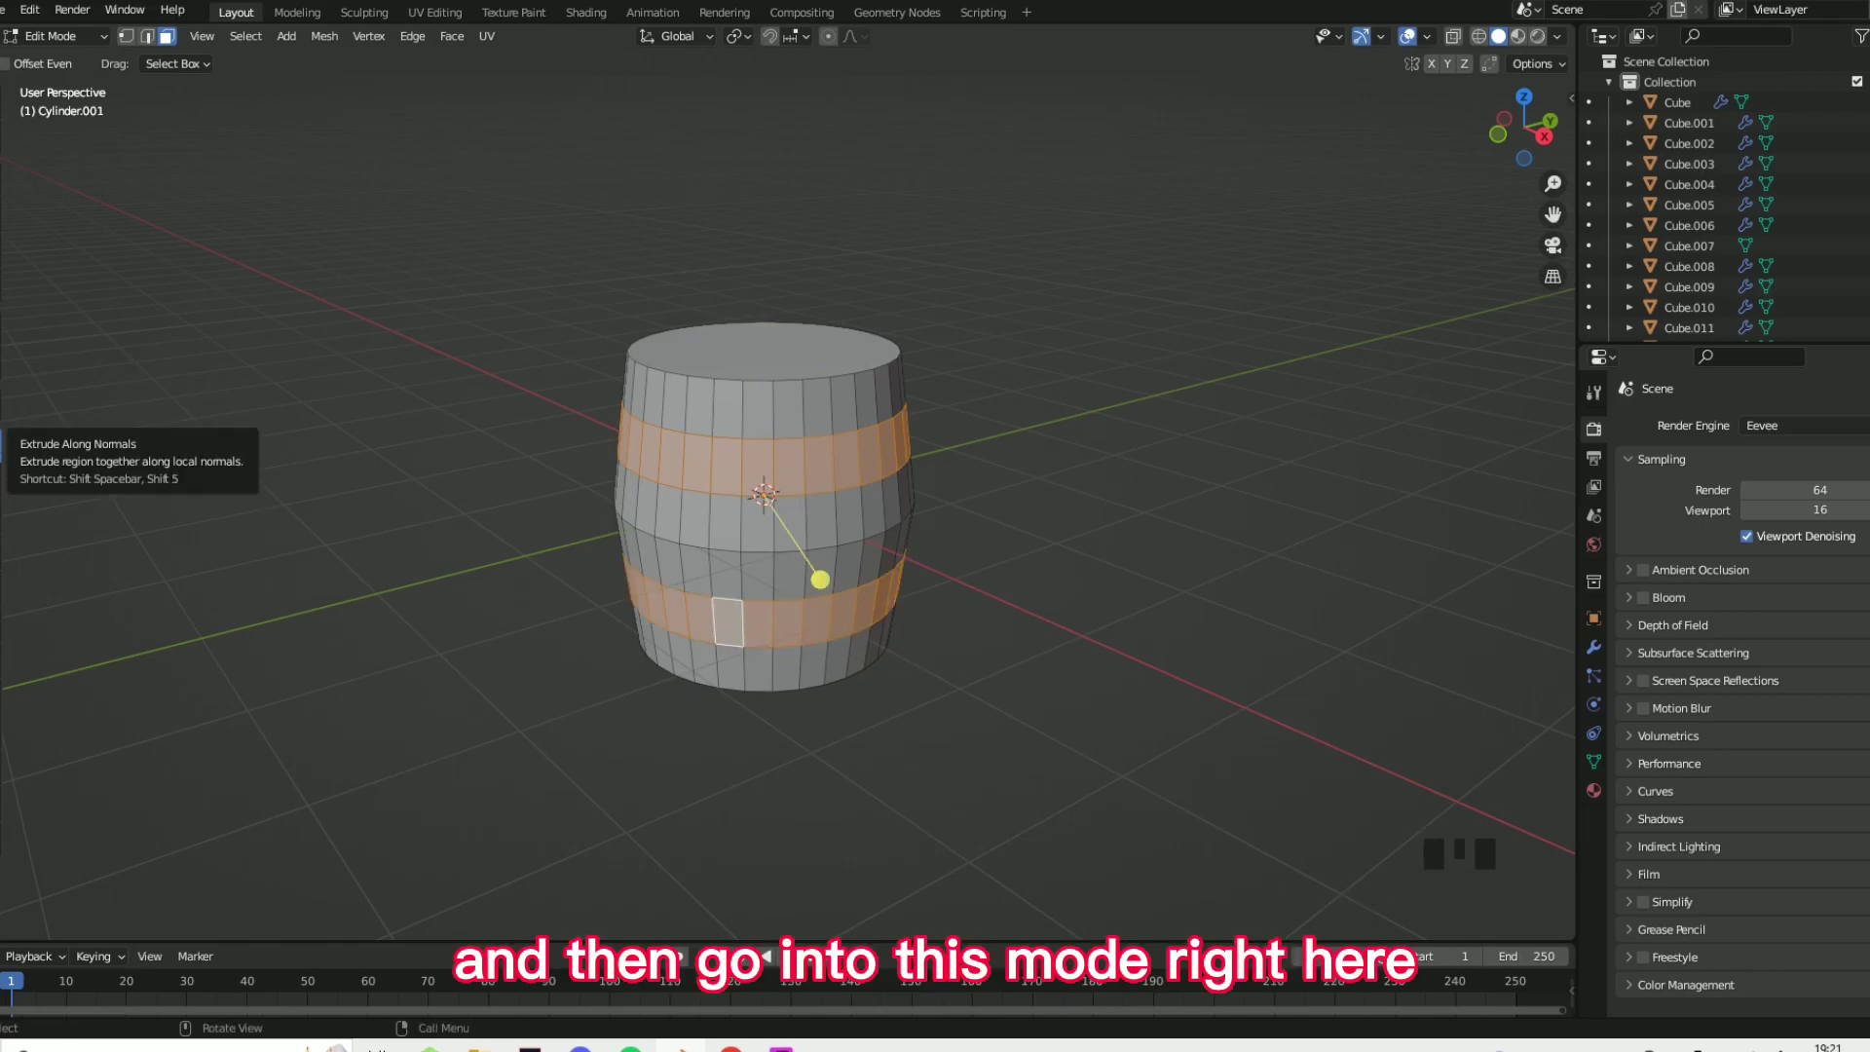
# - Extrude both face rings outward along their normals into hoop bands, then return to Object Mode
pyautogui.click(8, 450)
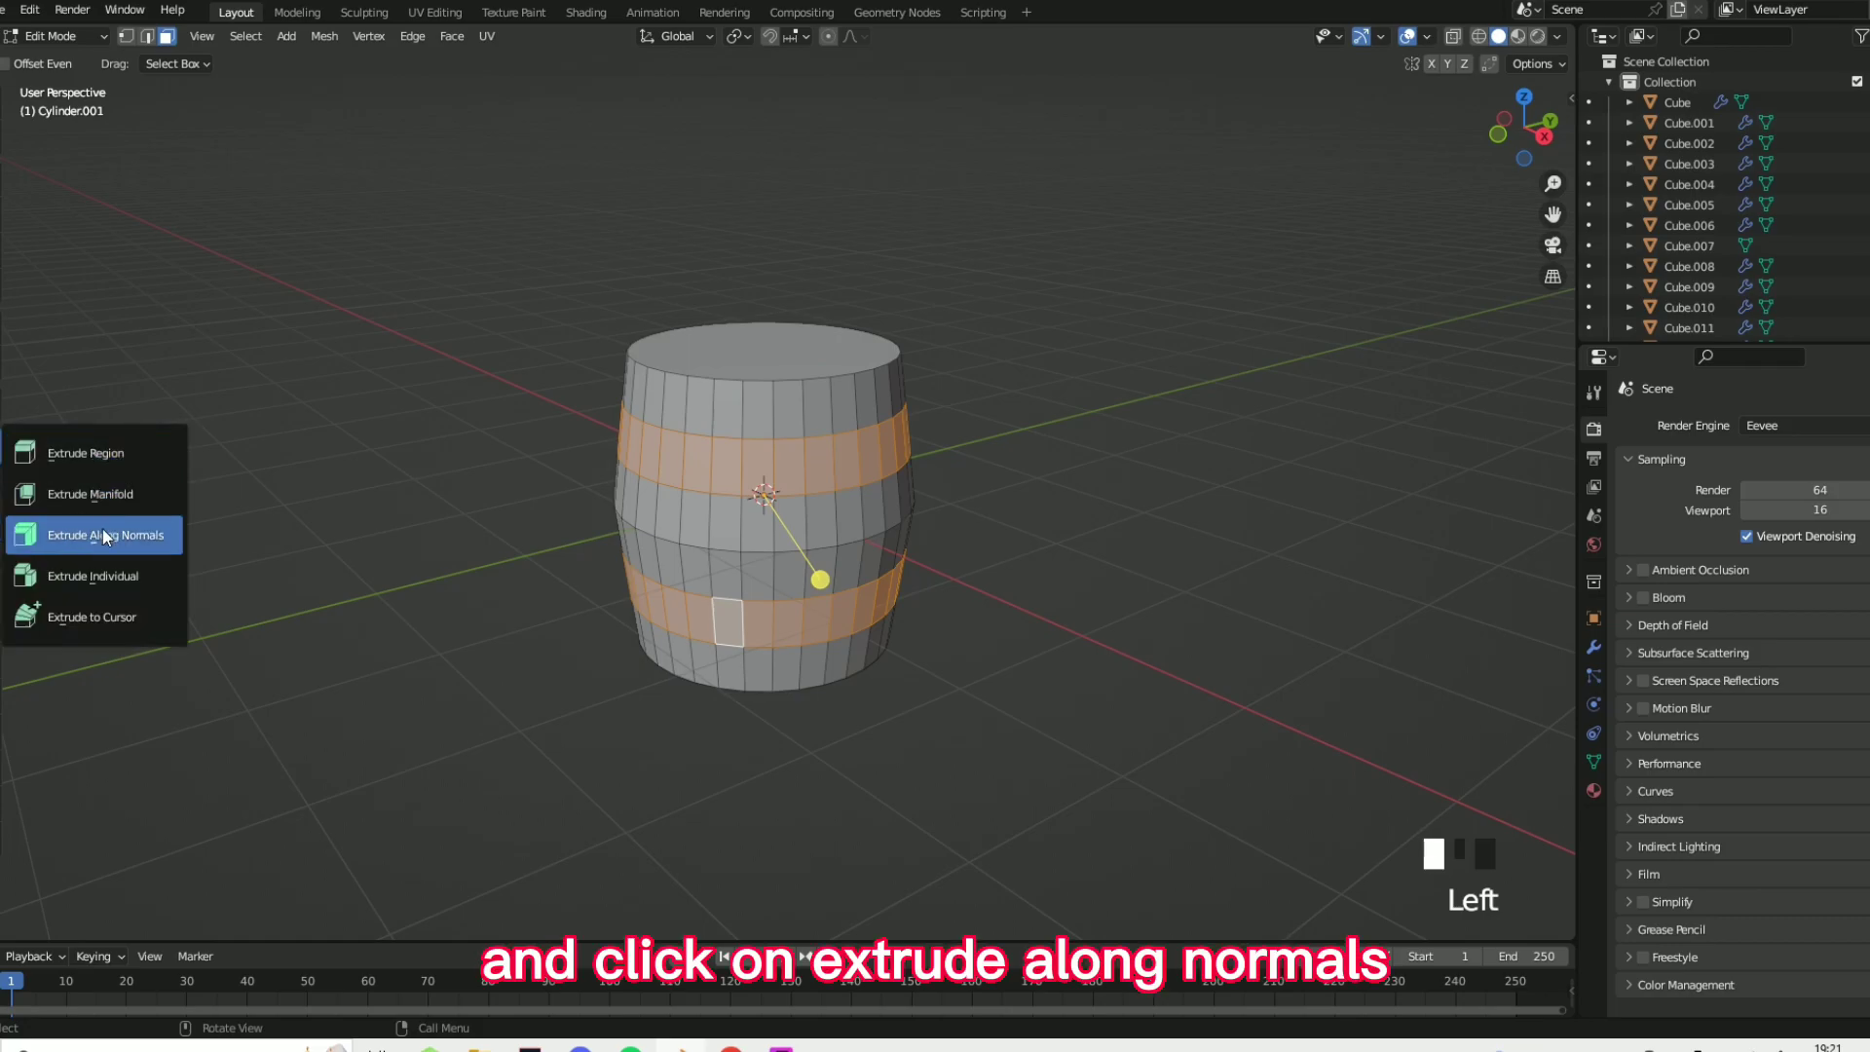
pyautogui.click(105, 535)
pyautogui.moveTo(820, 579); pyautogui.dragTo(808, 579)
pyautogui.press('Tab')
pyautogui.moveTo(1049, 670)
pyautogui.mouseDown(button='middle')
pyautogui.moveTo(985, 617)
pyautogui.moveTo(1043, 672)
pyautogui.mouseUp(button='middle')
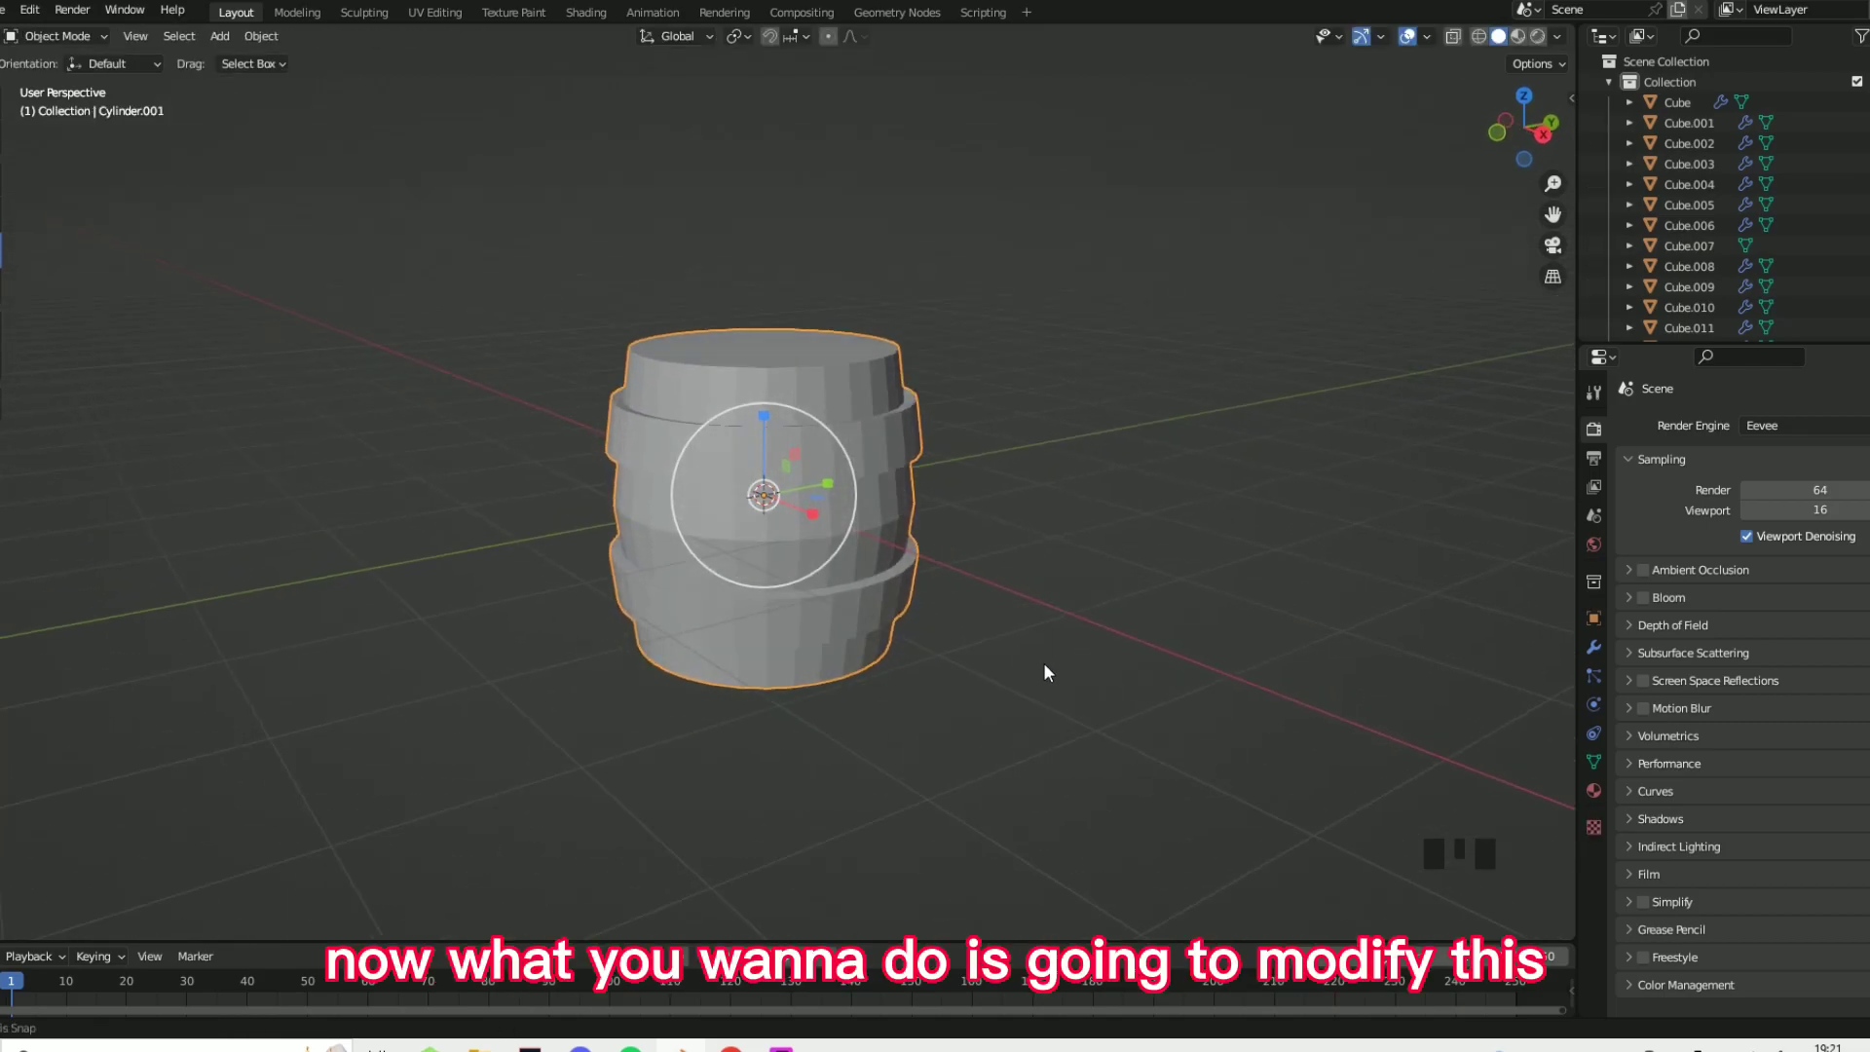
# - Add a Bevel modifier to the barrel with an amount of 0.01 m
pyautogui.click(1594, 645)
pyautogui.click(1686, 425)
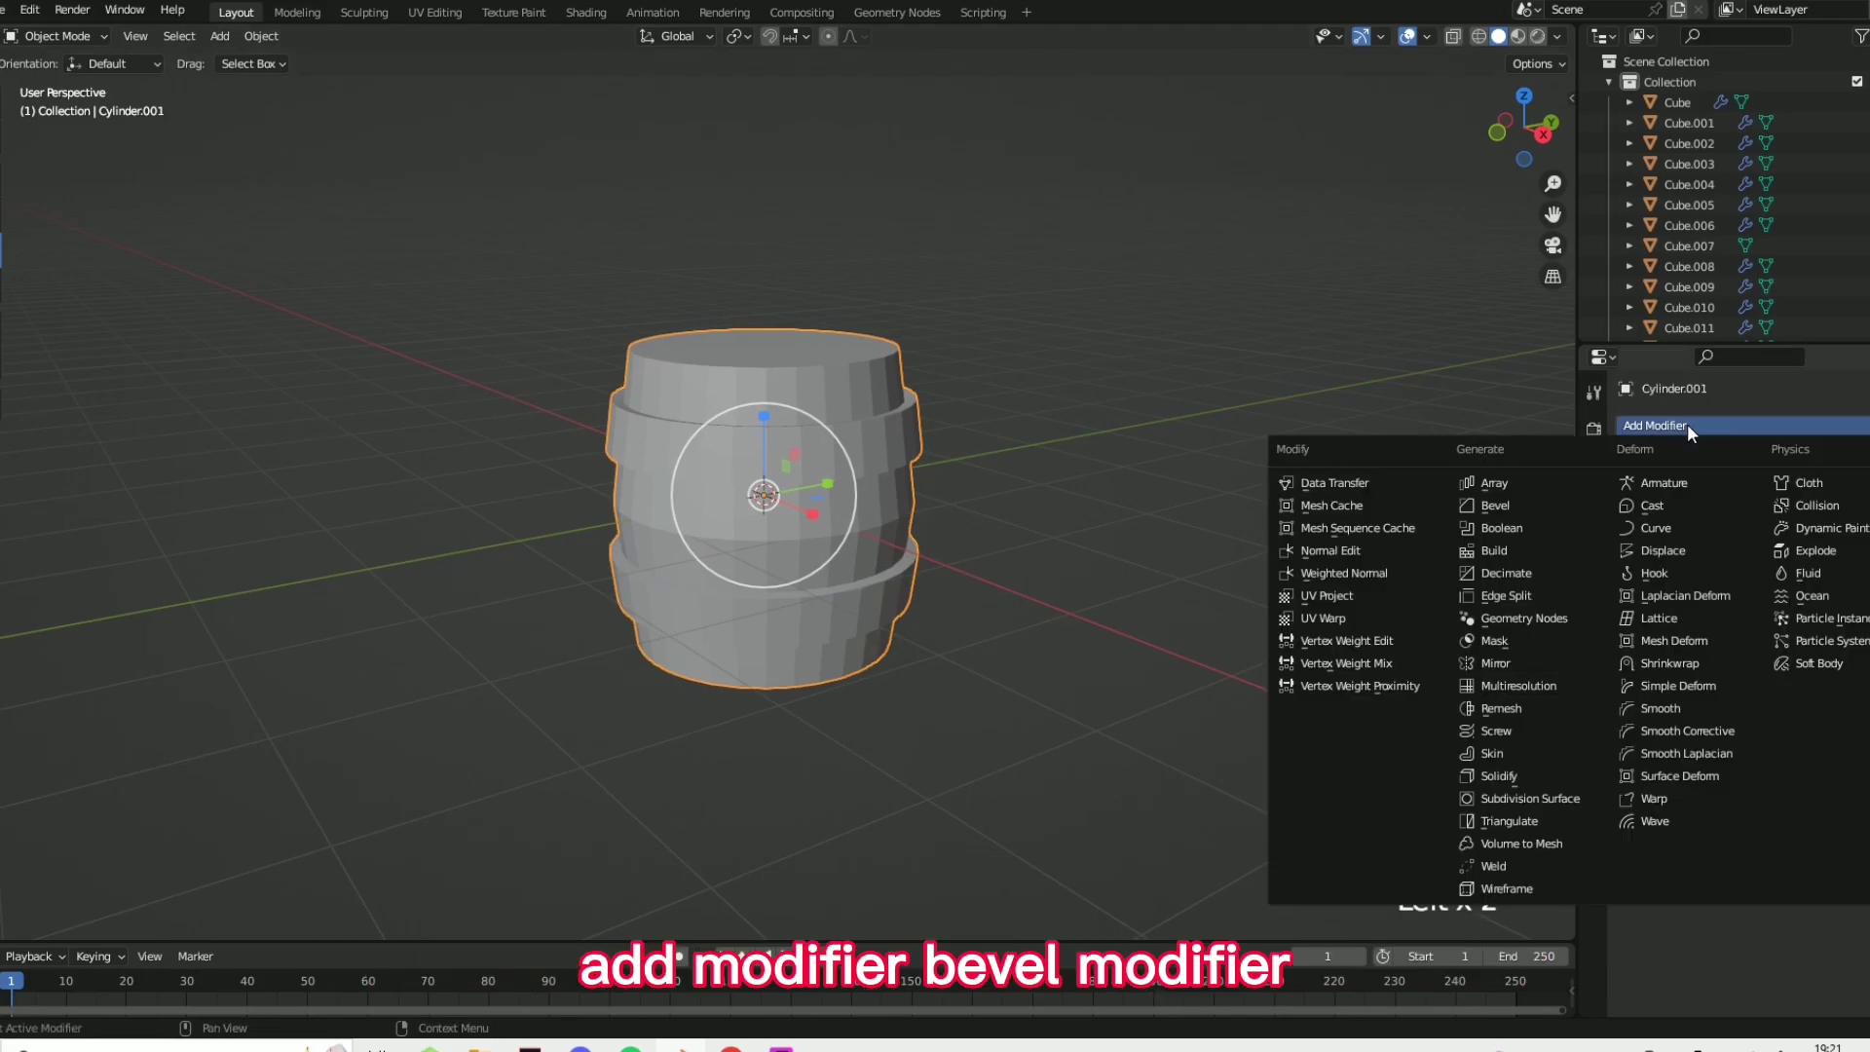
pyautogui.click(1537, 503)
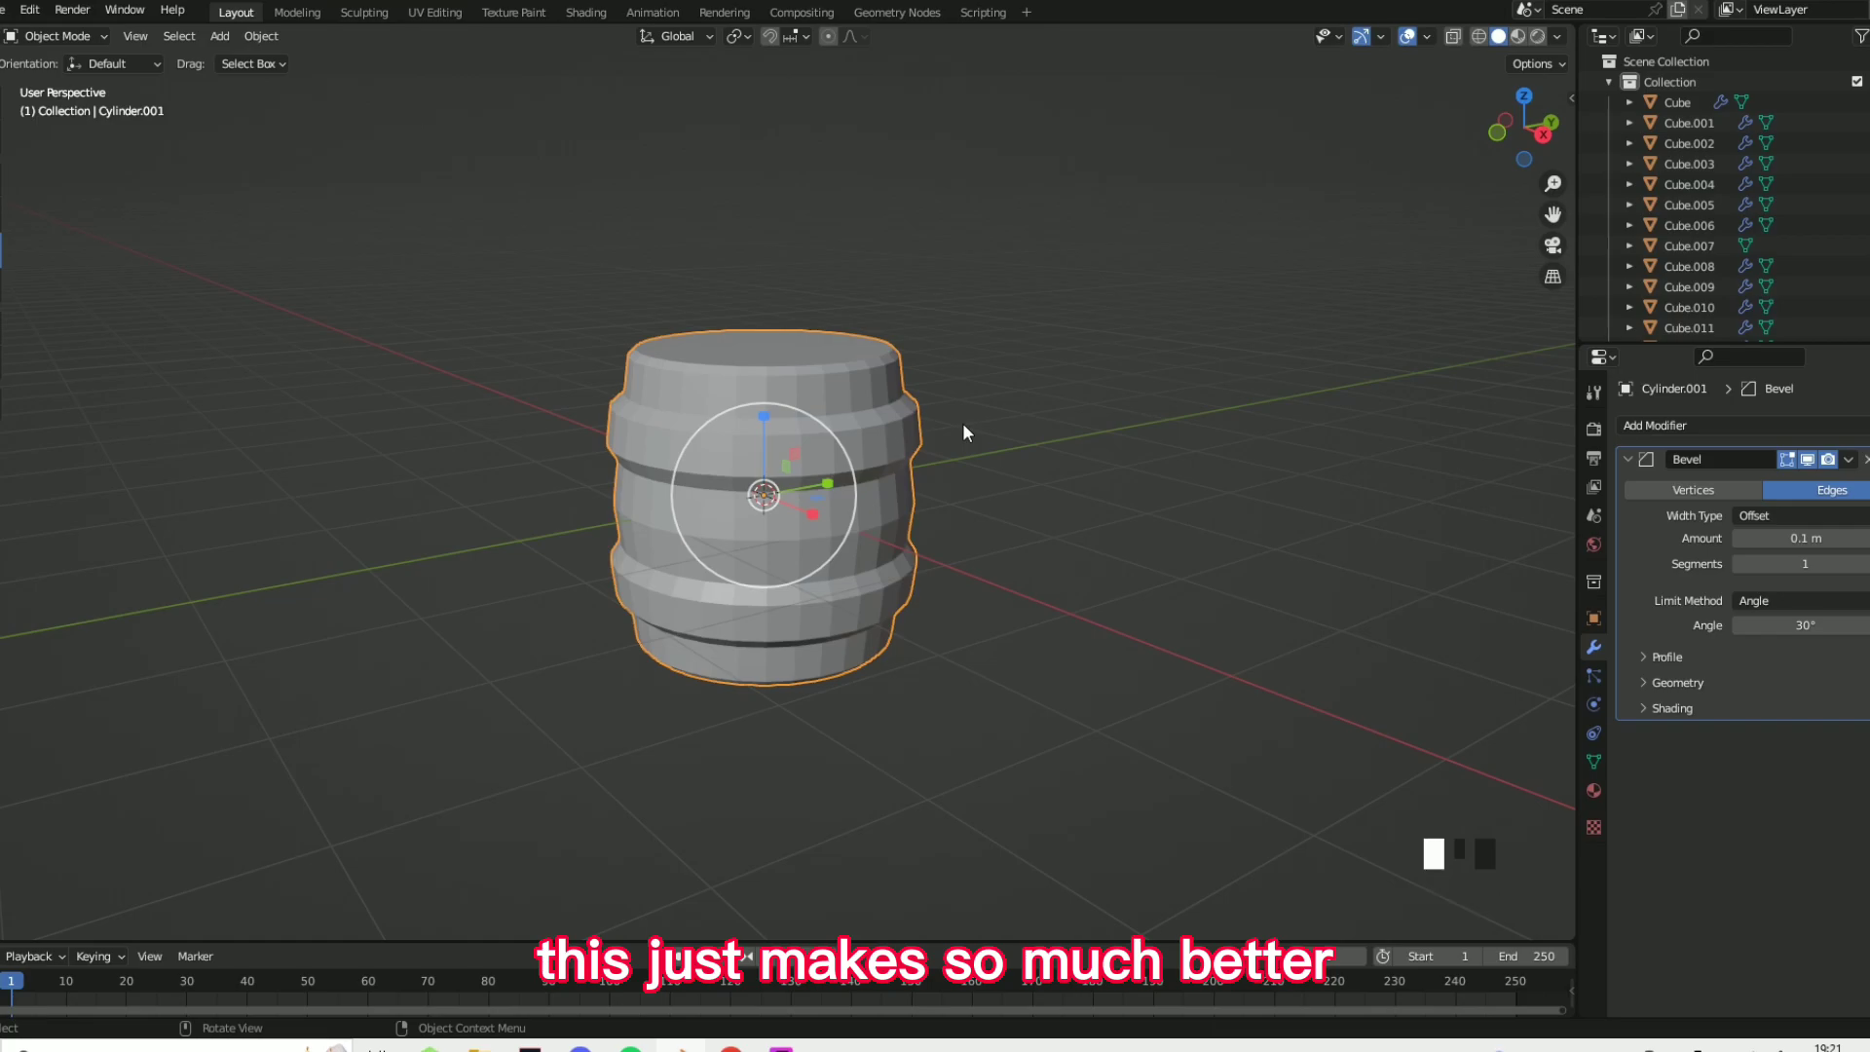
pyautogui.click(1844, 541)
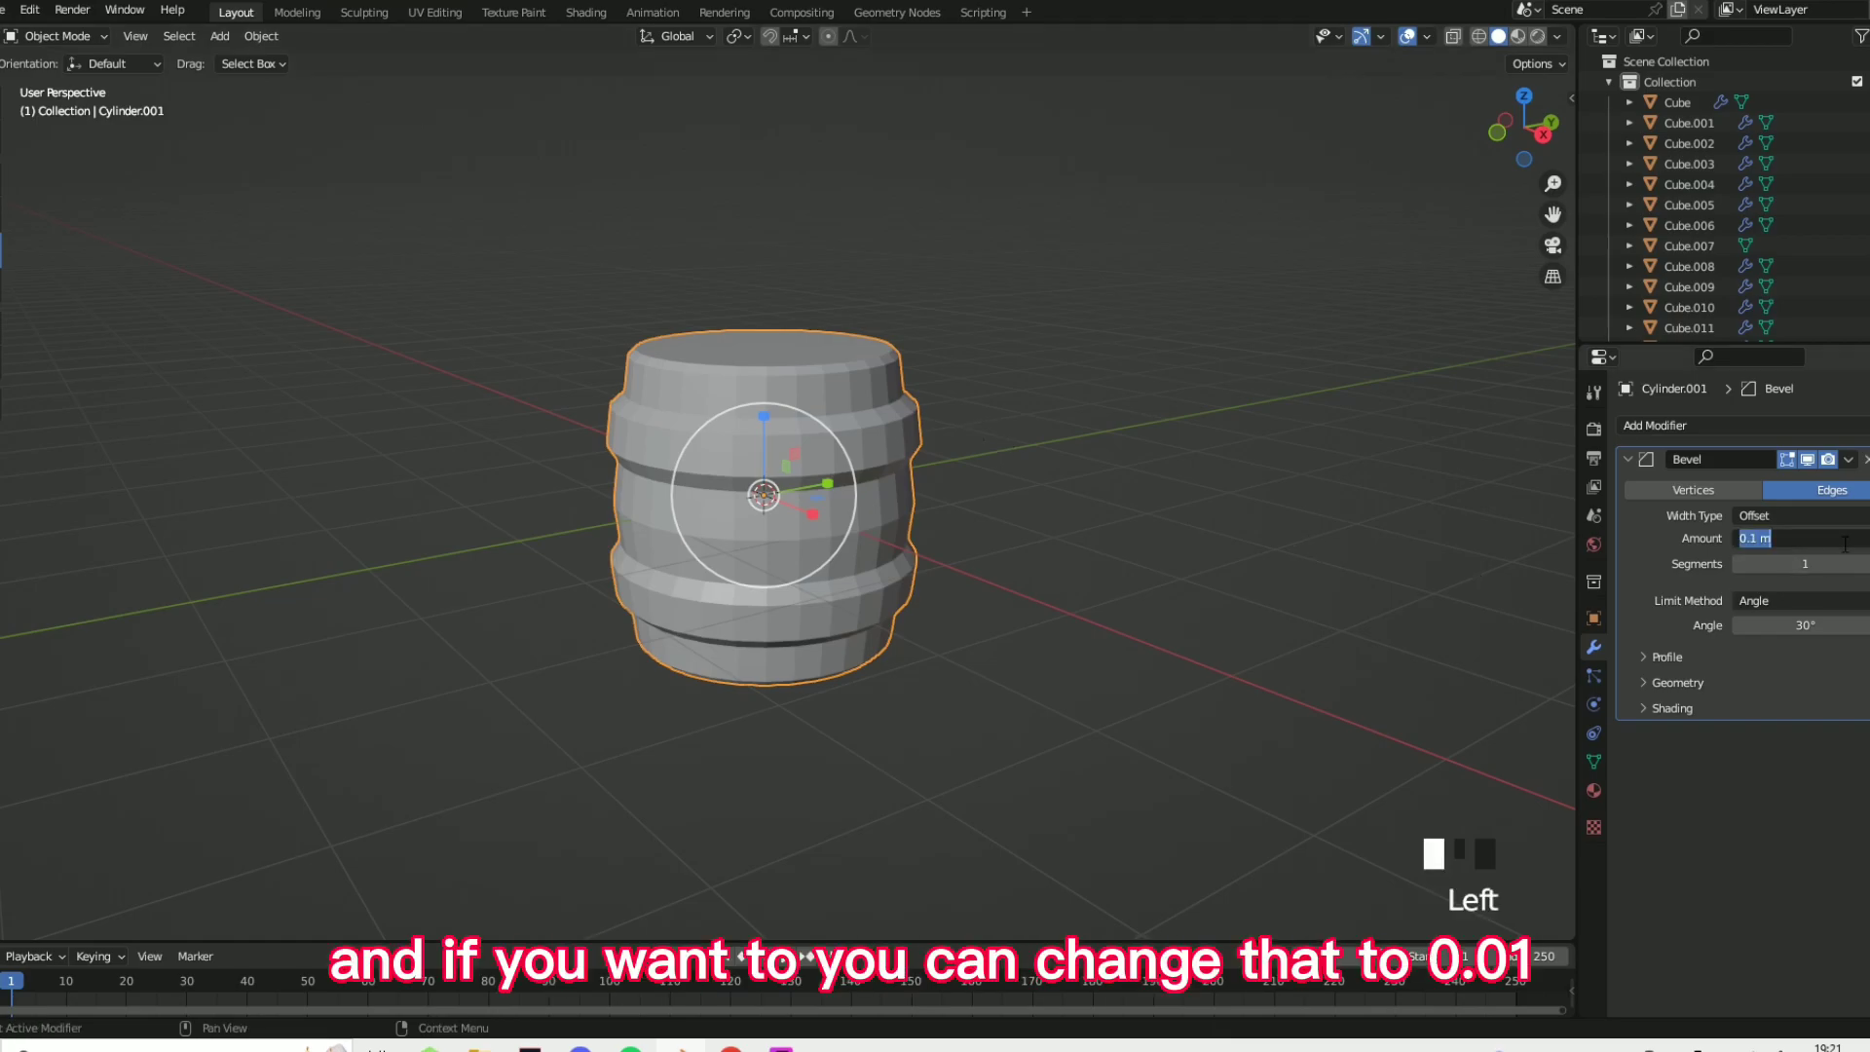
pyautogui.write('0.01')
pyautogui.press('Return')
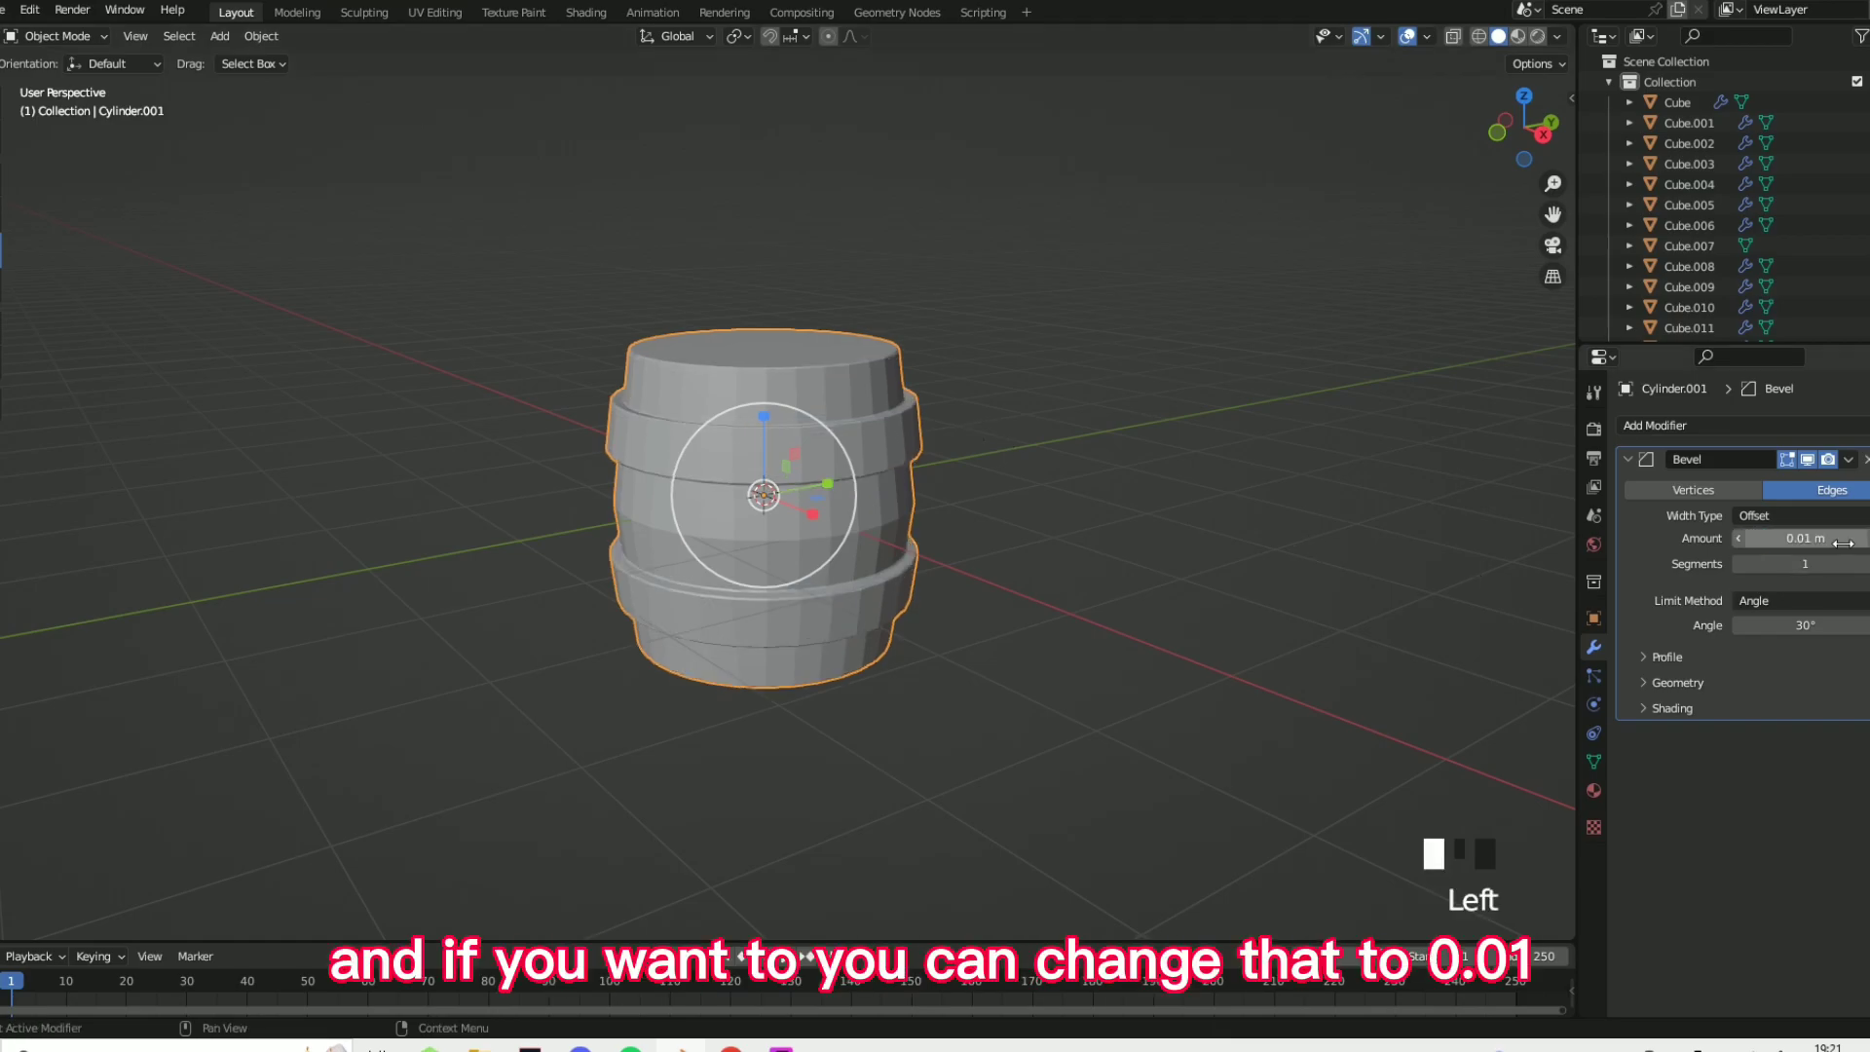
# - Apply Shade Auto Smooth to the barrel and nudge it slightly up along Z
pyautogui.click(1310, 634)
pyautogui.click(776, 506)
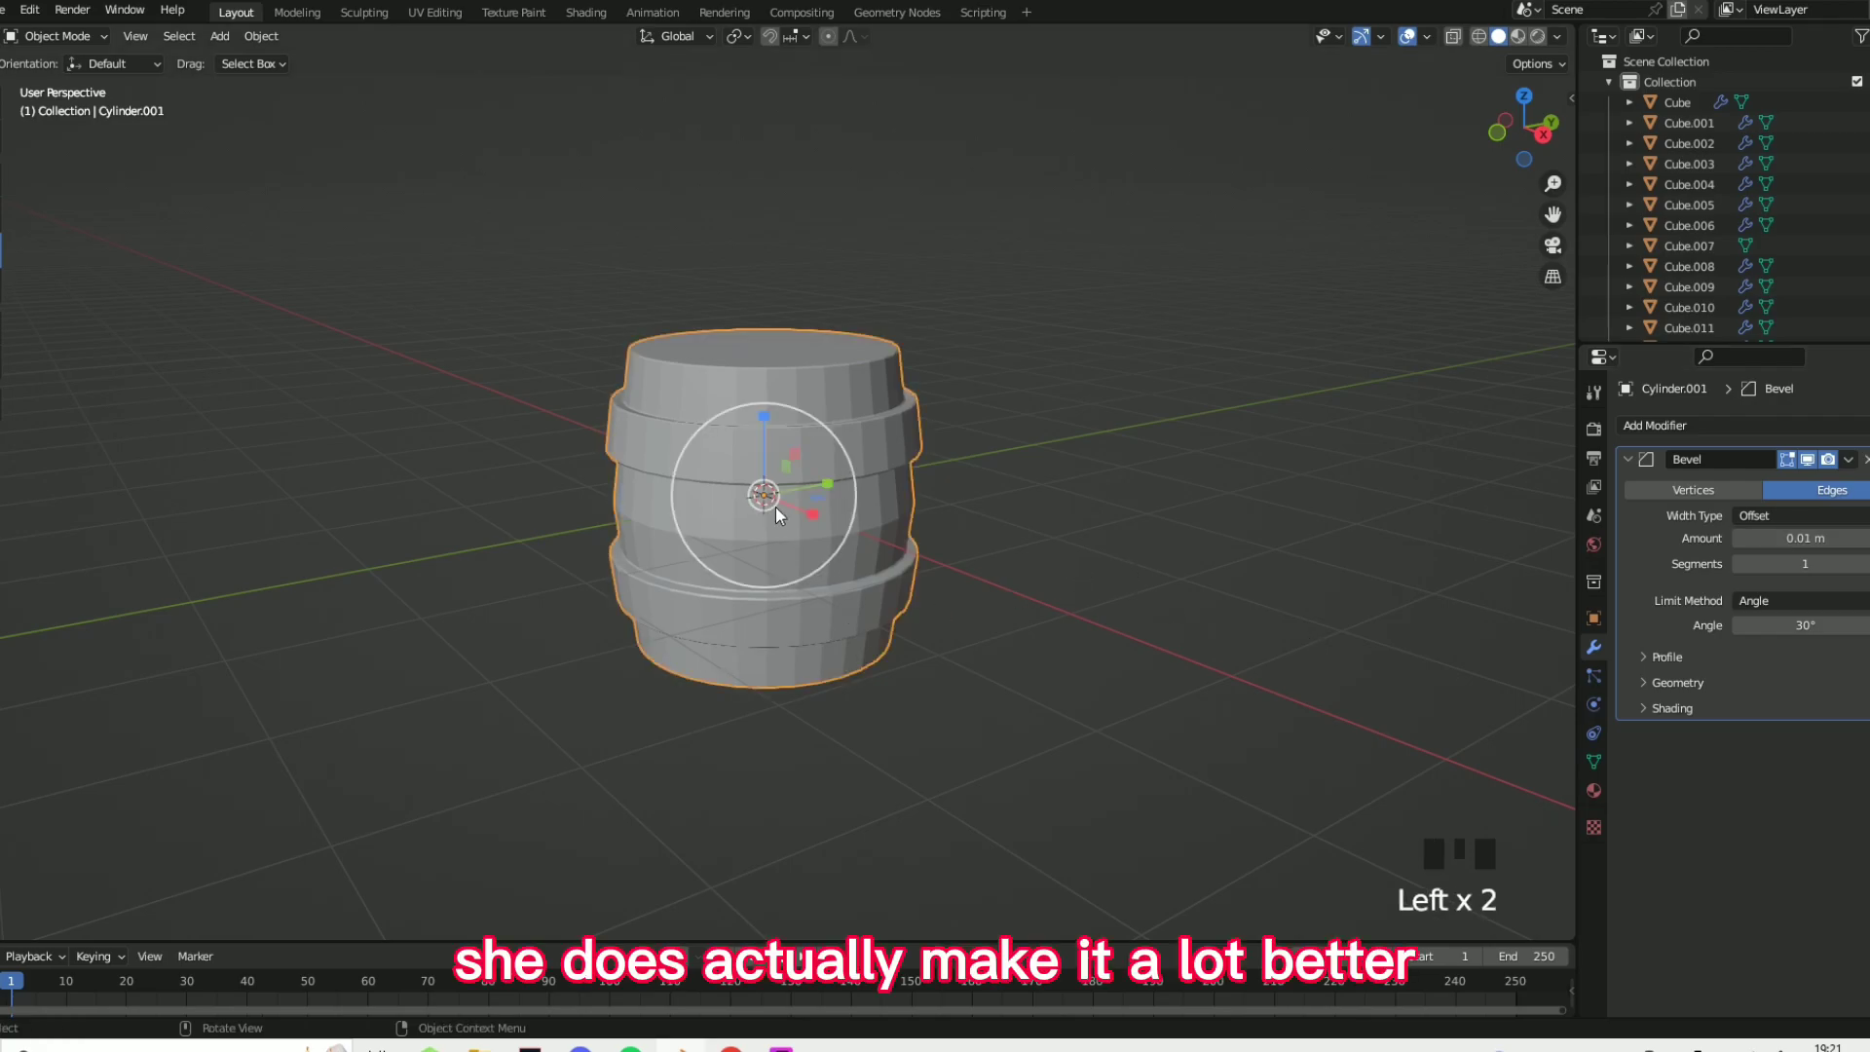
pyautogui.rightClick(773, 505)
pyautogui.click(727, 359)
pyautogui.moveTo(1032, 575); pyautogui.dragTo(817, 452, button='middle')
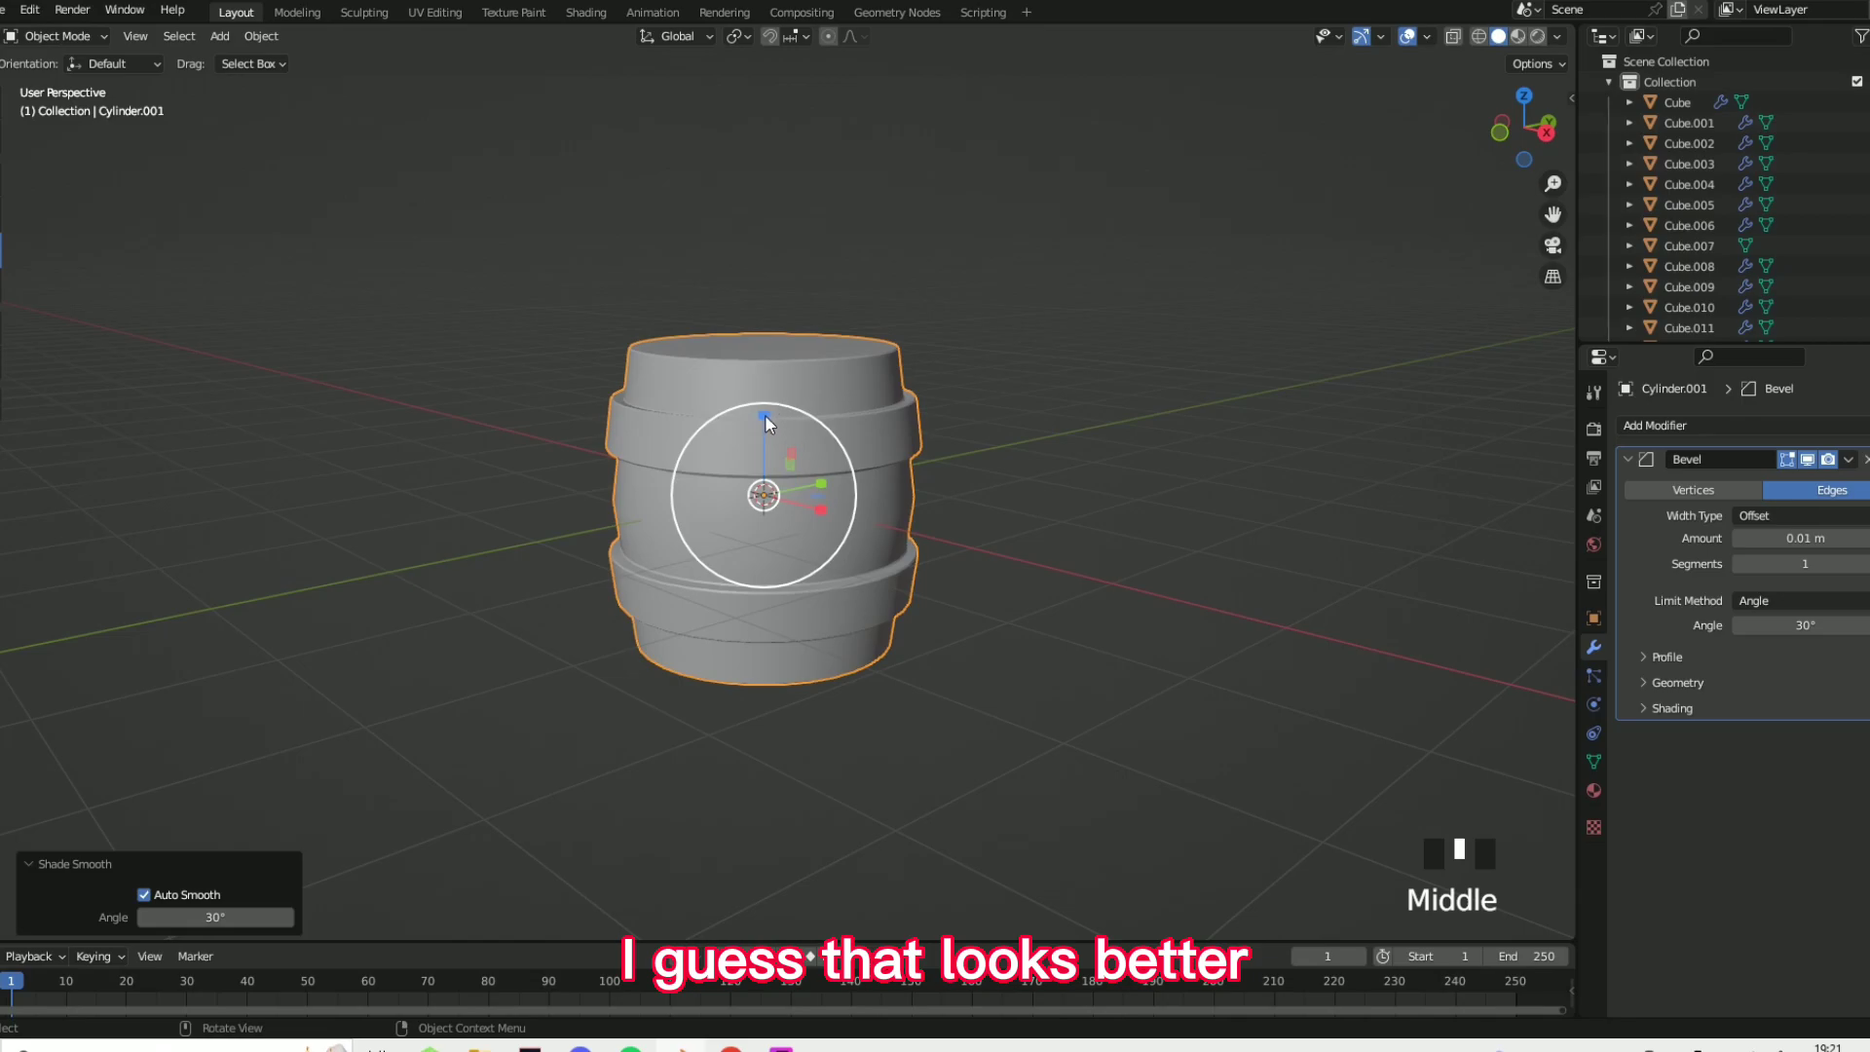
pyautogui.moveTo(763, 413); pyautogui.dragTo(763, 397)
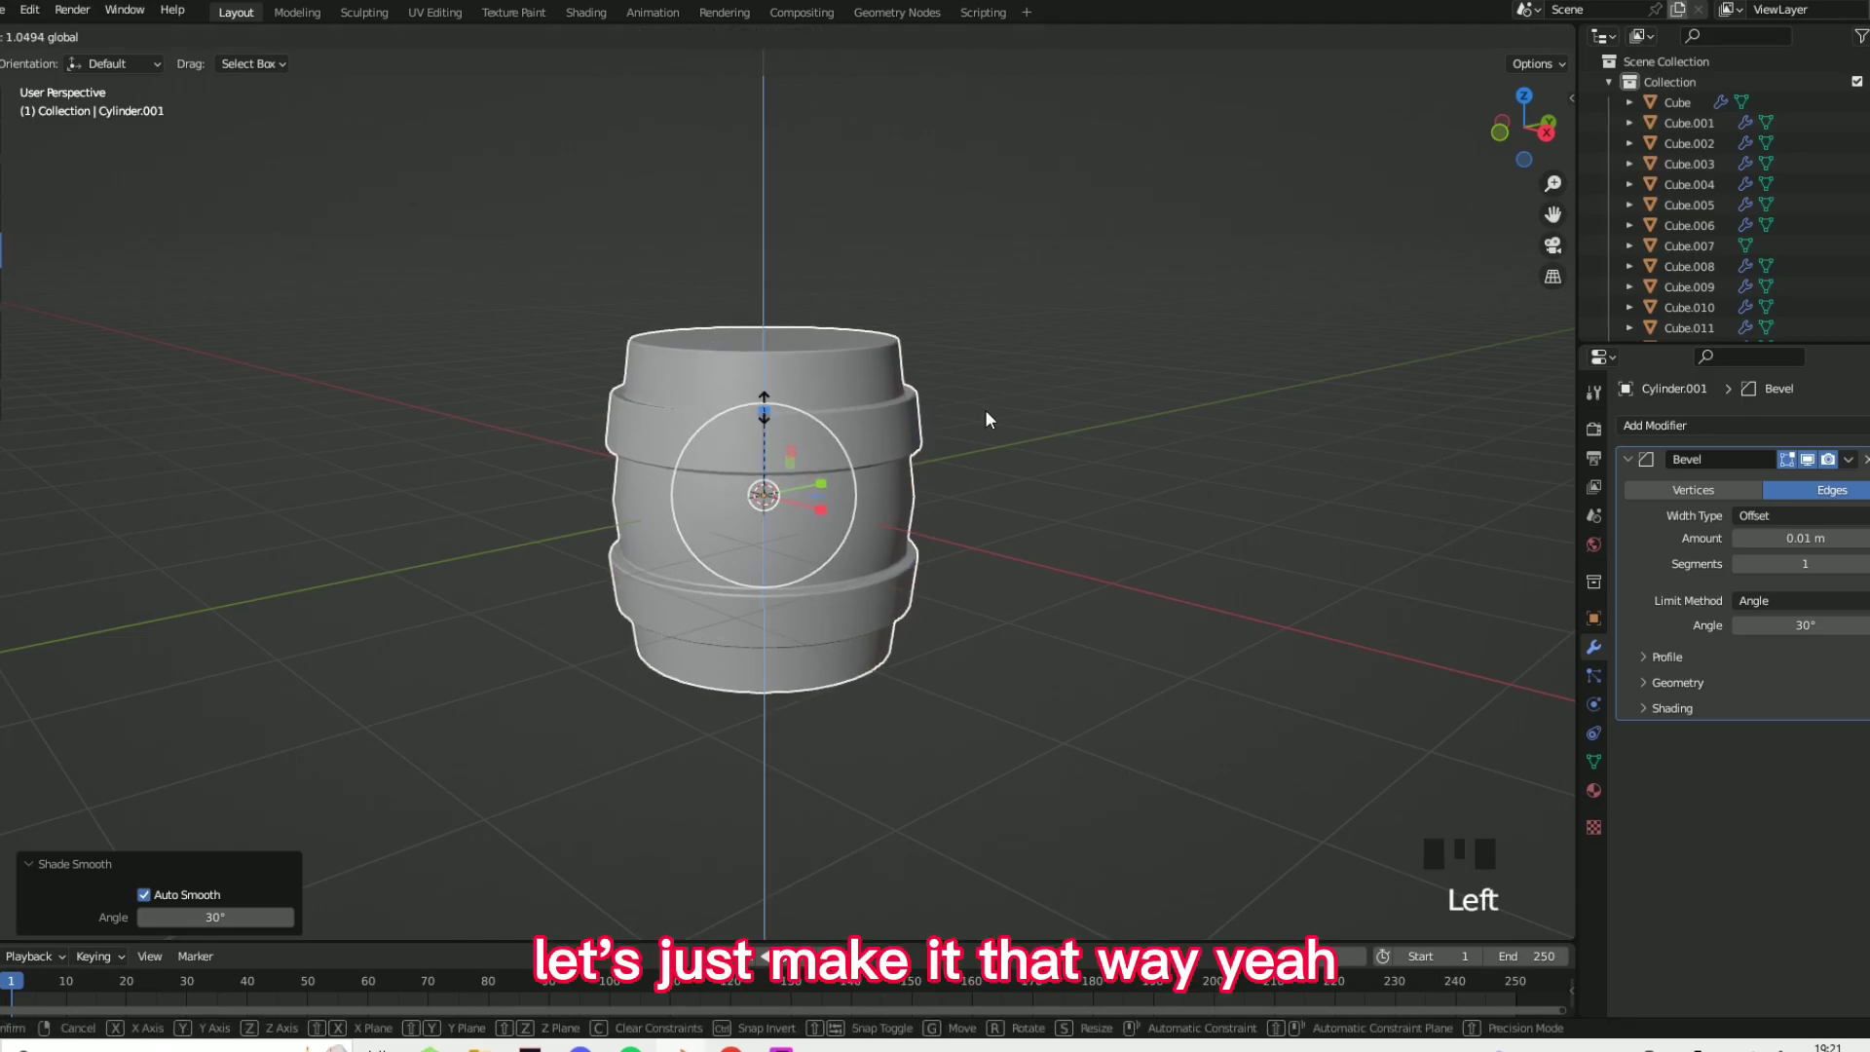
pyautogui.click(996, 522)
pyautogui.moveTo(1001, 558); pyautogui.dragTo(757, 388, button='middle')
pyautogui.click(756, 394)
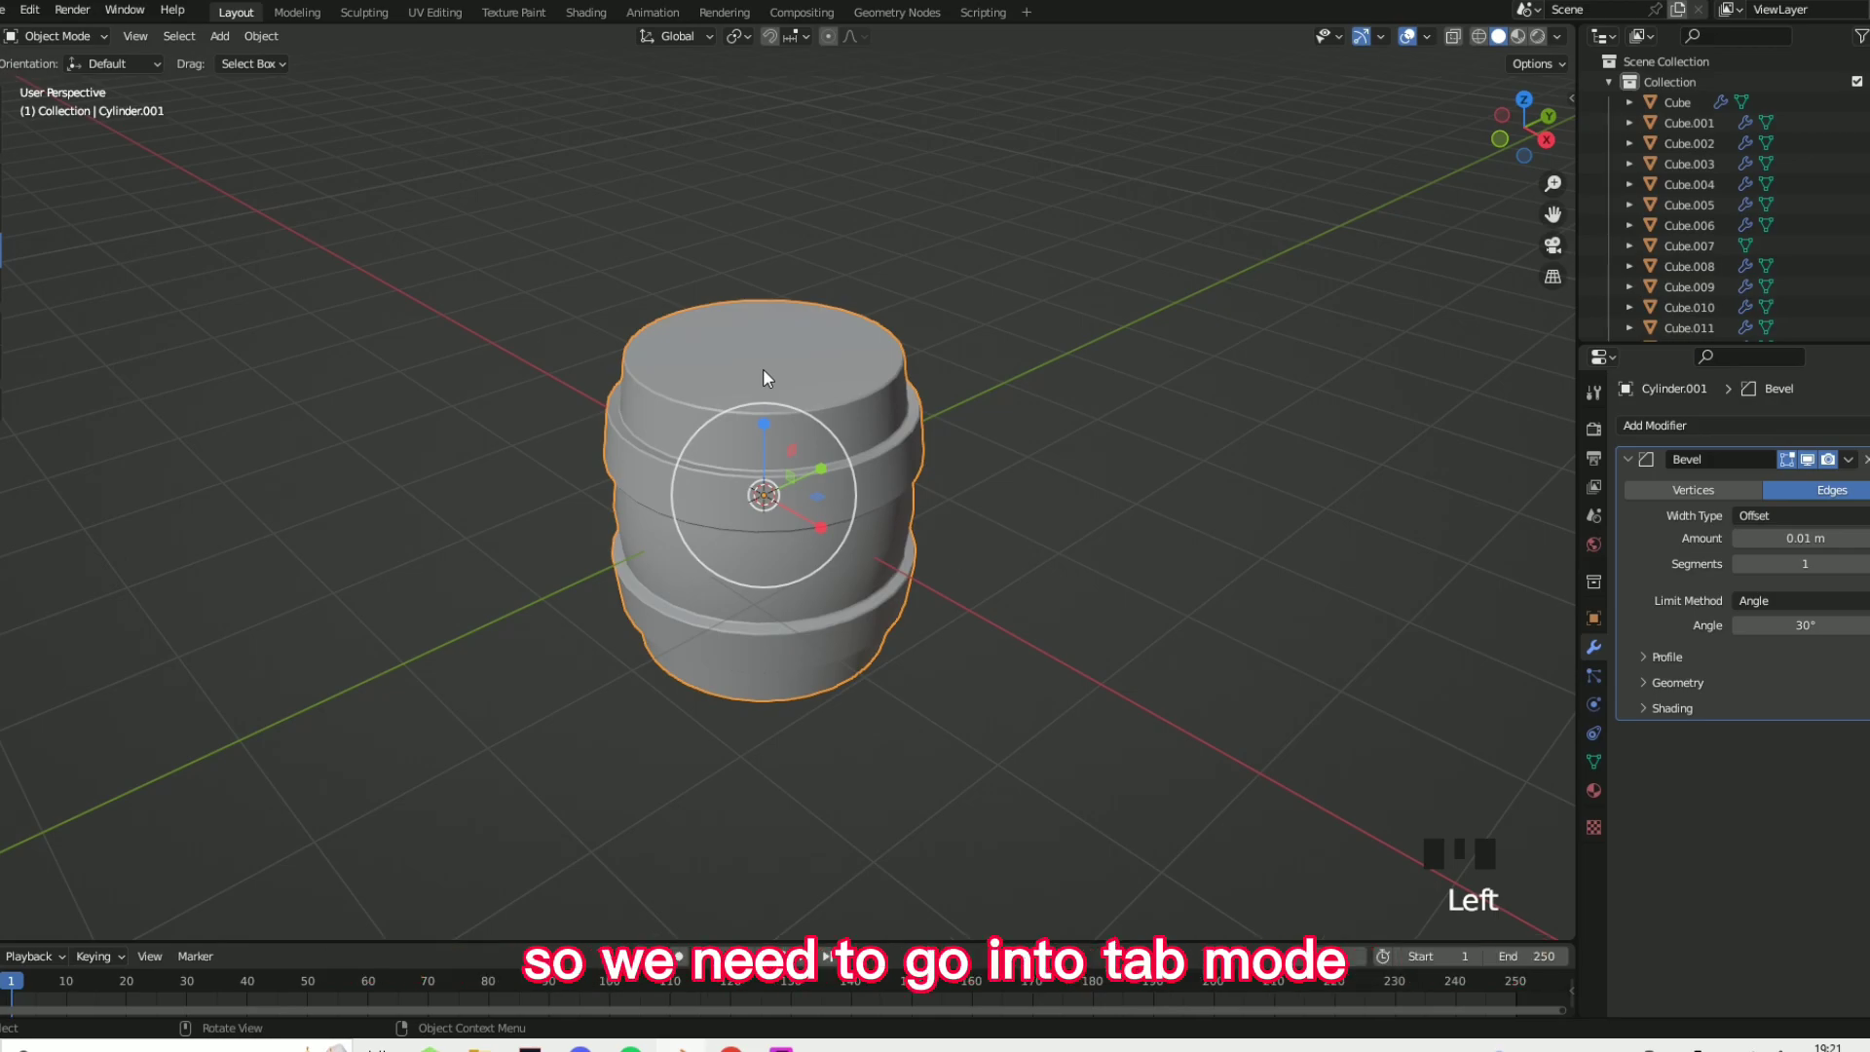
# - In Edit Mode face select, select the barrel's top and bottom faces
pyautogui.press('Tab')
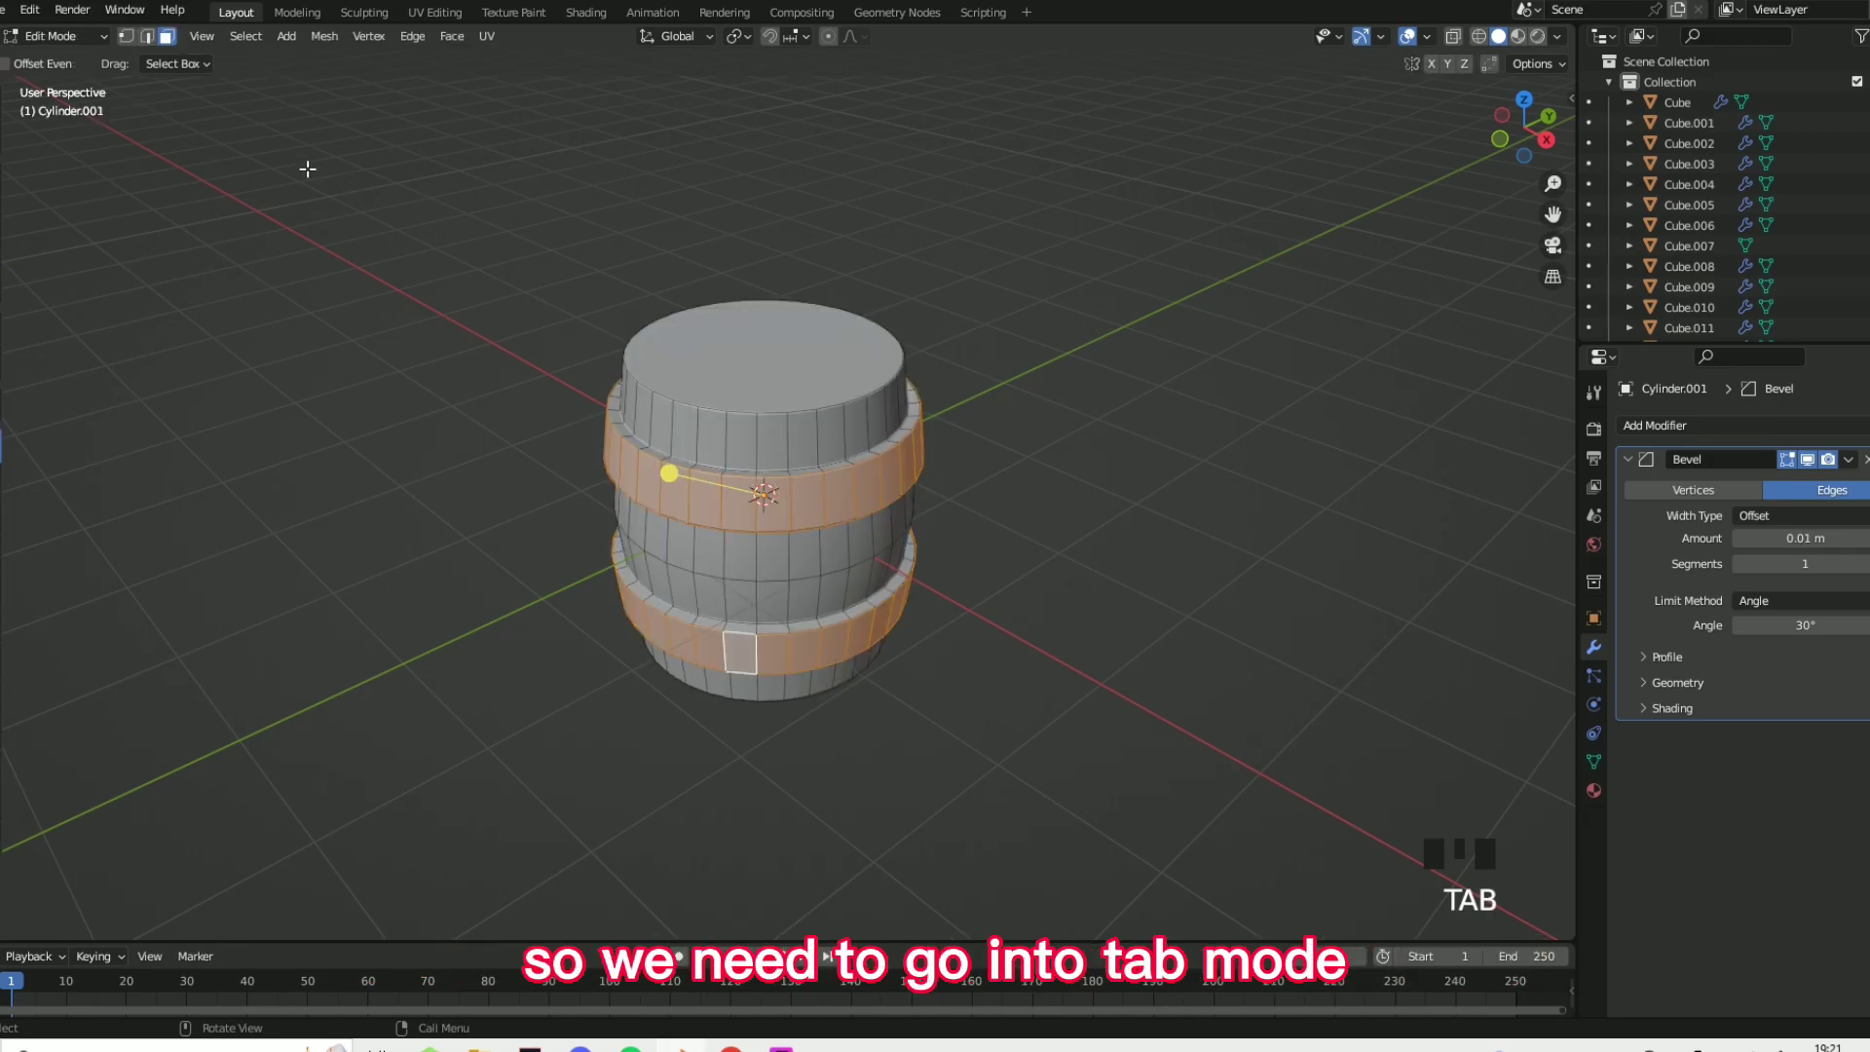
pyautogui.click(167, 36)
pyautogui.click(714, 352)
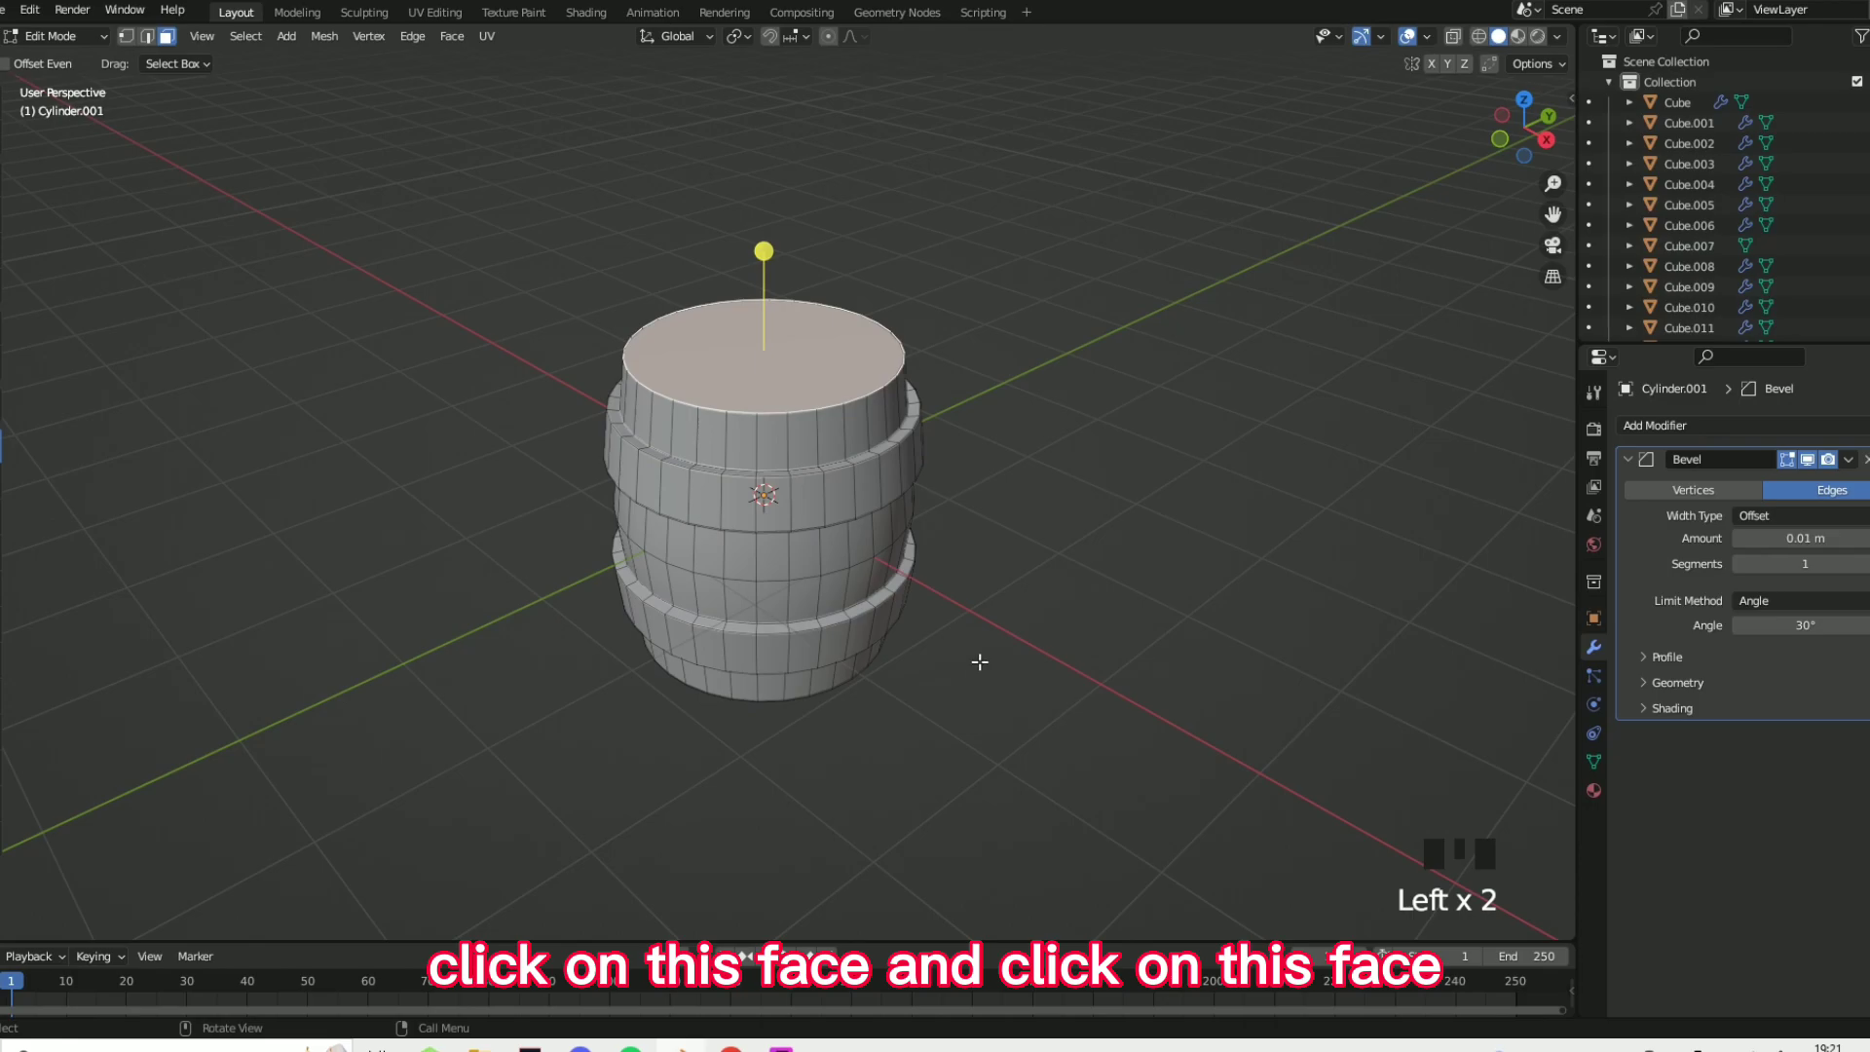
pyautogui.moveTo(977, 655); pyautogui.dragTo(751, 614, button='middle')
pyautogui.keyDown('shift'); pyautogui.click(780, 588); pyautogui.keyUp('shift')
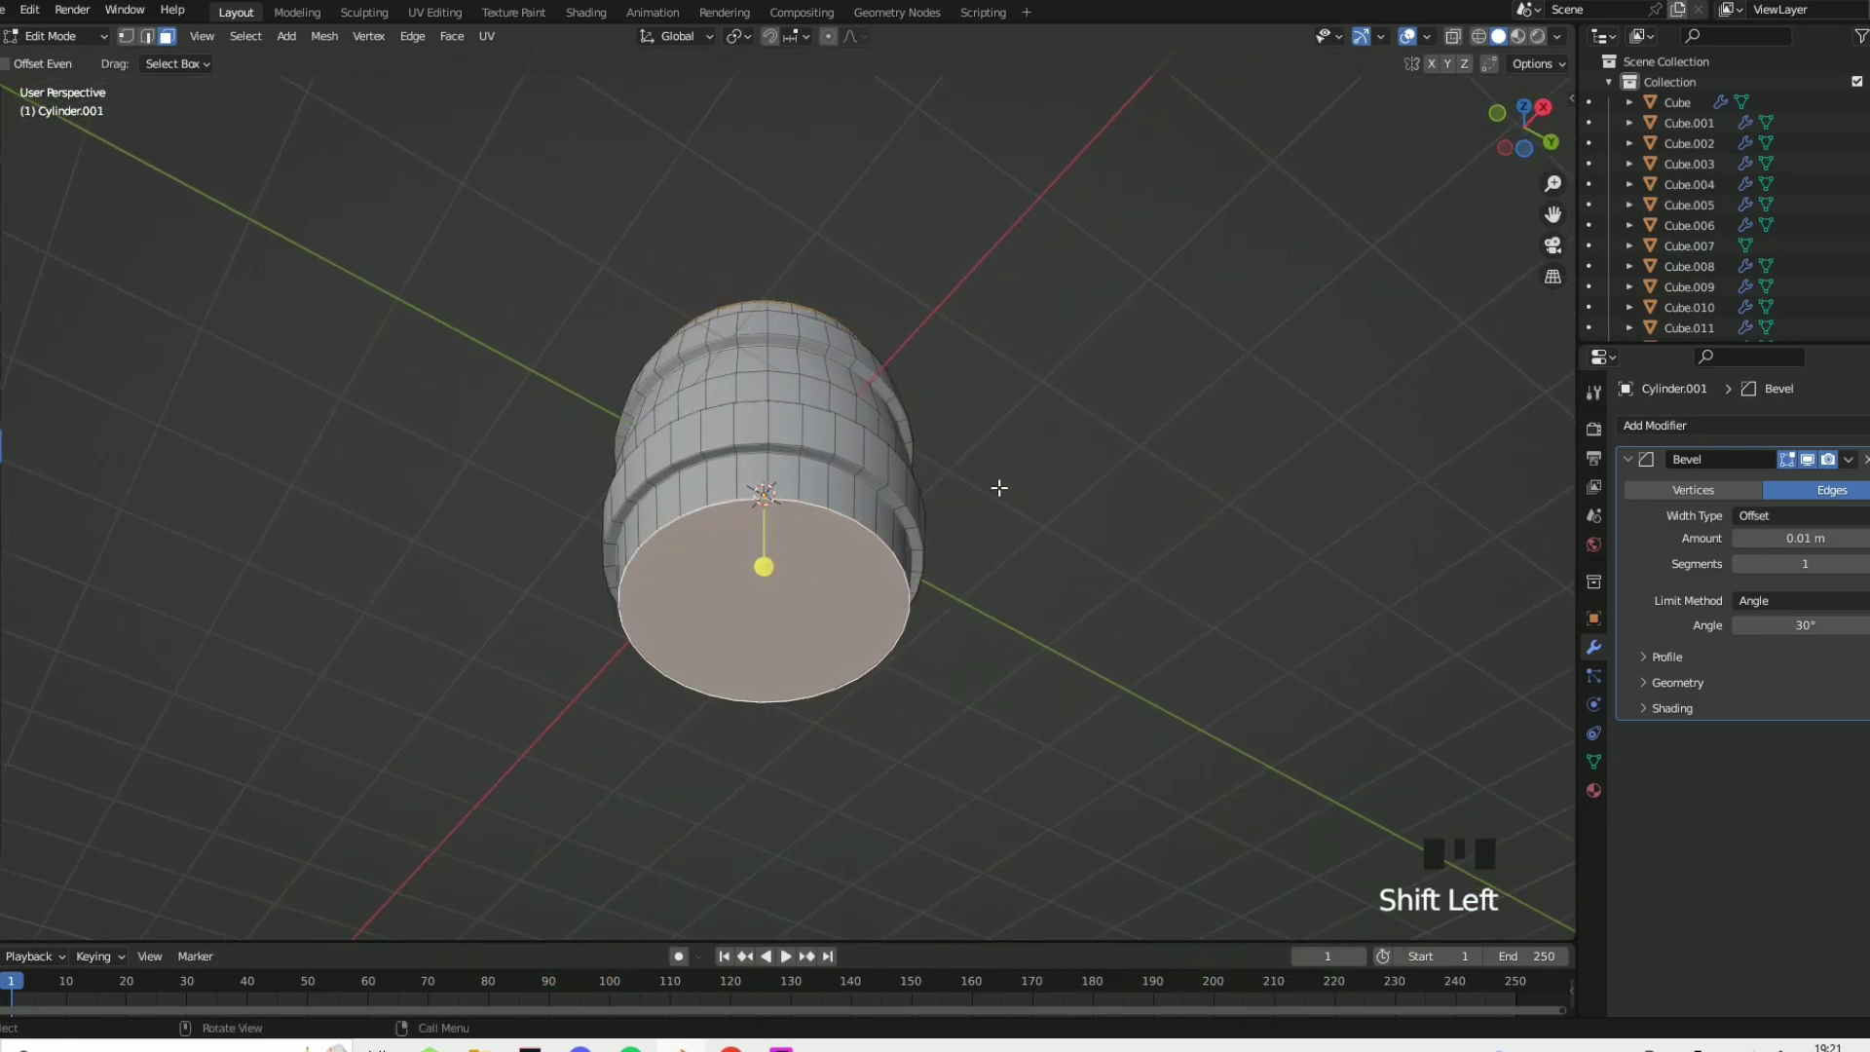
pyautogui.moveTo(1001, 484); pyautogui.dragTo(756, 347, button='middle')
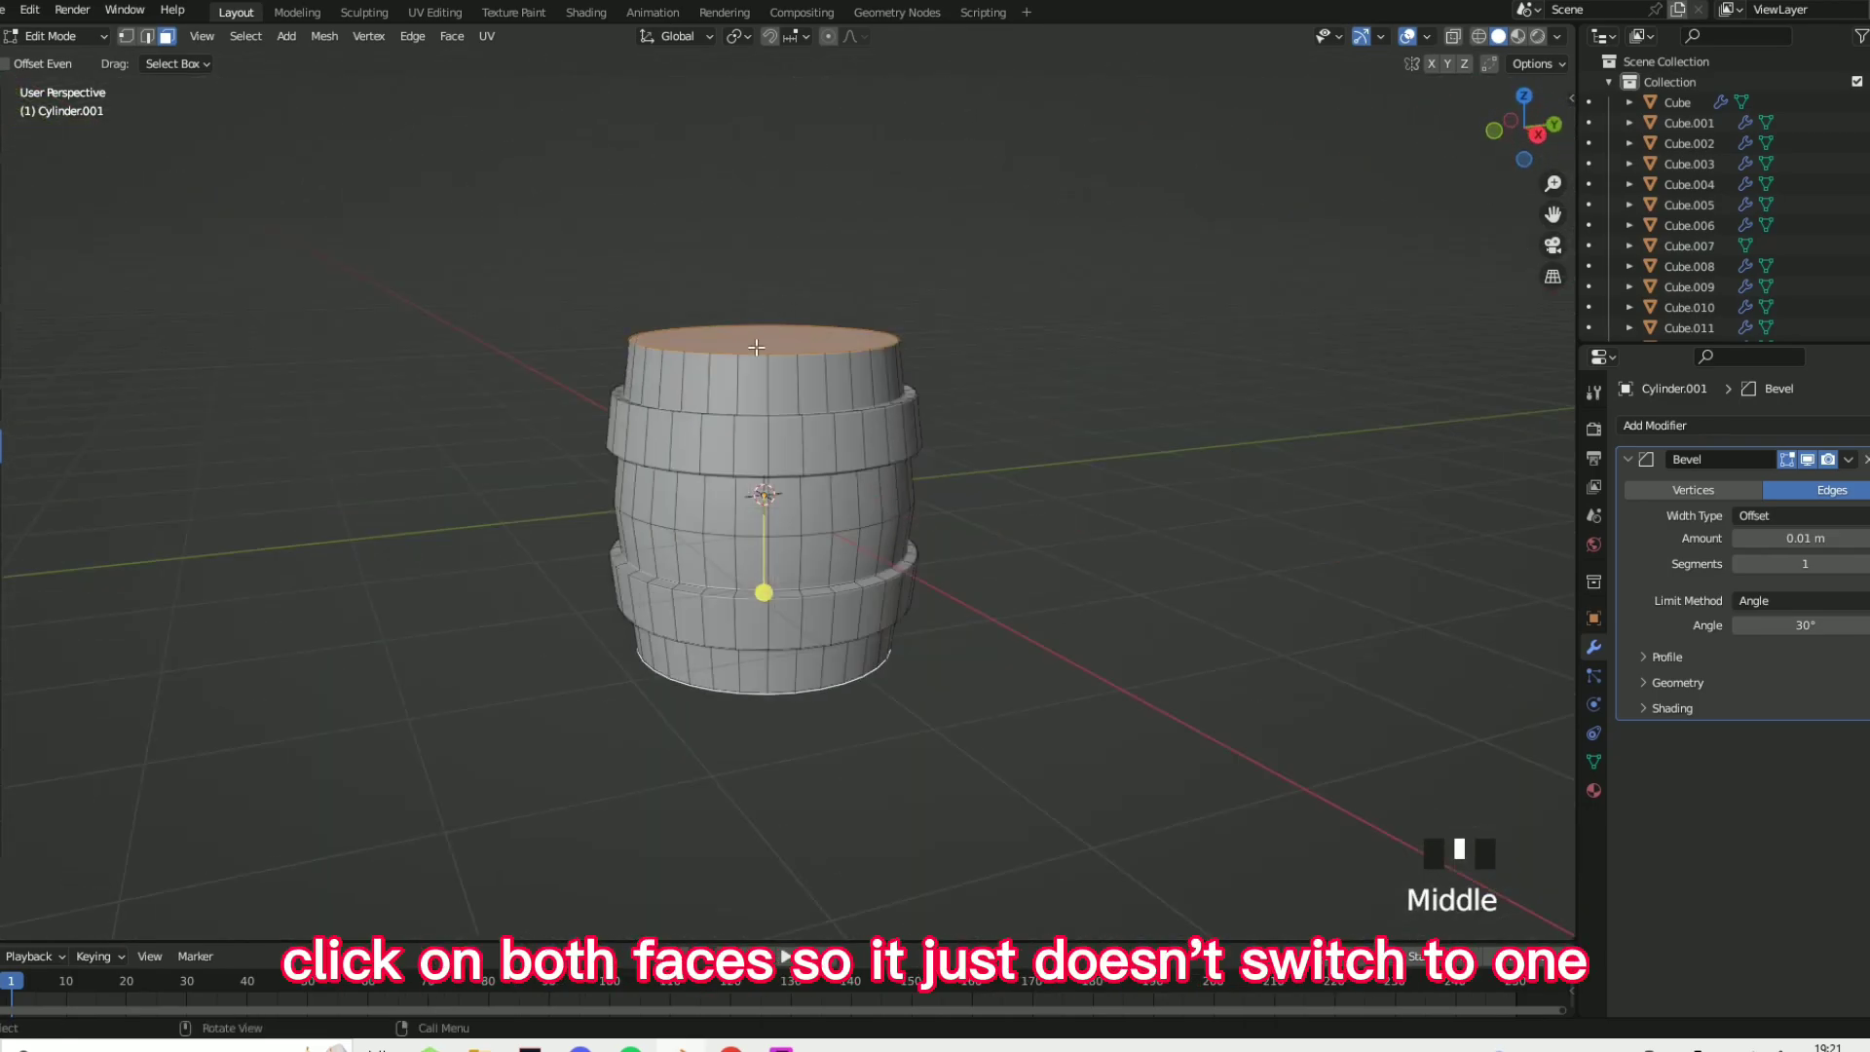
pyautogui.moveTo(695, 674); pyautogui.dragTo(764, 648, button='middle')
pyautogui.moveTo(785, 714); pyautogui.dragTo(723, 533, button='middle')
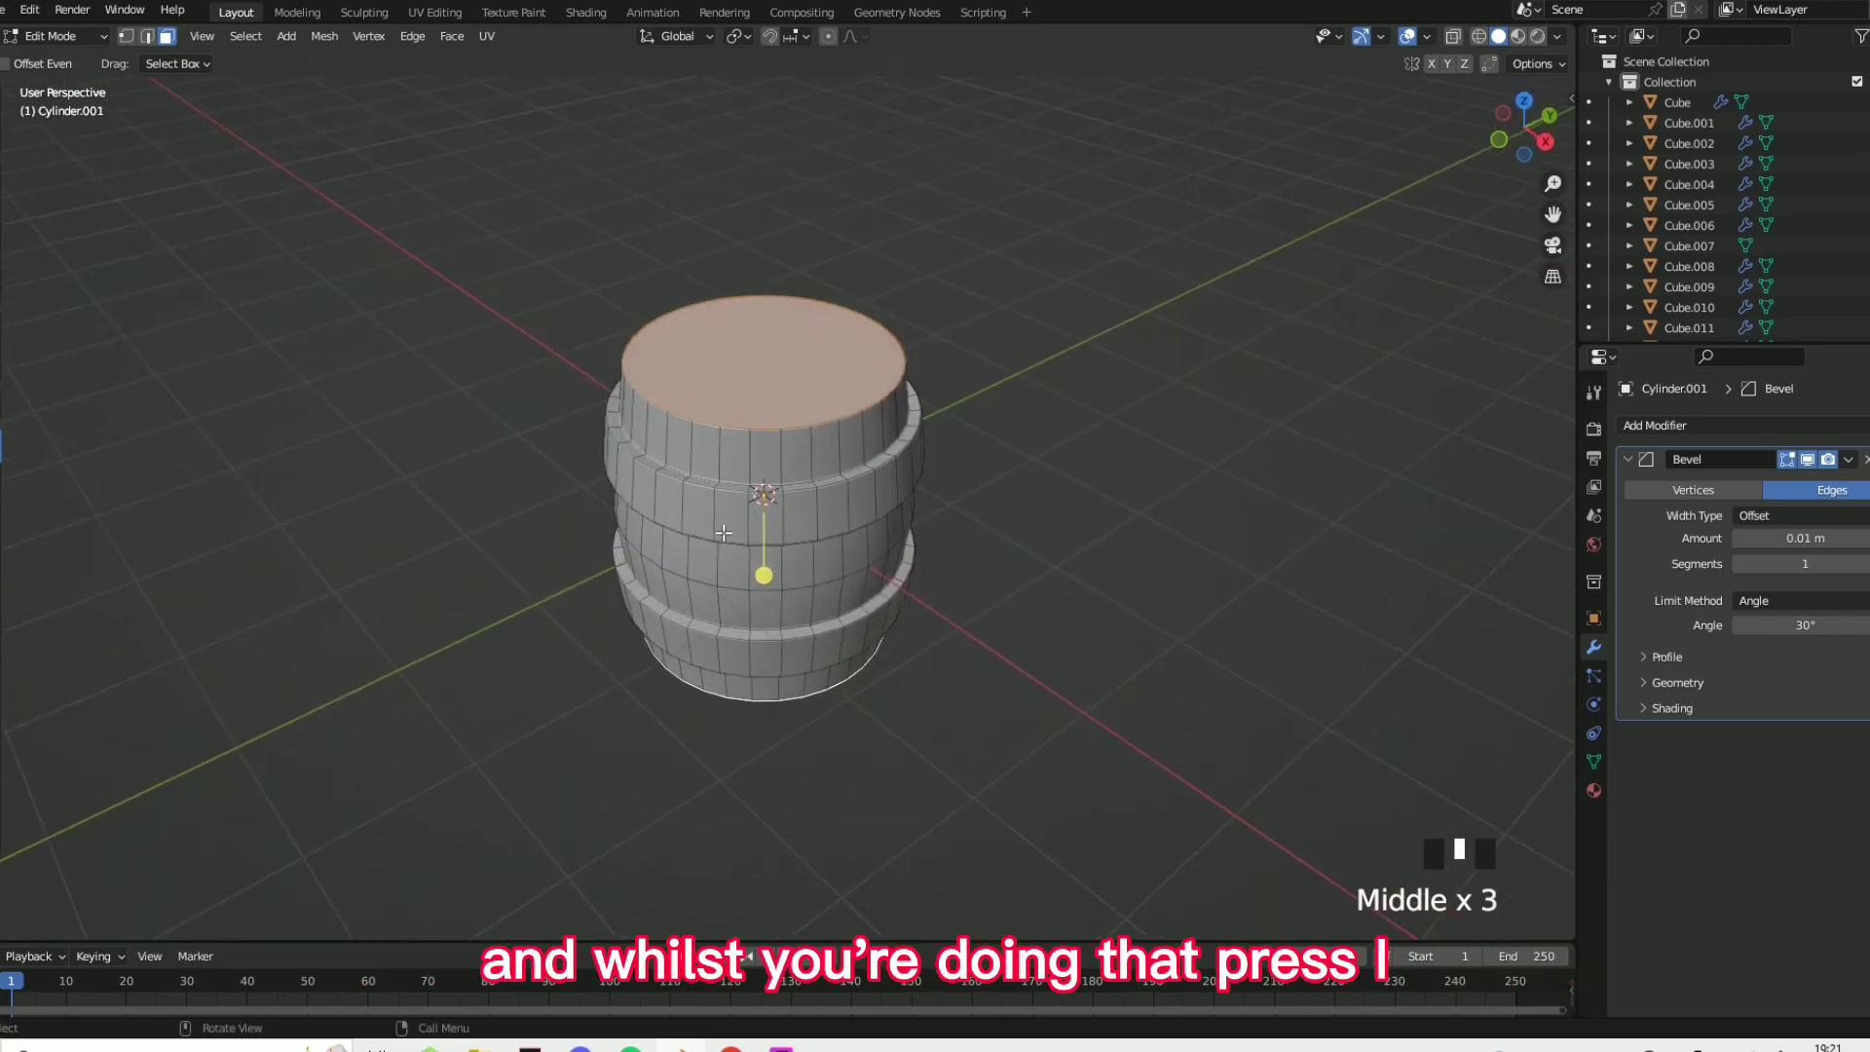
# - Inset the top face by 0.1235 m and push it down along normals into a recess
pyautogui.press('i')
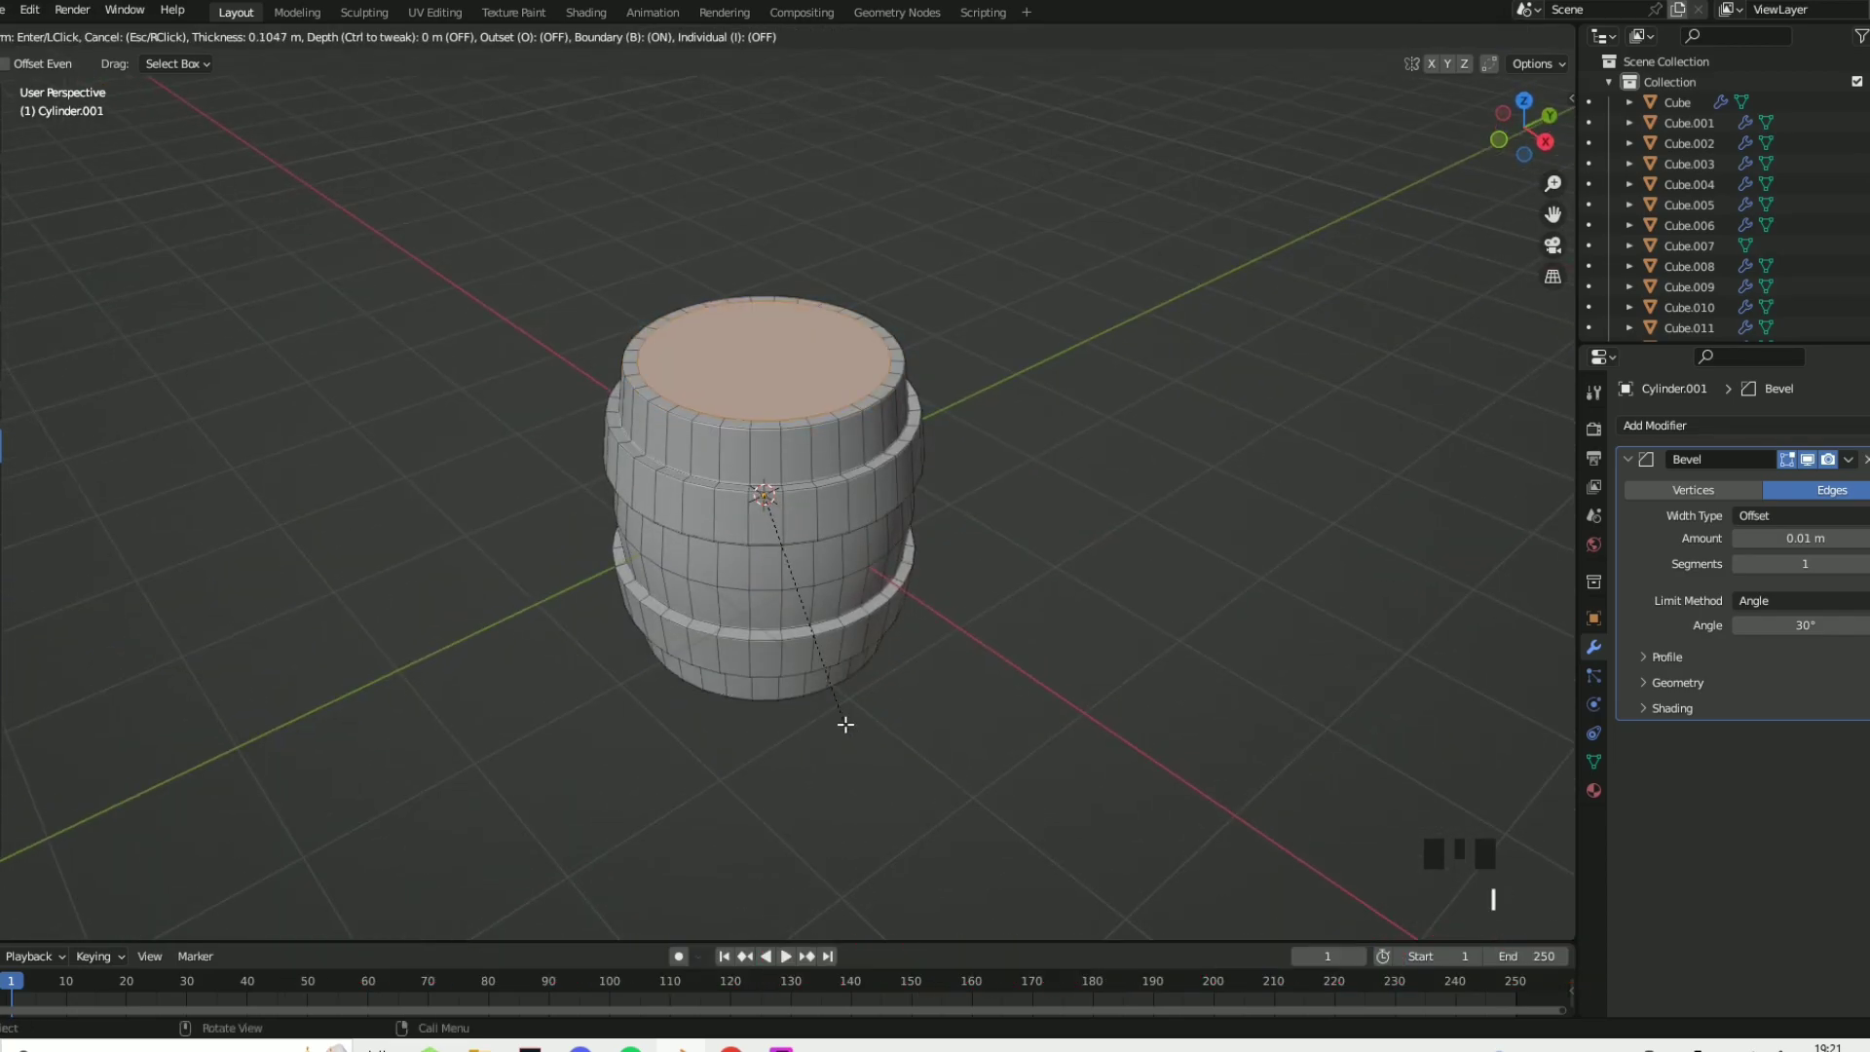
pyautogui.click(844, 722)
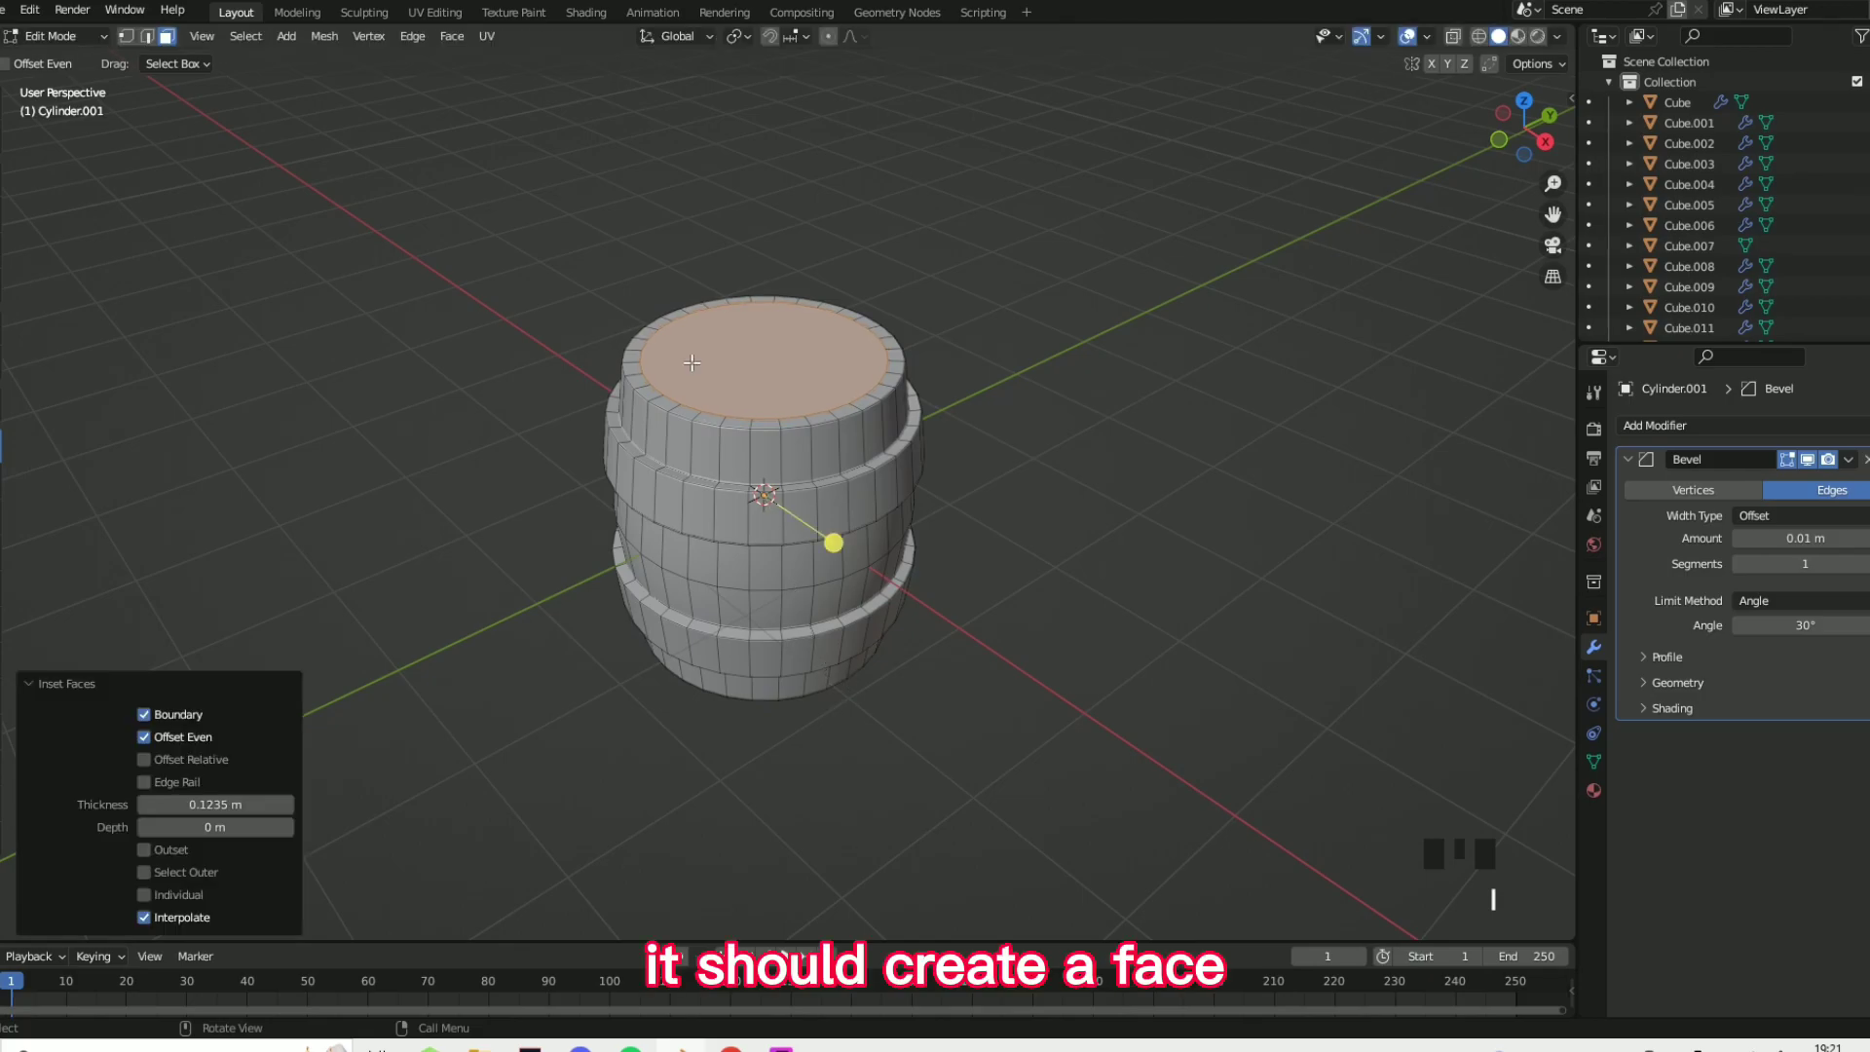
pyautogui.click(87, 443)
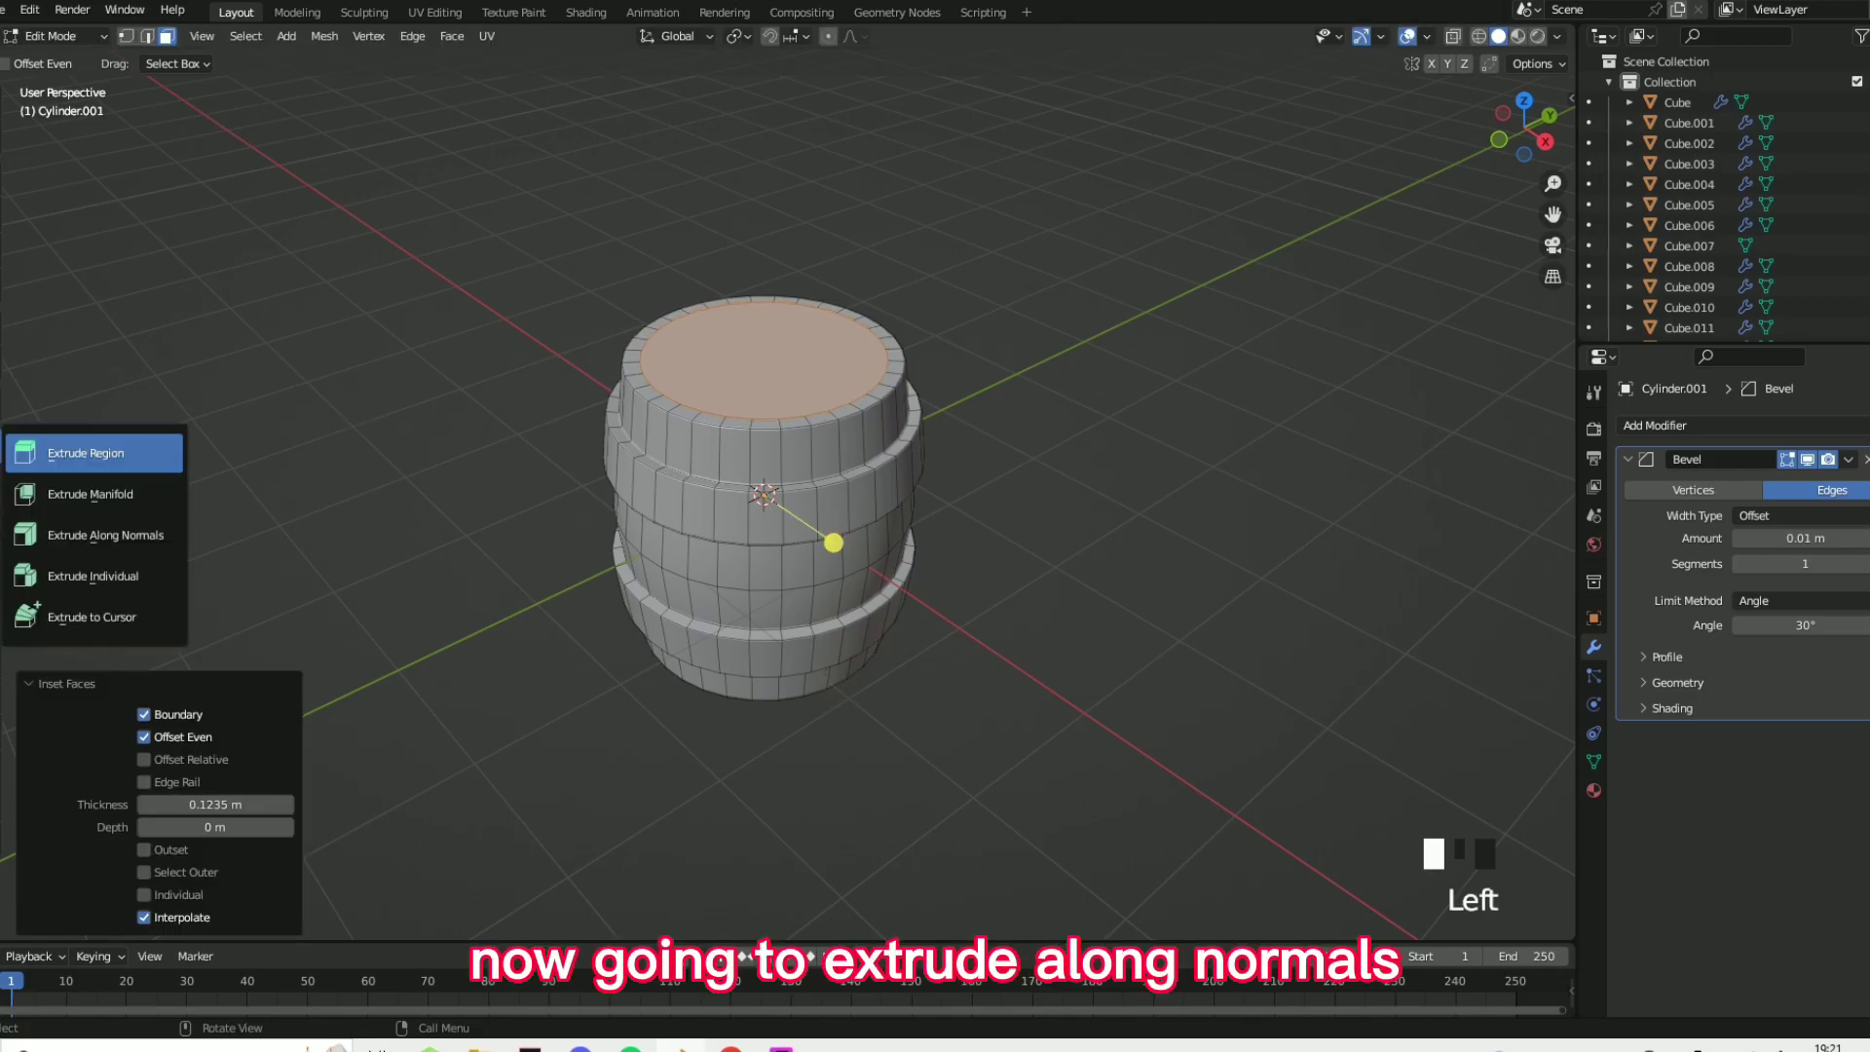
pyautogui.click(97, 534)
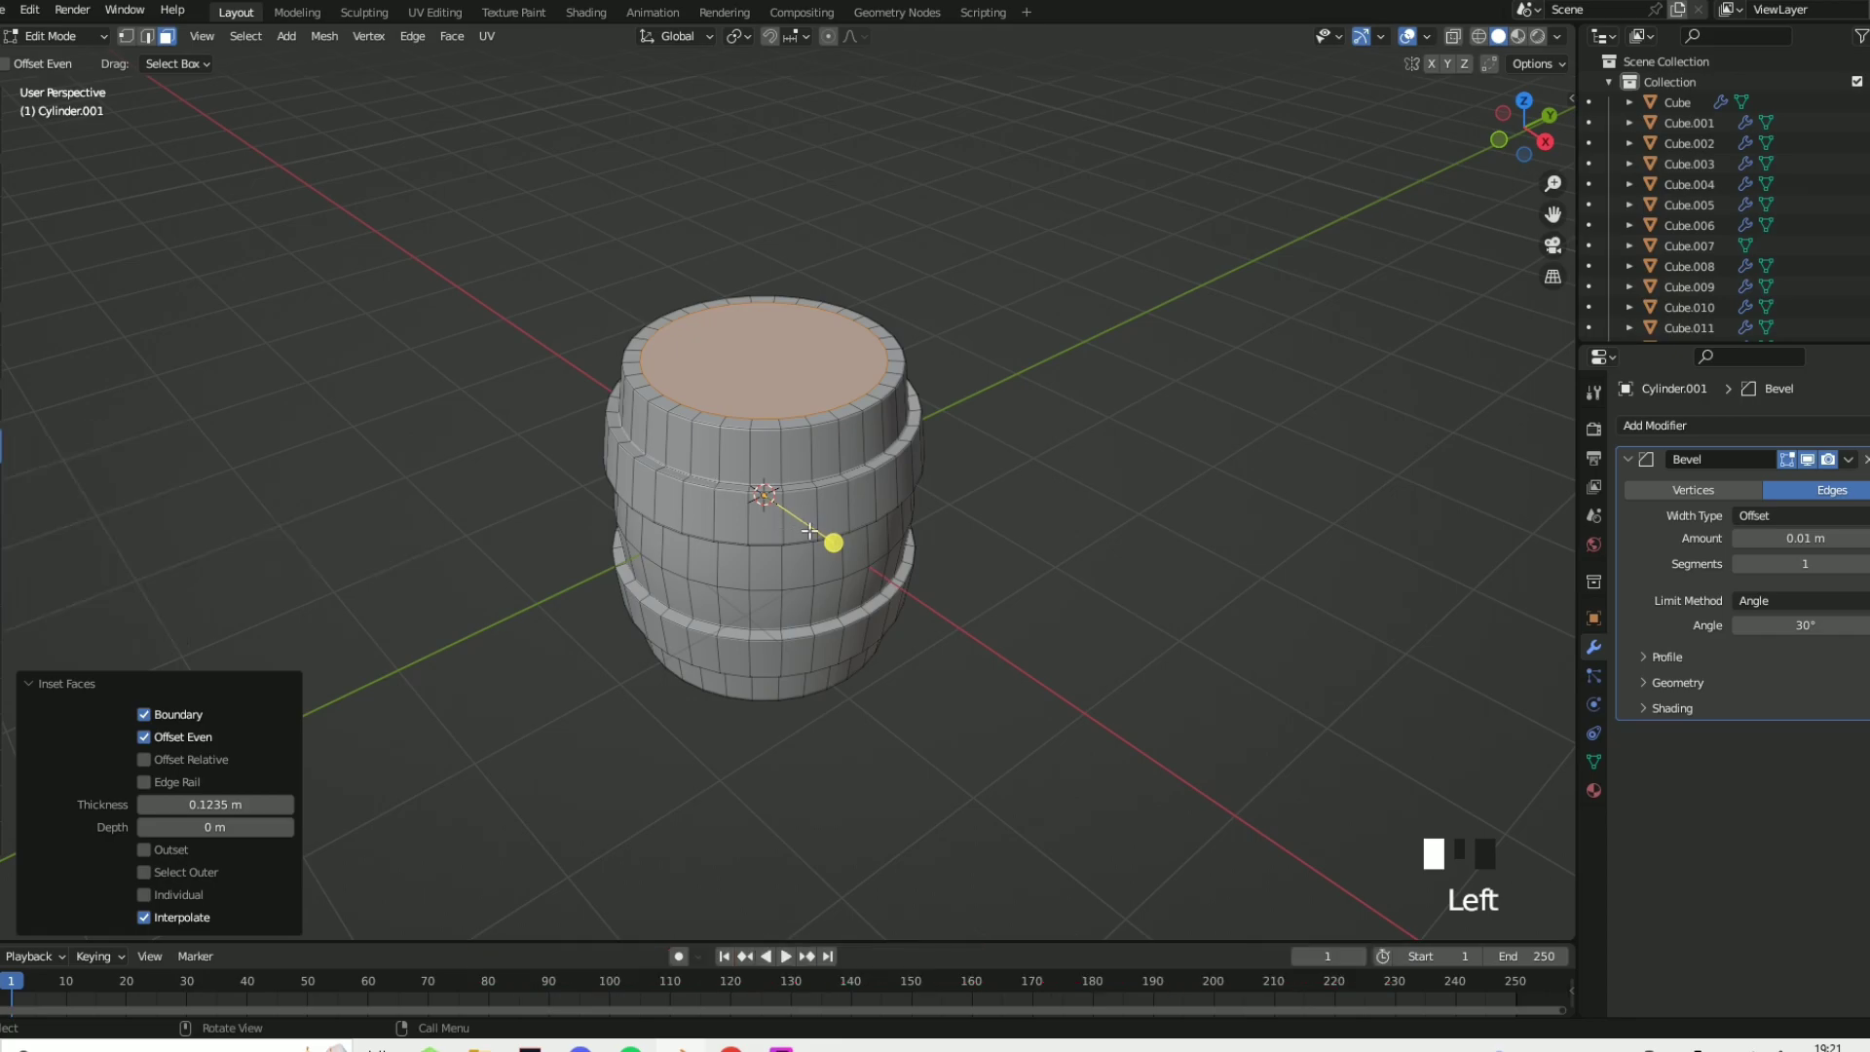
pyautogui.moveTo(833, 543); pyautogui.dragTo(853, 548)
pyautogui.press('Tab')
pyautogui.moveTo(1037, 646); pyautogui.dragTo(947, 463, button='middle')
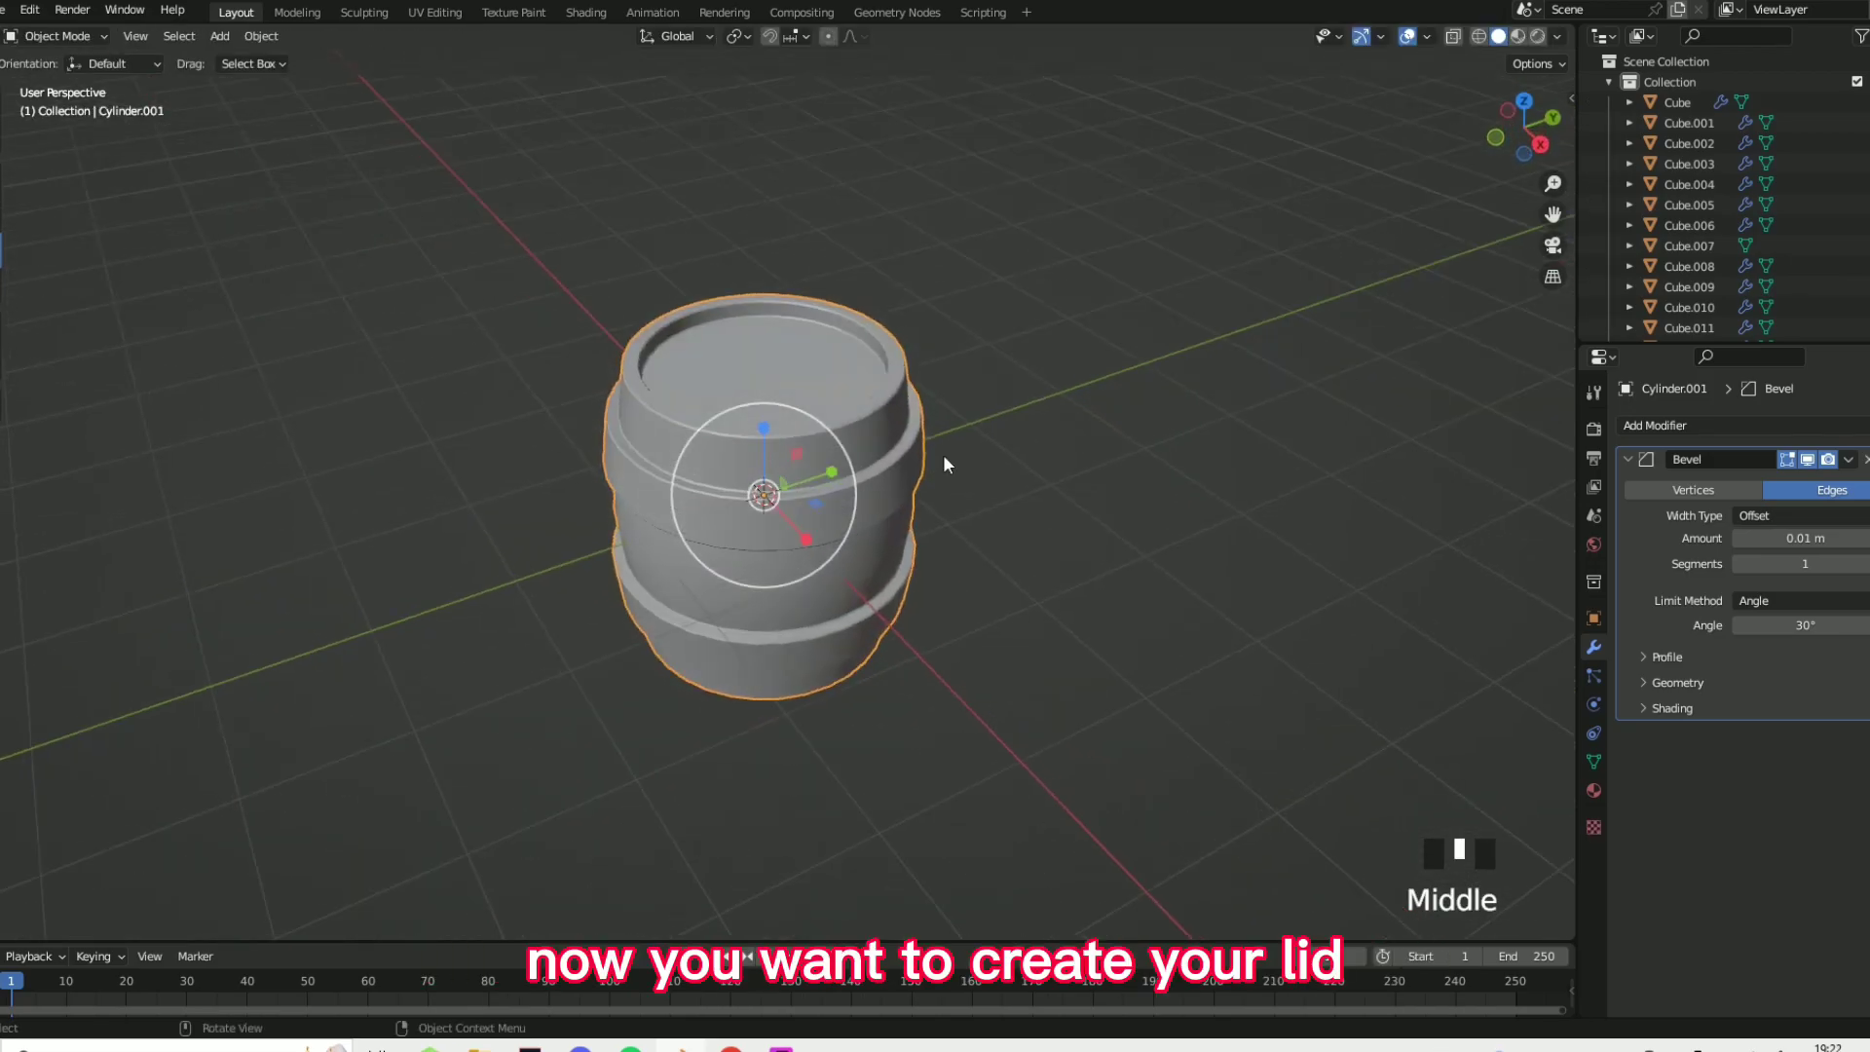
# - Separate the barrel's recessed top face into its own object, Cylinder.002
pyautogui.scroll(2, 918, 413)
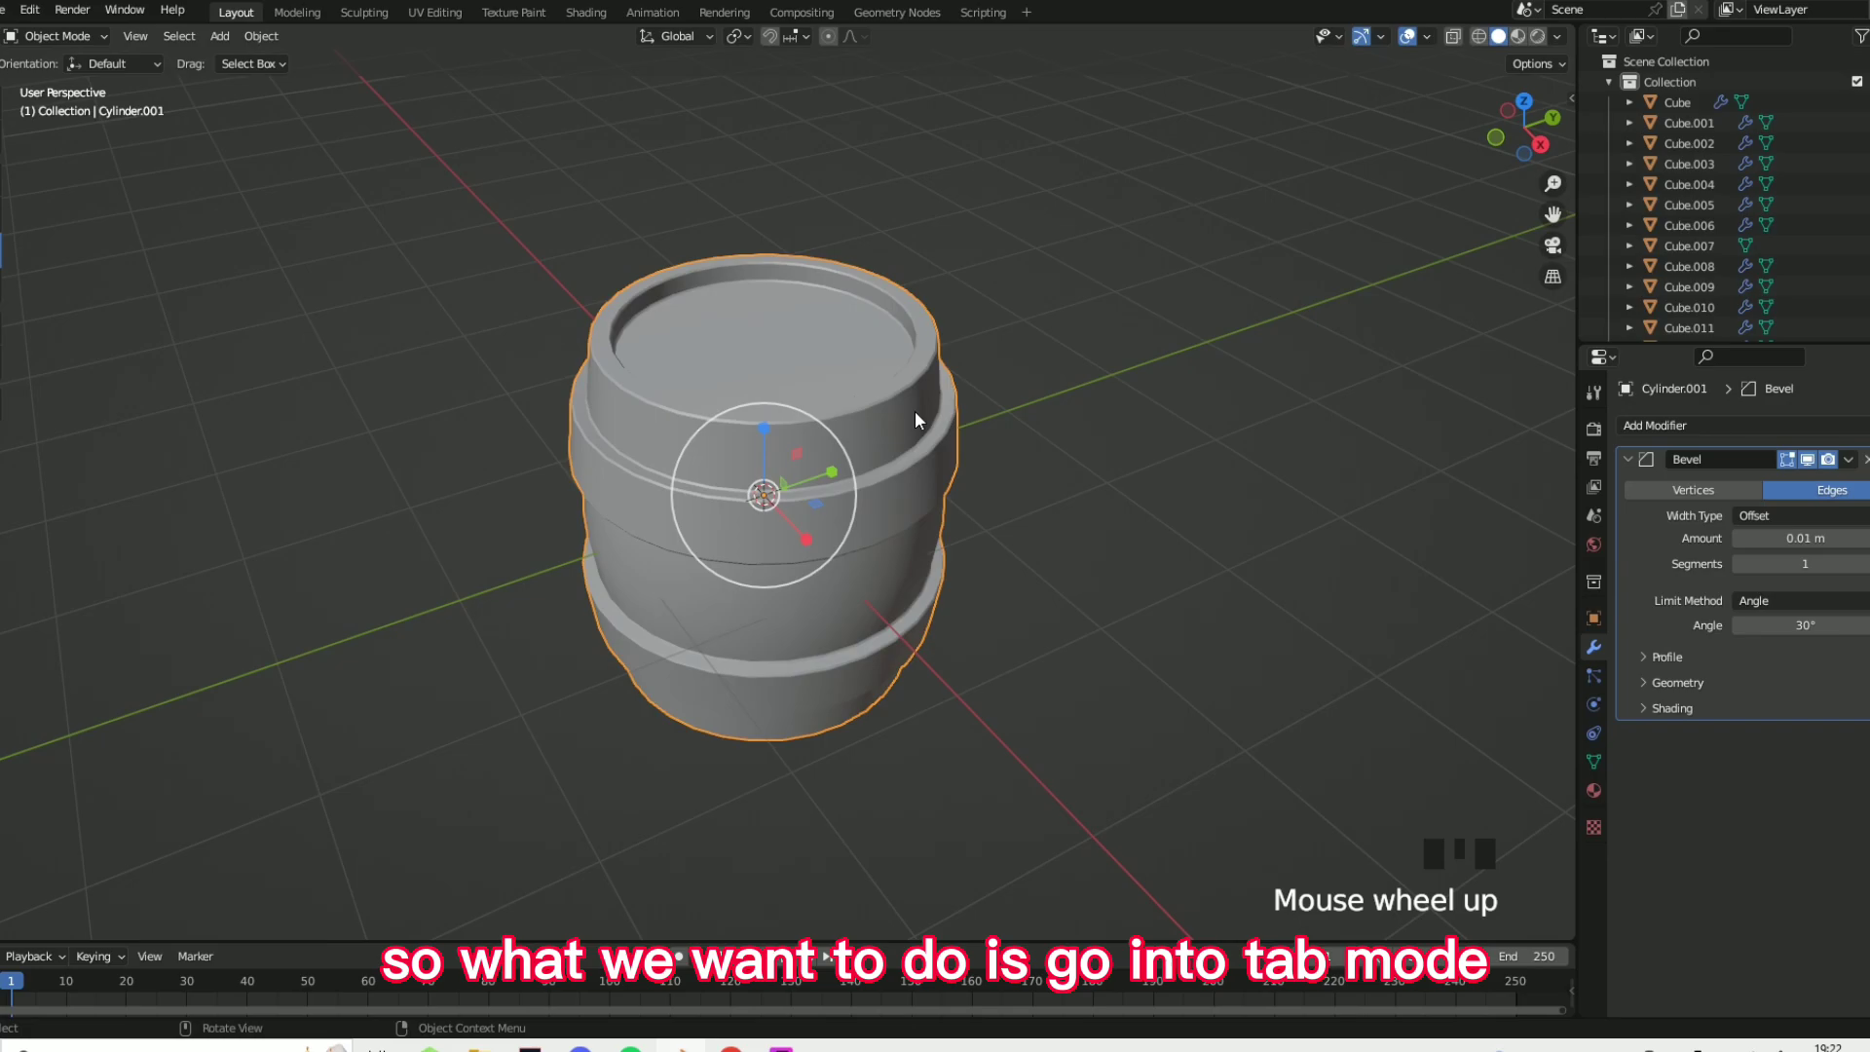
pyautogui.press('Tab')
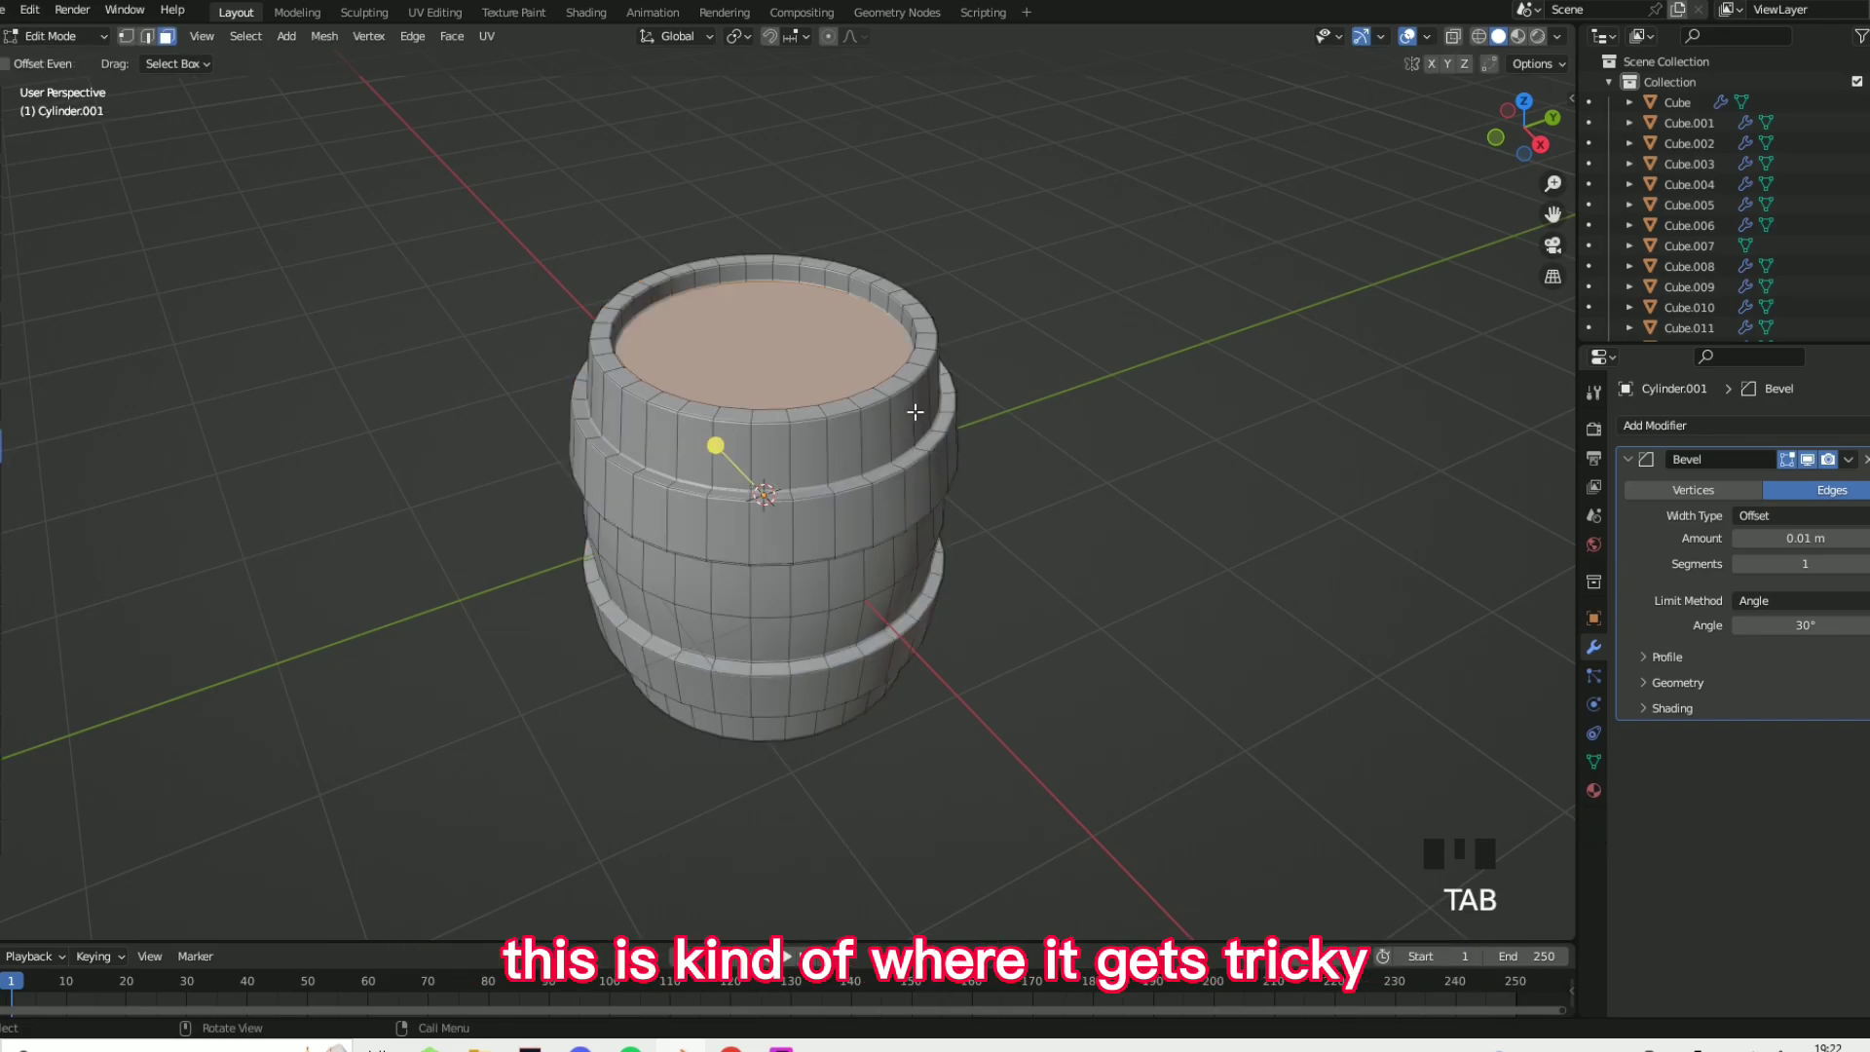
pyautogui.click(748, 324)
pyautogui.rightClick(748, 324)
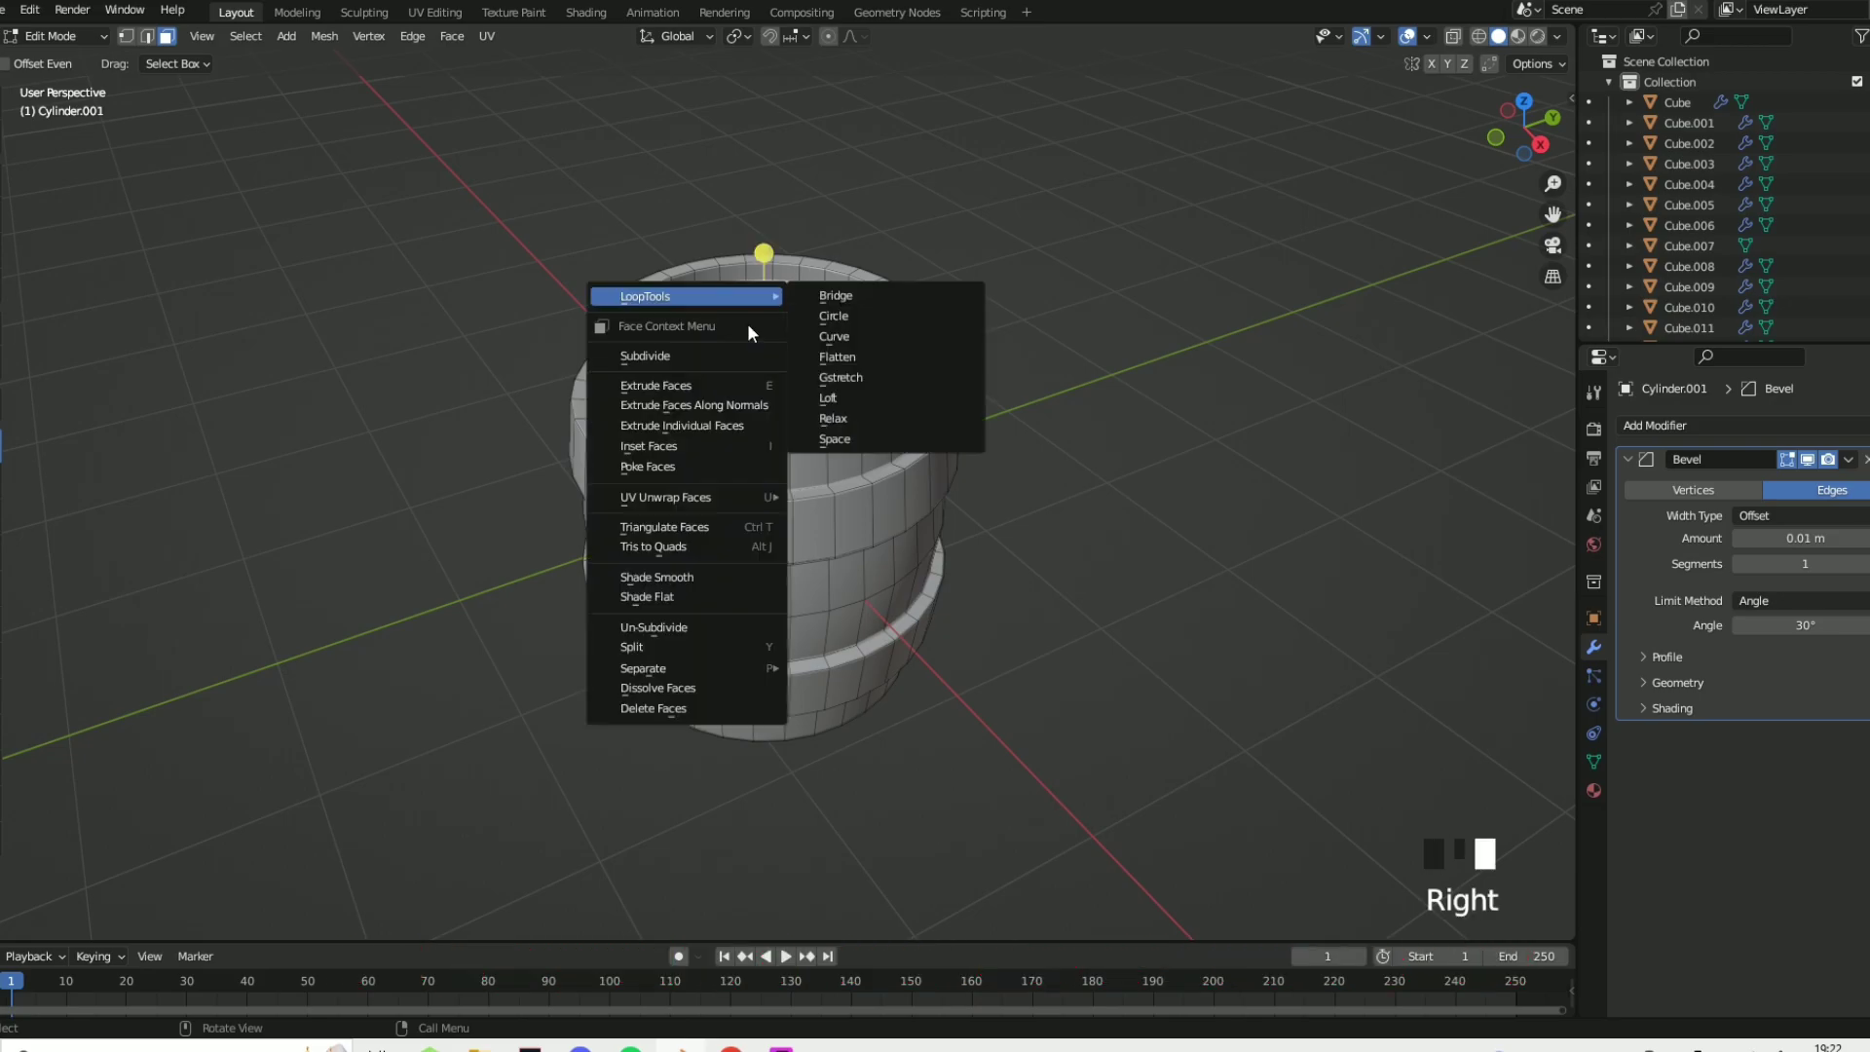
pyautogui.moveTo(708, 668)
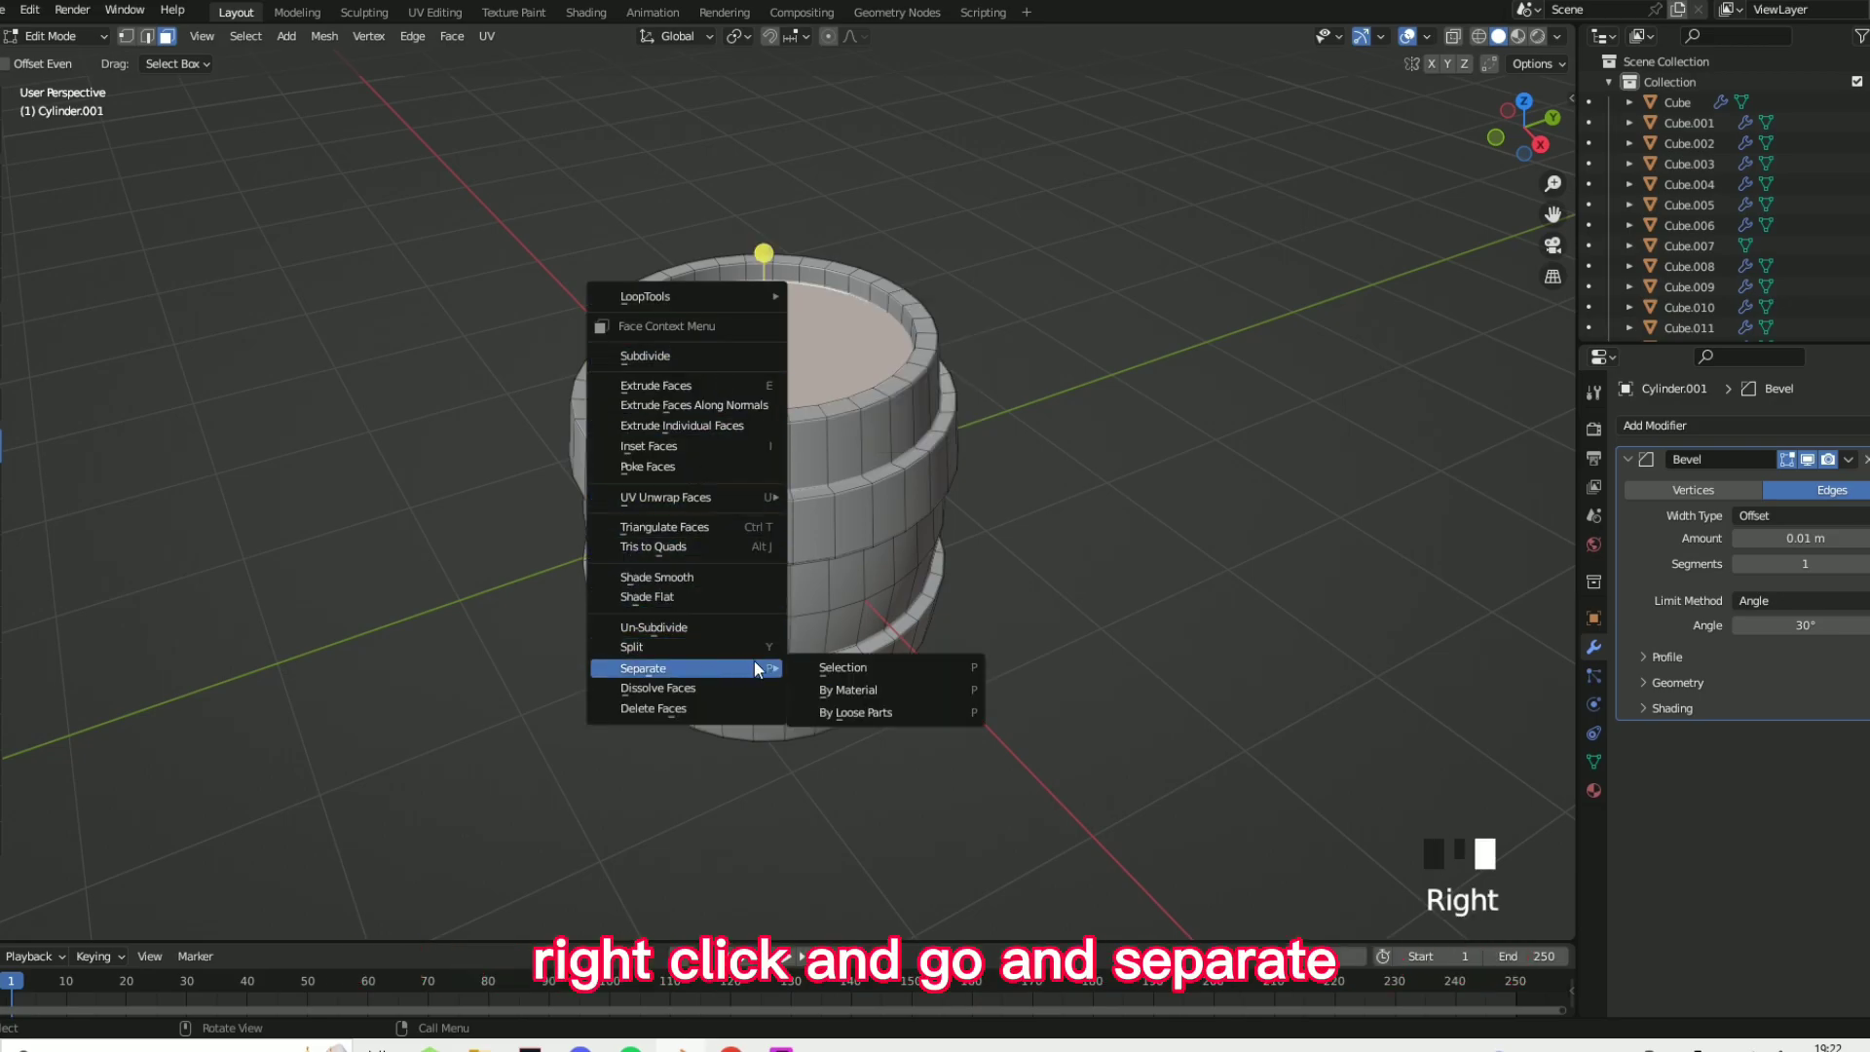
pyautogui.click(804, 668)
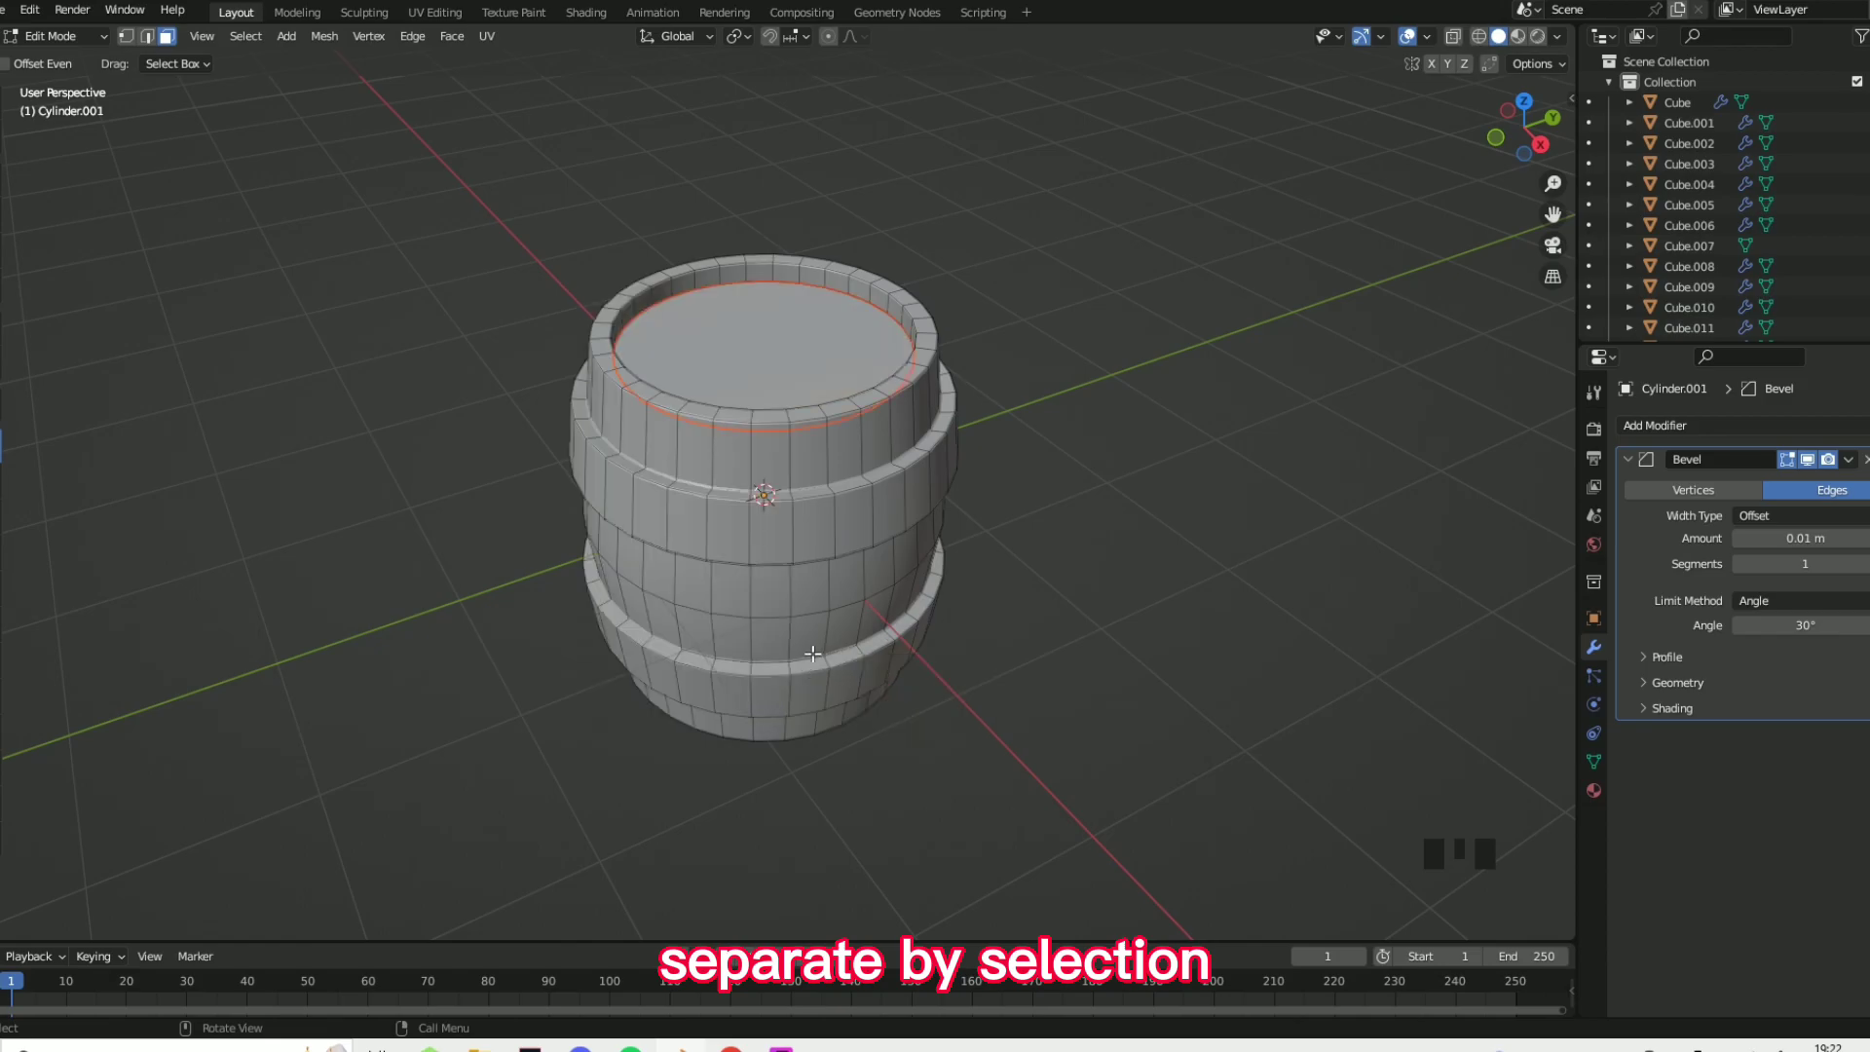
# - Set the lid object's origin to its geometry, undoing a trial move
pyautogui.press('Tab')
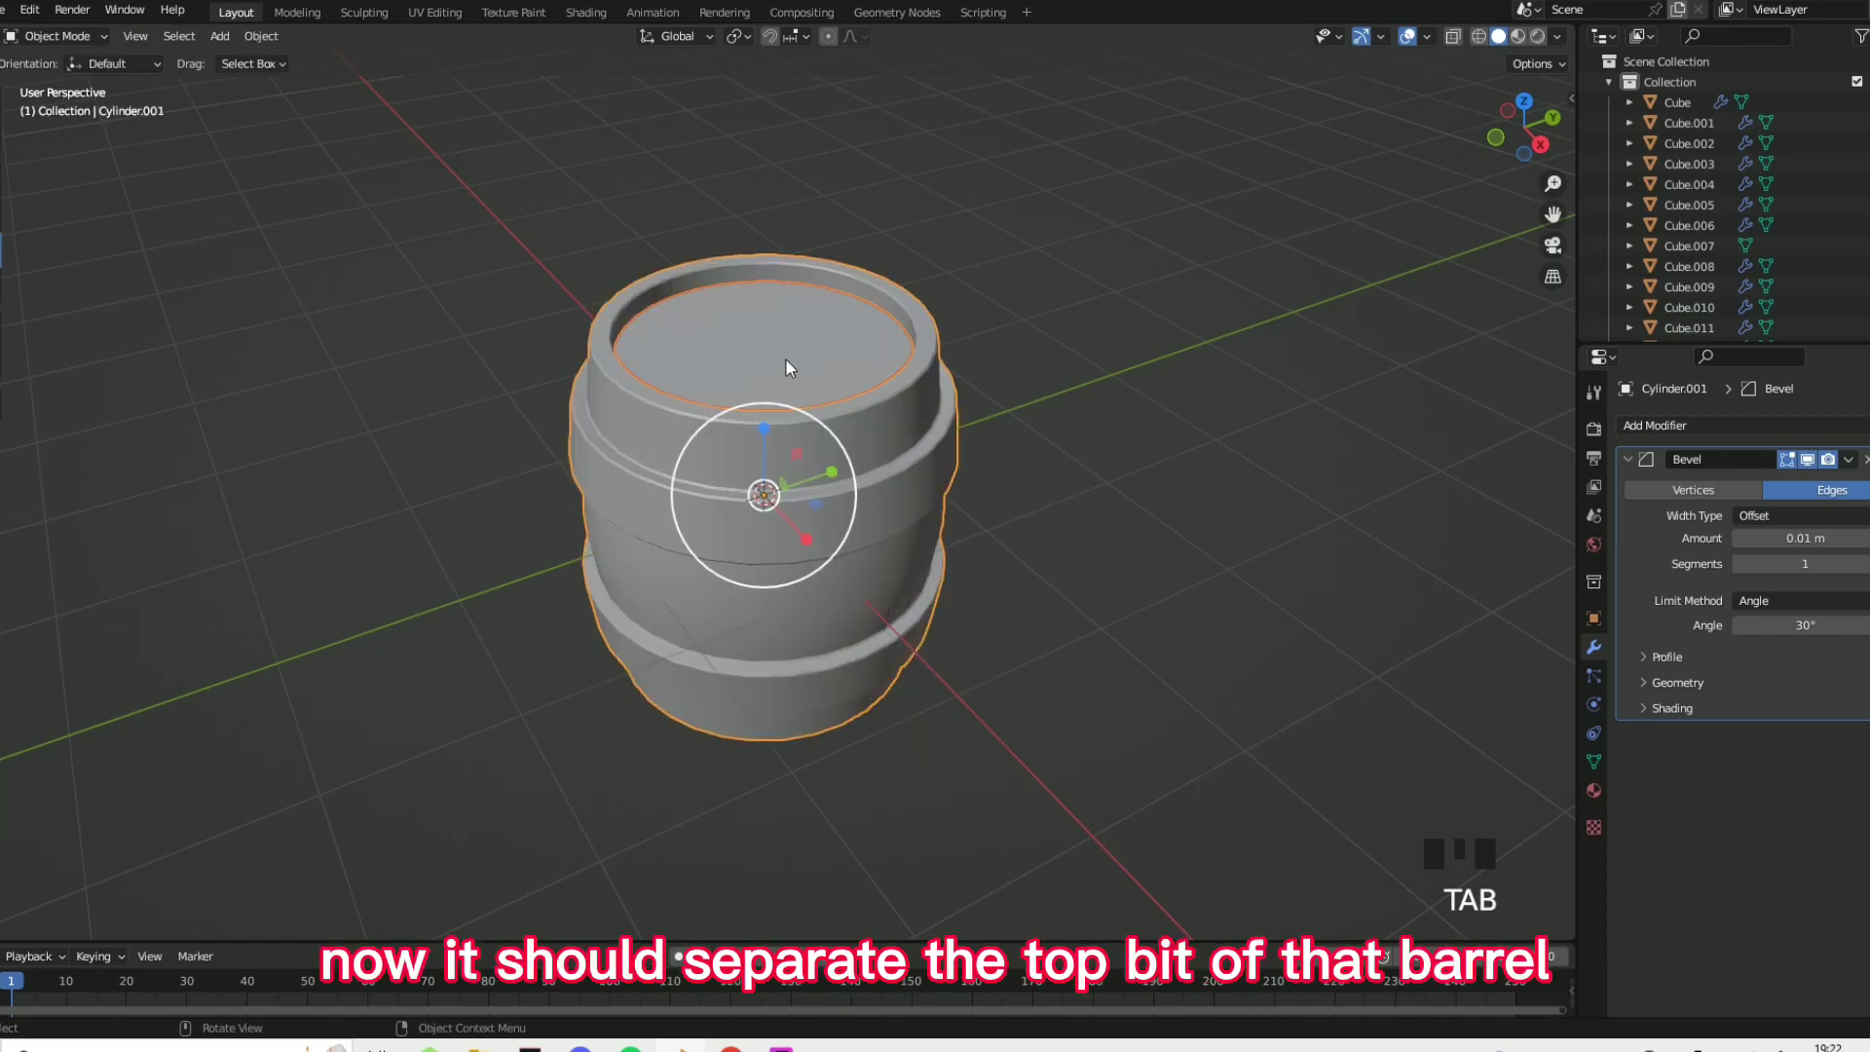
pyautogui.click(787, 360)
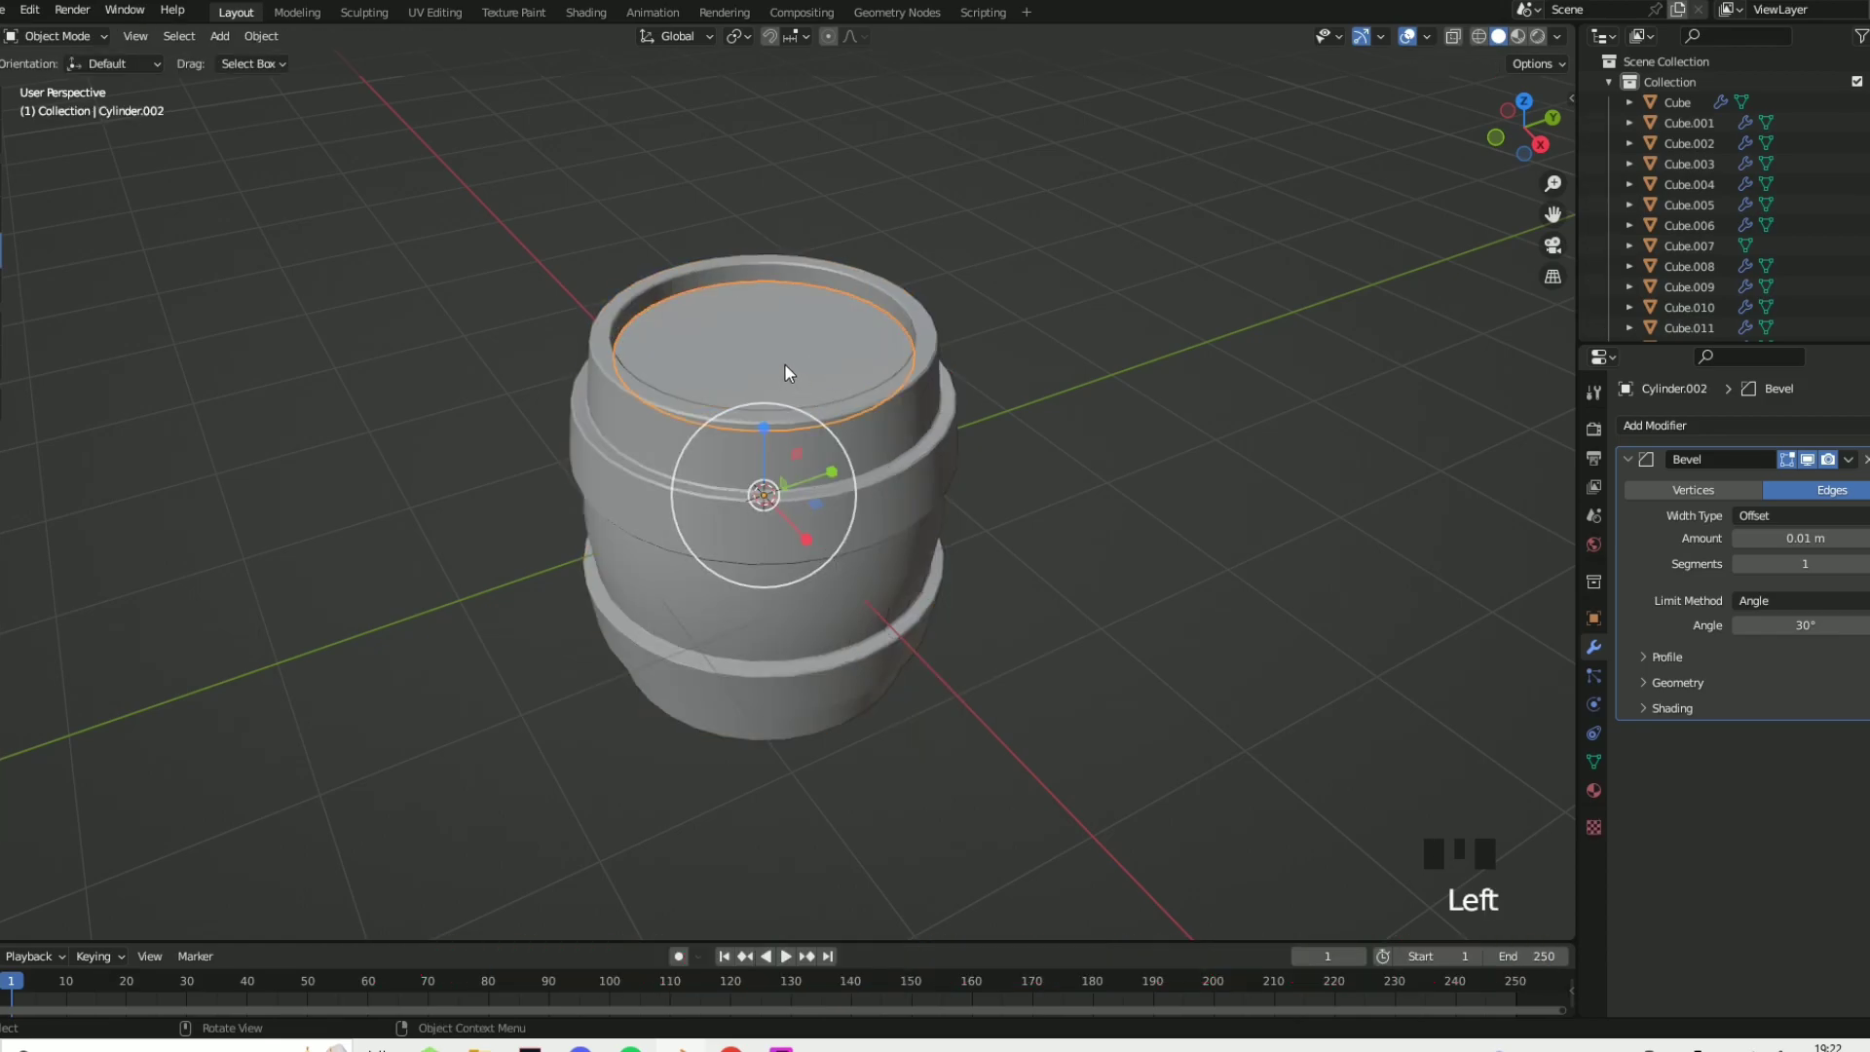
pyautogui.rightClick(785, 364)
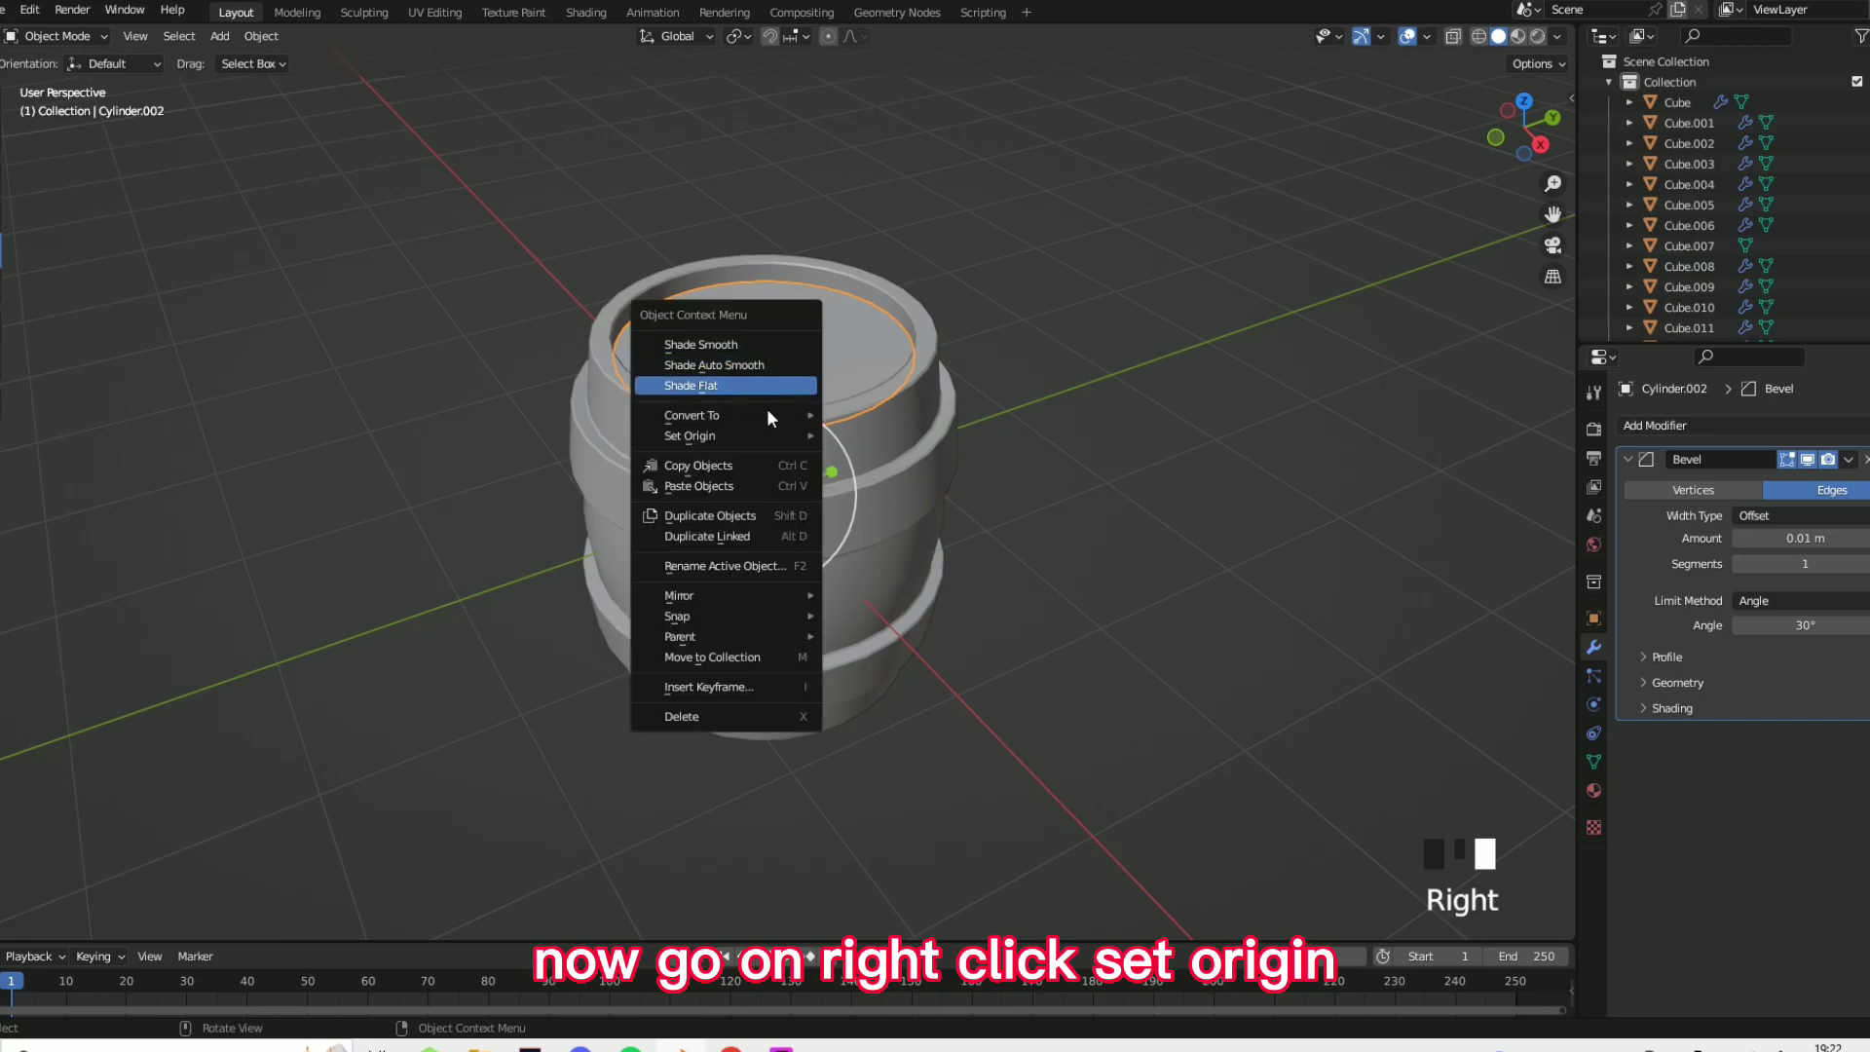
pyautogui.moveTo(757, 430)
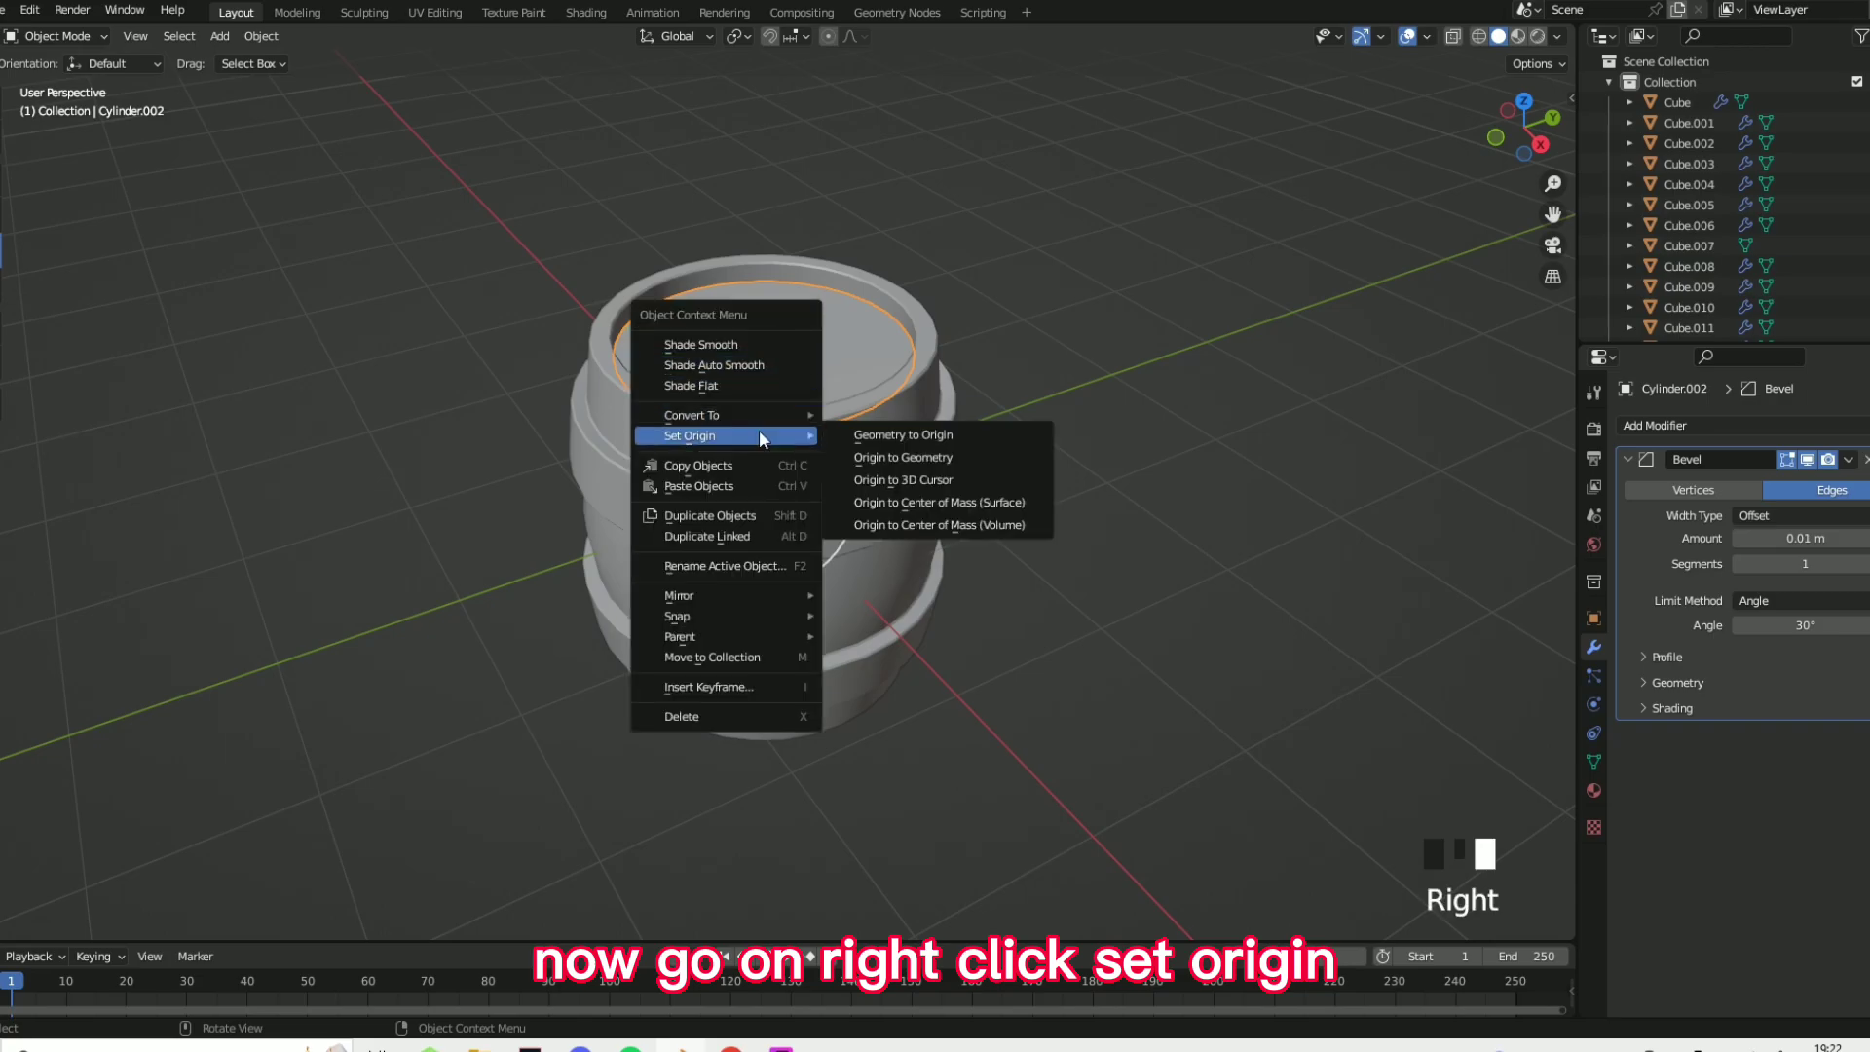
pyautogui.click(863, 460)
pyautogui.moveTo(957, 478); pyautogui.dragTo(993, 508, button='middle')
pyautogui.press('g')
pyautogui.click(1058, 456)
pyautogui.hotkey('ctrl', 'z')
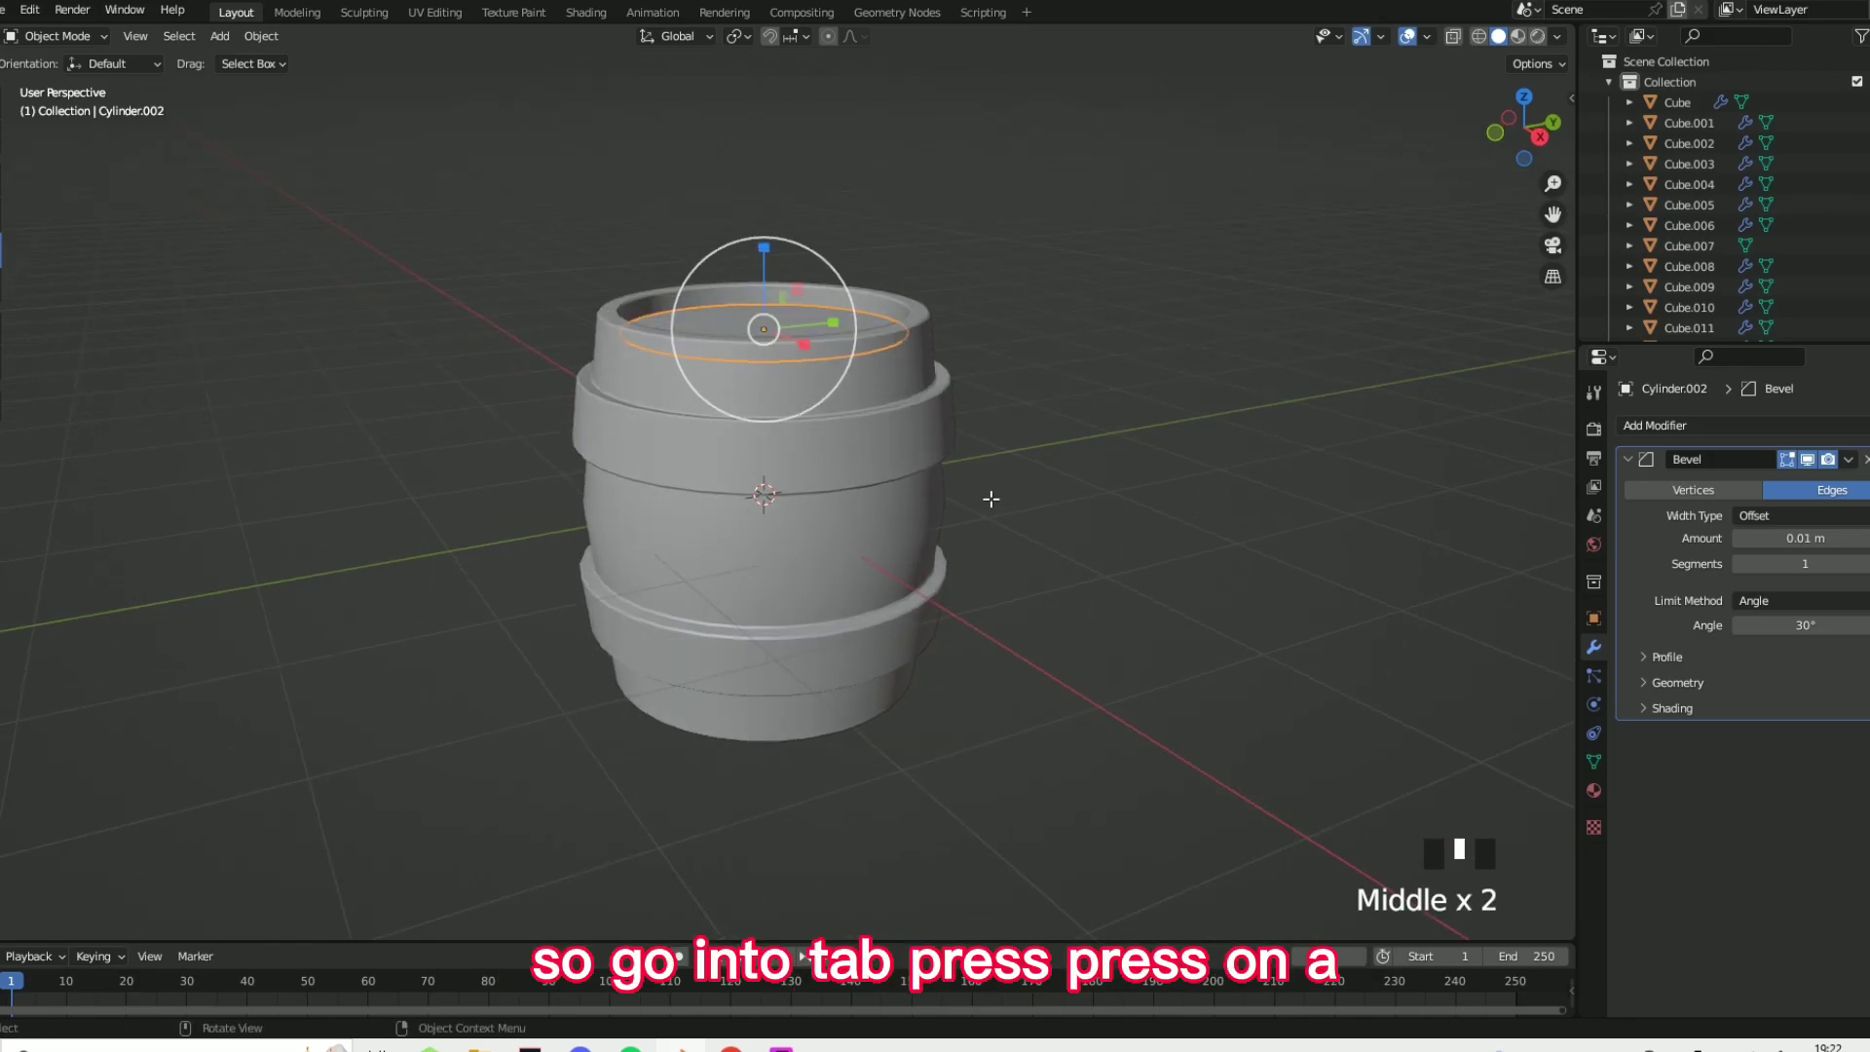
# - Extrude the lid's geometry upward by 0.1375 m to give it thickness
pyautogui.press('Tab')
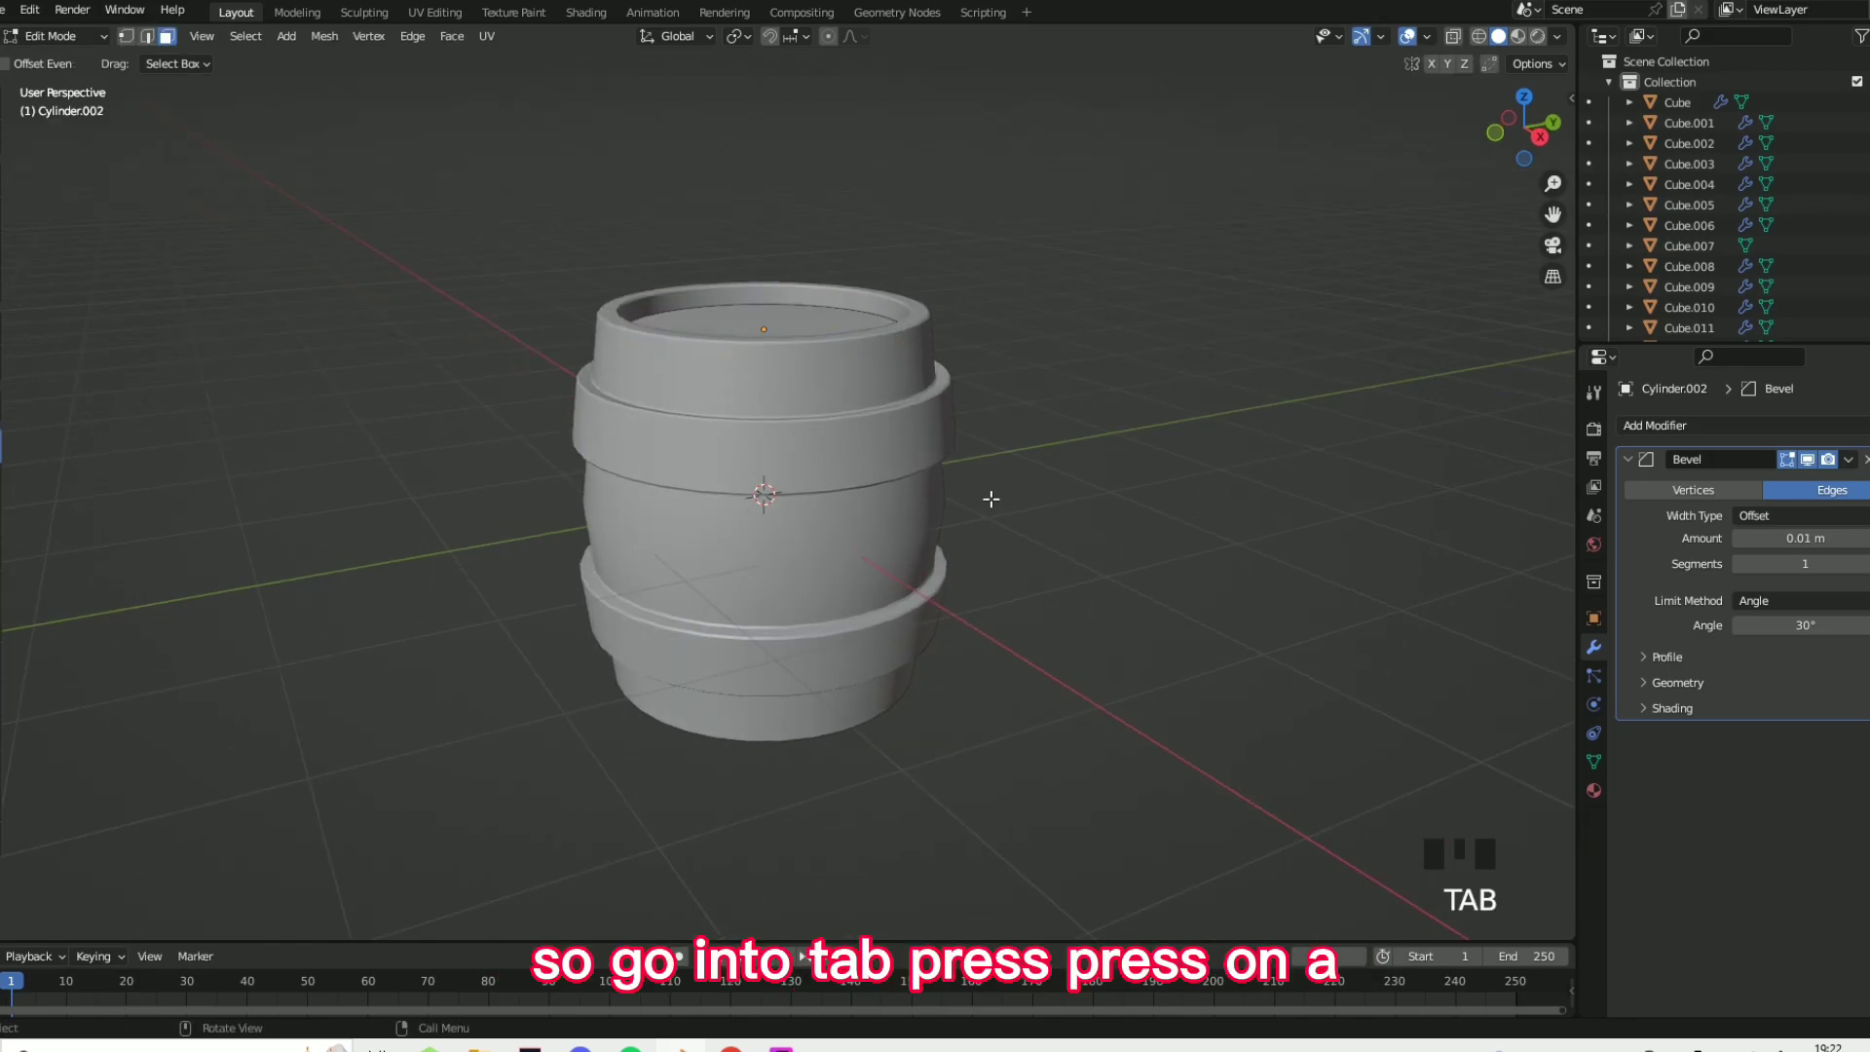
pyautogui.press('a')
pyautogui.press('e')
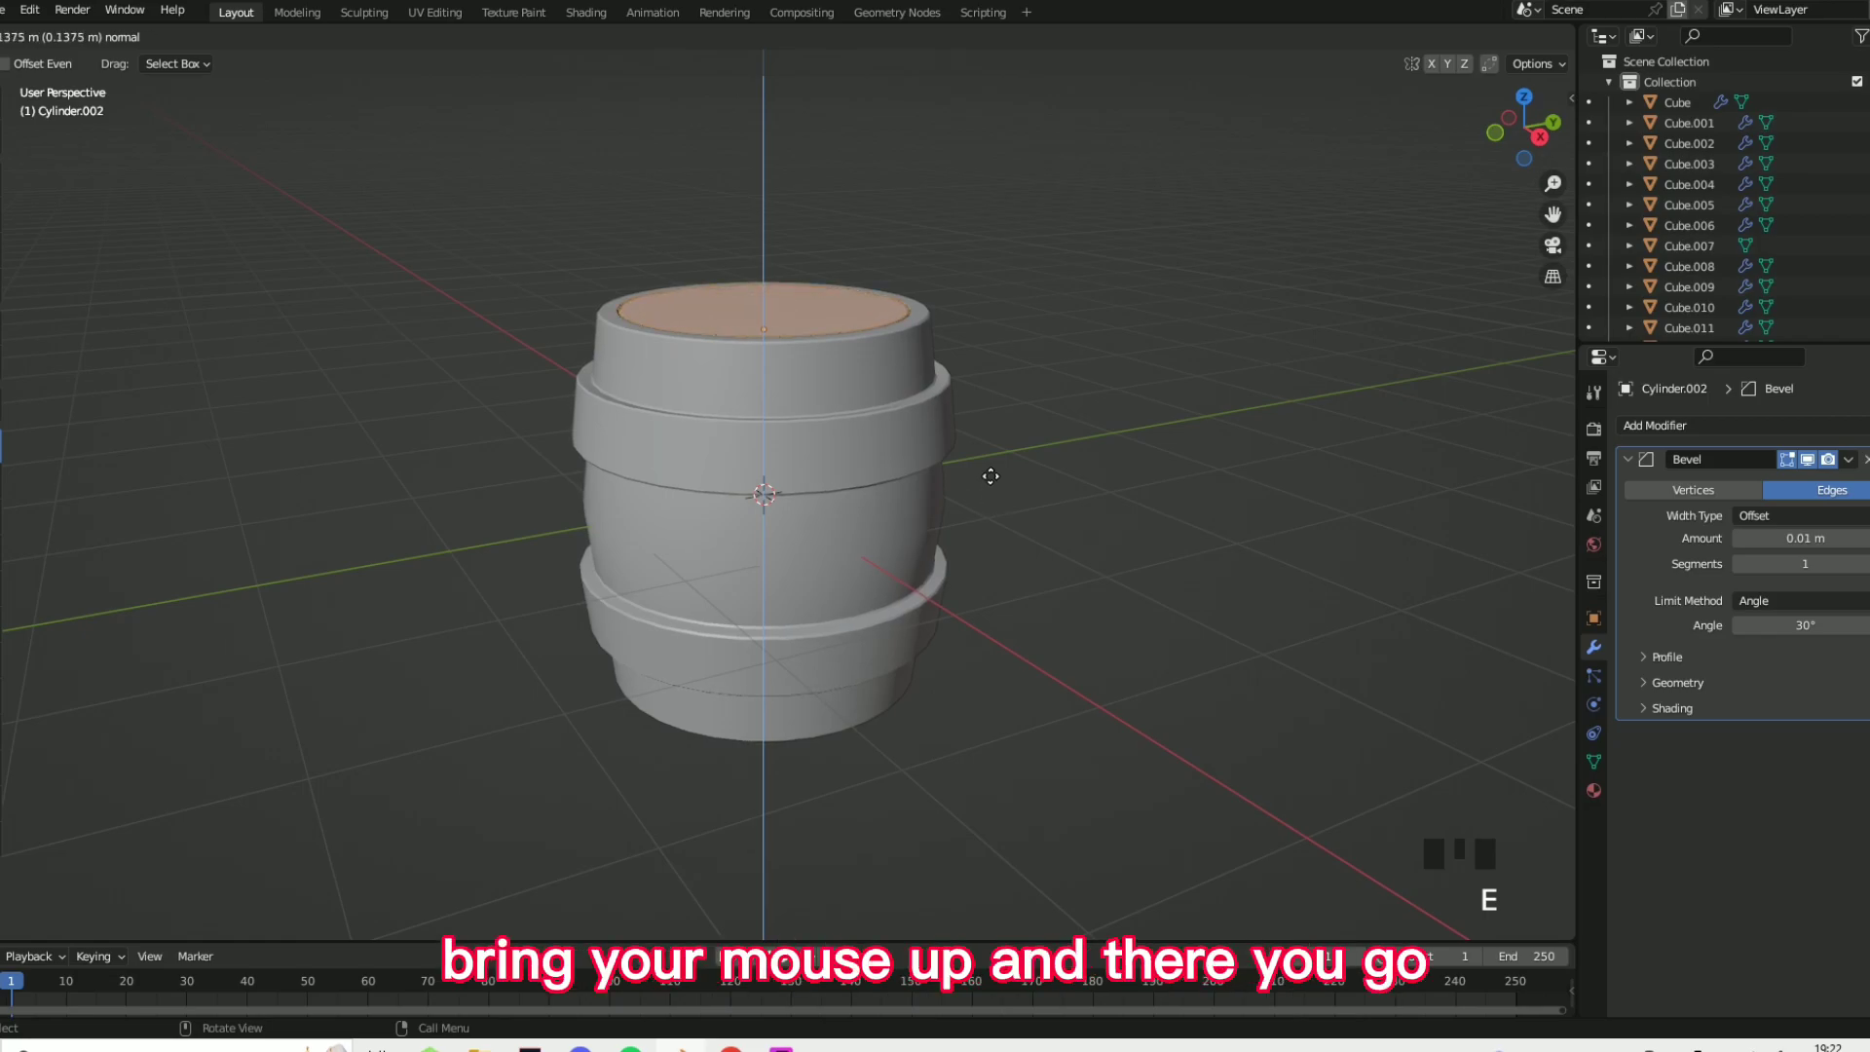
pyautogui.click(990, 470)
pyautogui.press('Tab')
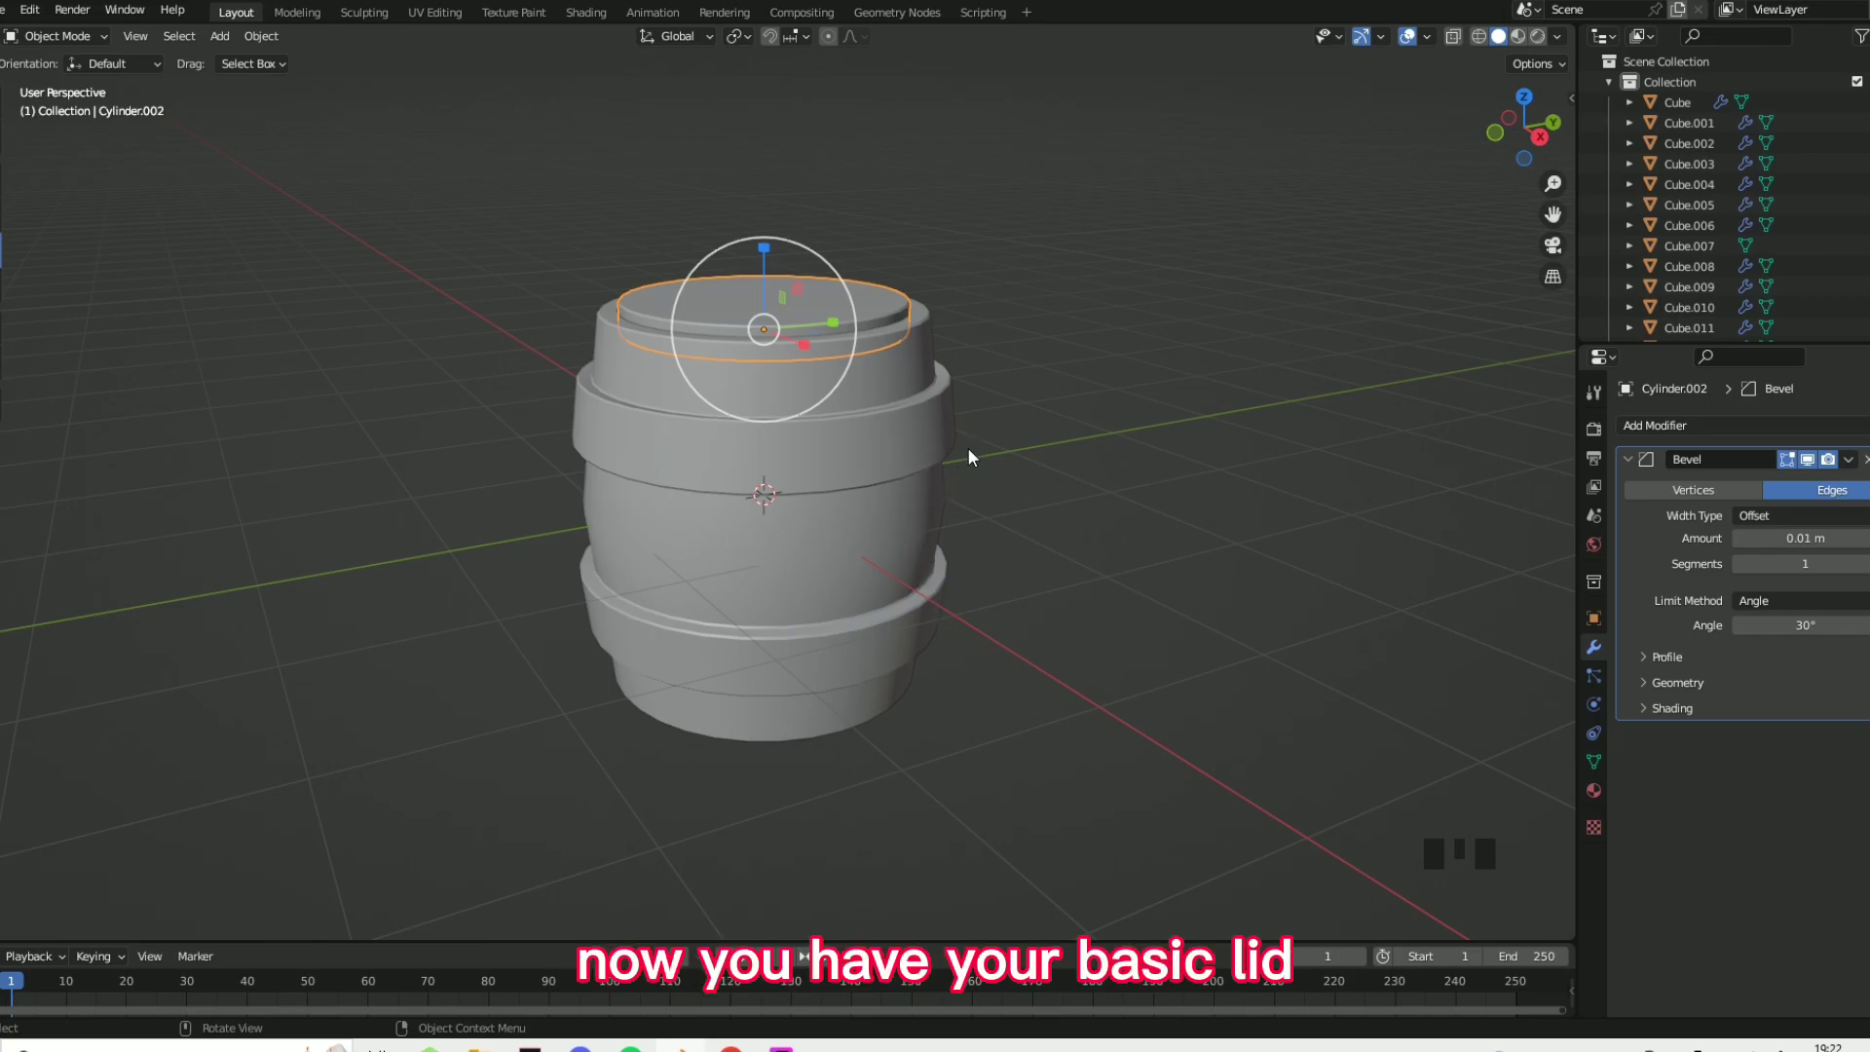
pyautogui.moveTo(967, 447); pyautogui.dragTo(675, 452, button='middle')
# - Duplicate the lid and scale the copy down to about 0.198
pyautogui.rightClick(675, 452)
pyautogui.moveTo(674, 450)
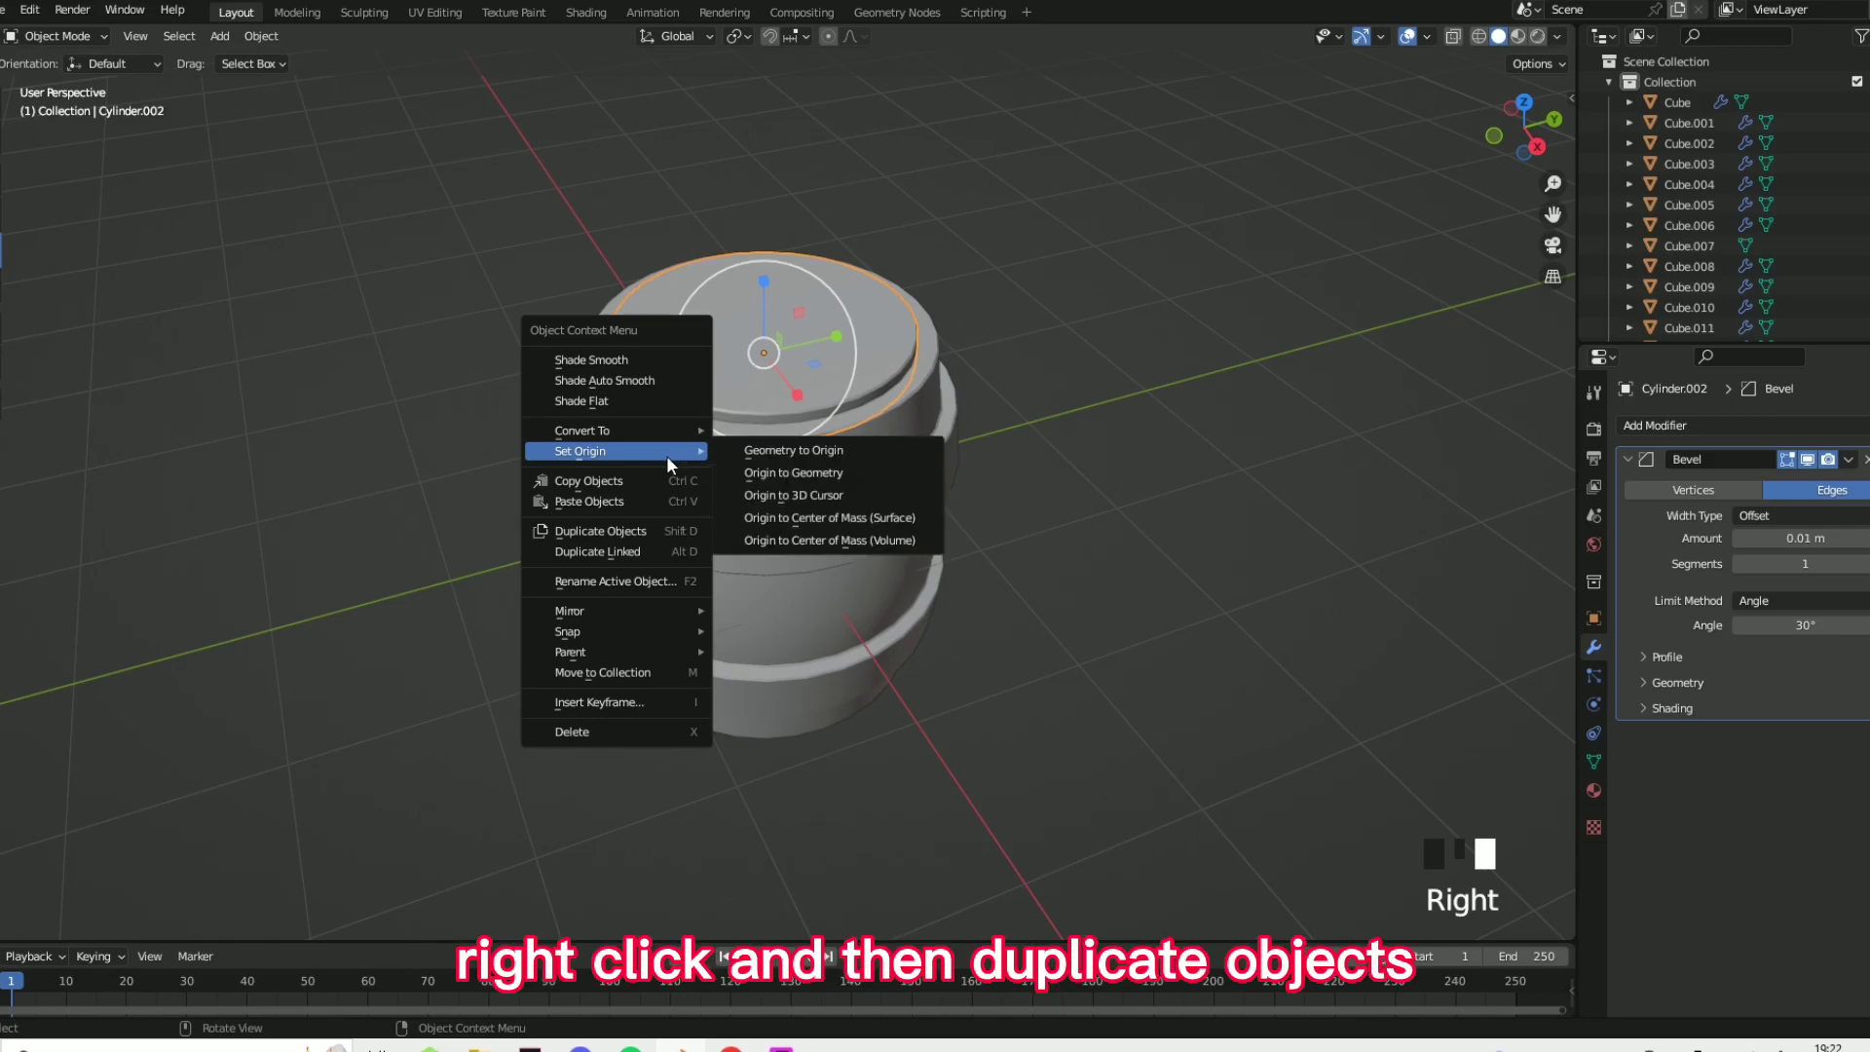
pyautogui.click(621, 531)
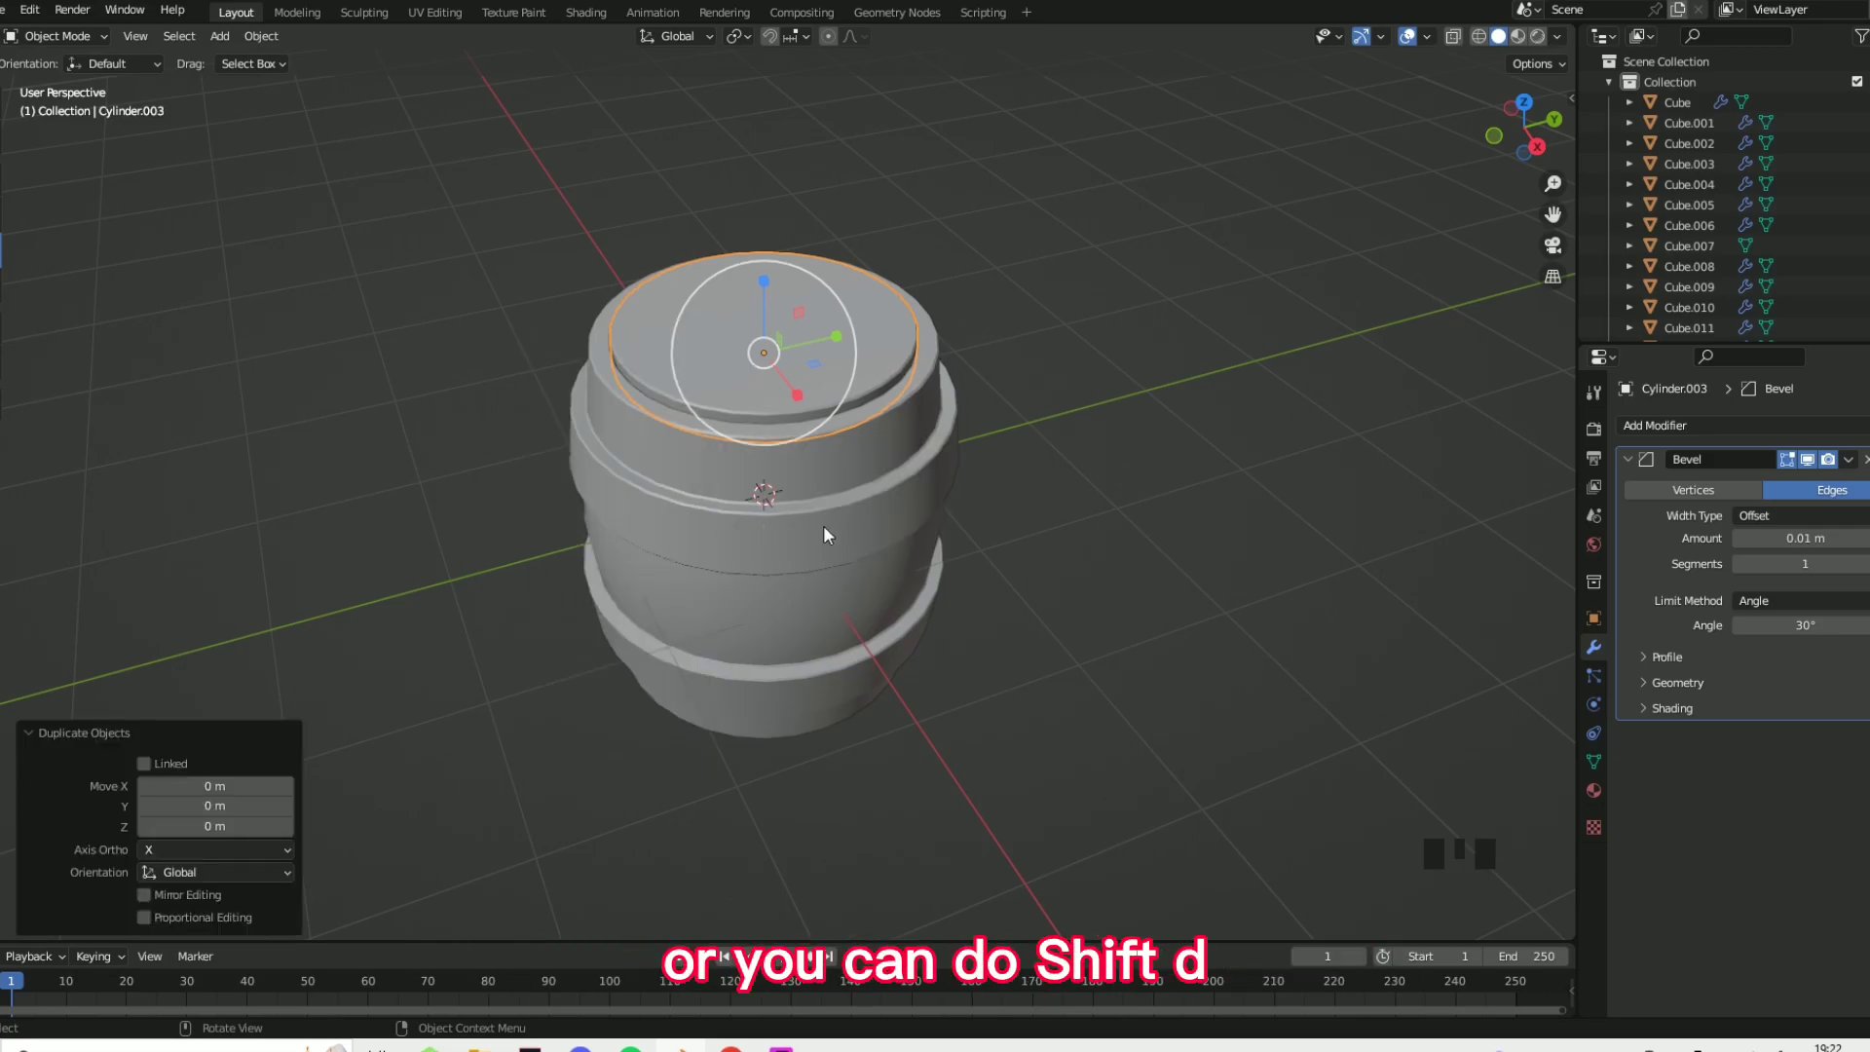
pyautogui.press('s')
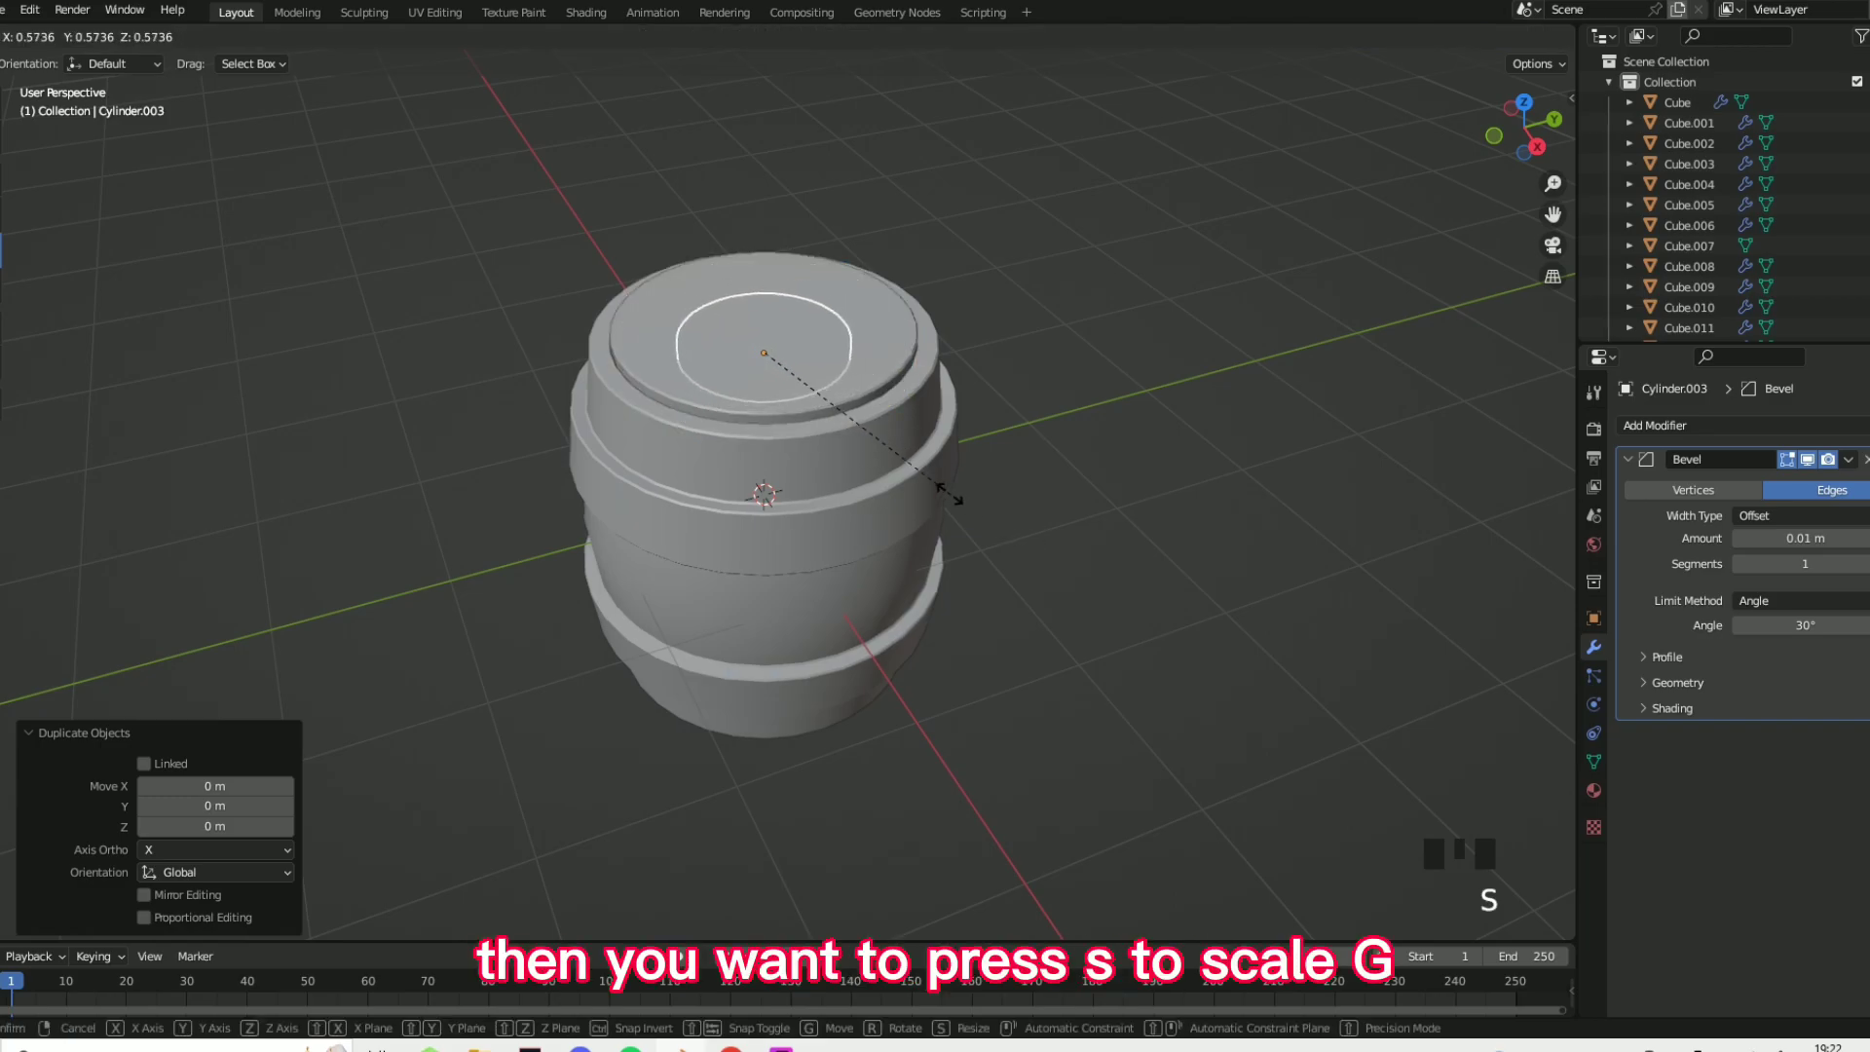
pyautogui.click(822, 414)
# - Raise the small disc along Z onto the lid and slide it off-centre along X
pyautogui.press('g')
pyautogui.press('z')
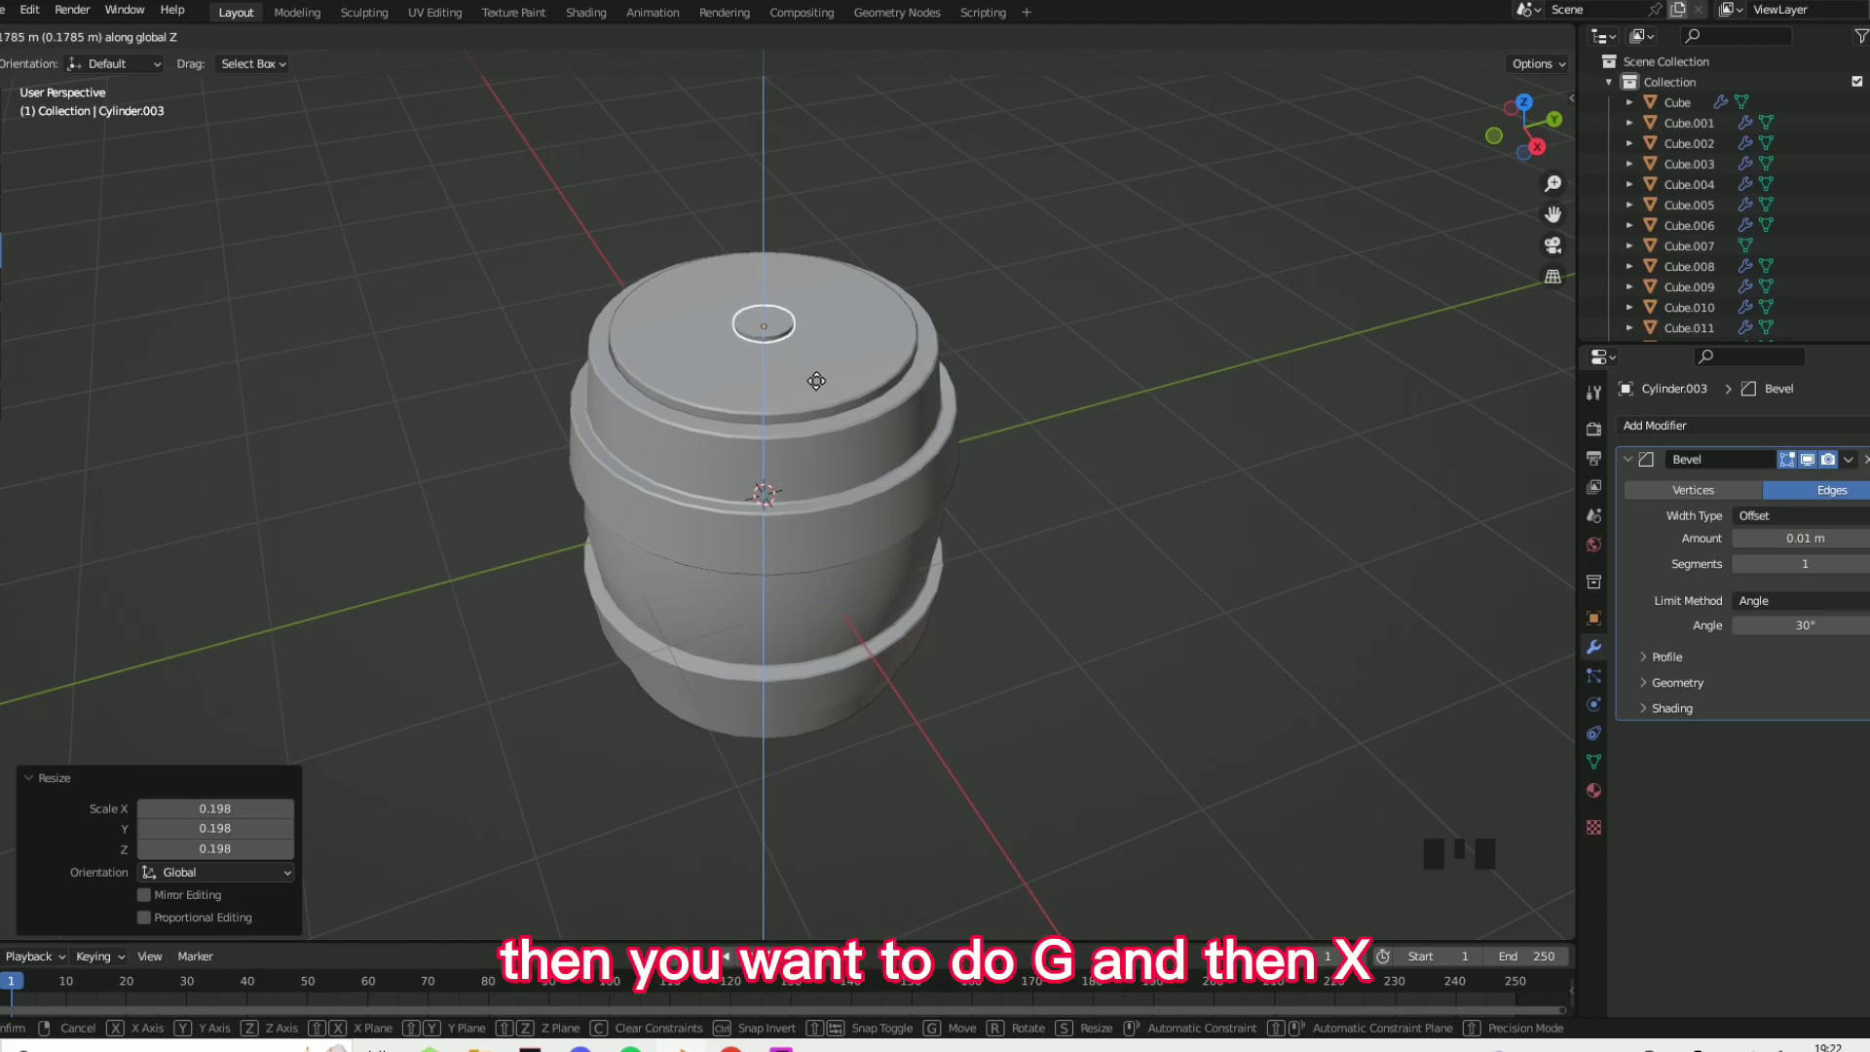
pyautogui.click(816, 382)
pyautogui.press('g')
pyautogui.press('x')
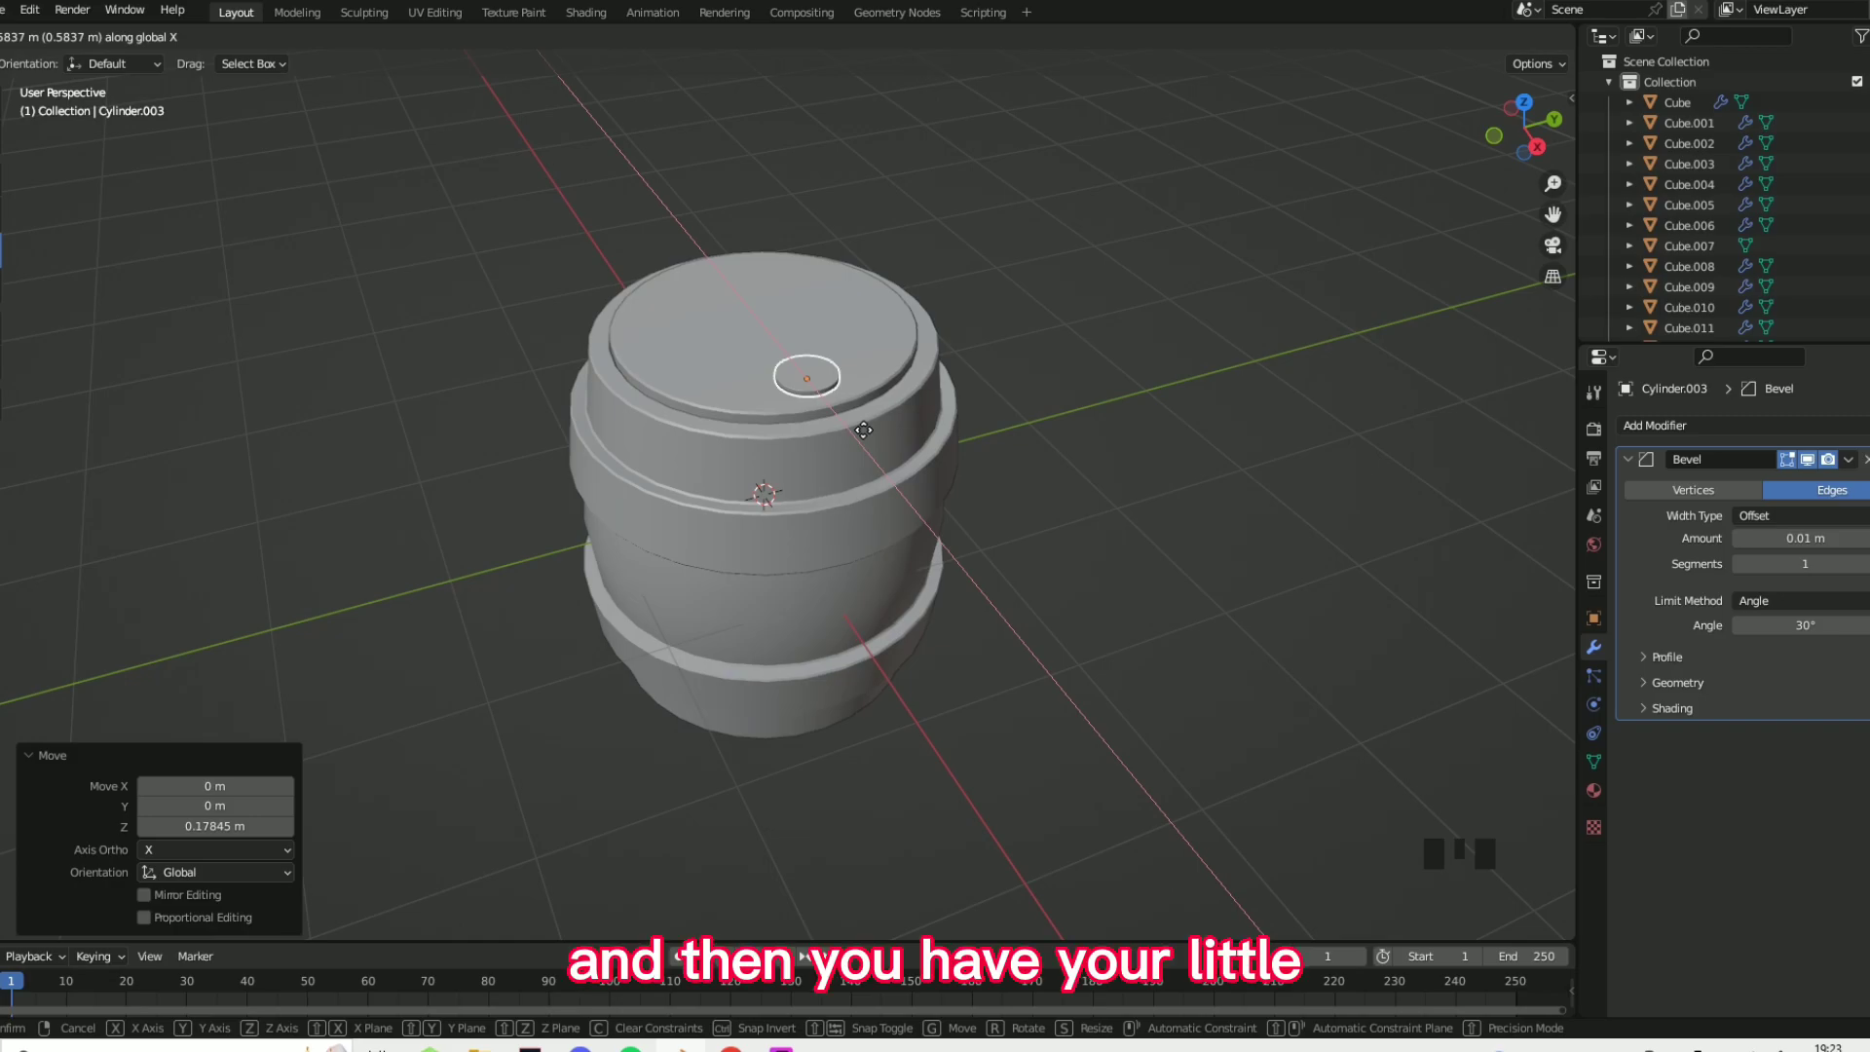
pyautogui.click(1001, 390)
pyautogui.moveTo(1060, 418)
pyautogui.mouseDown(button='middle')
pyautogui.moveTo(961, 366)
pyautogui.moveTo(896, 363)
pyautogui.moveTo(984, 425)
pyautogui.moveTo(1064, 426)
pyautogui.mouseUp(button='middle')
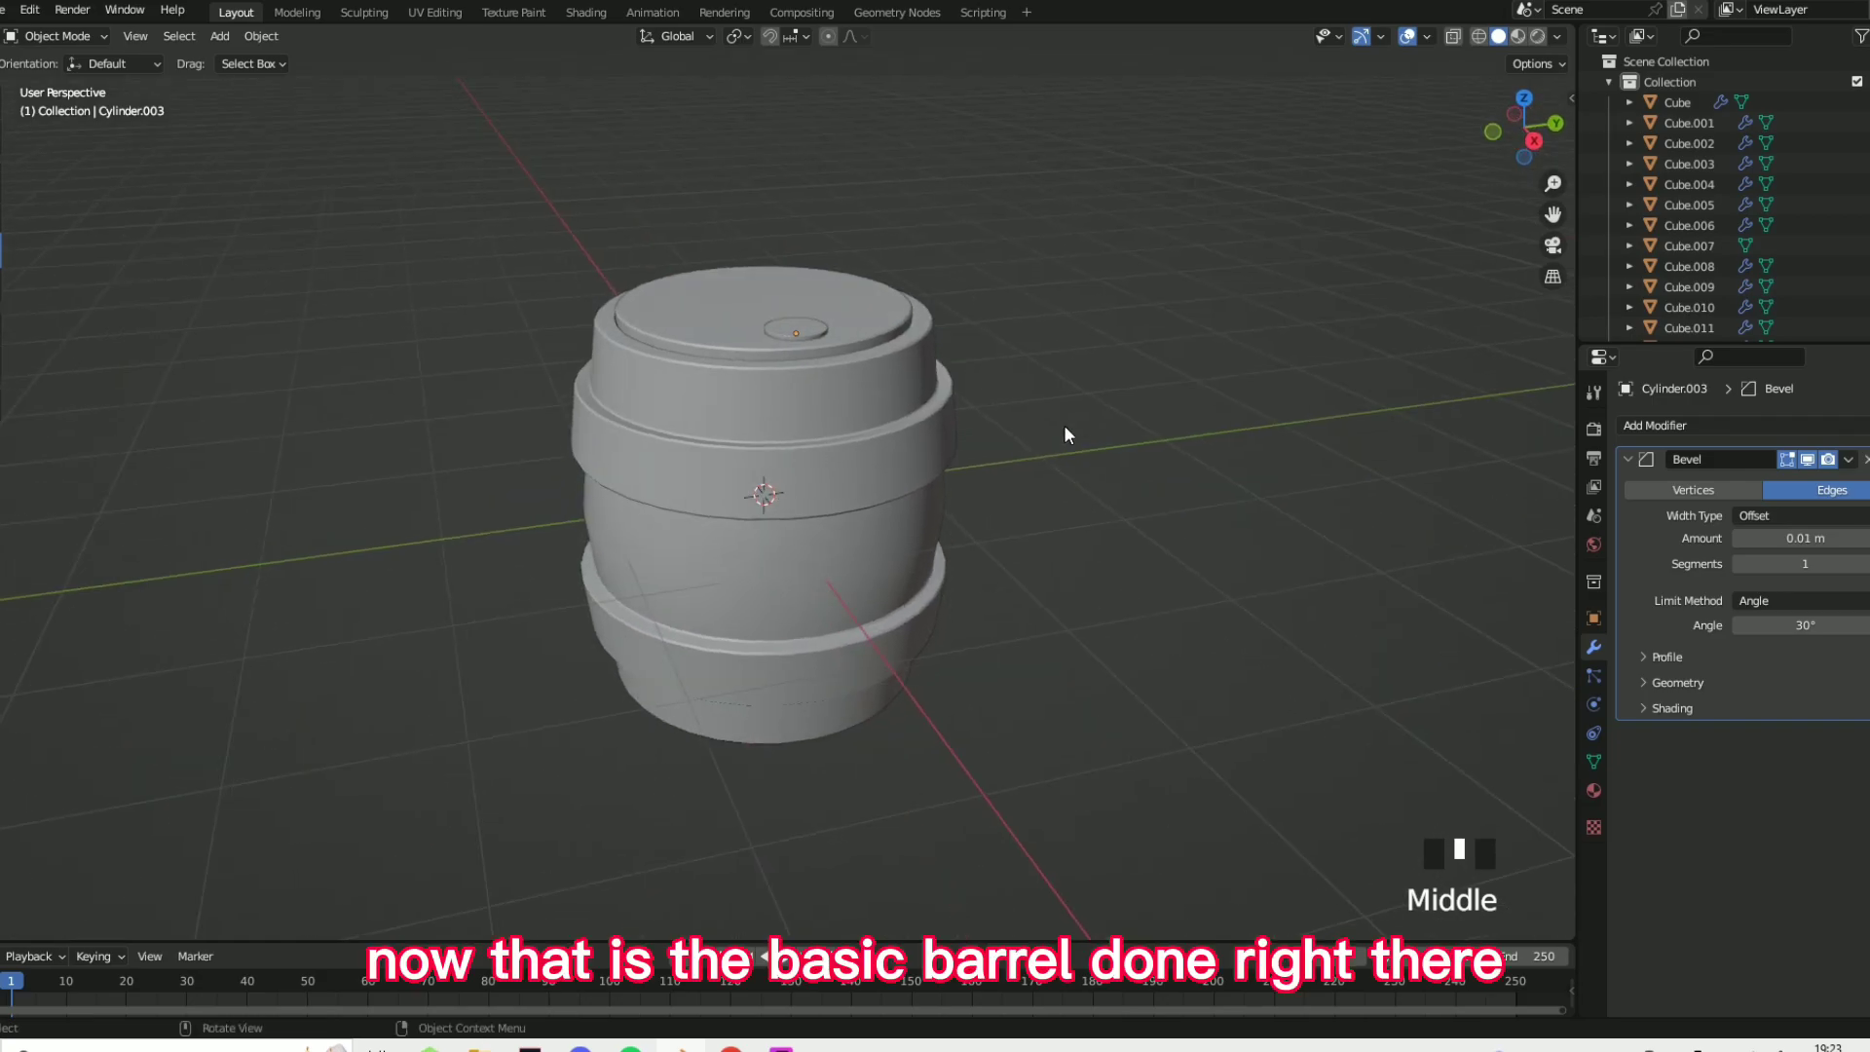
# - Add a cube, shrink it, and move it down along Z below the barrel
pyautogui.moveTo(953, 572); pyautogui.dragTo(956, 509, button='middle')
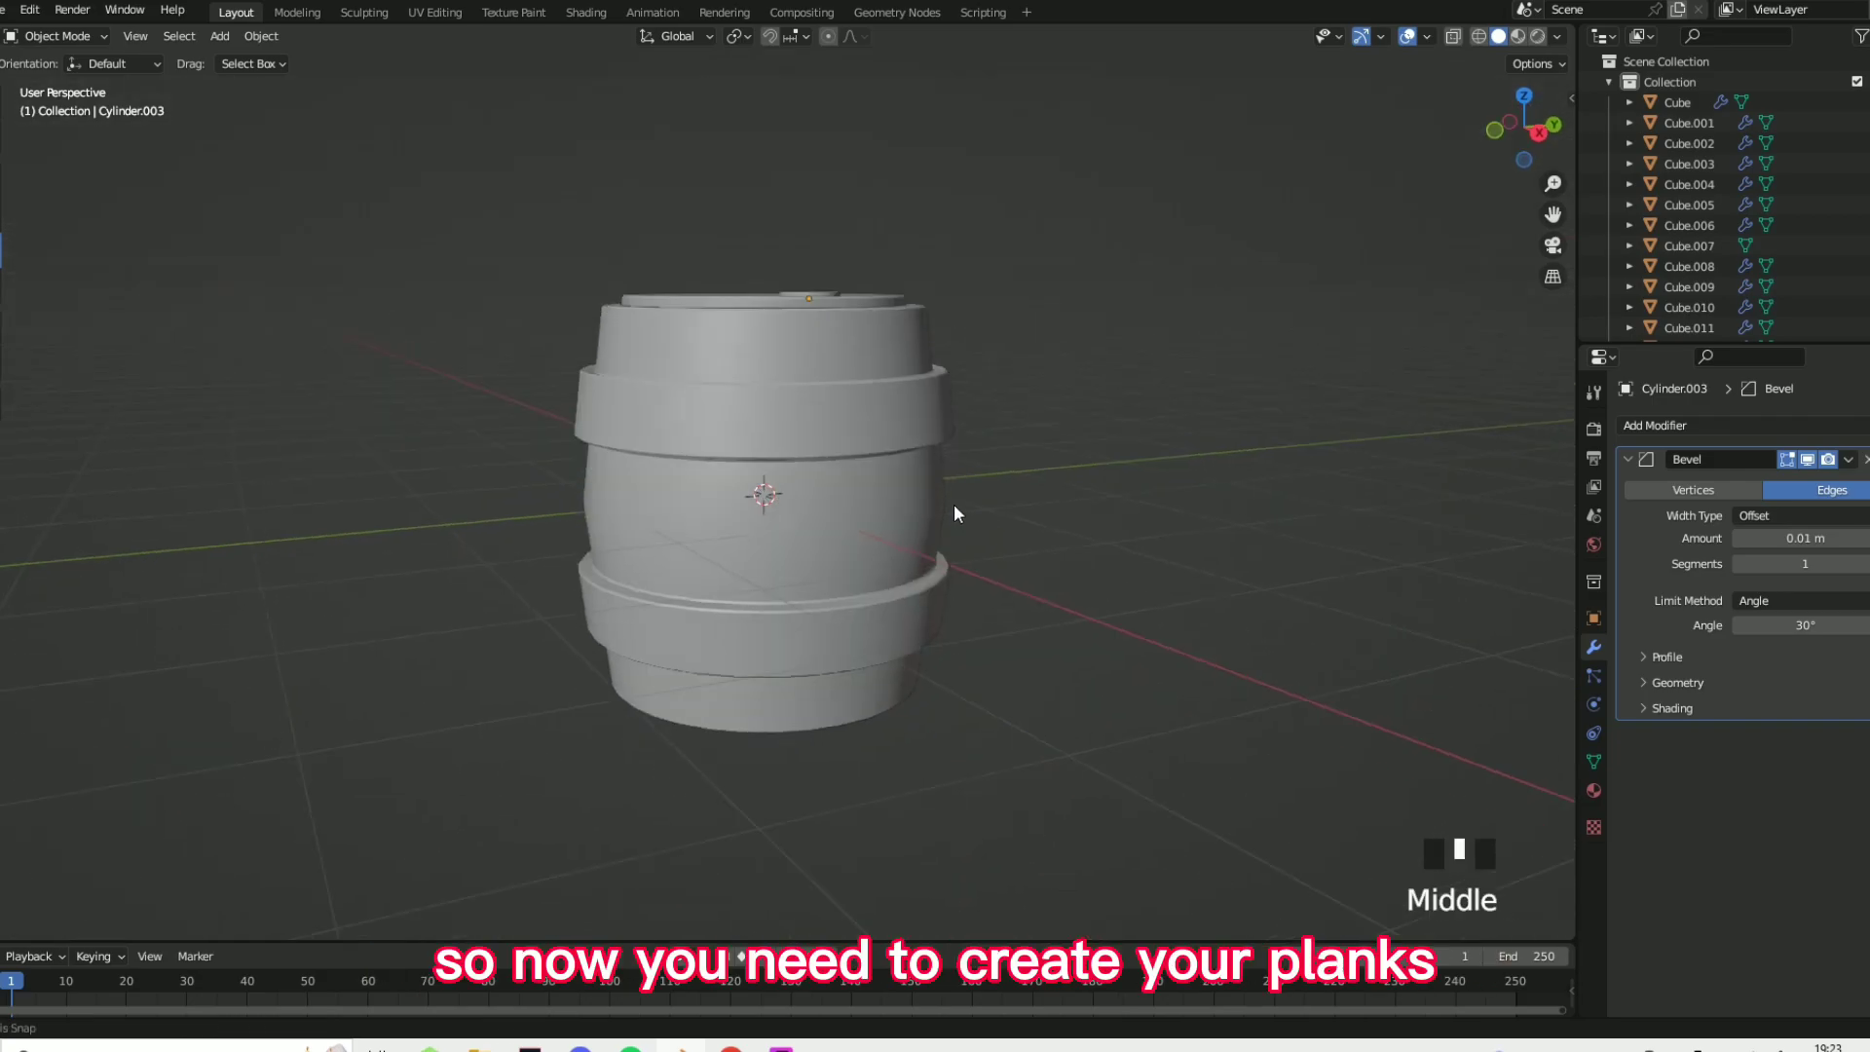
pyautogui.scroll(-2, 954, 506)
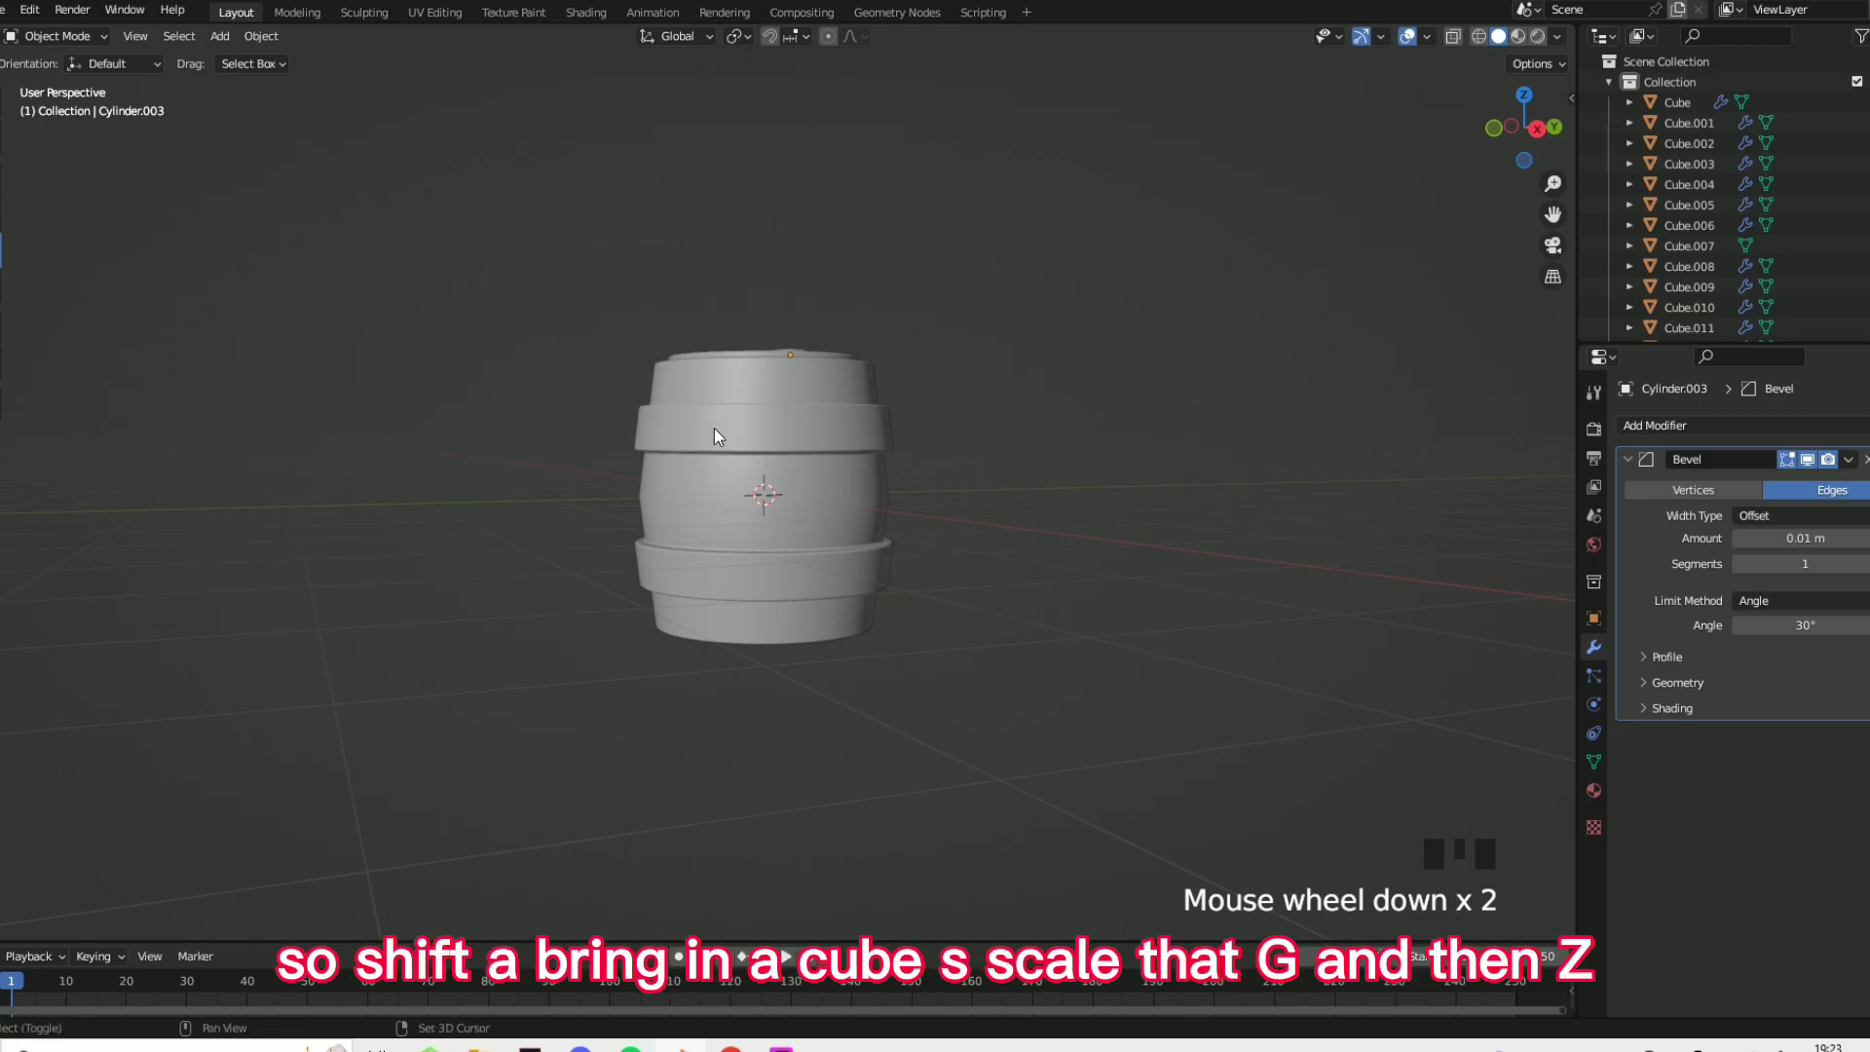
pyautogui.hotkey('shift', 'a')
pyautogui.moveTo(713, 428)
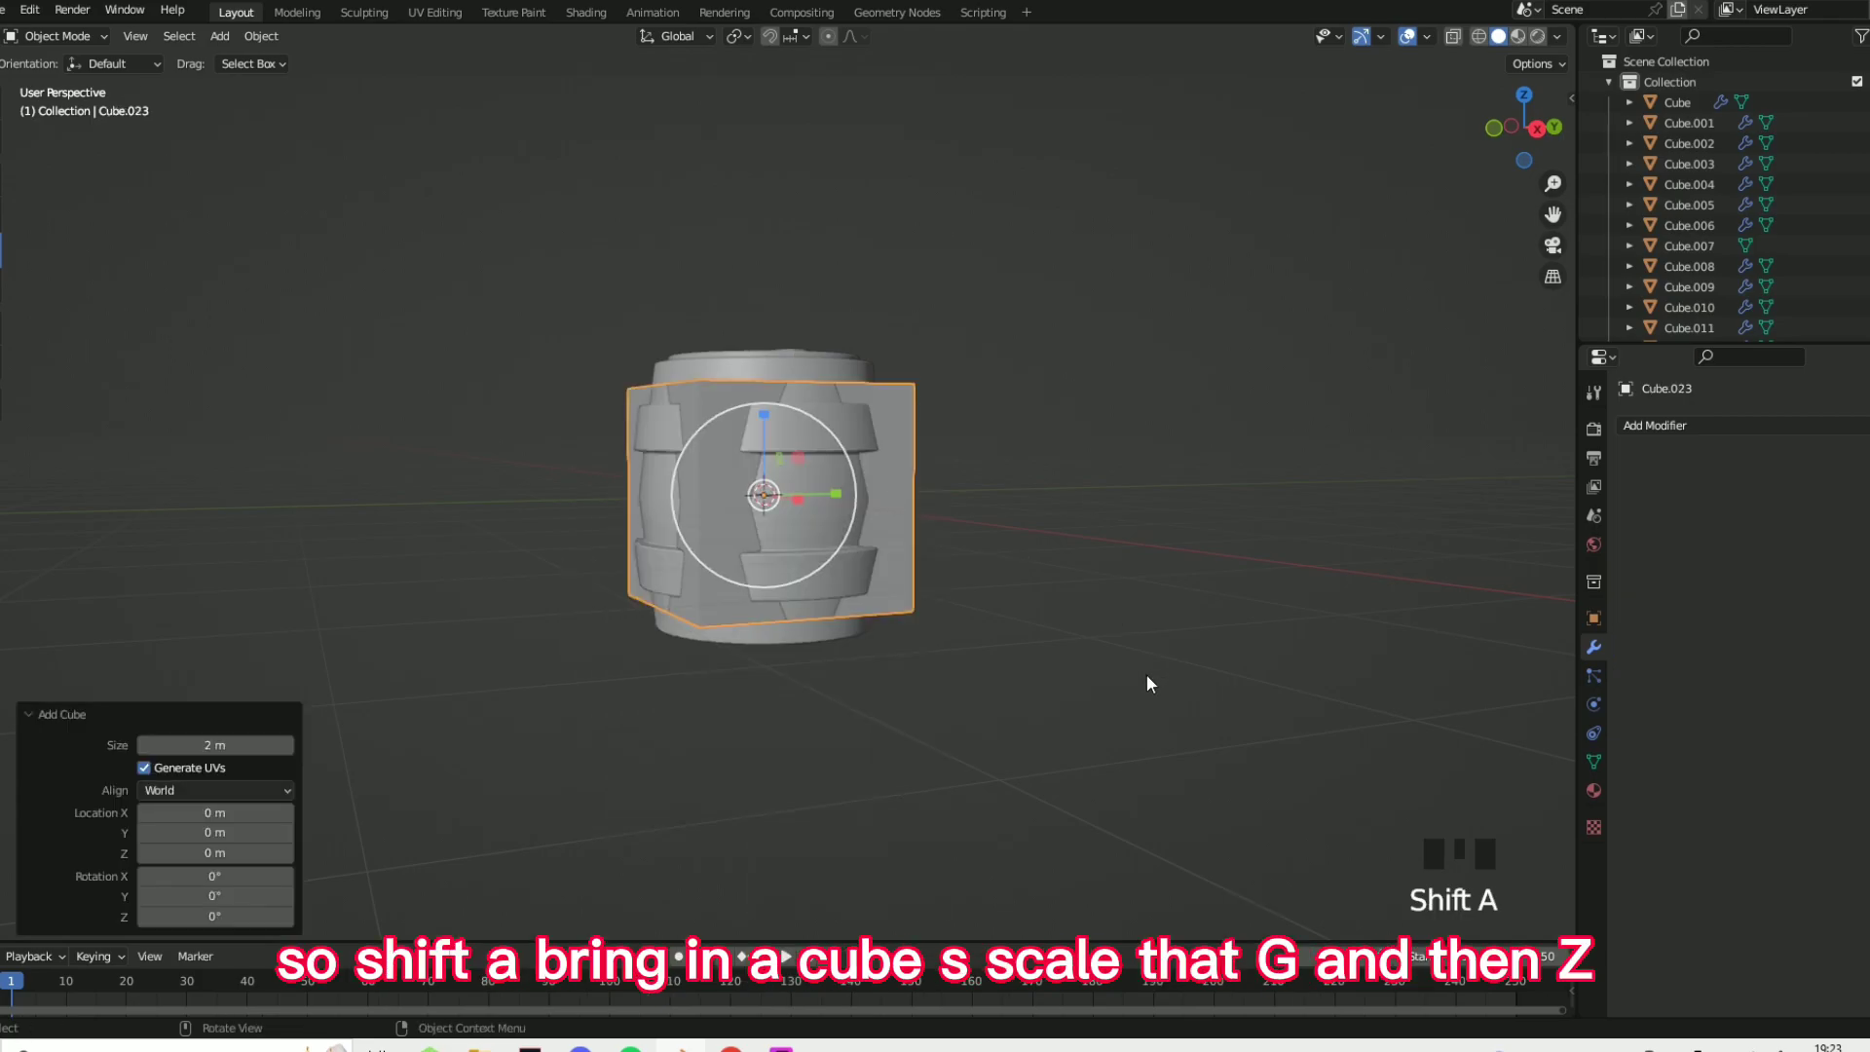
pyautogui.press('s')
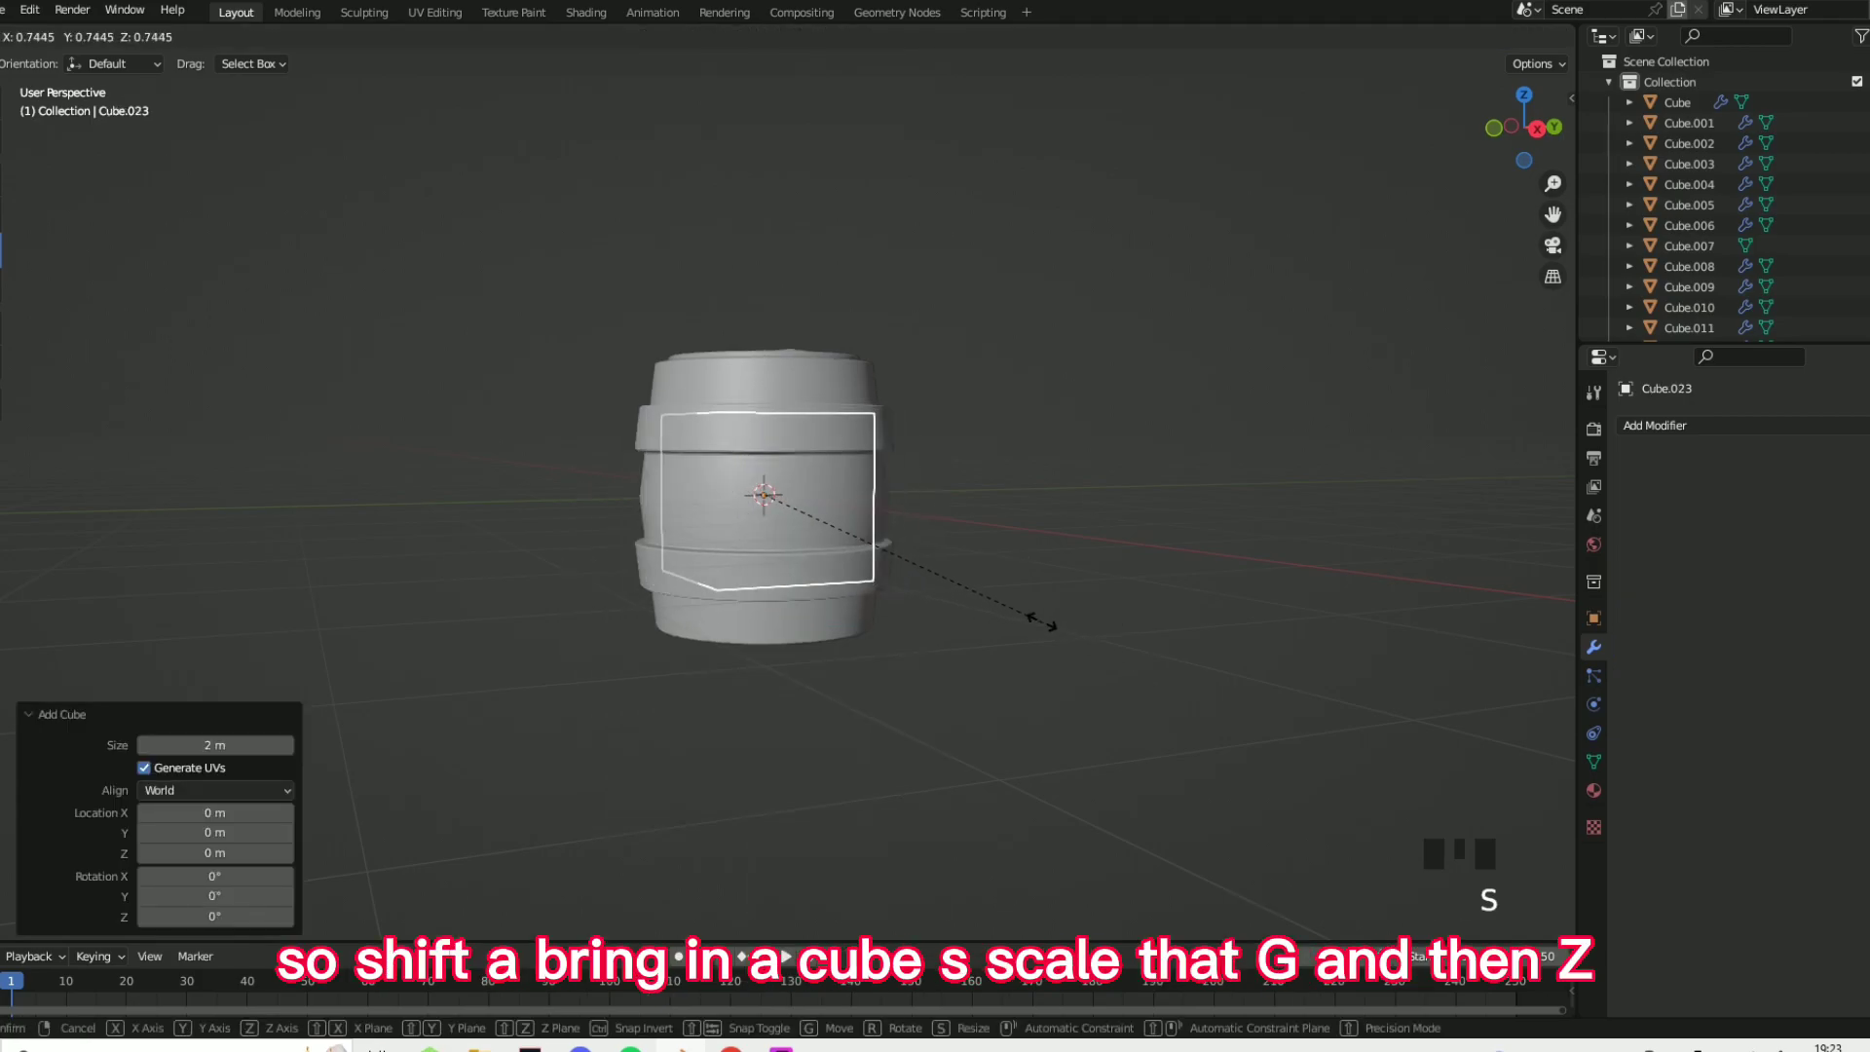
pyautogui.click(851, 547)
pyautogui.press('g')
pyautogui.press('z')
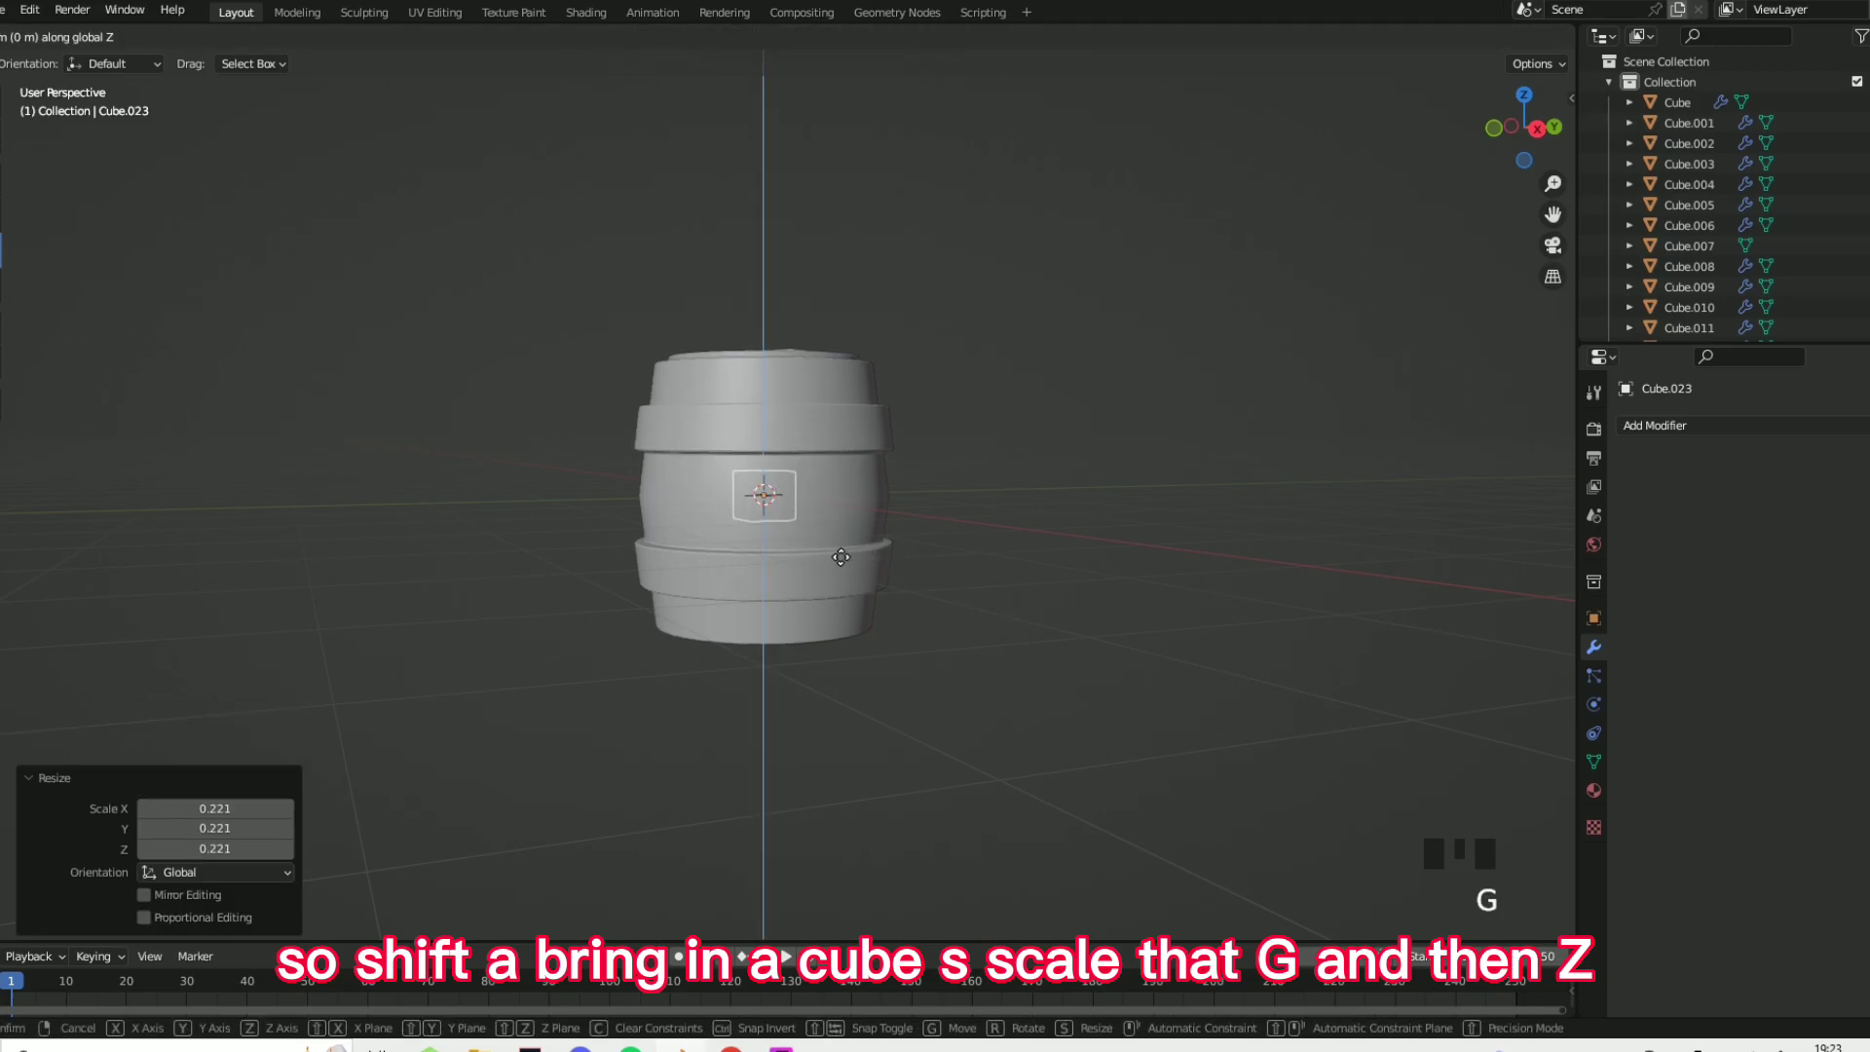
pyautogui.click(847, 728)
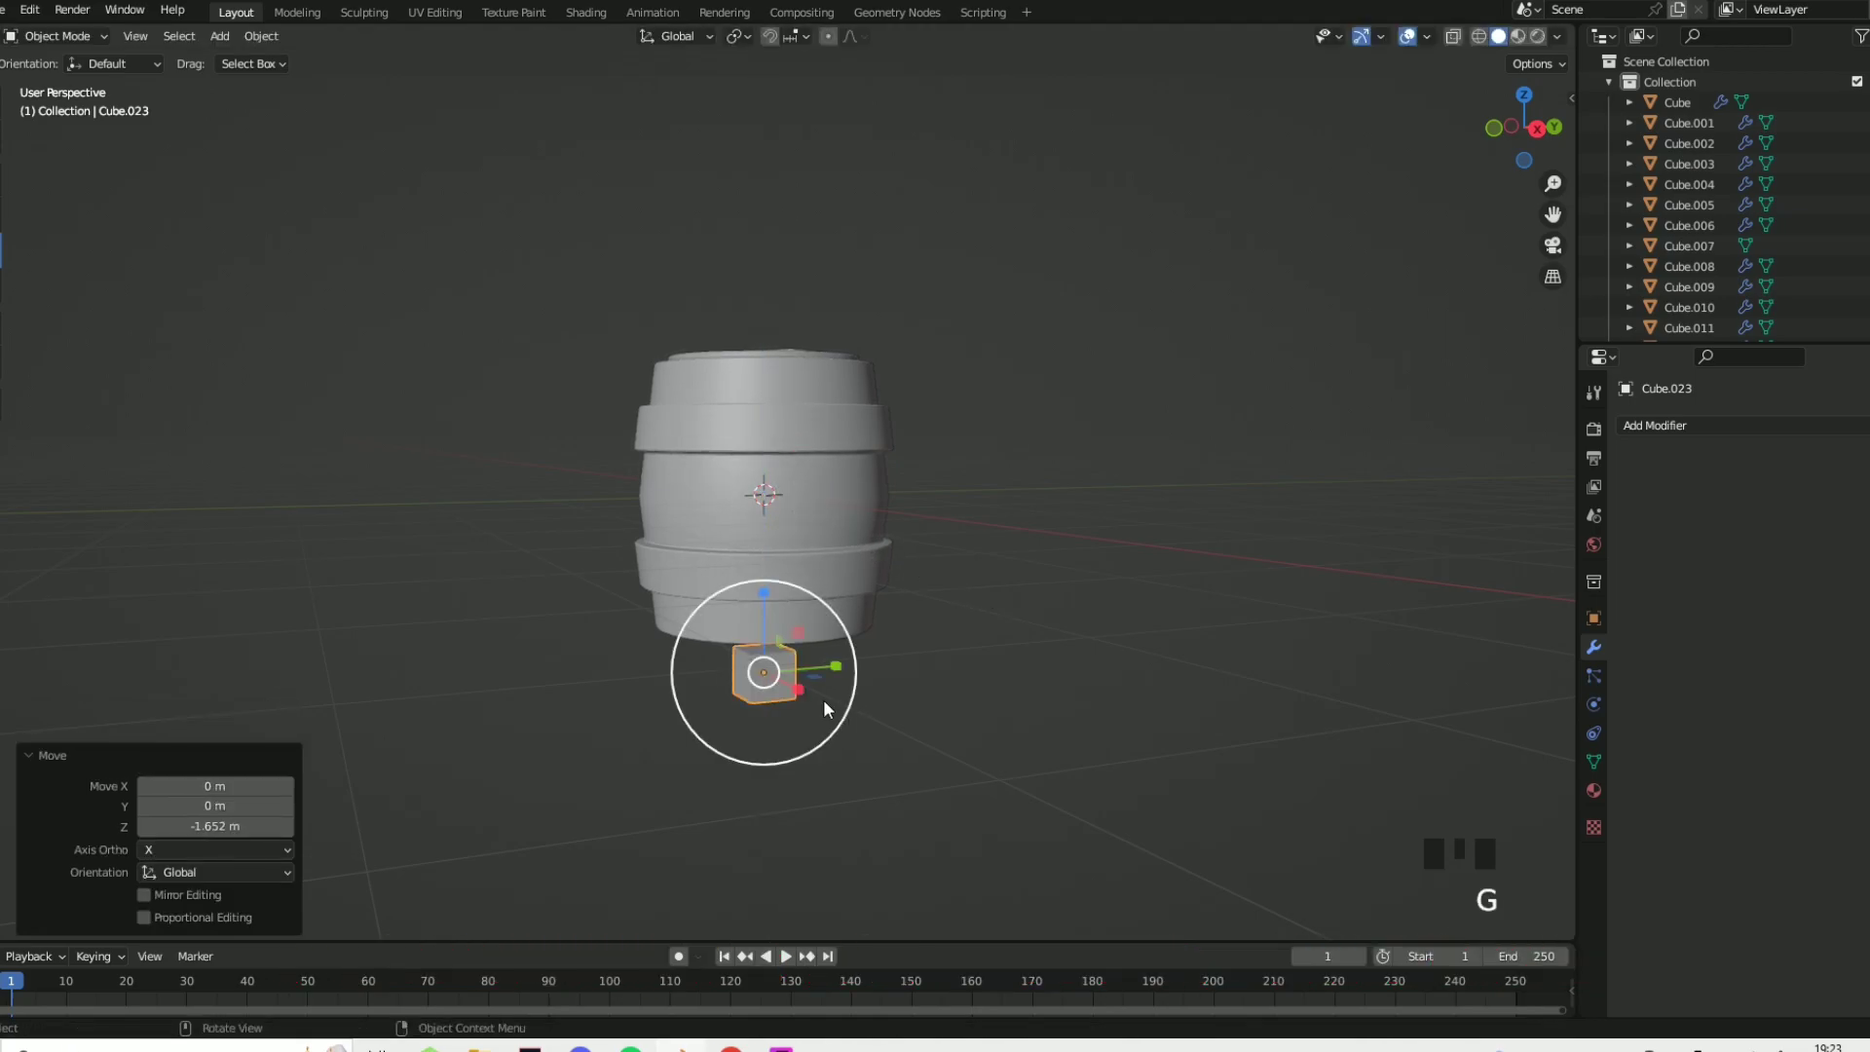
# - Stretch the cube with the scale gizmo into a long, thin, flat plank
pyautogui.moveTo(826, 701); pyautogui.dragTo(734, 620, button='middle')
pyautogui.moveTo(763, 598); pyautogui.dragTo(870, 683)
pyautogui.moveTo(943, 719); pyautogui.dragTo(815, 686, button='middle')
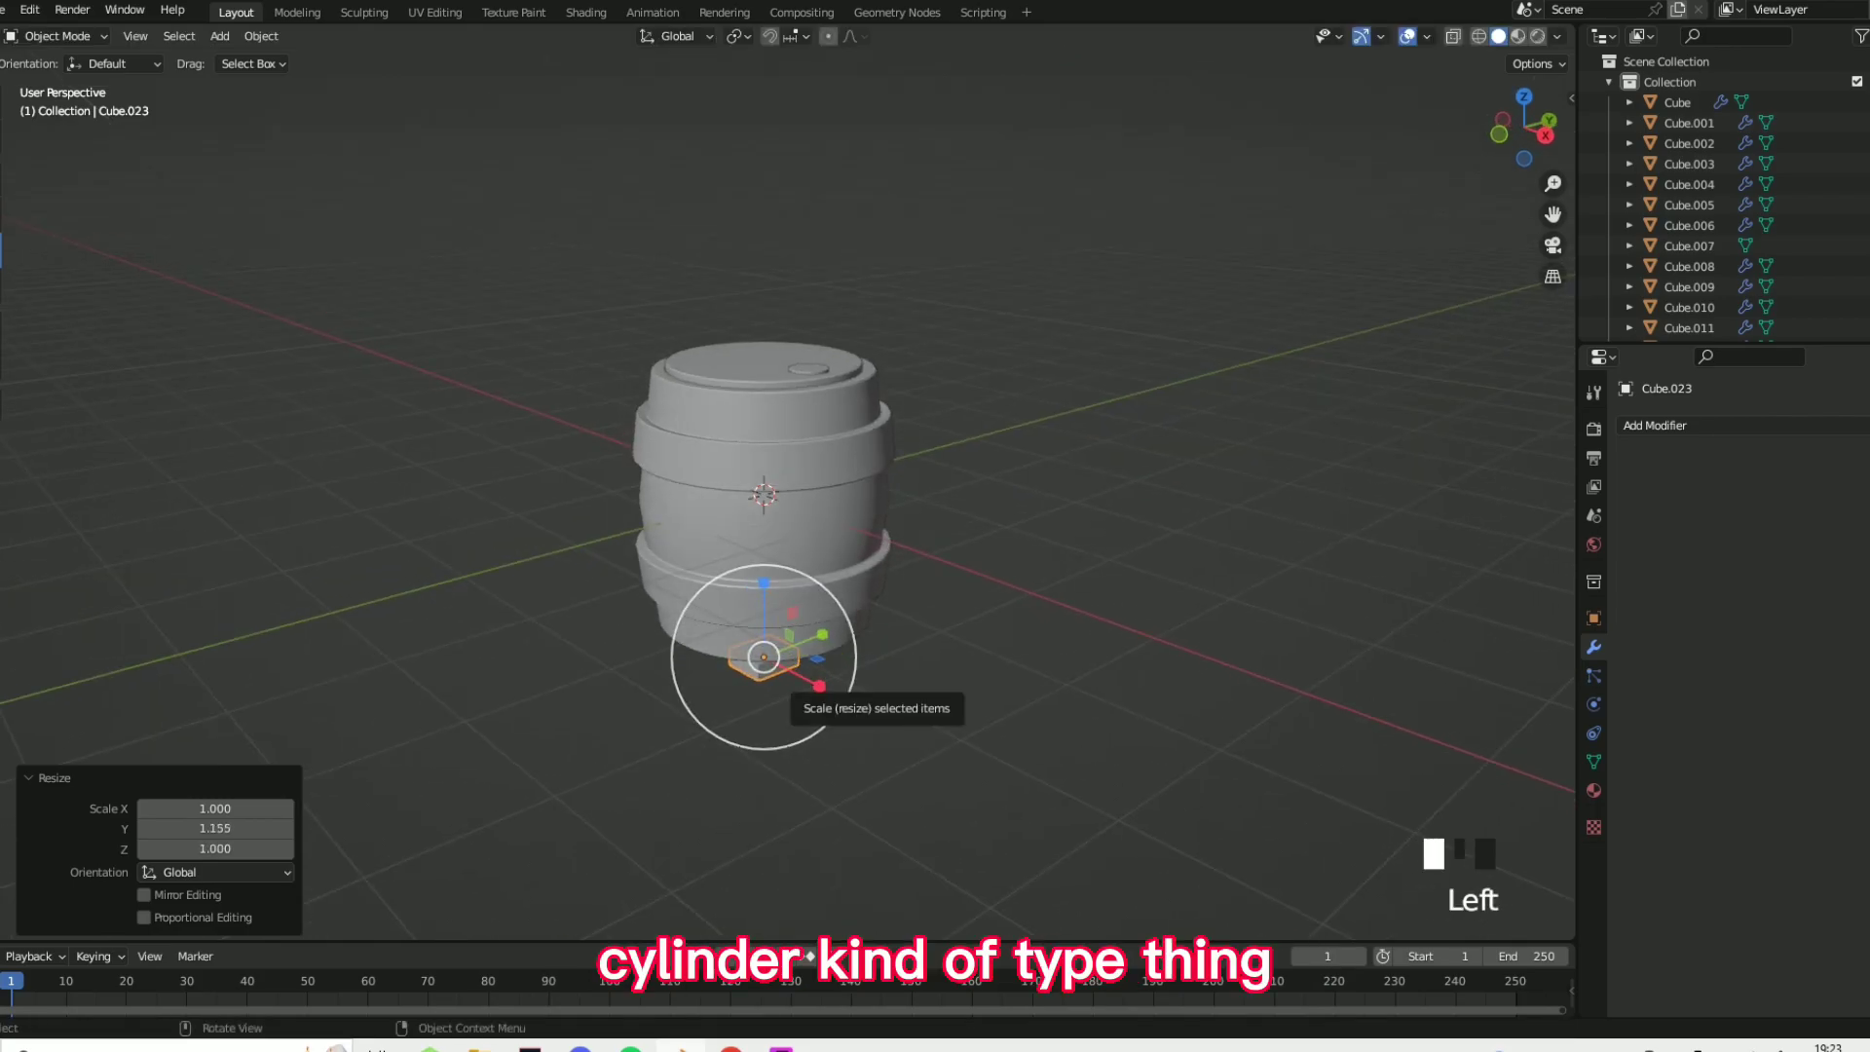
pyautogui.moveTo(818, 686); pyautogui.dragTo(14, 188)
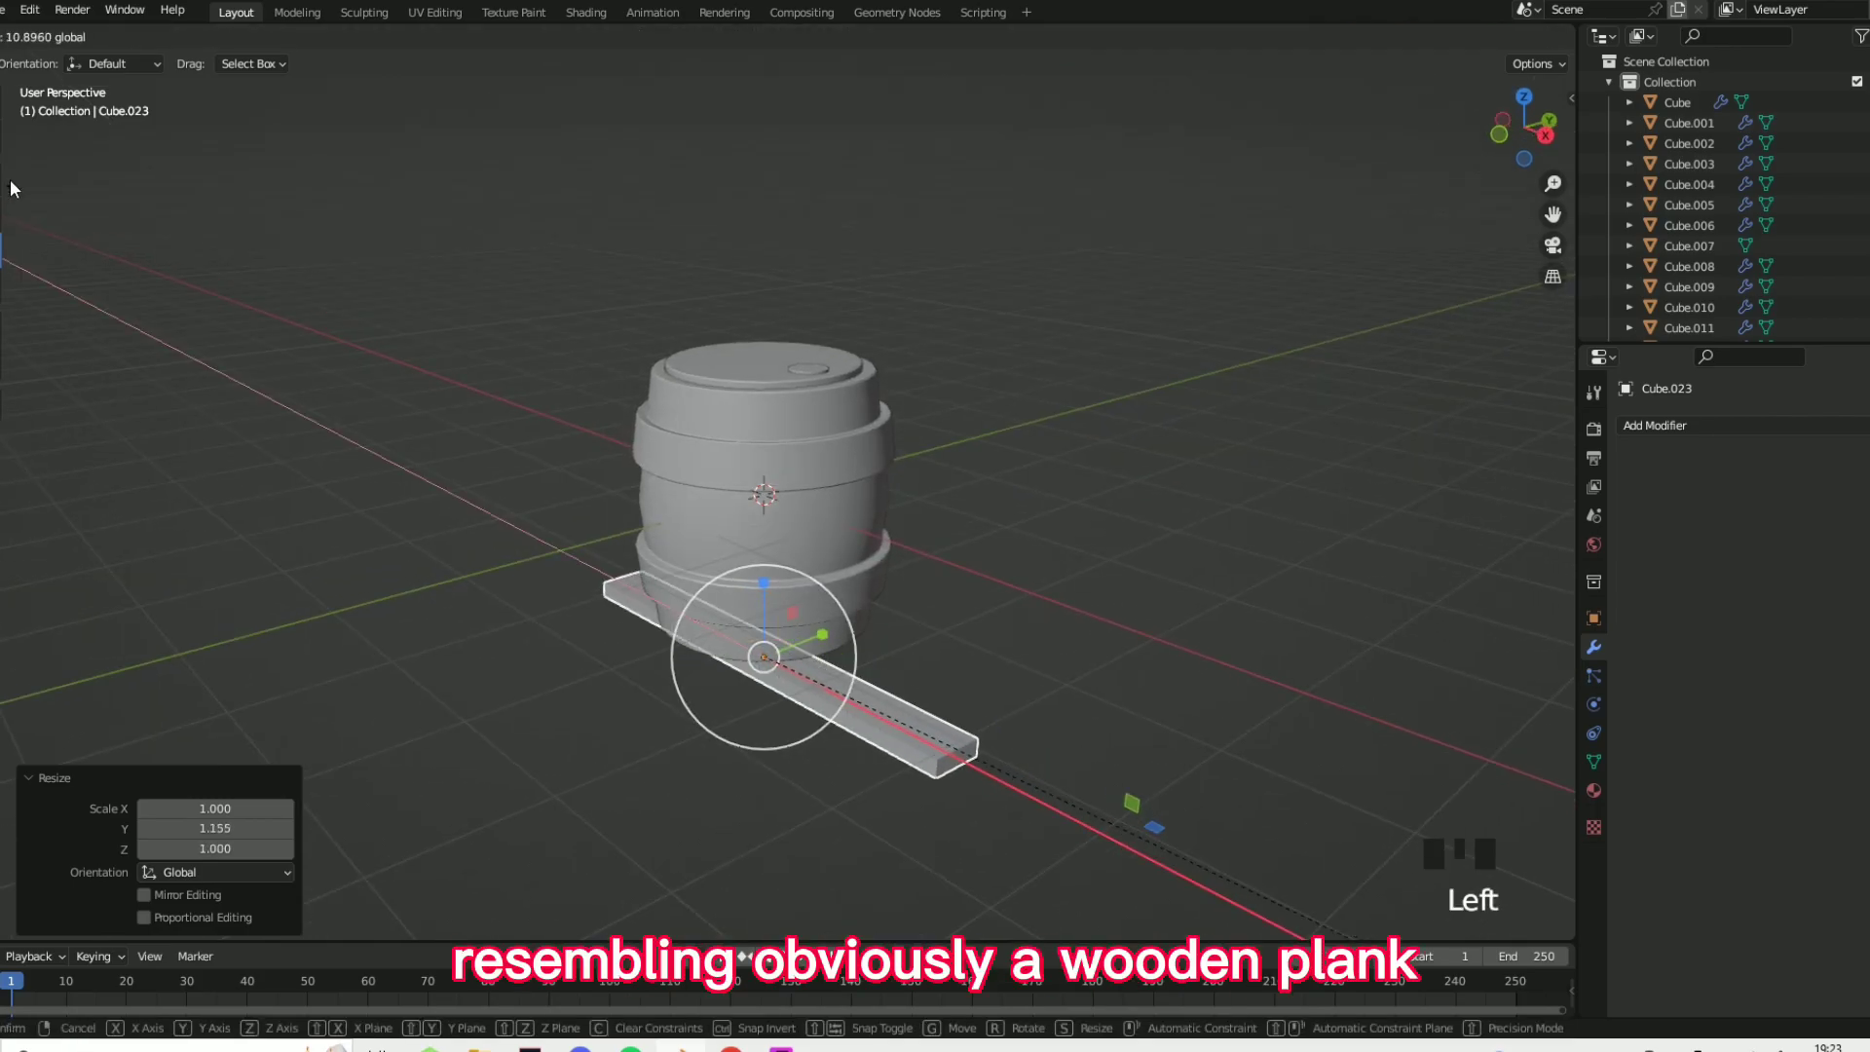
pyautogui.moveTo(935, 676); pyautogui.dragTo(835, 656, button='middle')
pyautogui.moveTo(839, 647); pyautogui.dragTo(864, 646)
pyautogui.moveTo(775, 694); pyautogui.dragTo(779, 701)
pyautogui.moveTo(921, 656); pyautogui.dragTo(933, 633, button='middle')
# - Raise the plank 0.34022 m along Z to sit at the barrel's base
pyautogui.press('g')
pyautogui.press('z')
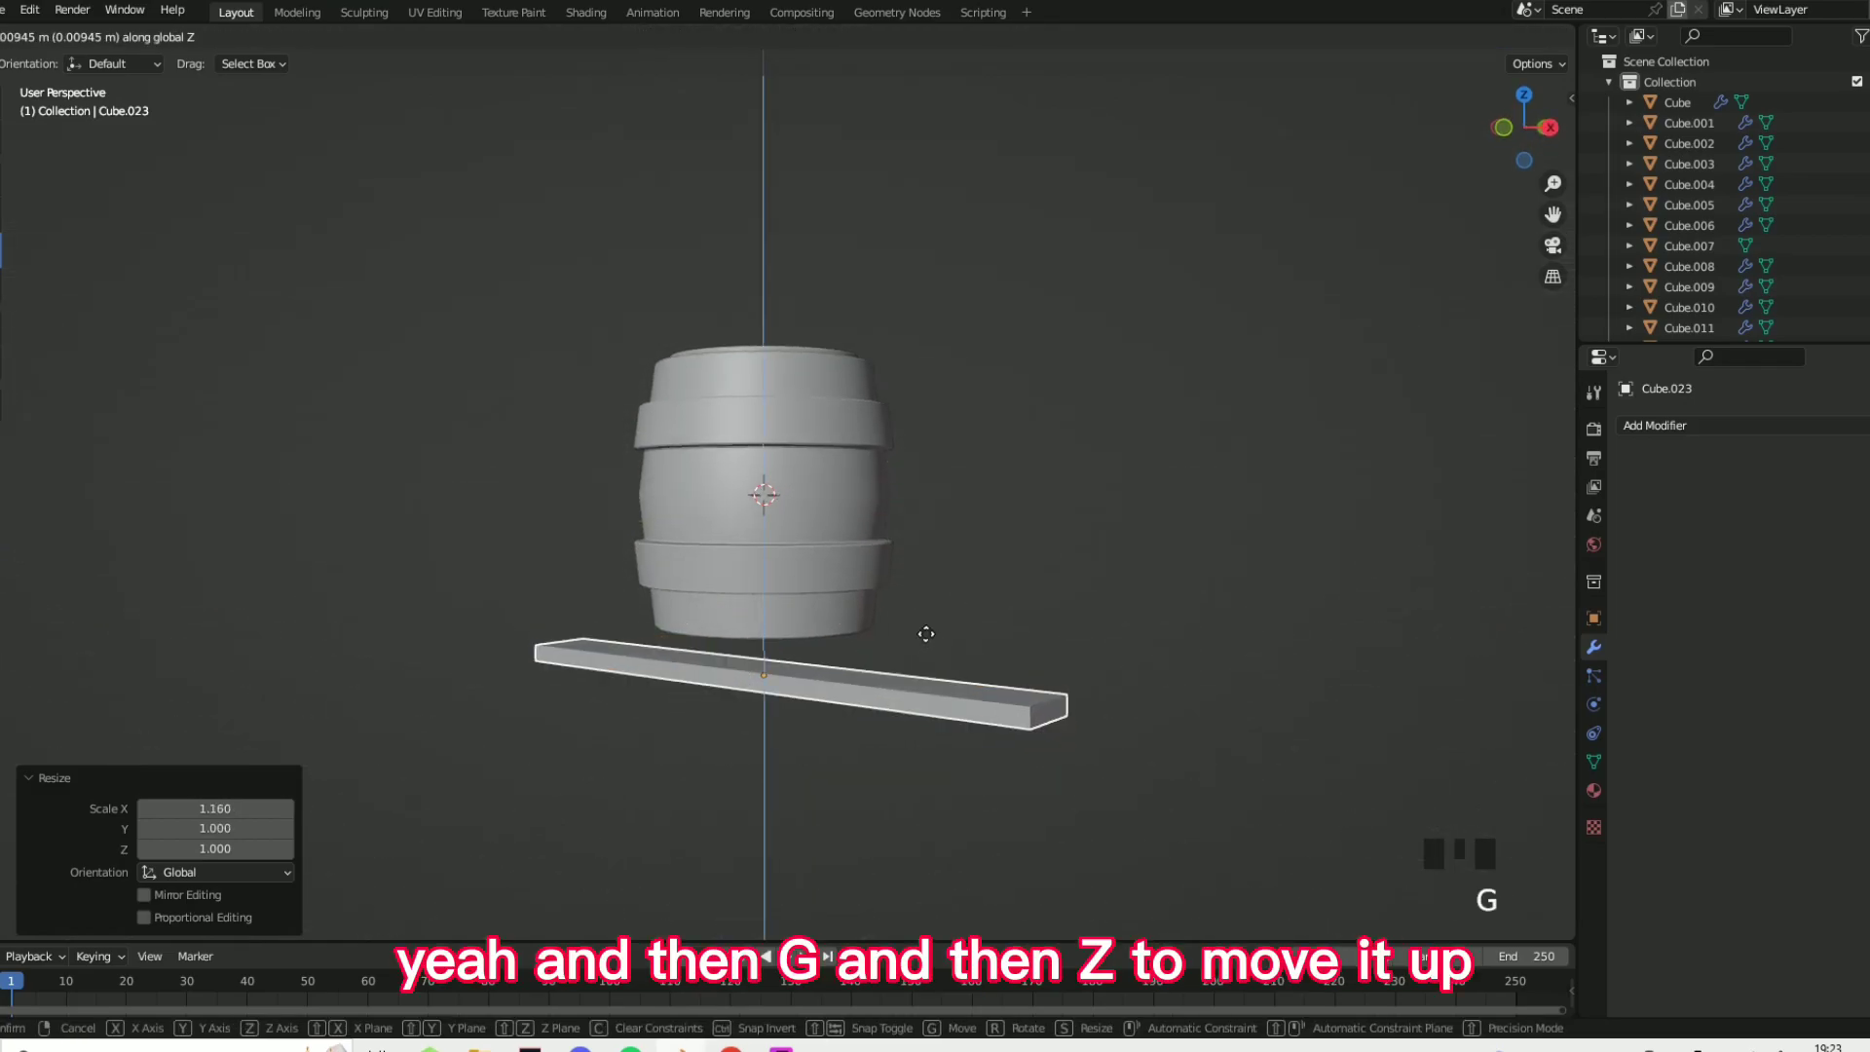
pyautogui.click(925, 593)
pyautogui.moveTo(880, 582); pyautogui.dragTo(759, 687, button='middle')
pyautogui.scroll(-2, 769, 594)
pyautogui.rightClick(604, 593)
# - Duplicate the plank and slide the copy along Y beside the first
pyautogui.click(603, 593)
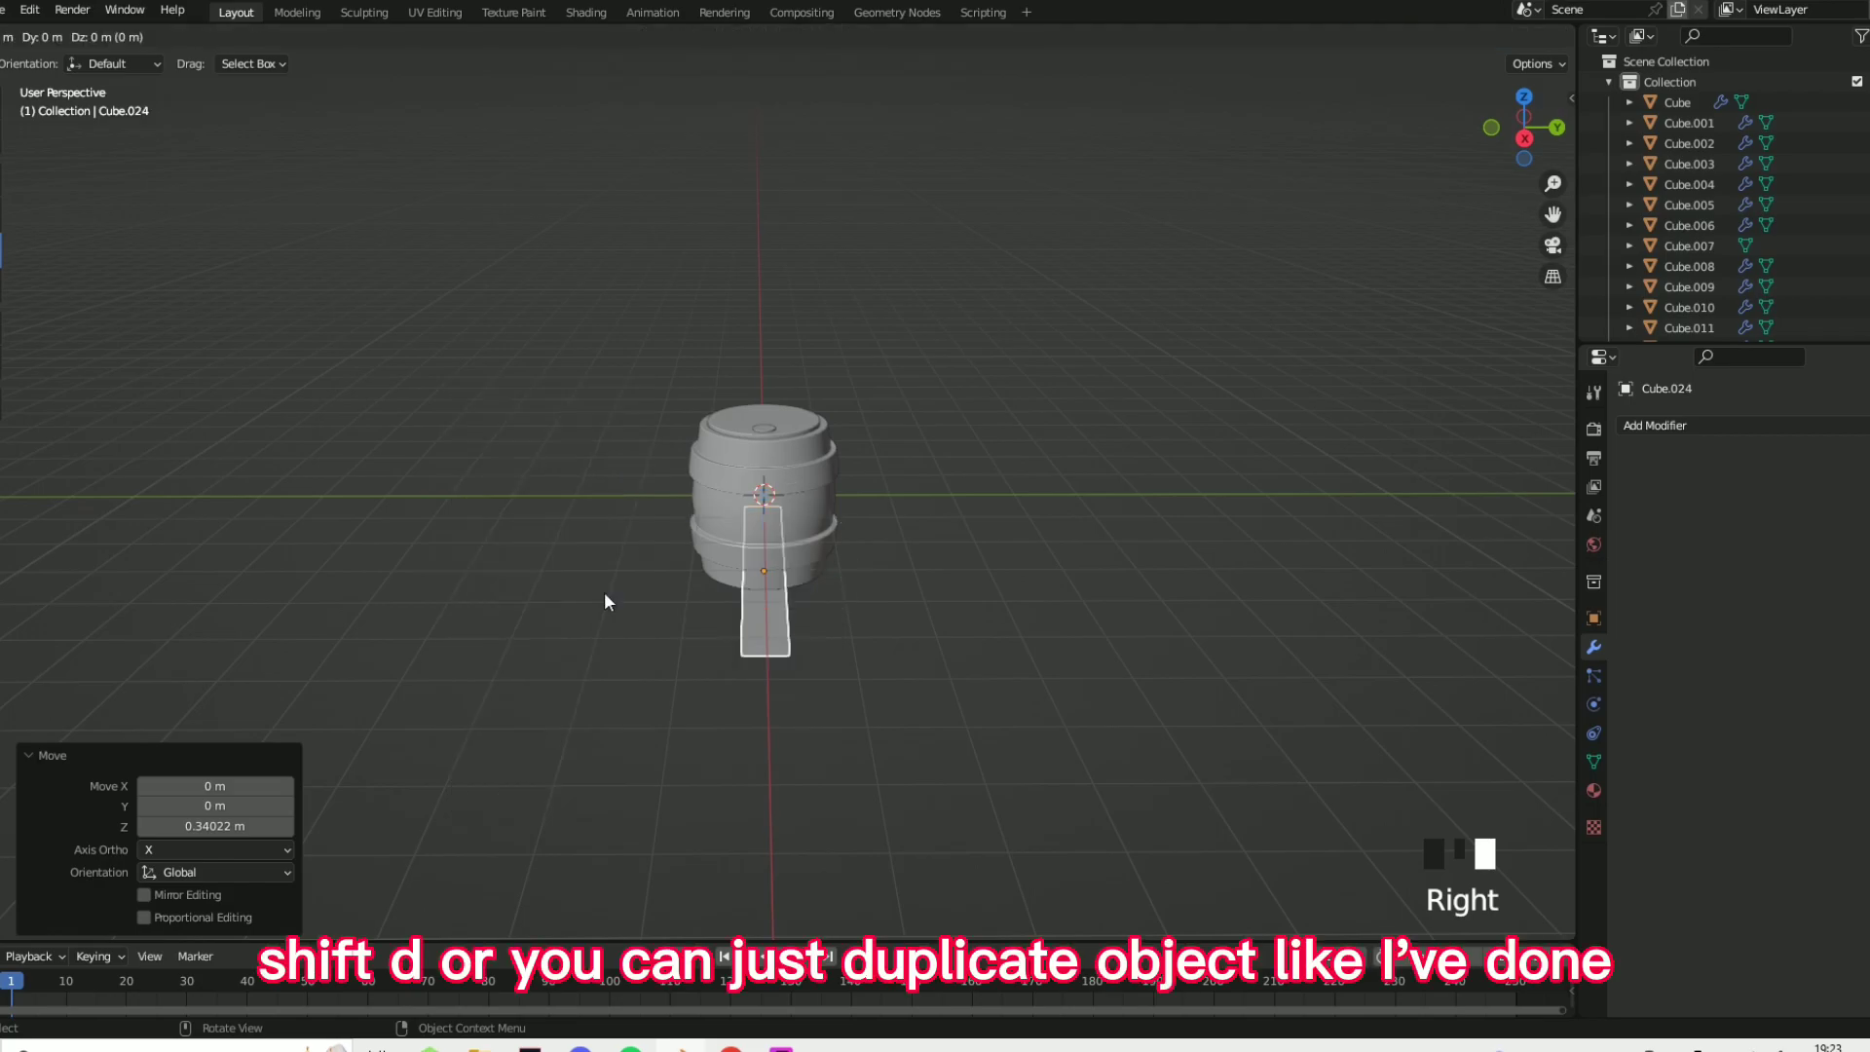
pyautogui.press('g')
pyautogui.press('y')
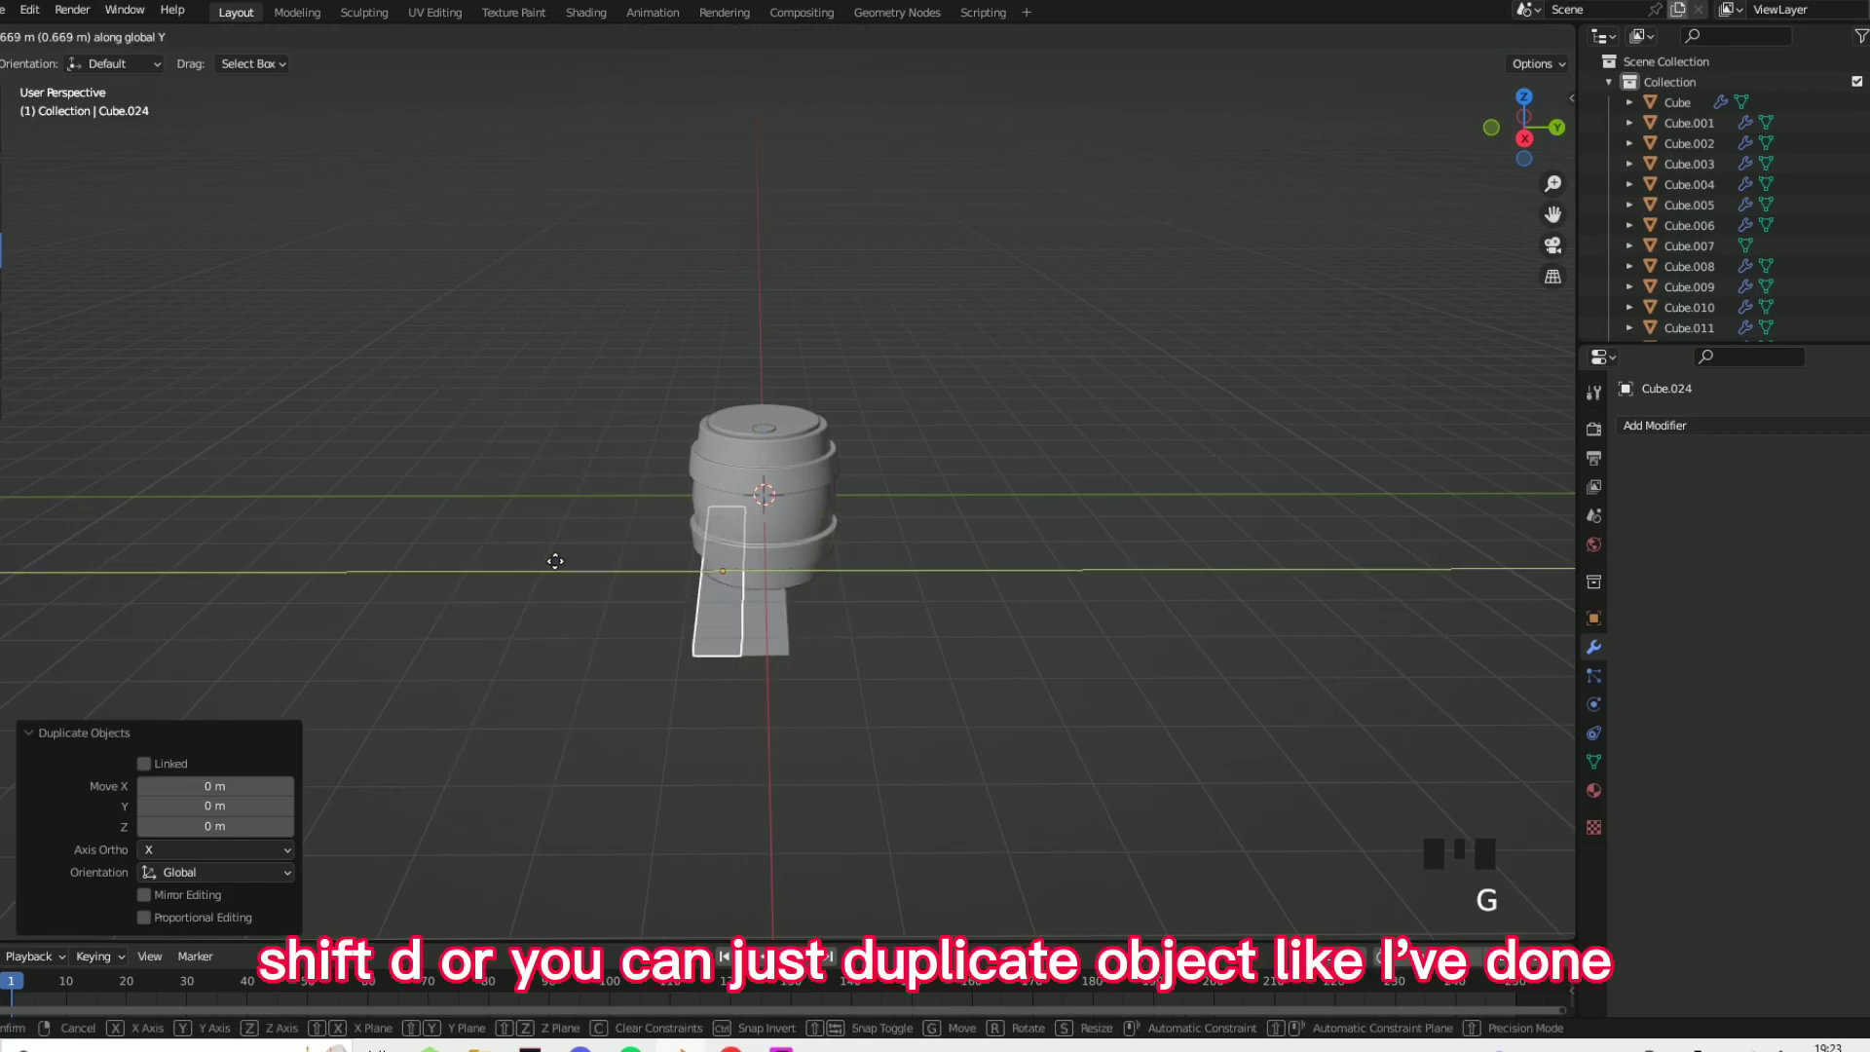
pyautogui.click(555, 565)
pyautogui.keyDown('shift'); pyautogui.click(722, 608); pyautogui.keyUp('shift')
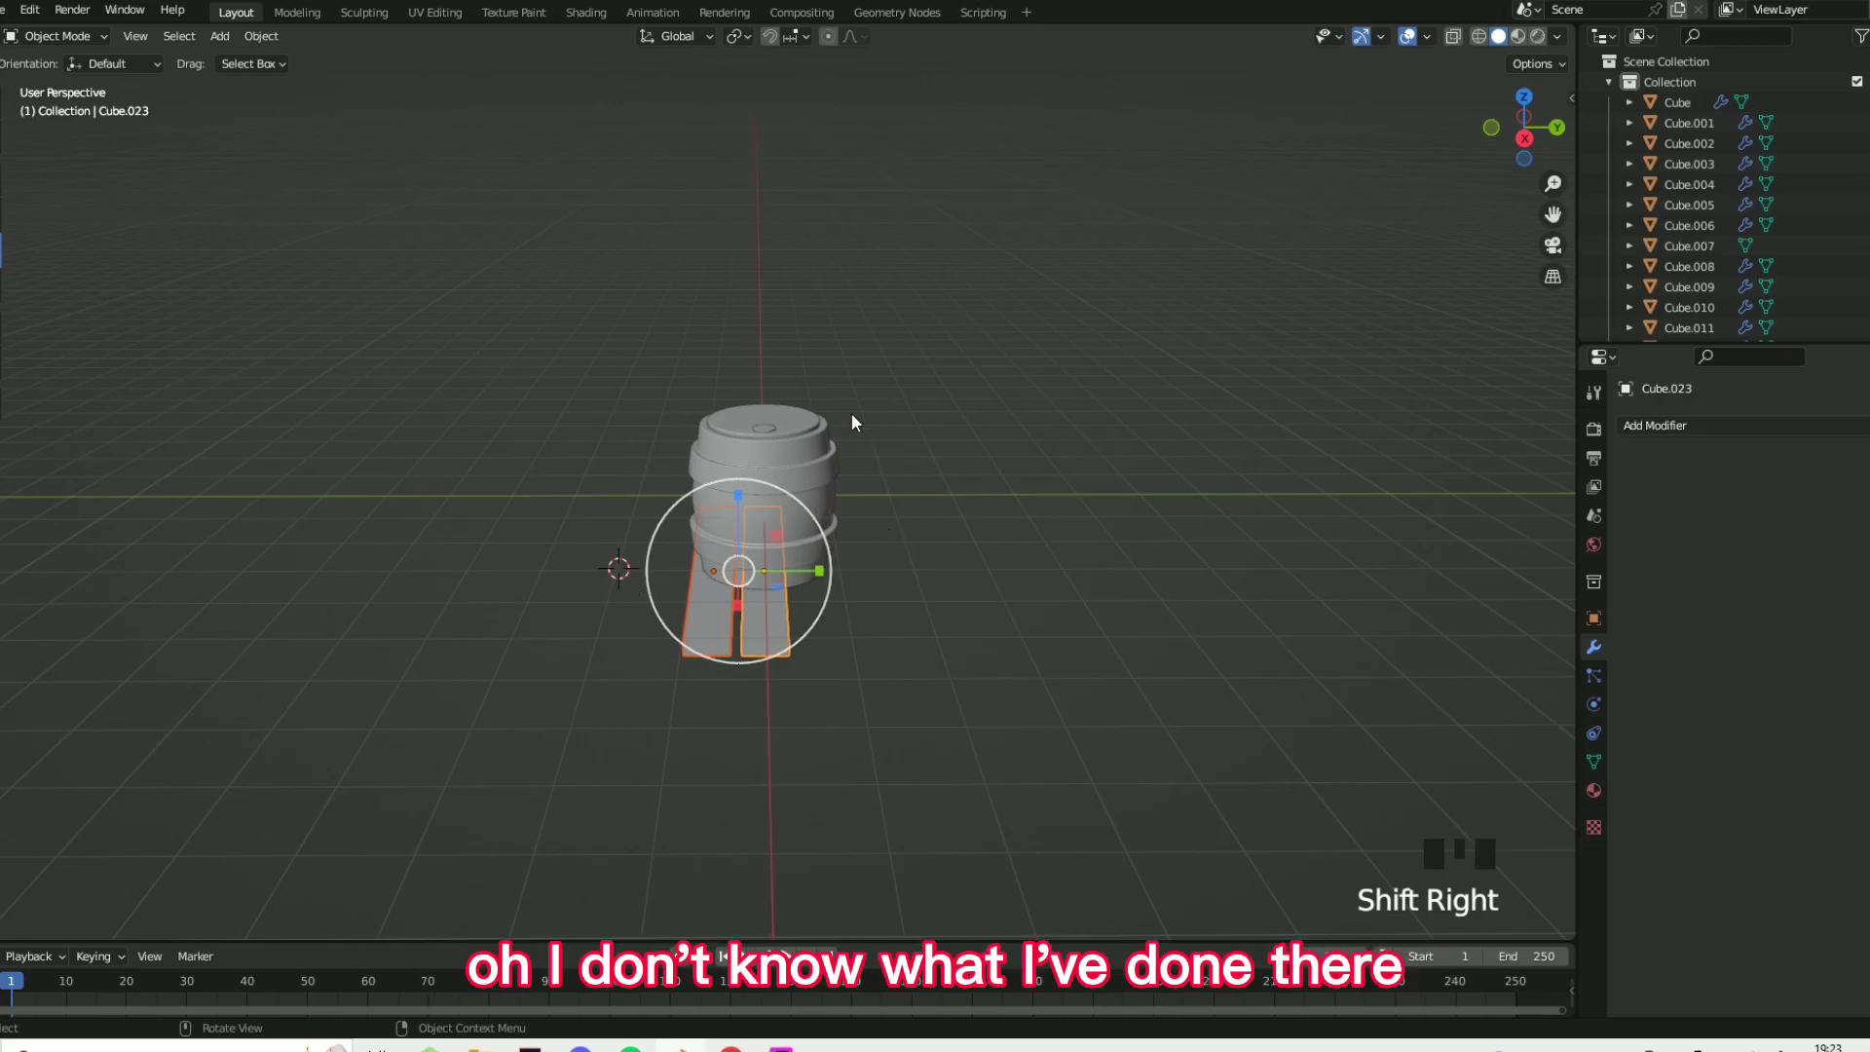
pyautogui.keyDown('shift'); pyautogui.rightClick(1365, 846); pyautogui.keyUp('shift')
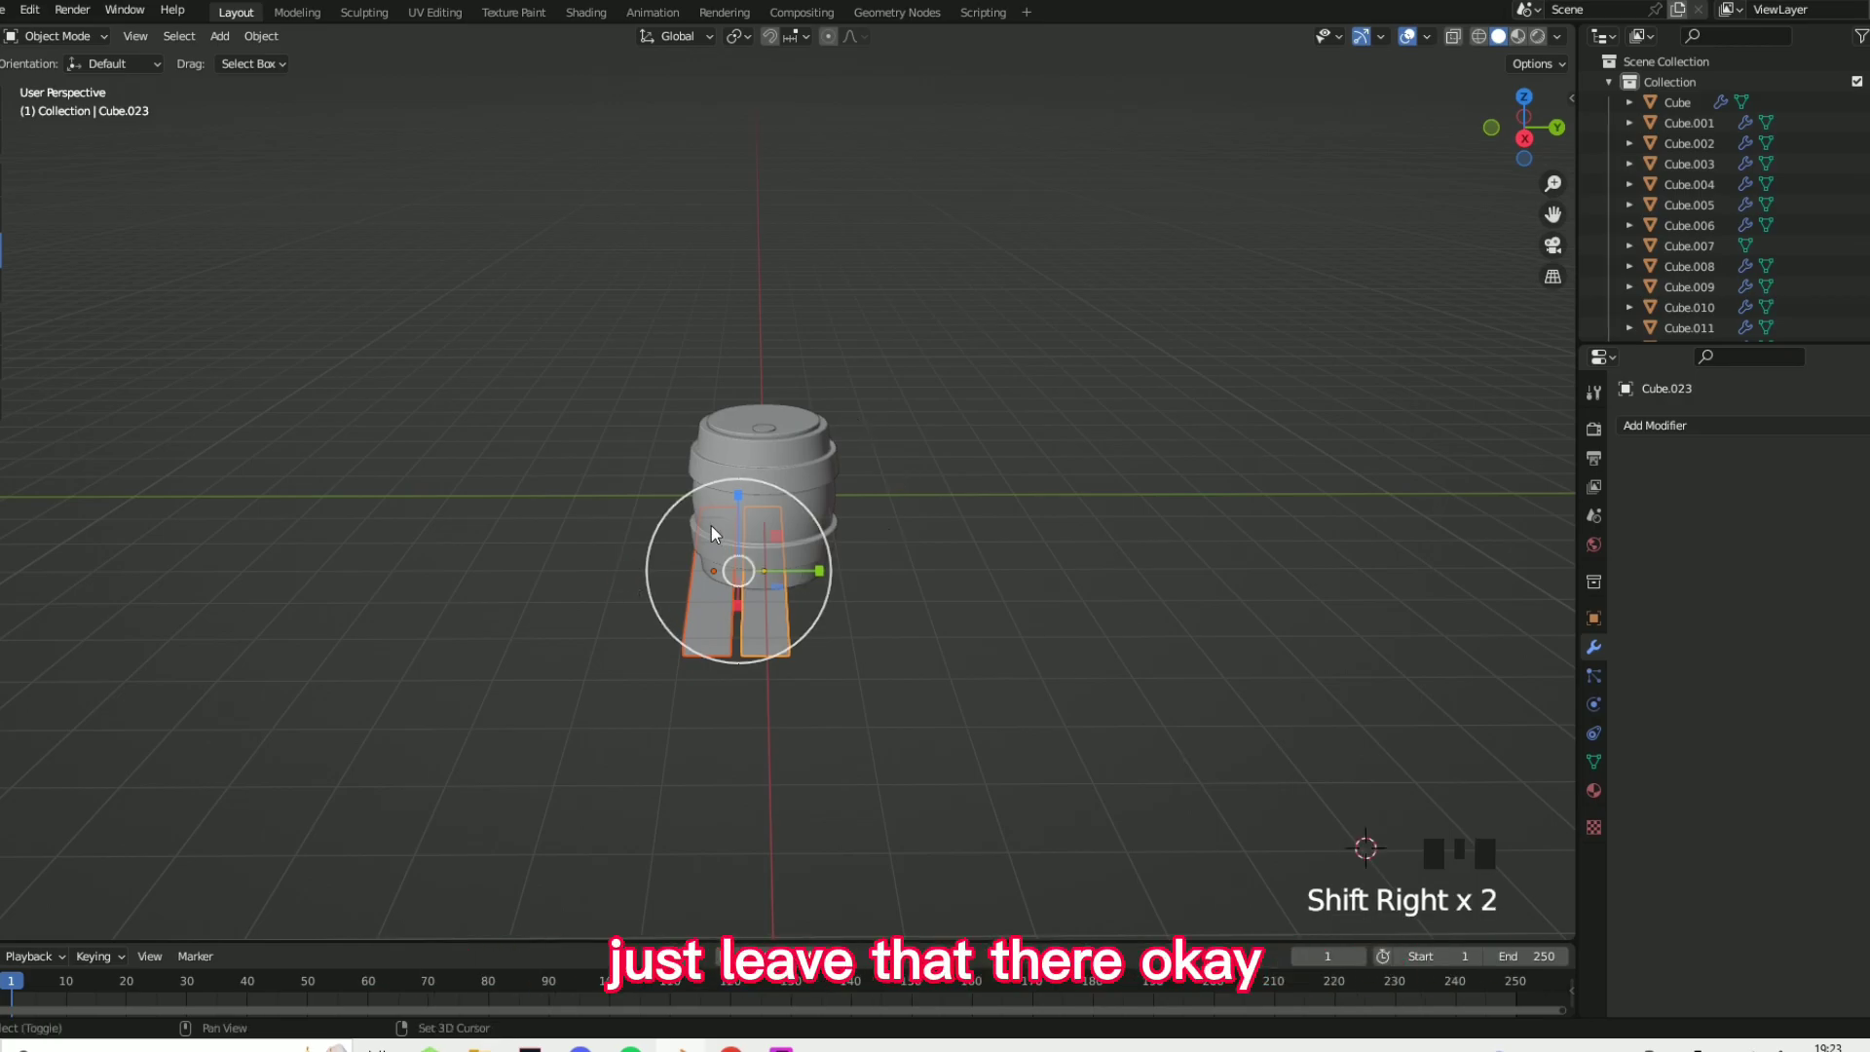
# - Duplicate both planks and slide the pair sideways along Y to make four
pyautogui.click(720, 627)
pyautogui.keyDown('shift'); pyautogui.click(750, 622); pyautogui.keyUp('shift')
pyautogui.moveTo(652, 520); pyautogui.dragTo(652, 520, button='right')
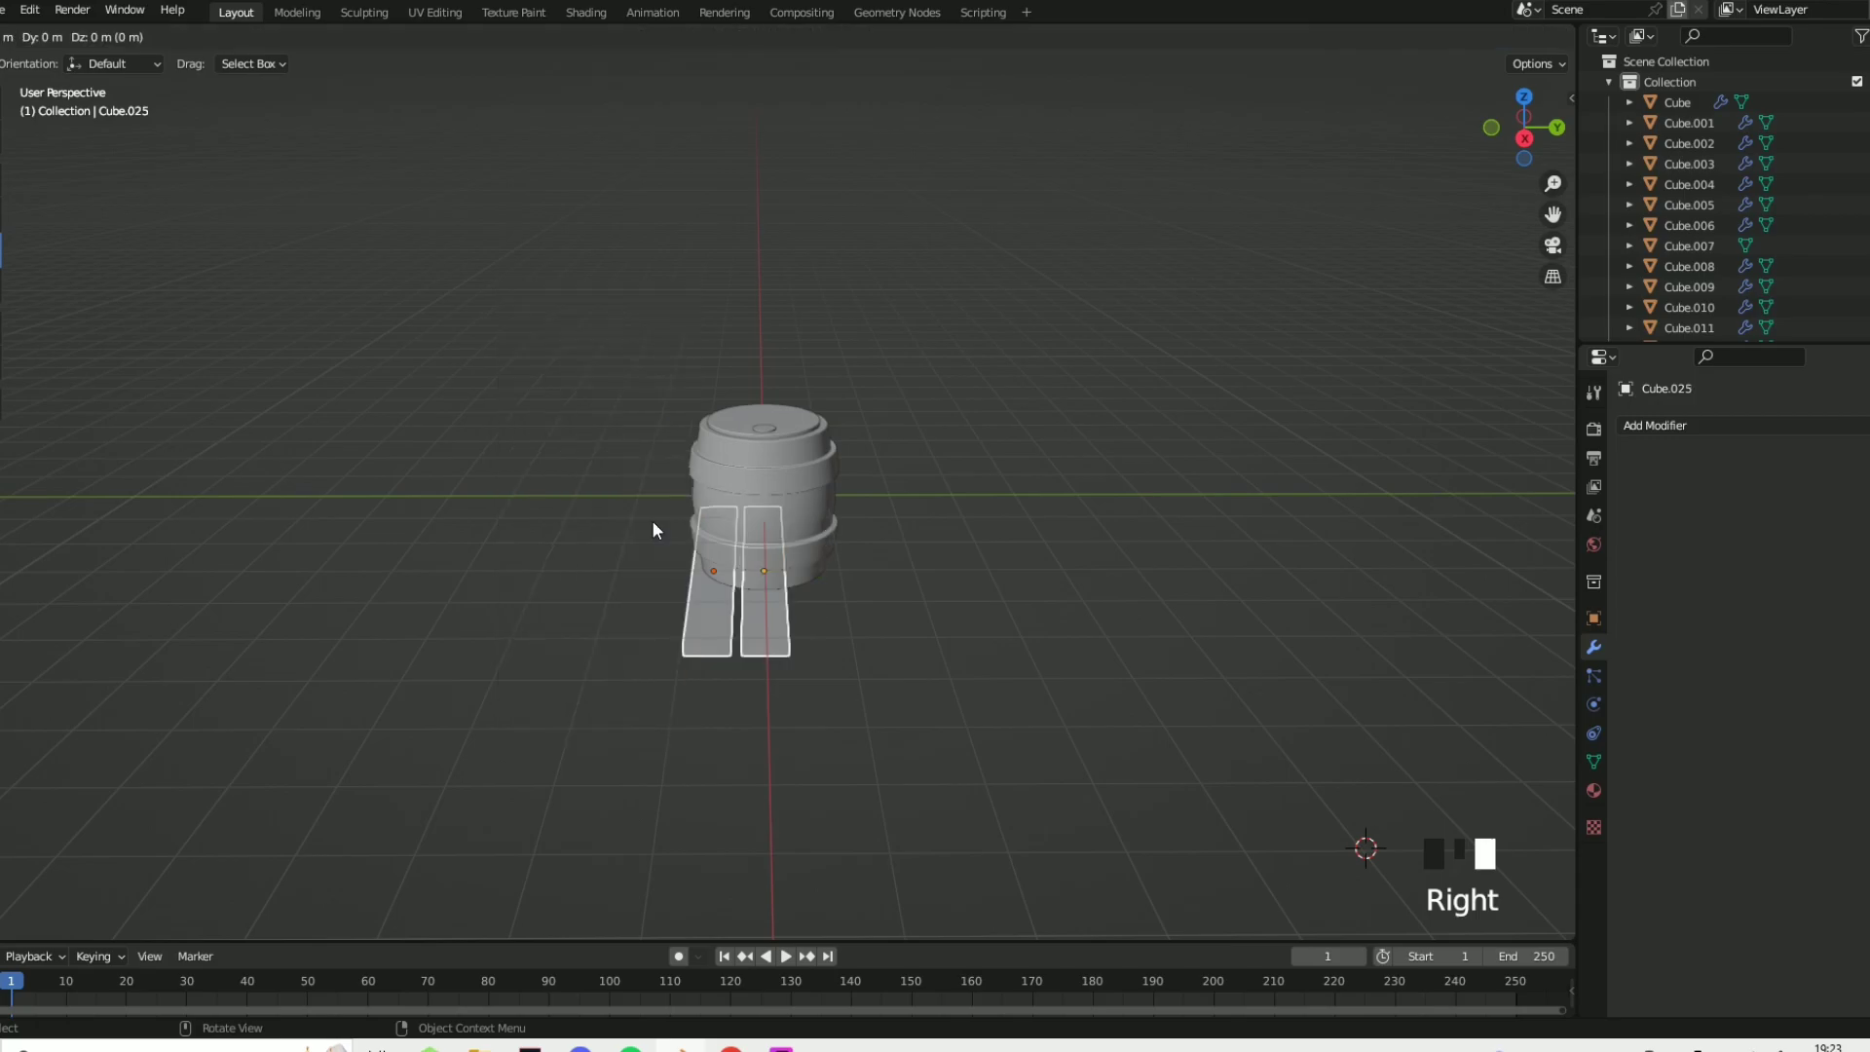
pyautogui.press('g')
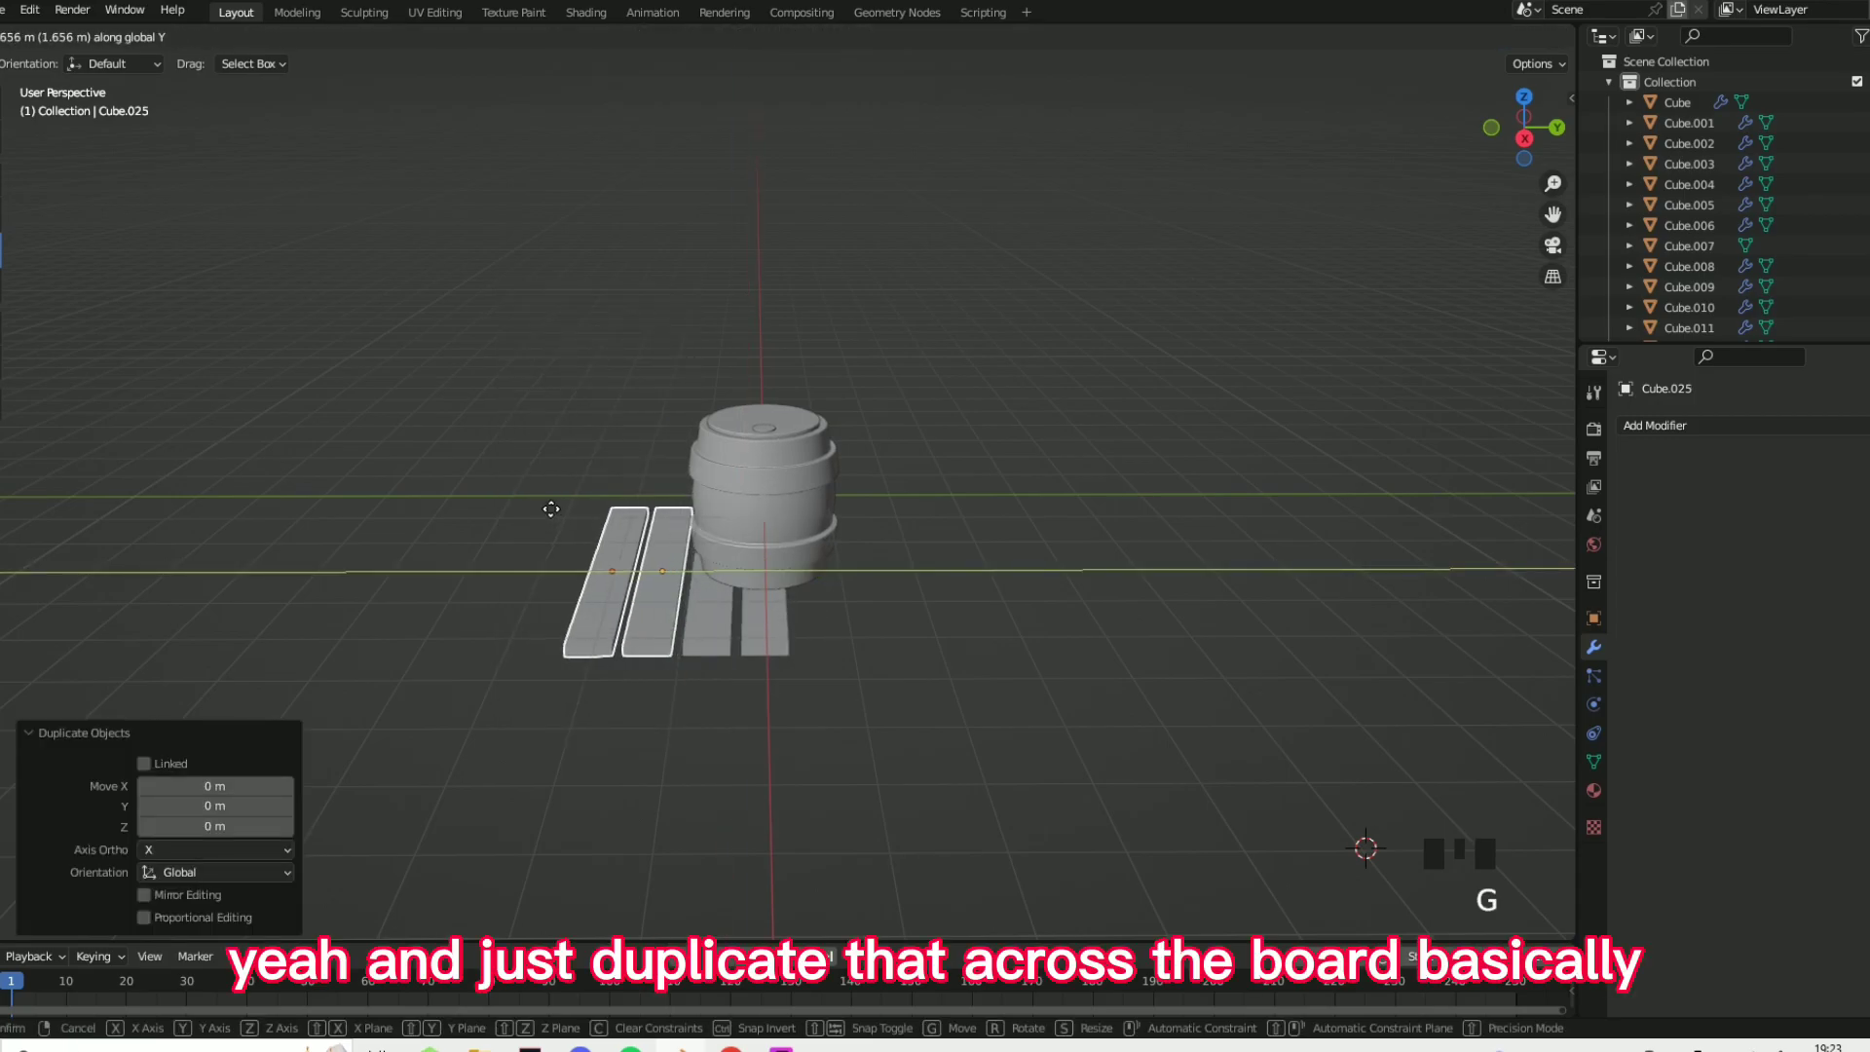
pyautogui.click(554, 509)
# - Duplicate the four planks to the other side for eight, then nudge one along Y
pyautogui.keyDown('shift'); pyautogui.click(717, 618); pyautogui.keyUp('shift')
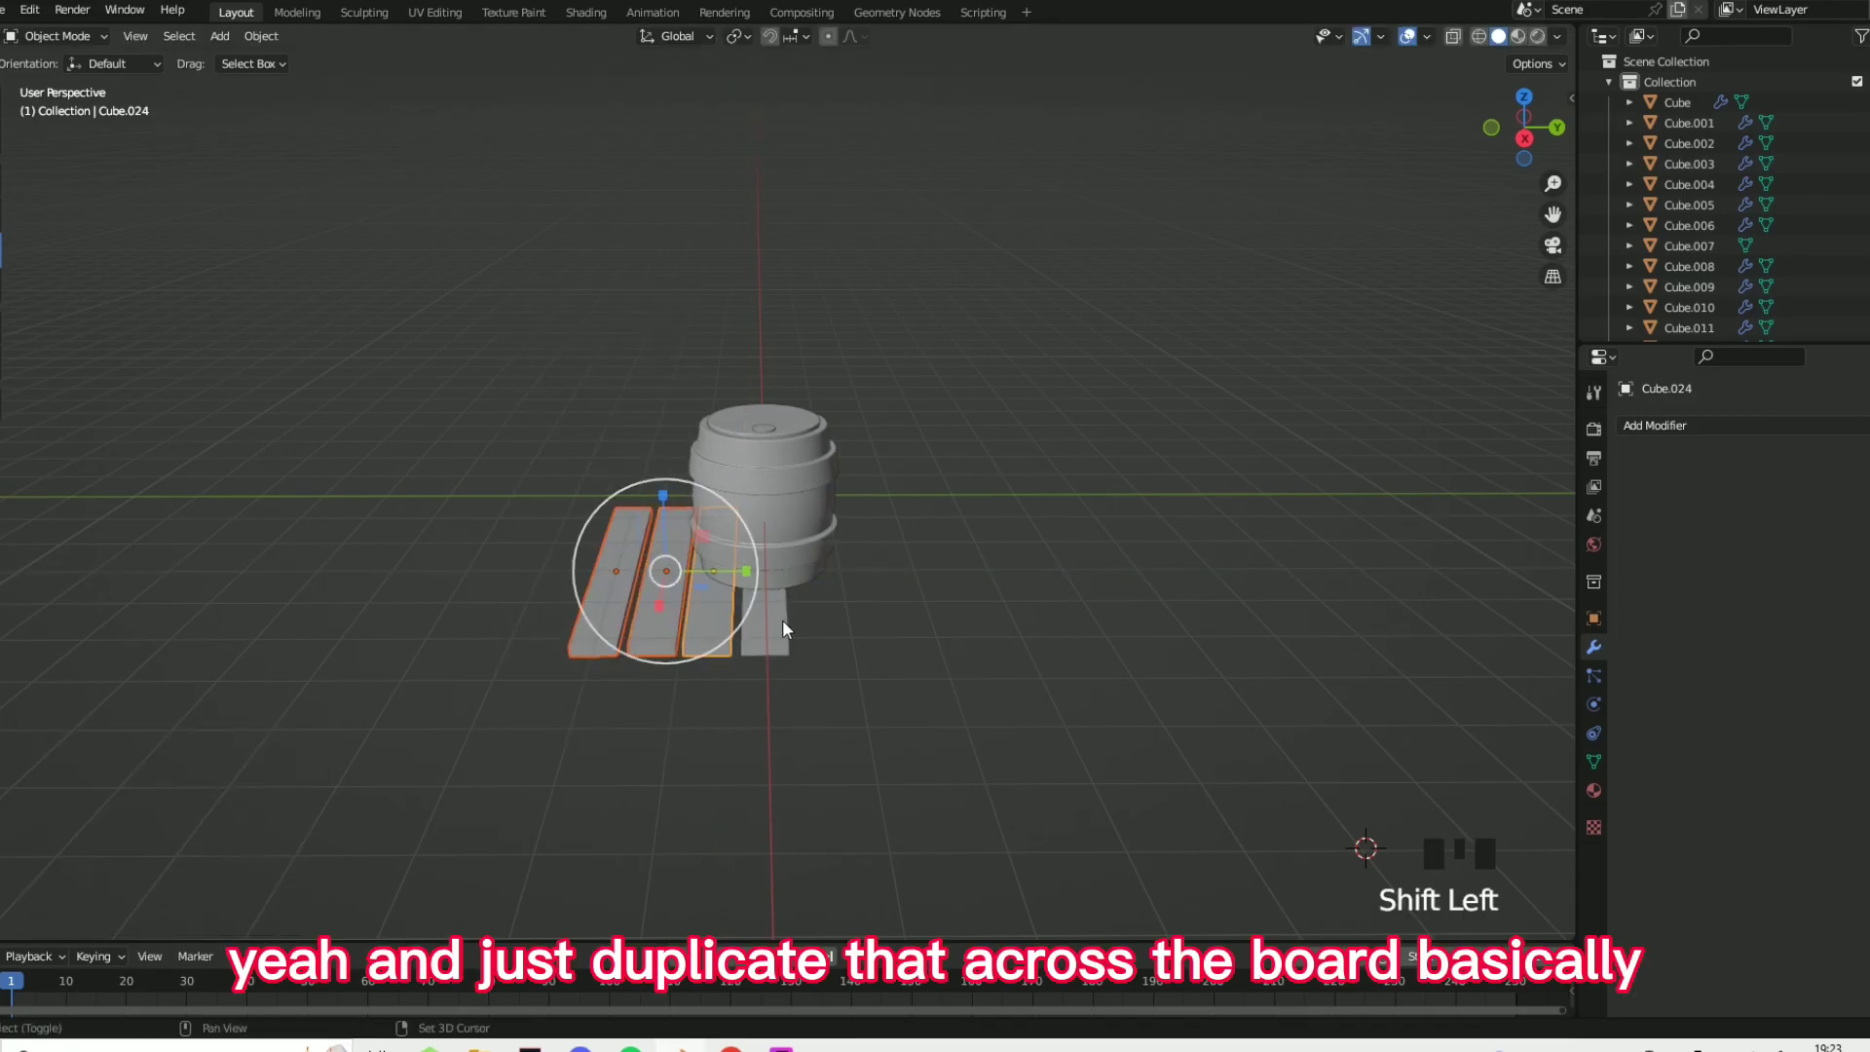
pyautogui.keyDown('shift'); pyautogui.click(781, 619); pyautogui.keyUp('shift')
pyautogui.rightClick(641, 603)
pyautogui.click(640, 604)
pyautogui.press('g')
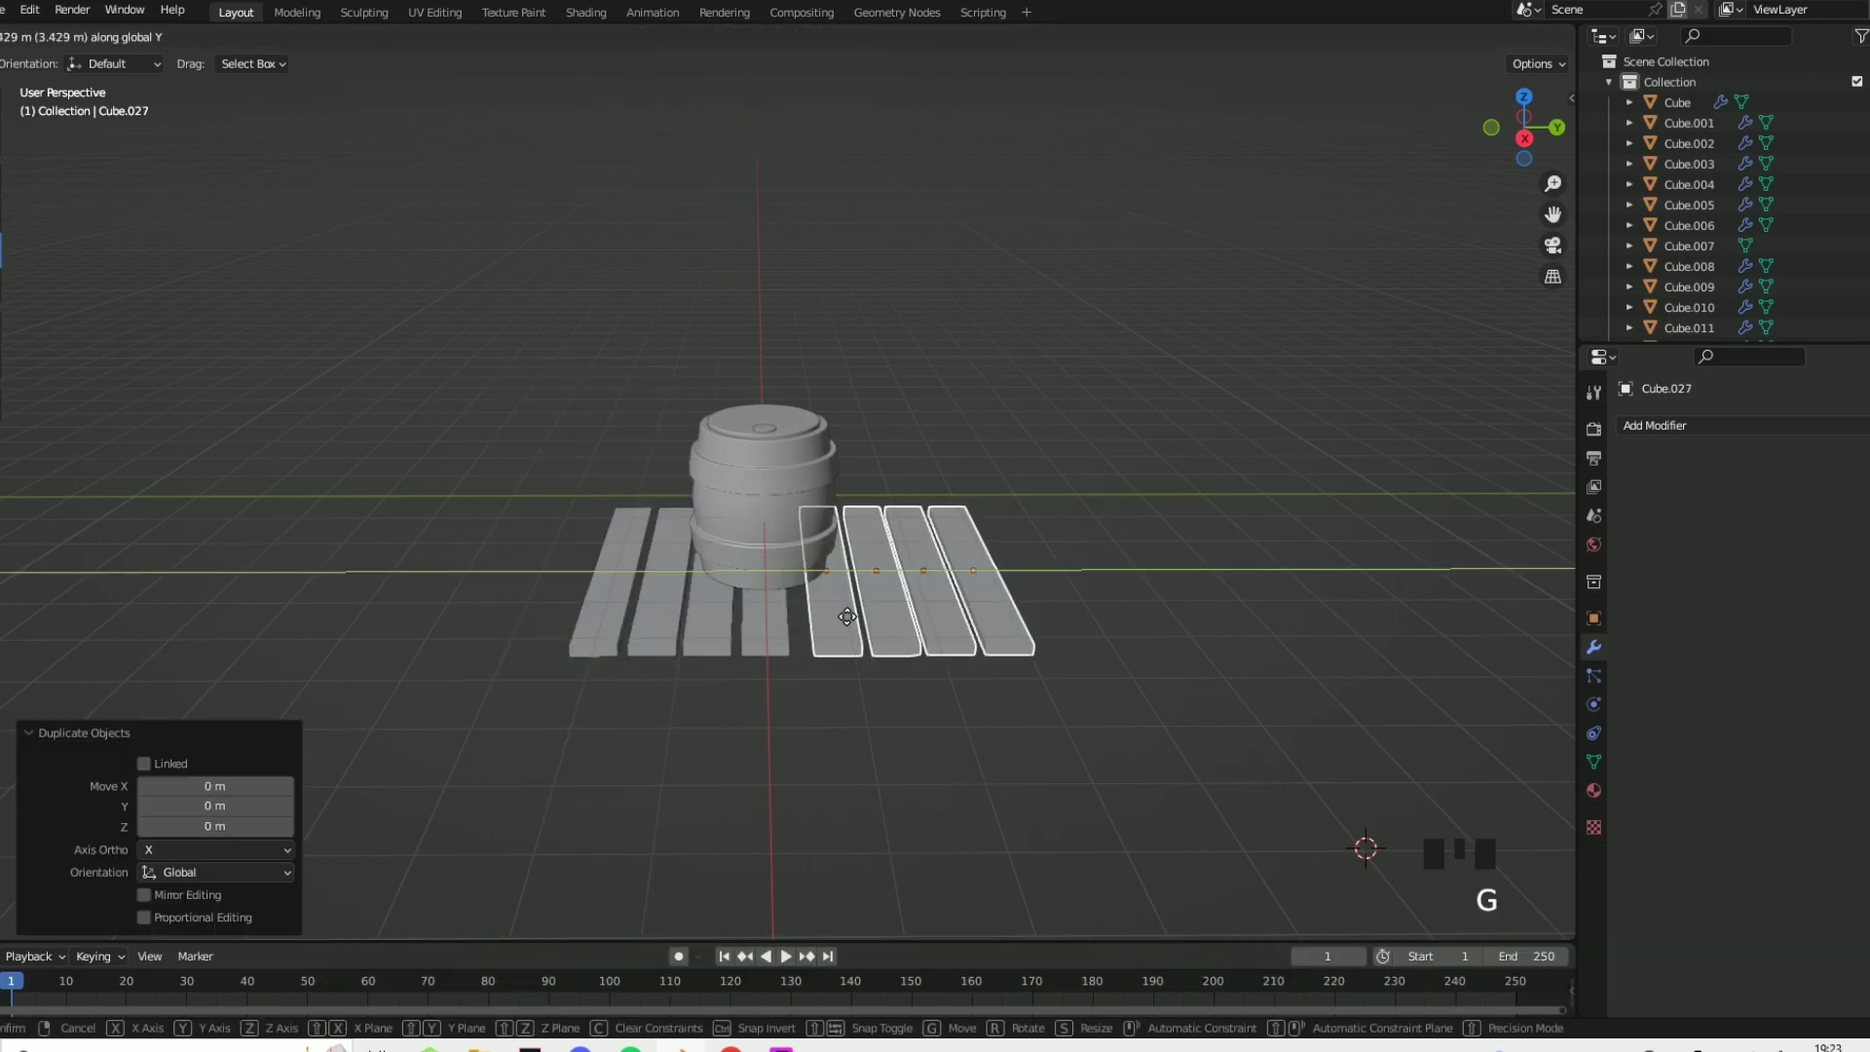
pyautogui.click(876, 576)
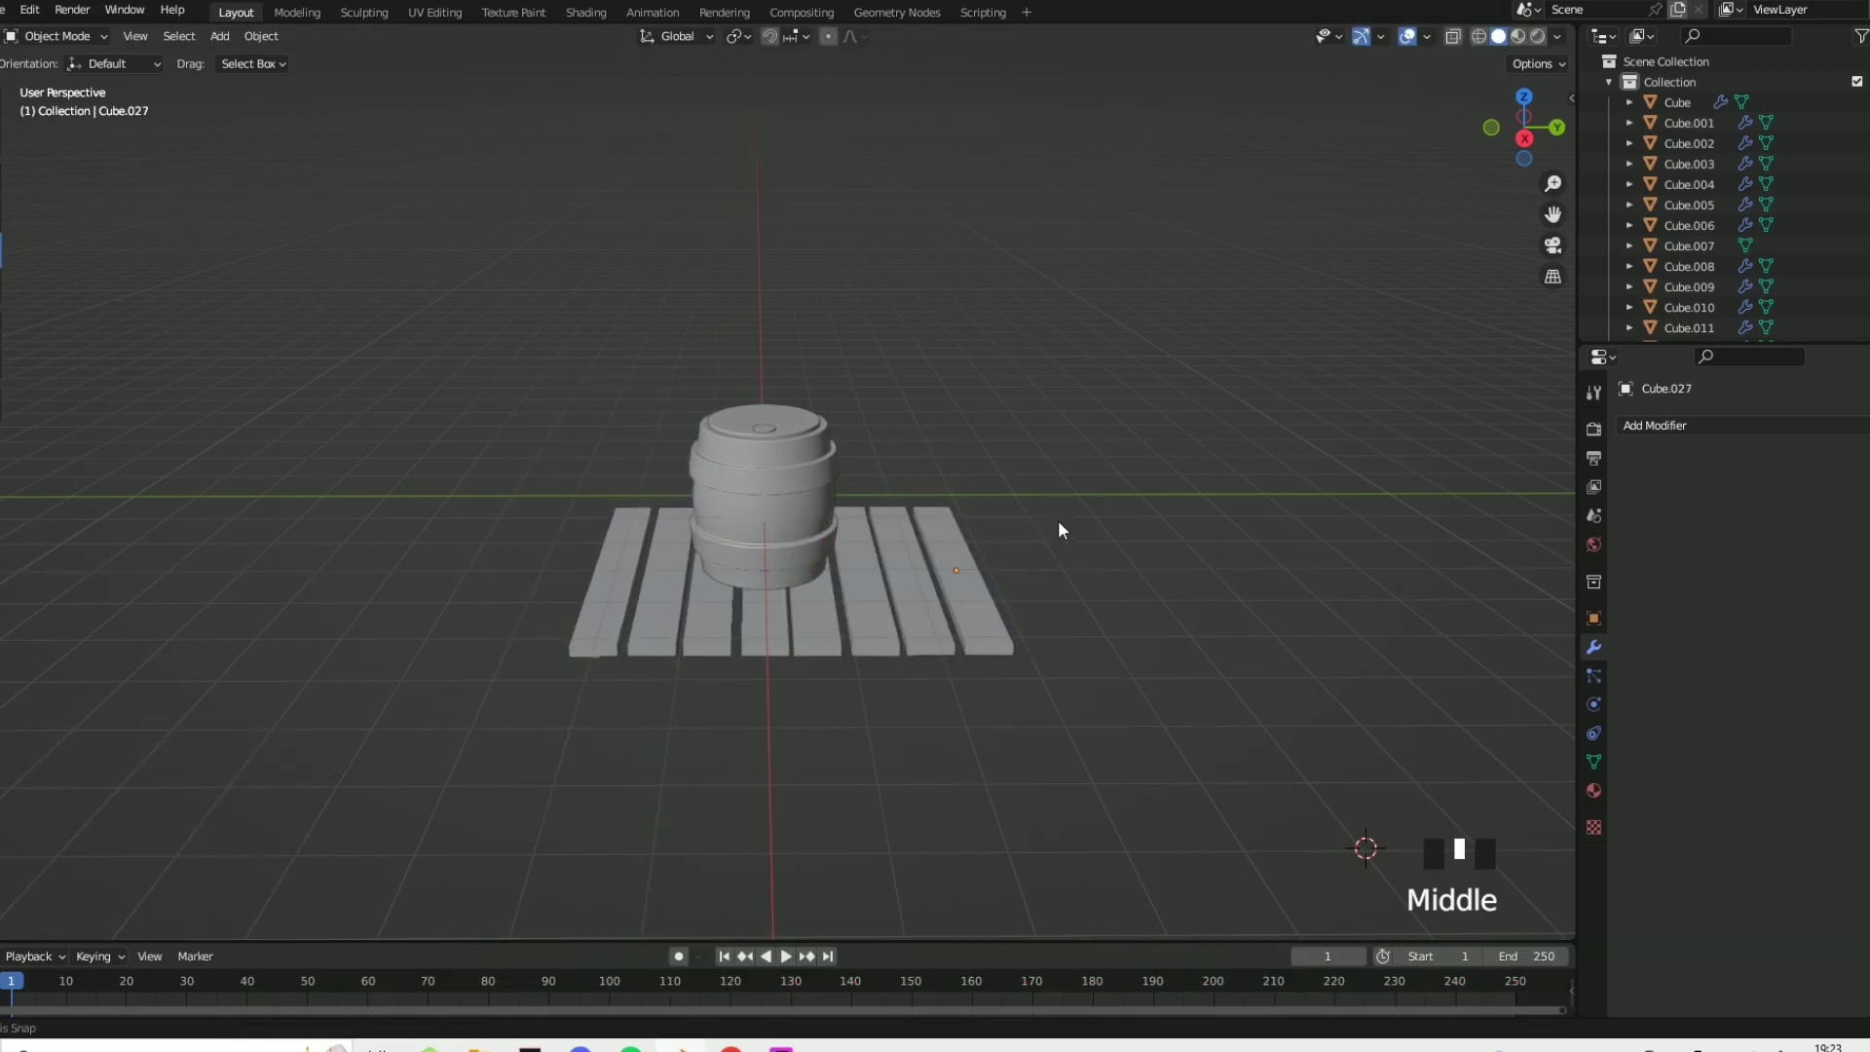
pyautogui.moveTo(1061, 526); pyautogui.dragTo(832, 602, button='middle')
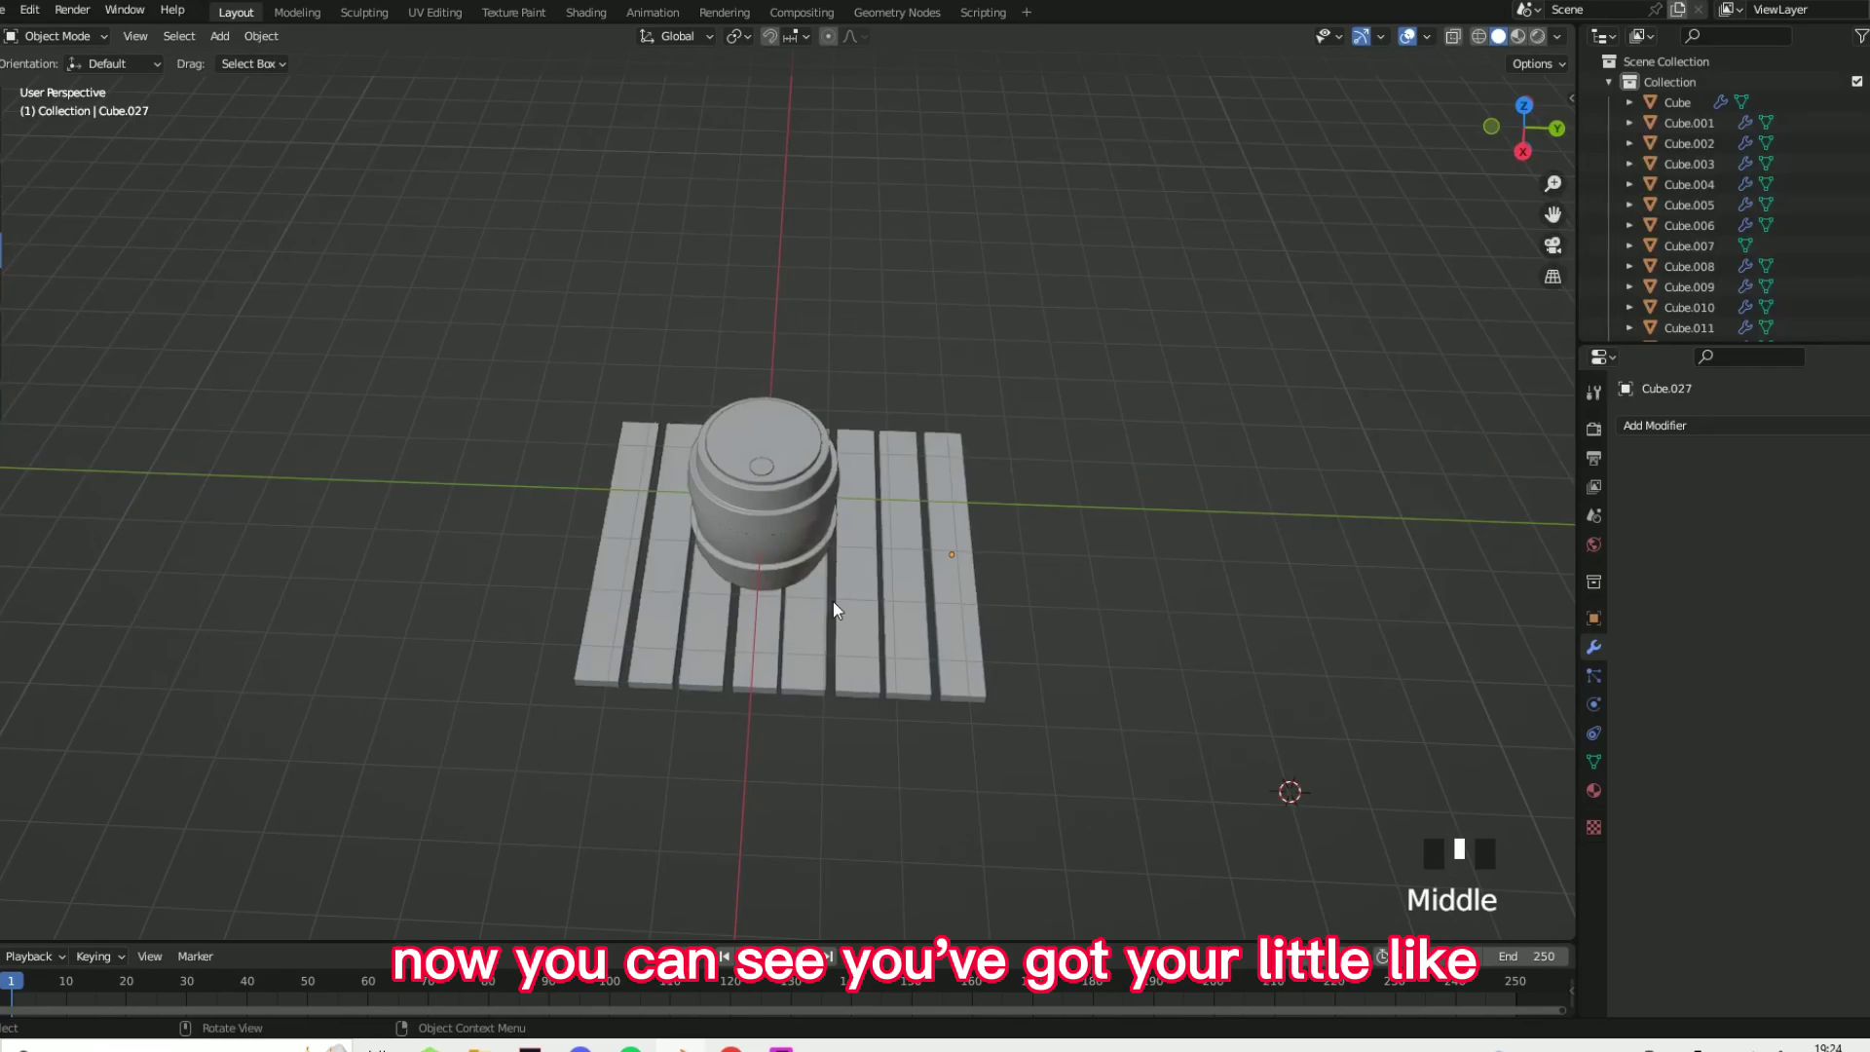
pyautogui.click(823, 633)
pyautogui.press('g')
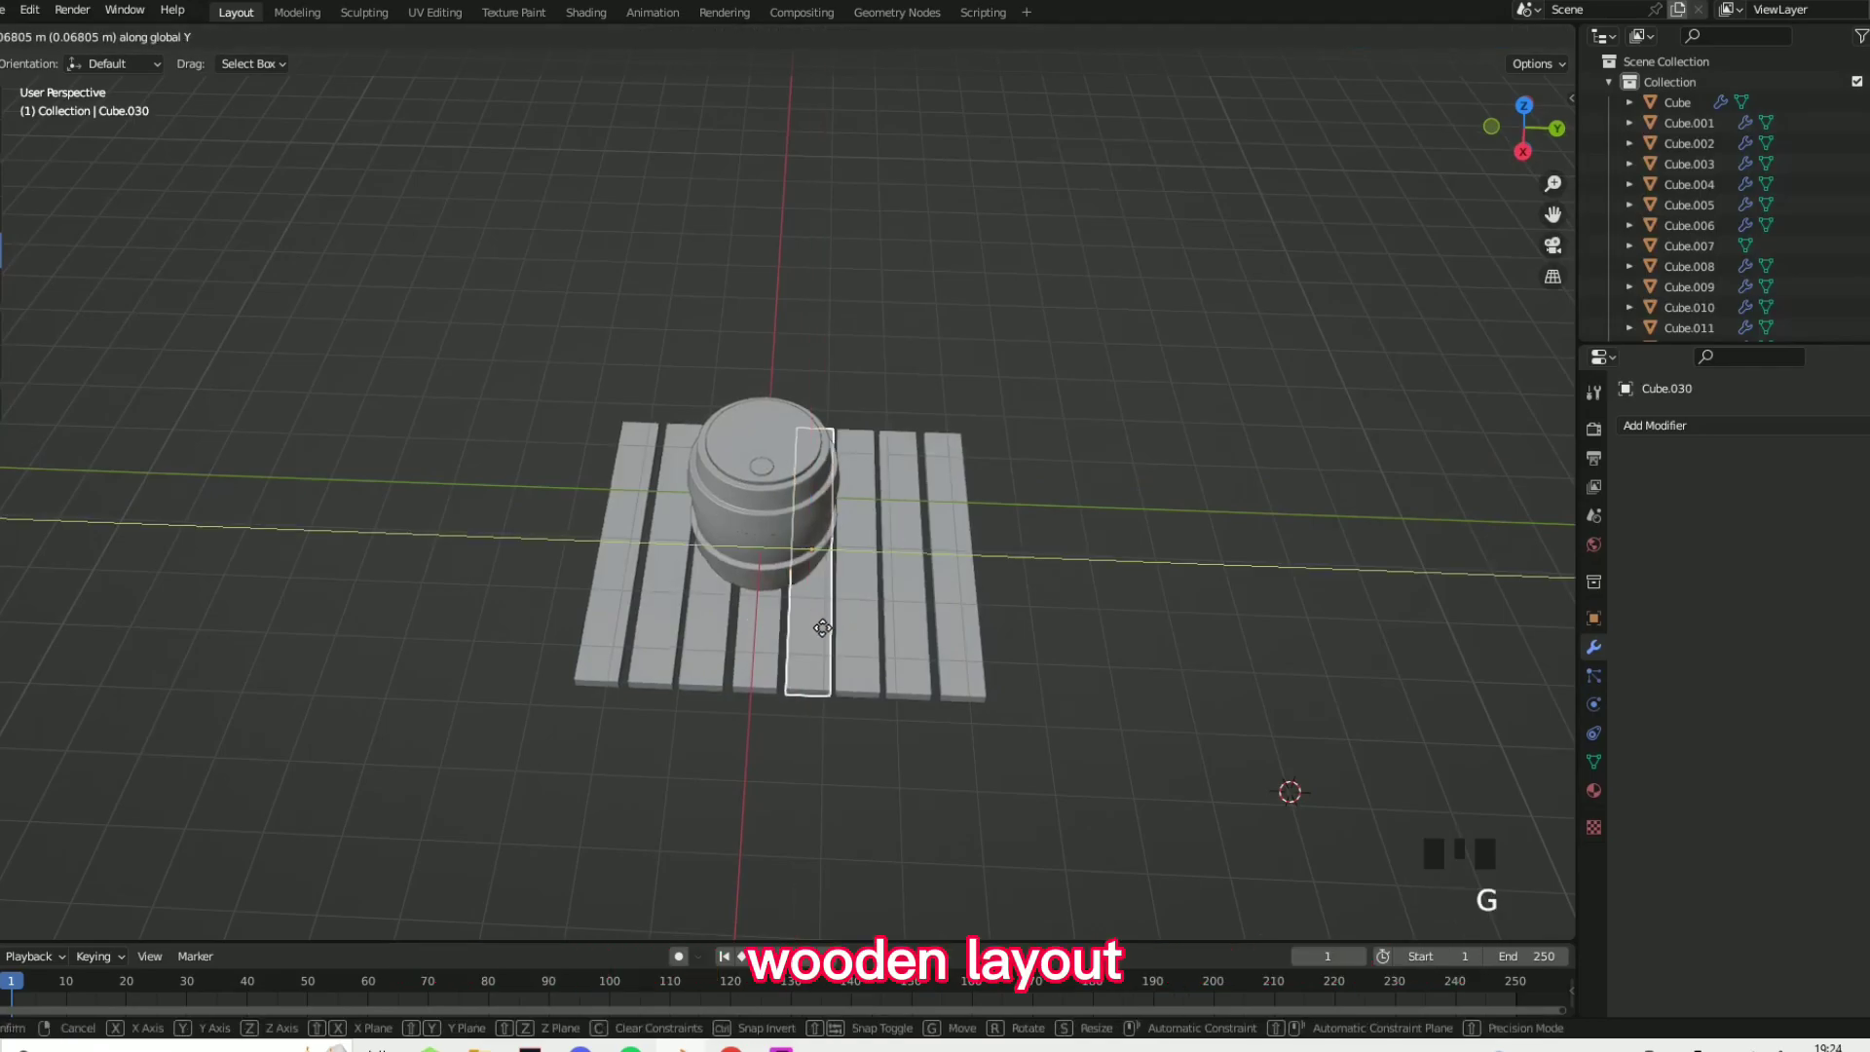
# - Duplicate the middle plank in place and rotate the copy 90° about Z, across the deck planks
pyautogui.click(824, 635)
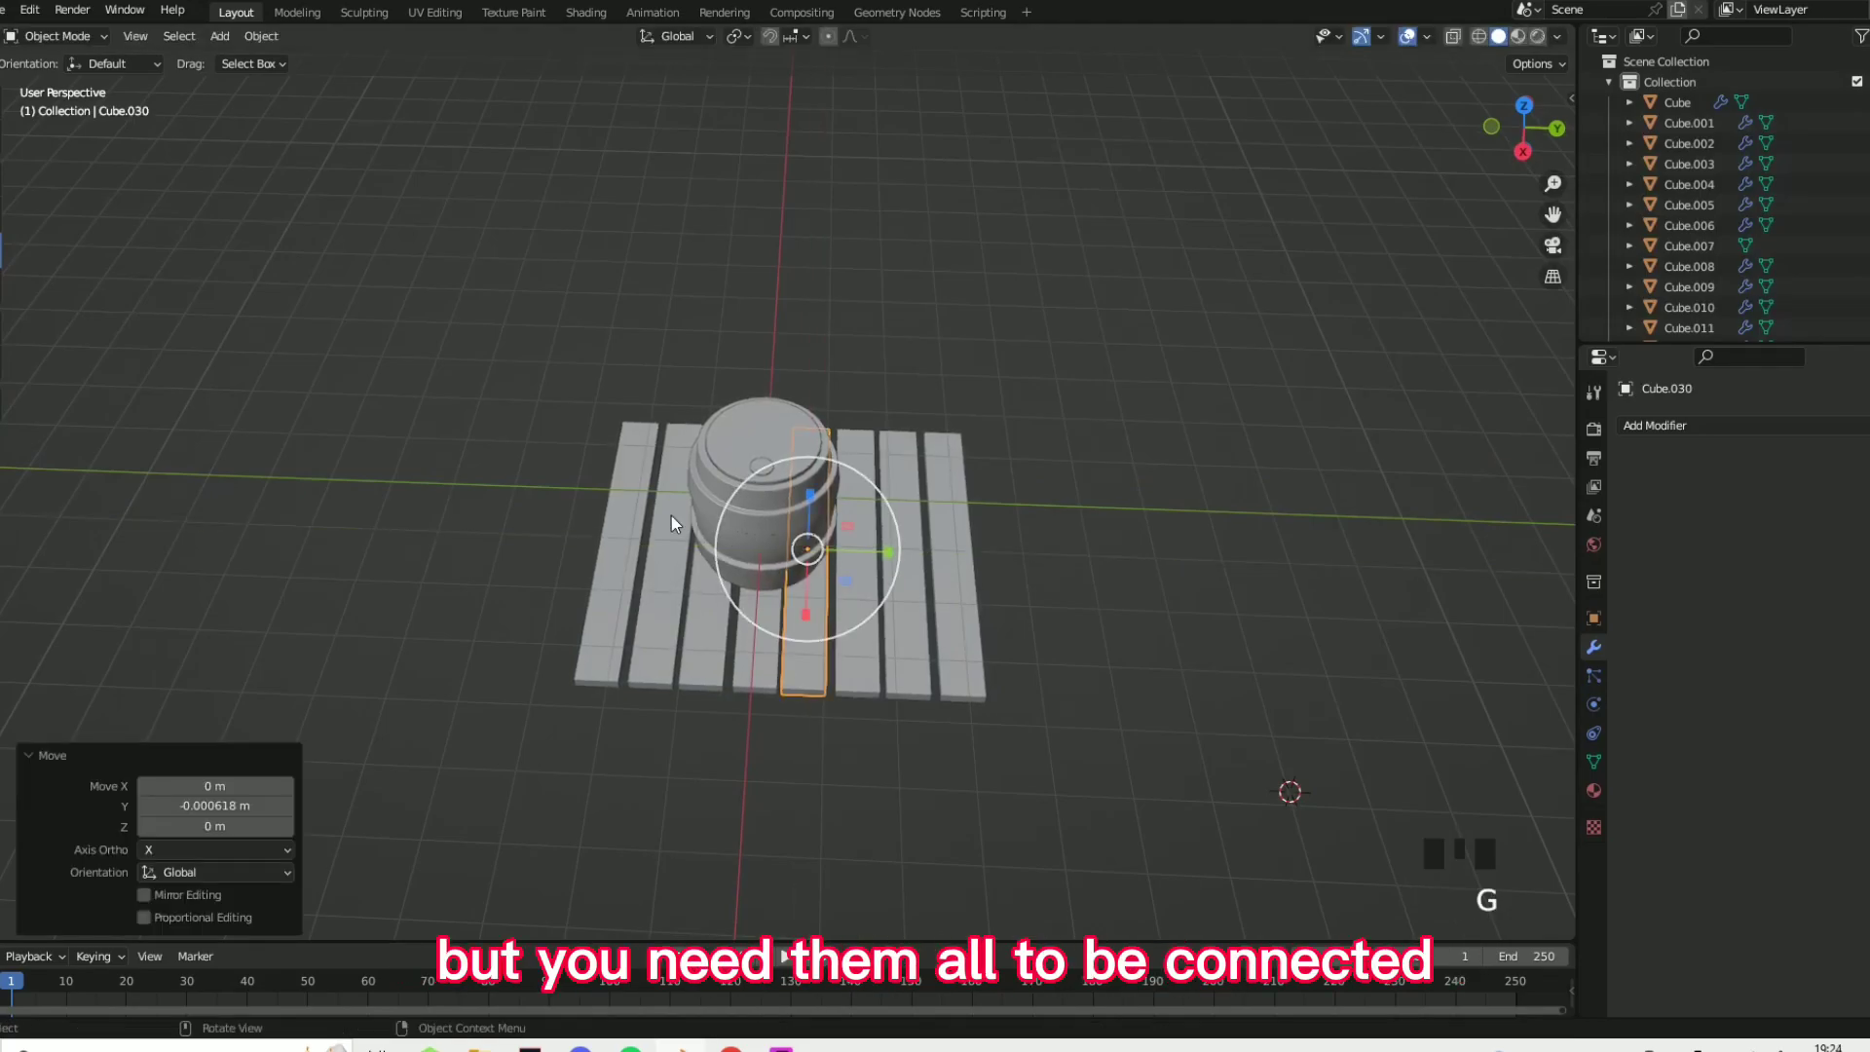
pyautogui.click(767, 632)
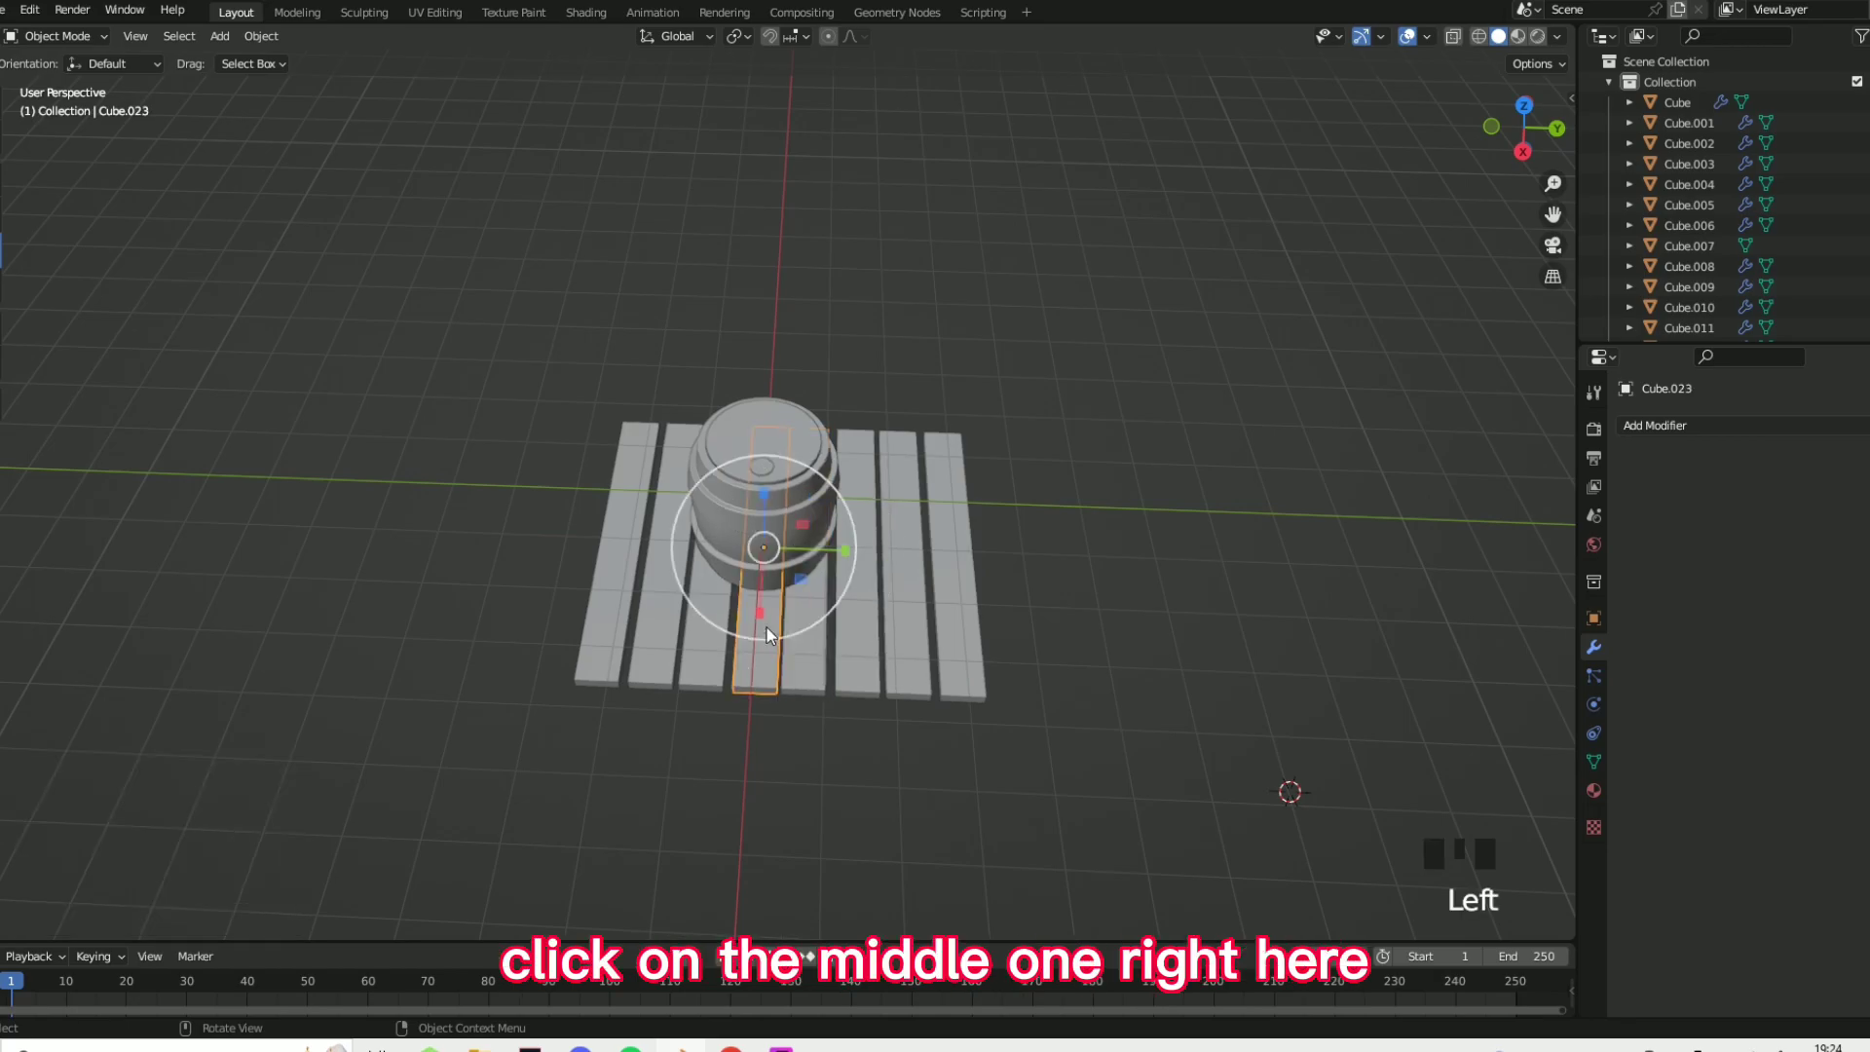
pyautogui.rightClick(767, 627)
pyautogui.click(766, 625)
pyautogui.rightClick(768, 628)
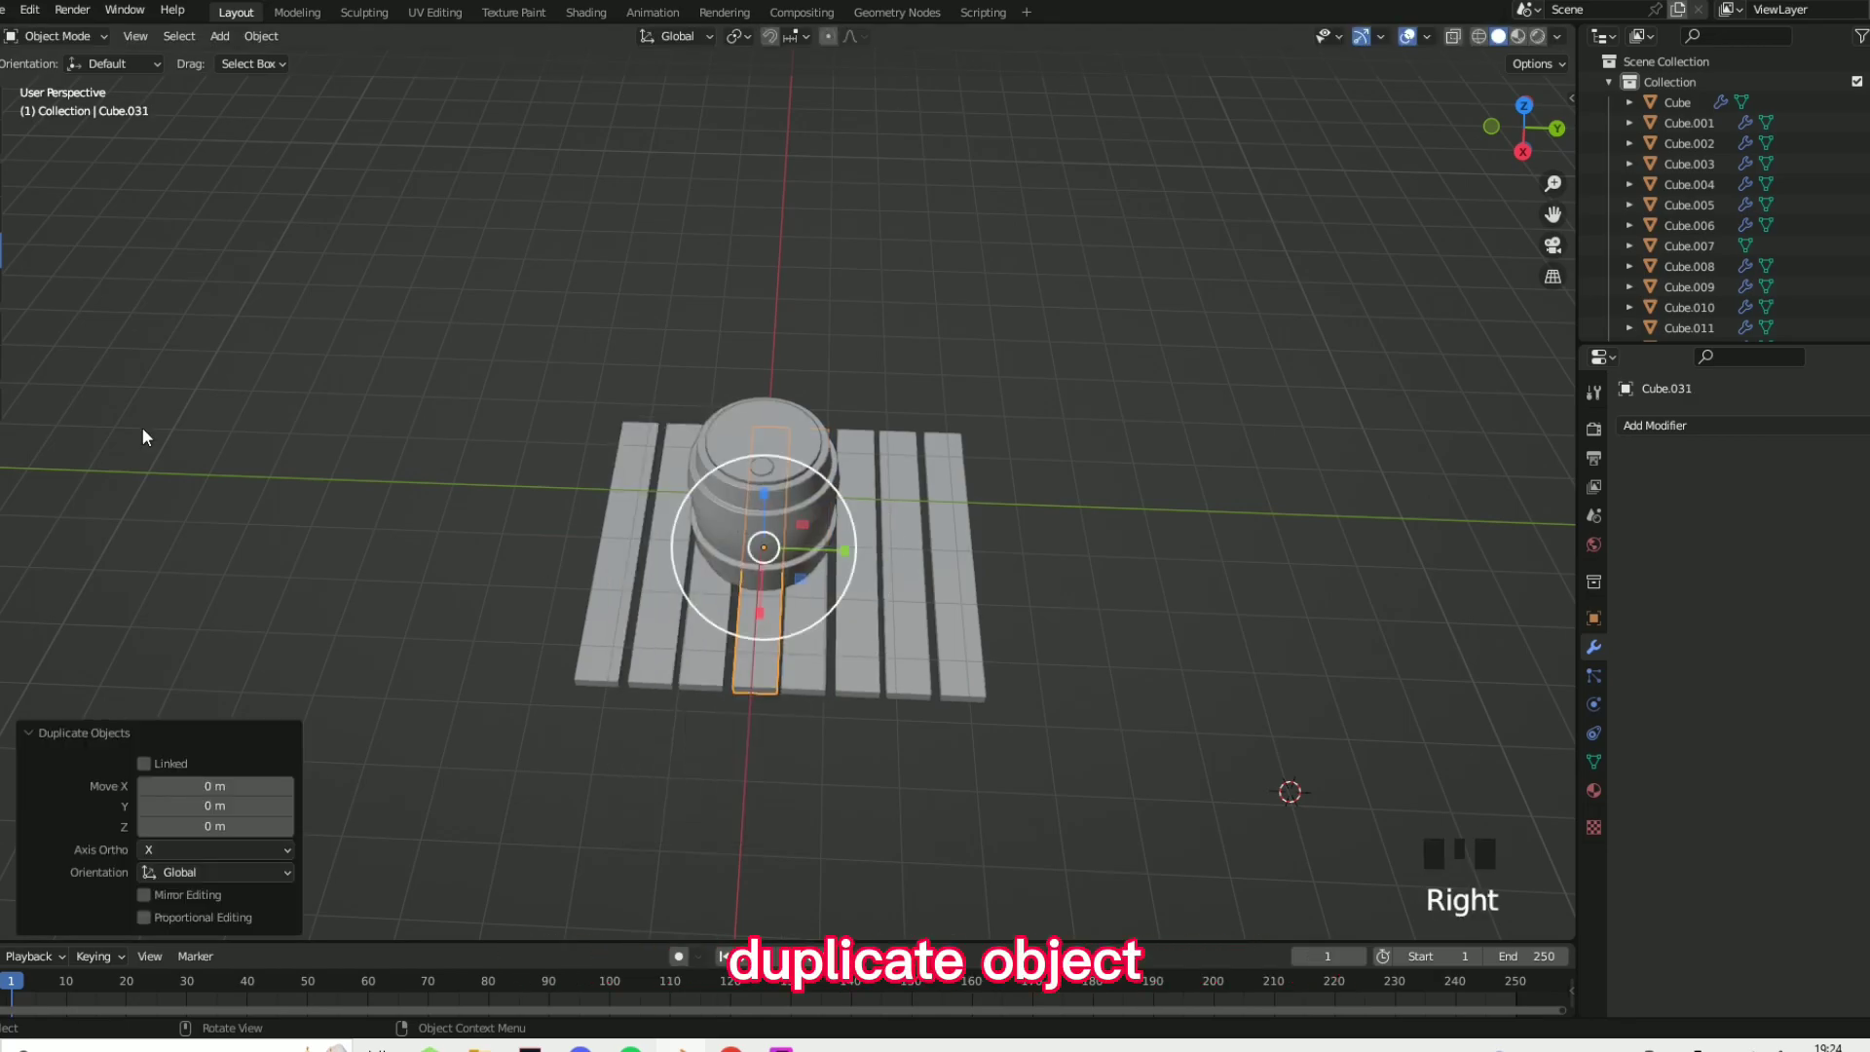
pyautogui.click(1, 215)
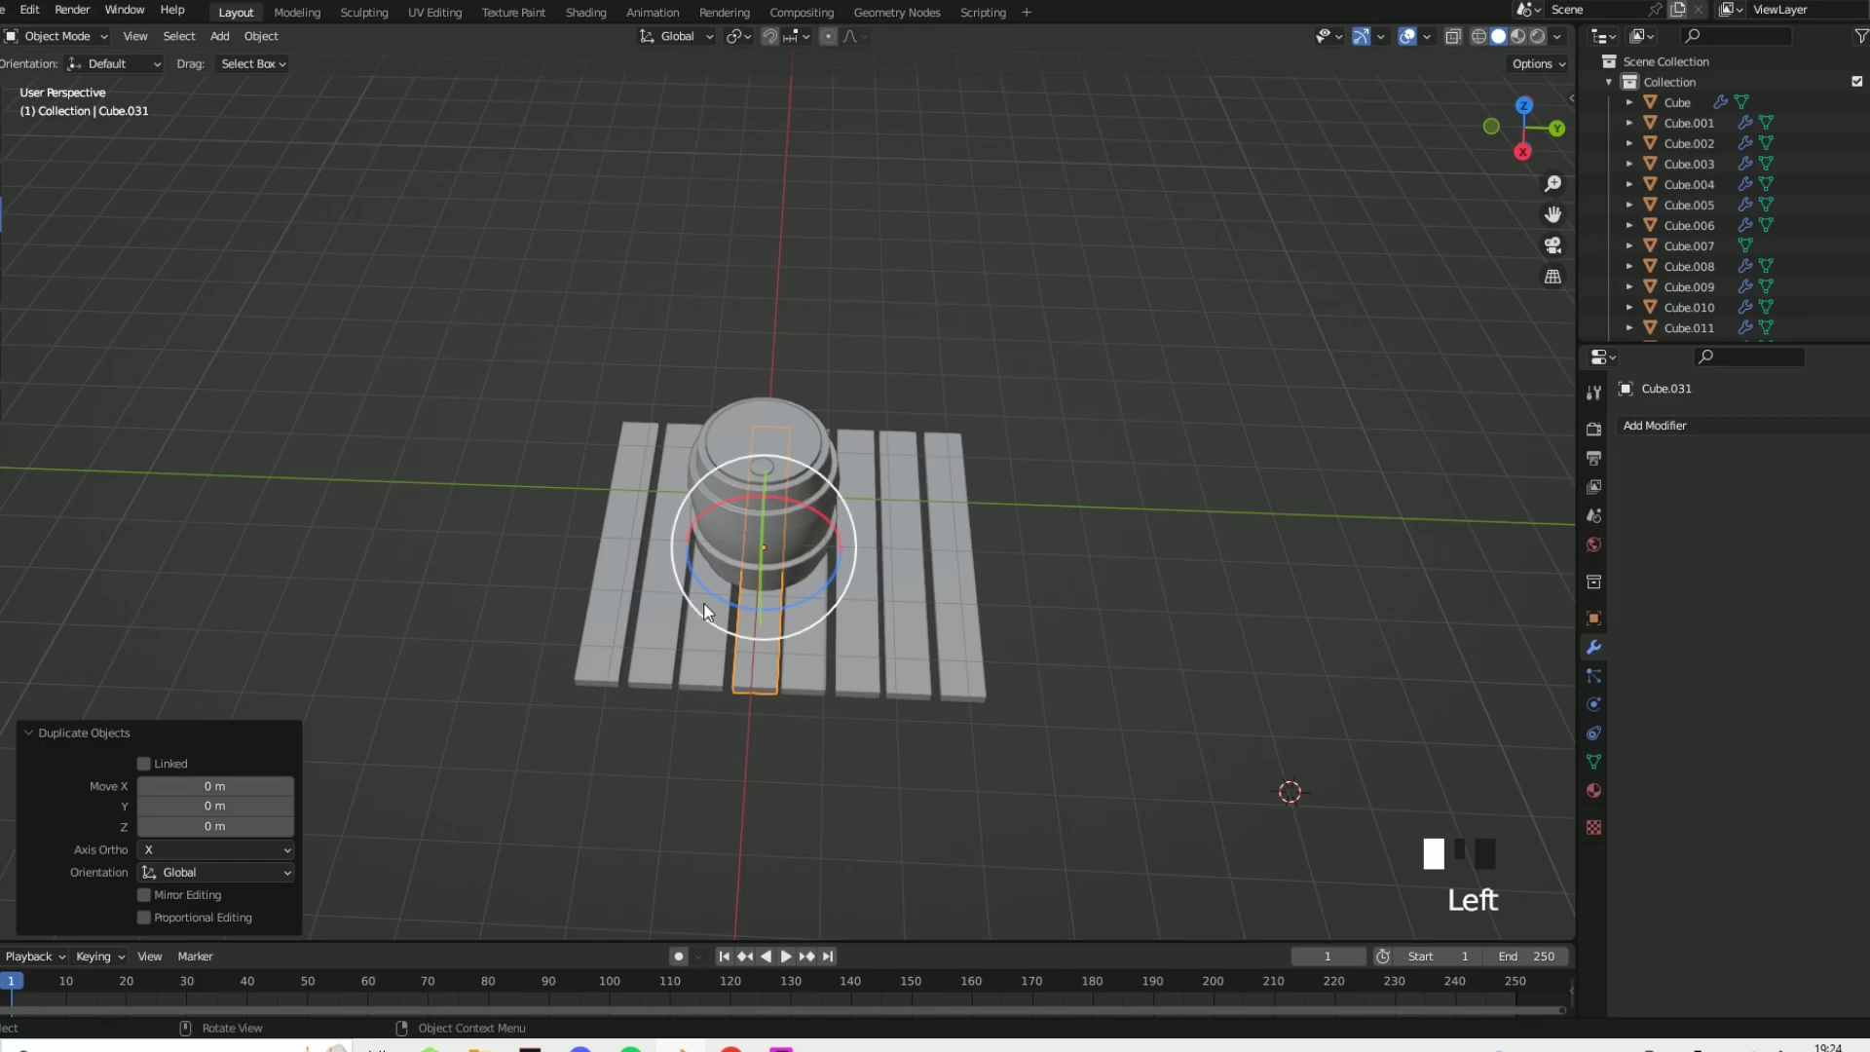
pyautogui.moveTo(709, 592); pyautogui.dragTo(624, 348)
pyautogui.moveTo(775, 594); pyautogui.dragTo(423, 383, button='middle')
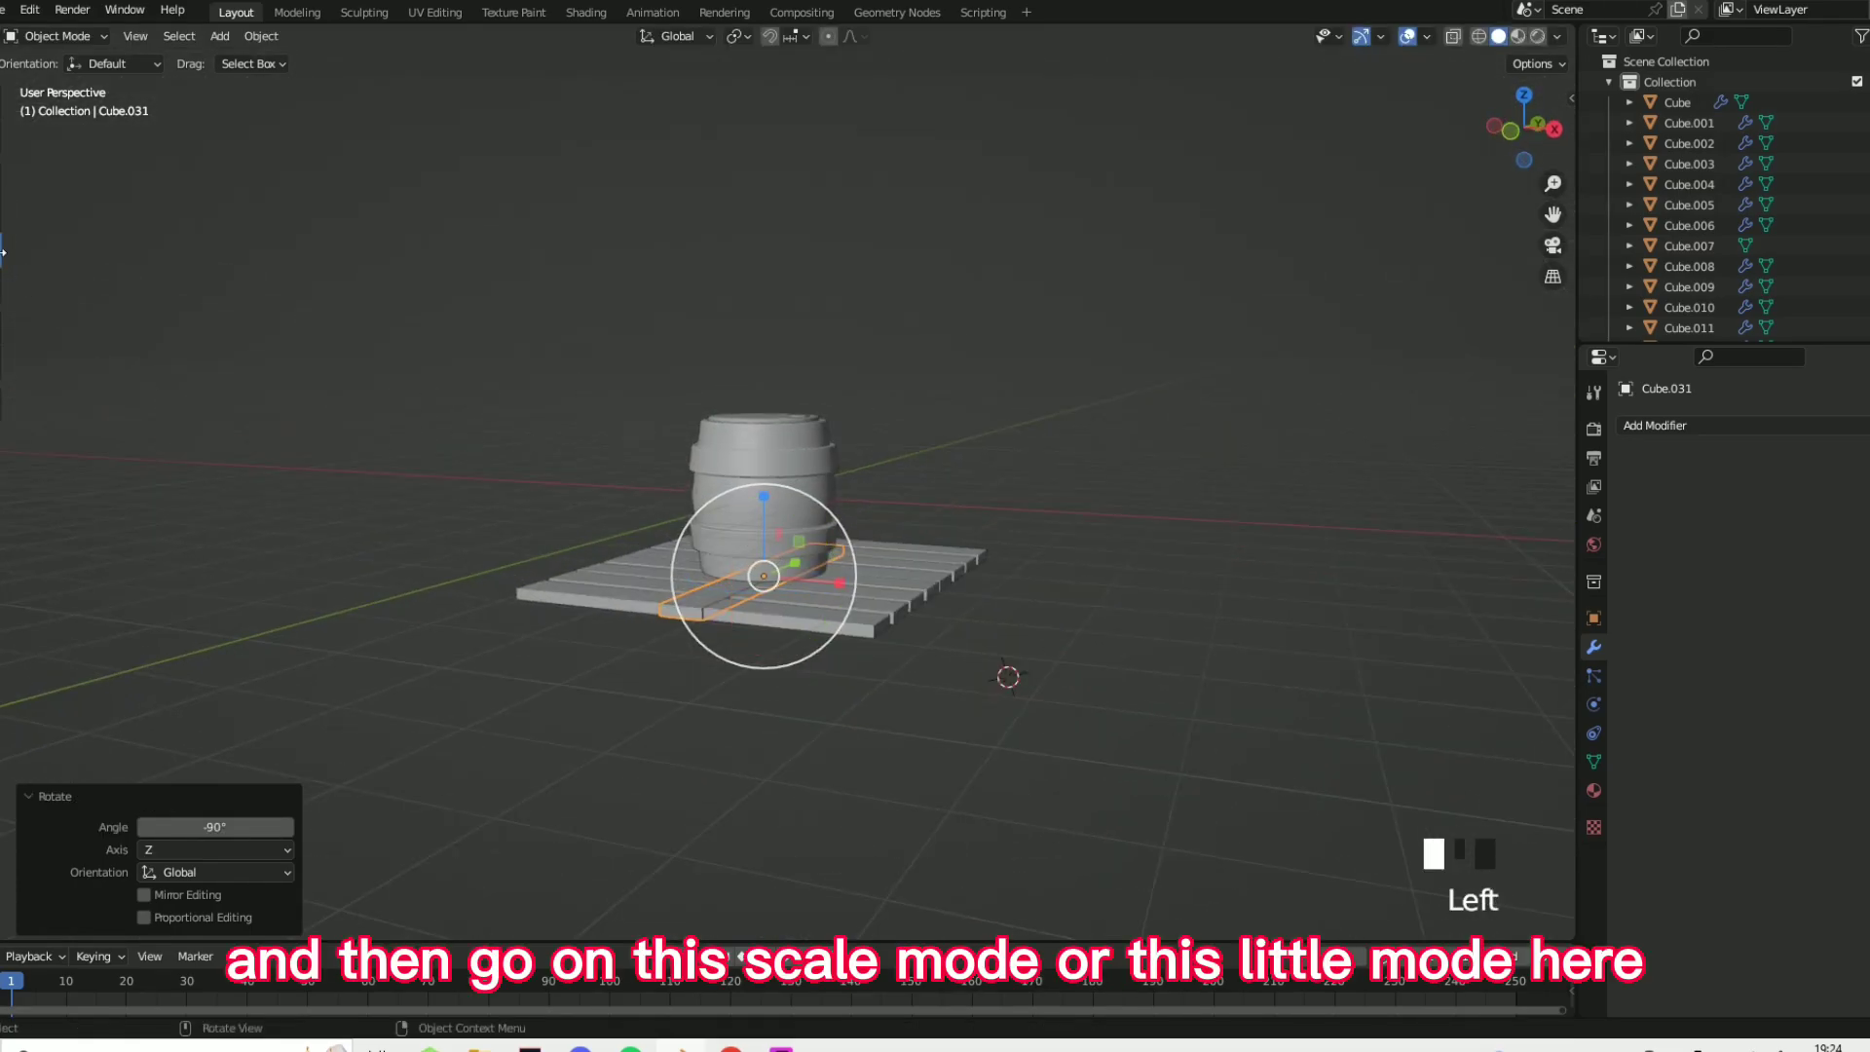
# - Flatten the cross plank on Z, stretch it across the pallet, and position it along Y
pyautogui.moveTo(761, 500); pyautogui.dragTo(768, 517)
pyautogui.moveTo(1005, 611); pyautogui.dragTo(1006, 612)
pyautogui.moveTo(1006, 612); pyautogui.dragTo(840, 535, button='middle')
pyautogui.moveTo(838, 536); pyautogui.dragTo(861, 540)
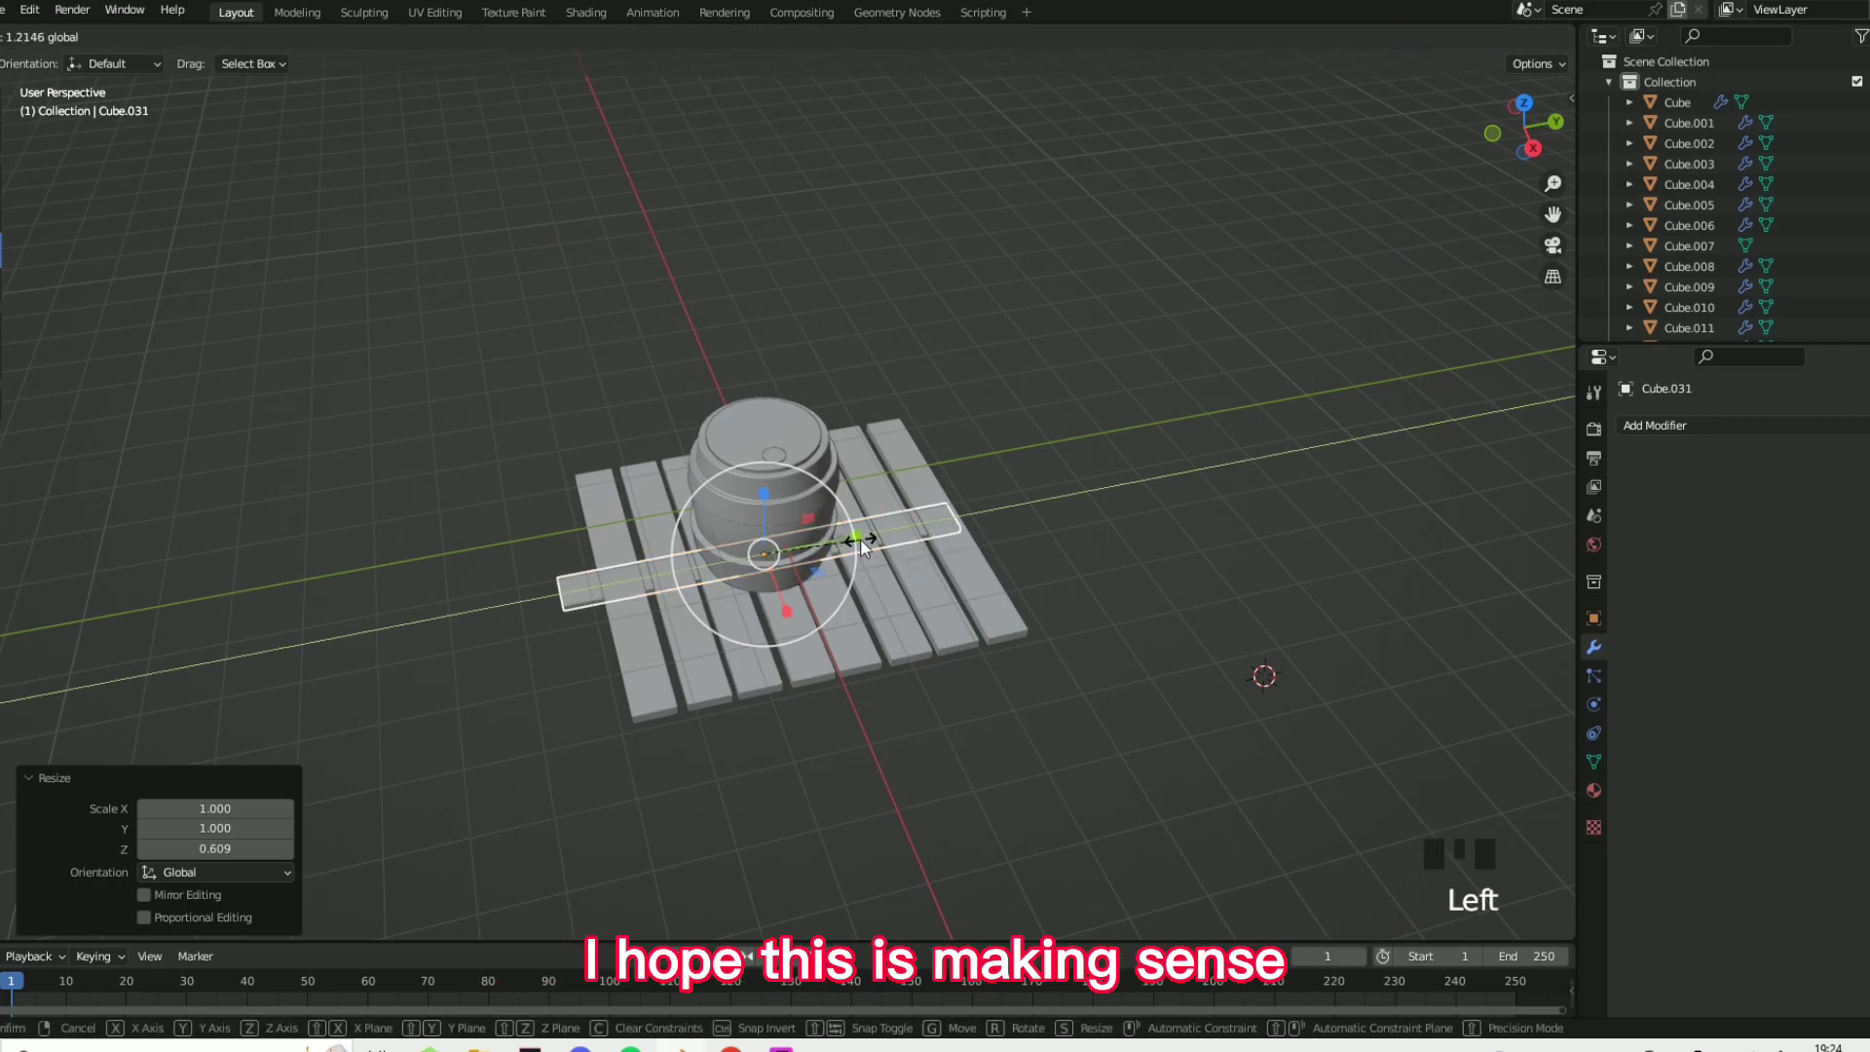
pyautogui.press('g')
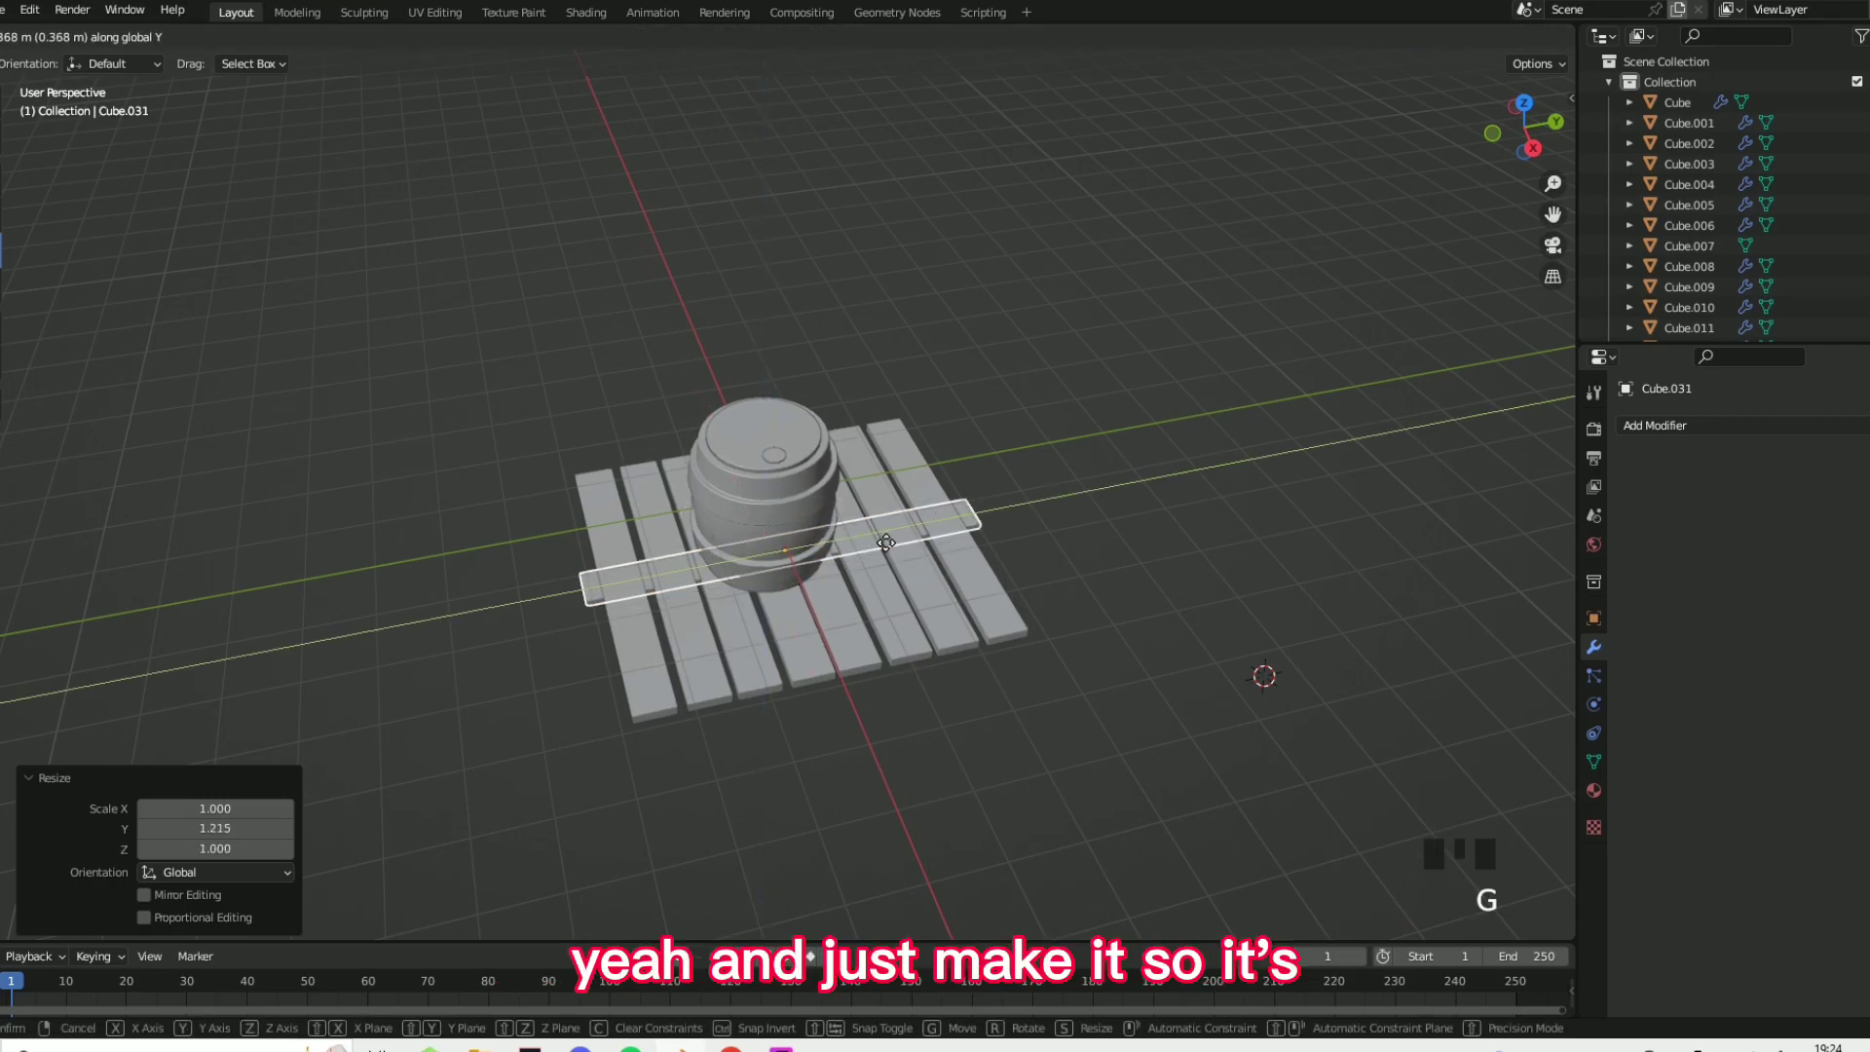
pyautogui.click(884, 565)
pyautogui.moveTo(884, 565); pyautogui.dragTo(1039, 688, button='middle')
pyautogui.scroll(2, 751, 565)
# - Duplicate the cross plank twice, sliding each copy along X to finish the pallet's cross planks
pyautogui.rightClick(746, 561)
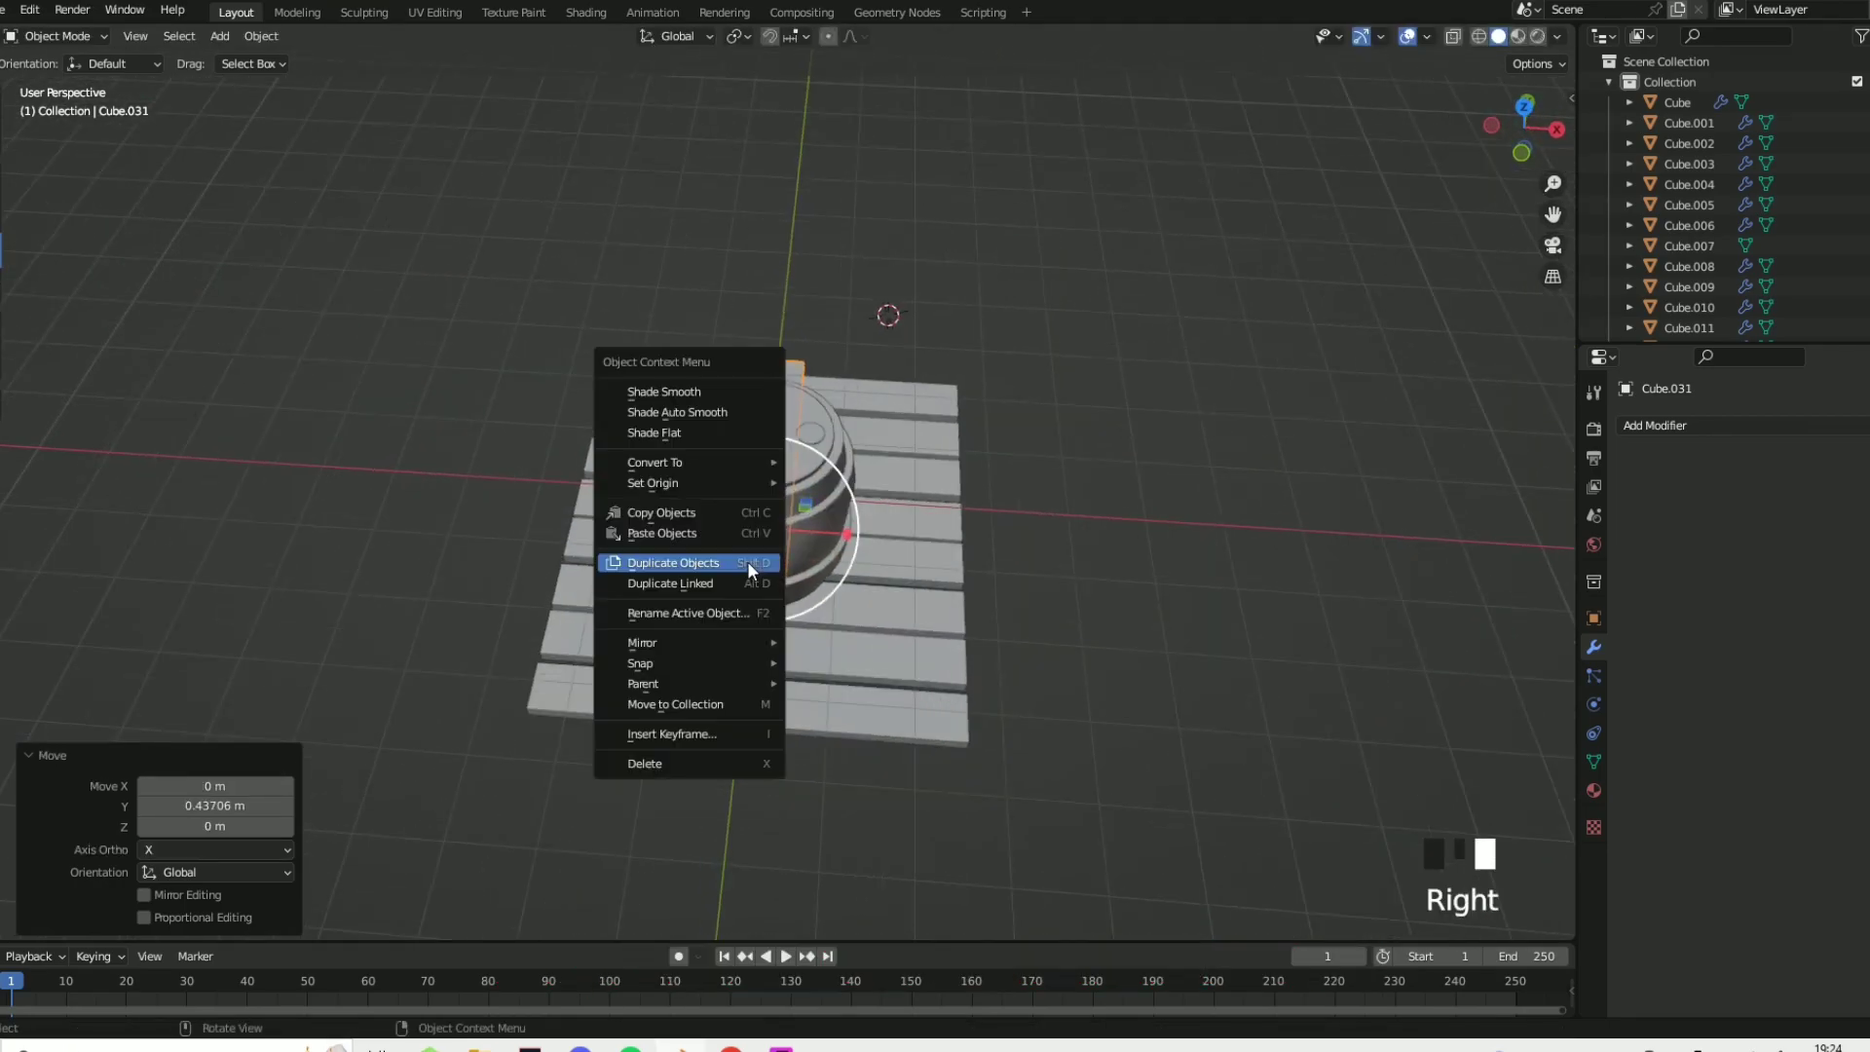
pyautogui.click(746, 561)
pyautogui.rightClick(746, 561)
pyautogui.press('g')
pyautogui.press('x')
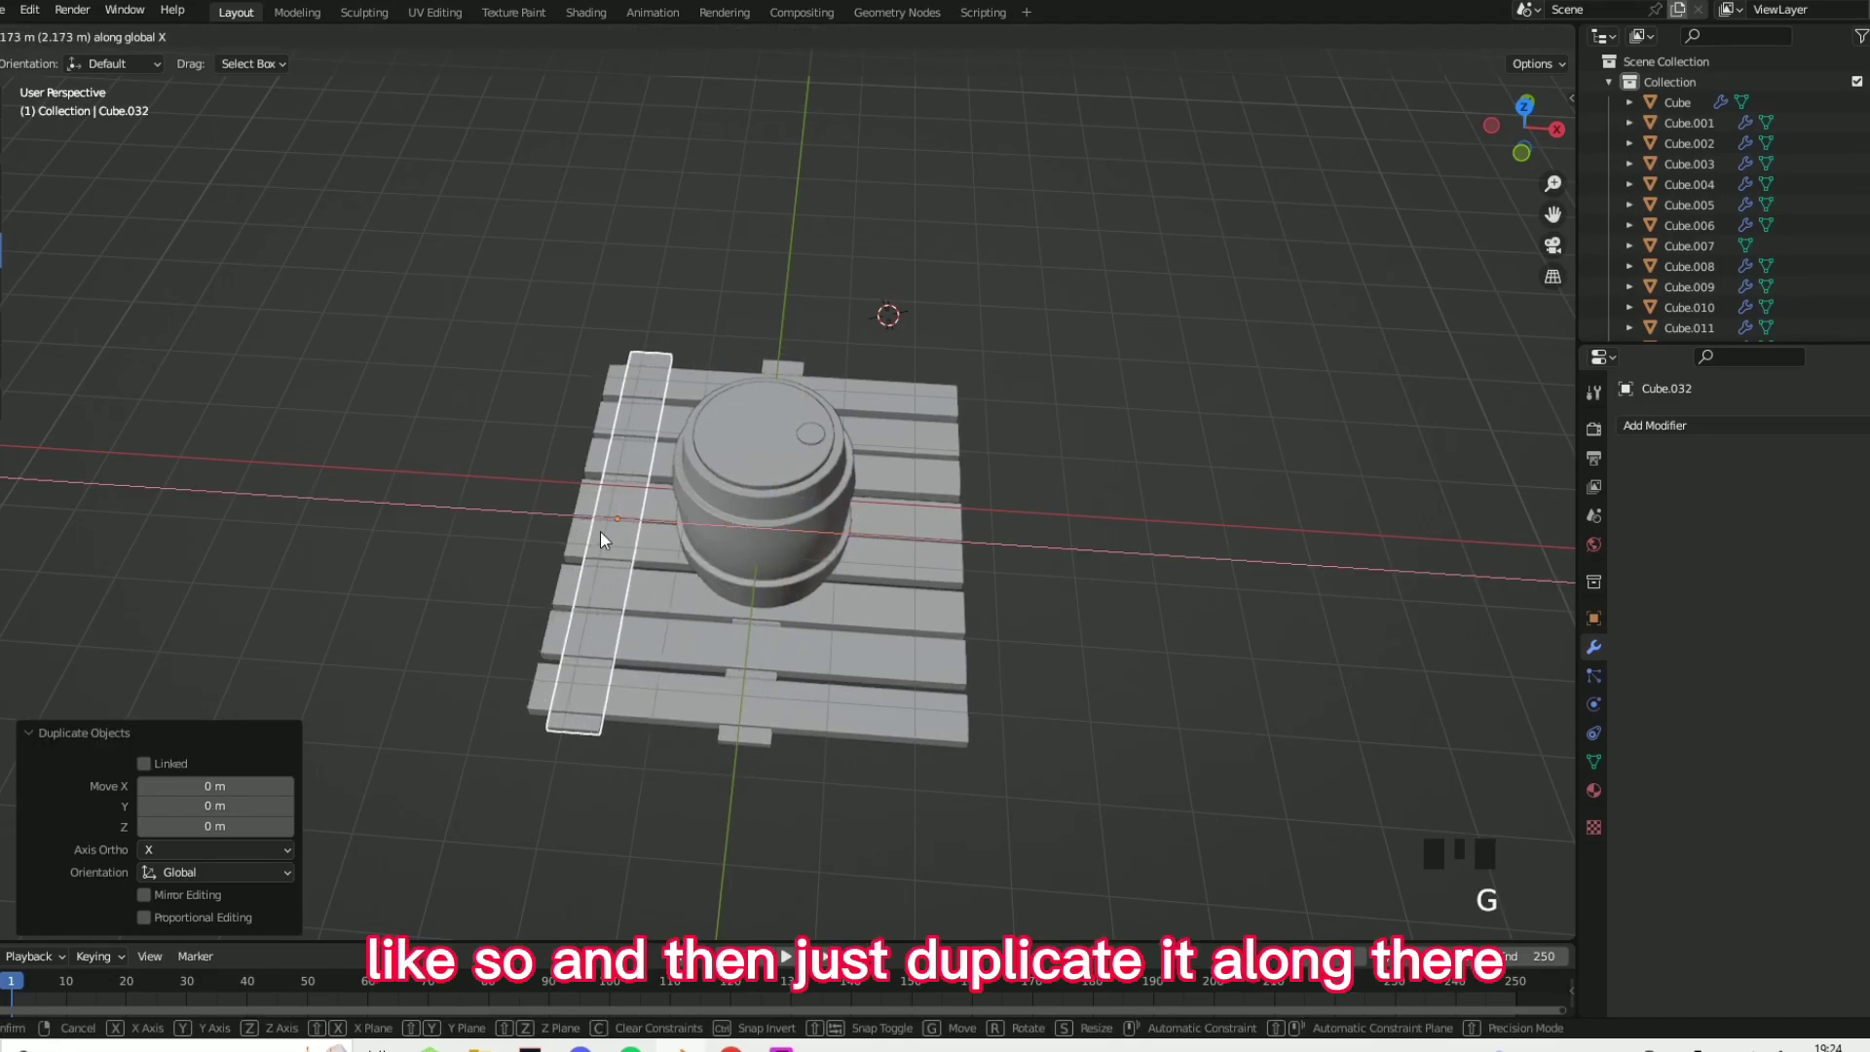
pyautogui.click(600, 530)
pyautogui.rightClick(600, 530)
pyautogui.click(600, 530)
pyautogui.rightClick(599, 530)
pyautogui.press('g')
pyautogui.press('x')
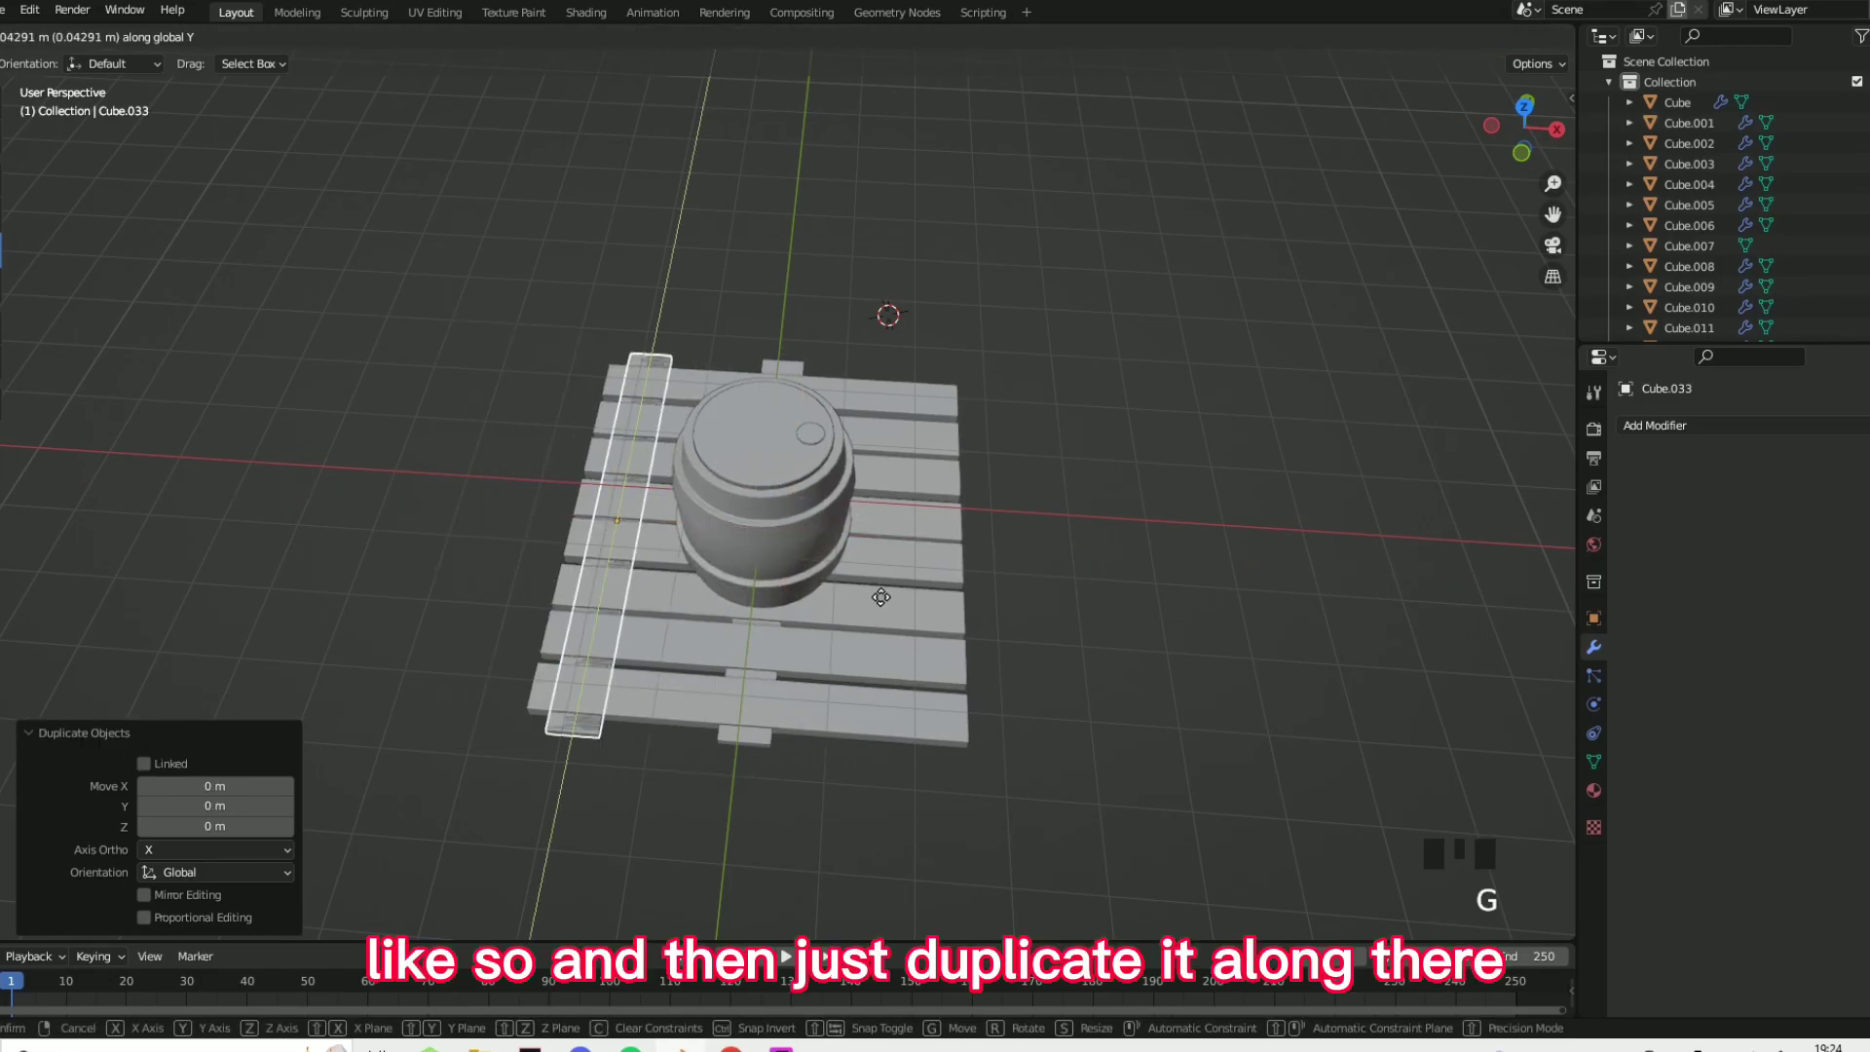
pyautogui.click(896, 611)
pyautogui.moveTo(1073, 596); pyautogui.dragTo(925, 555, button='middle')
pyautogui.scroll(3, 835, 492)
pyautogui.moveTo(835, 484); pyautogui.dragTo(795, 425, button='middle')
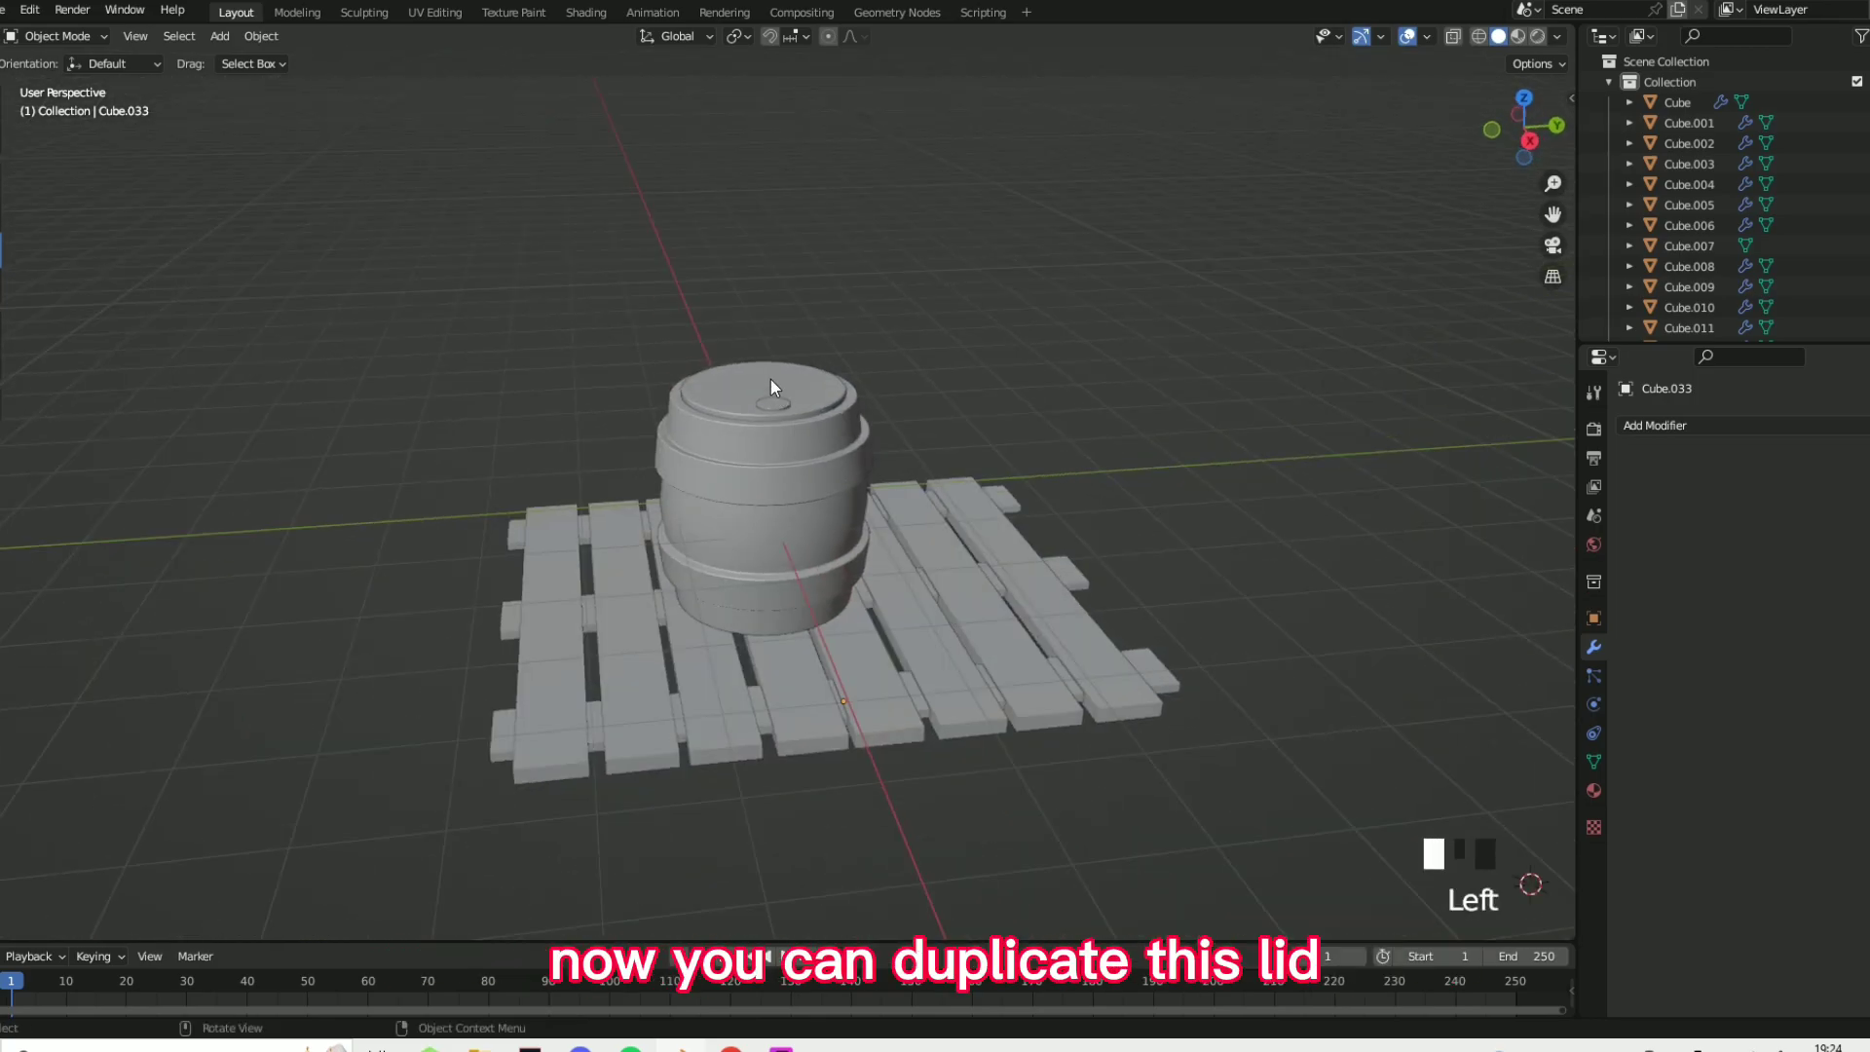
# - Select both barrel lid parts and duplicate them in place
pyautogui.click(771, 381)
pyautogui.keyDown('shift'); pyautogui.click(774, 401); pyautogui.keyUp('shift')
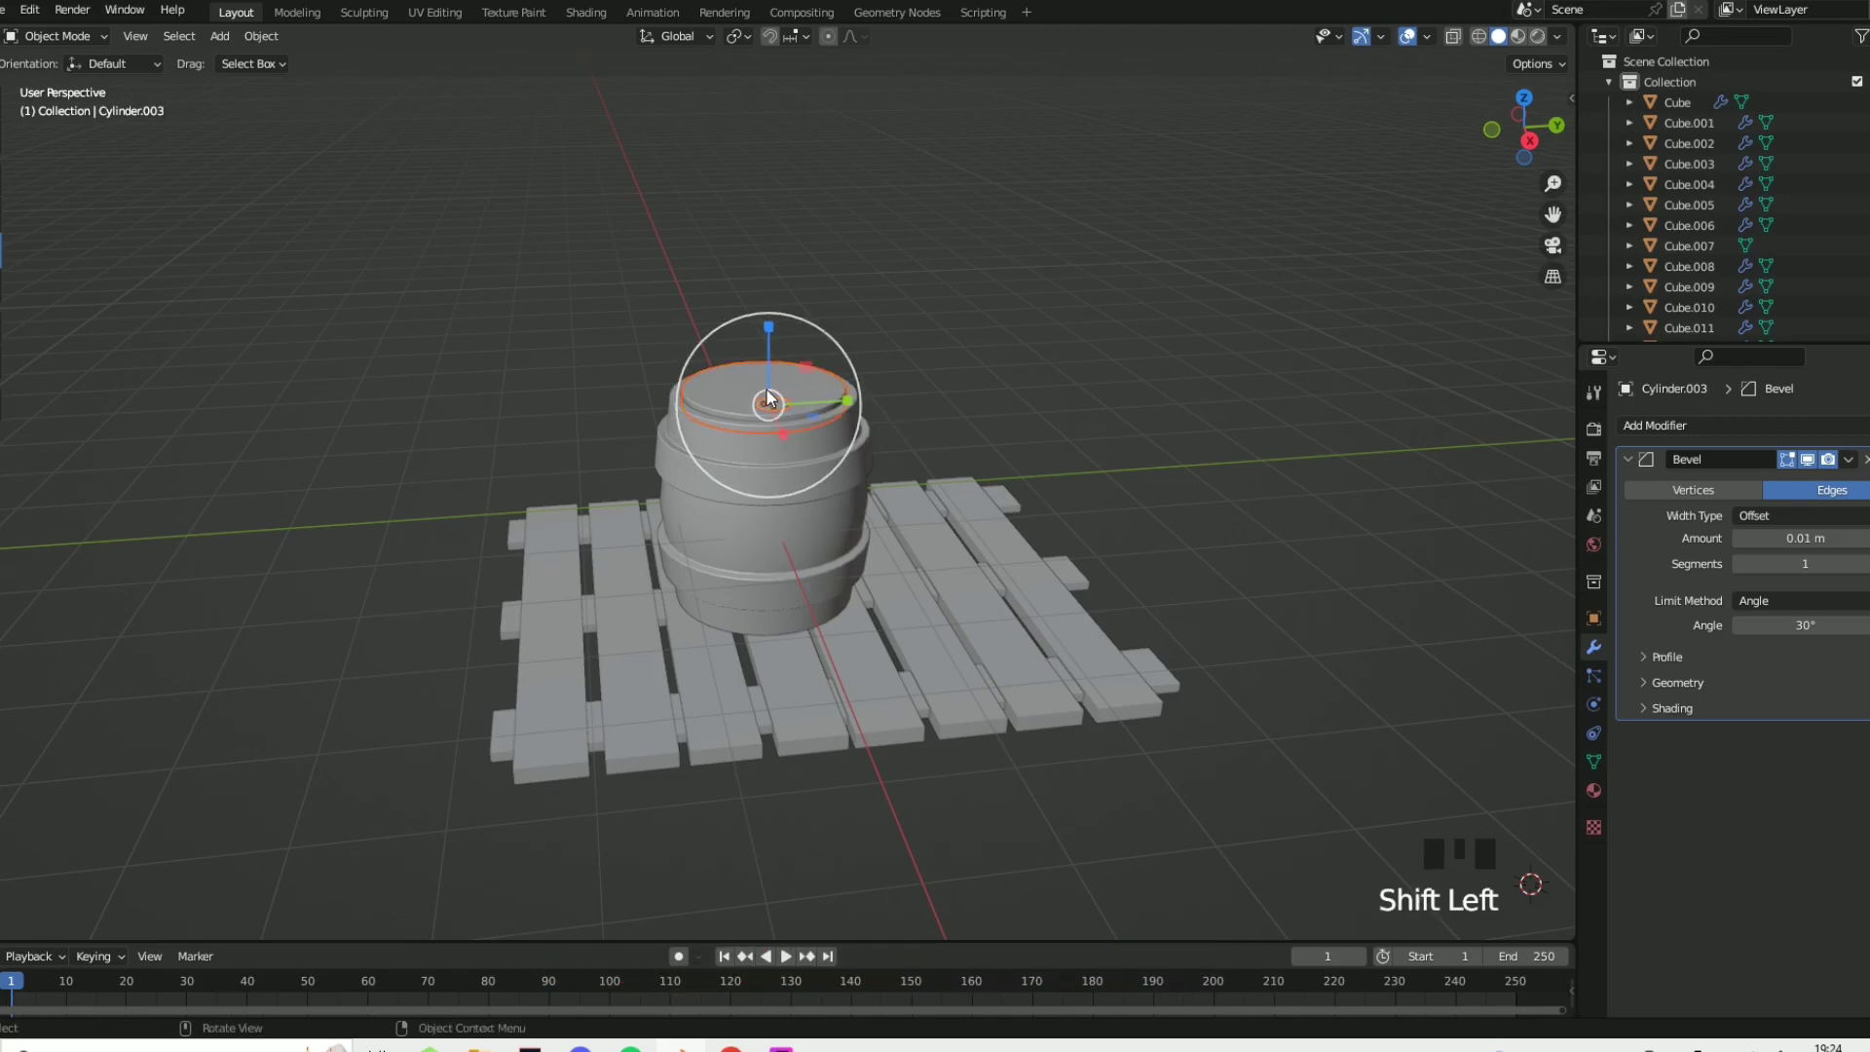
pyautogui.click(732, 372)
pyautogui.keyDown('shift'); pyautogui.click(779, 399); pyautogui.keyUp('shift')
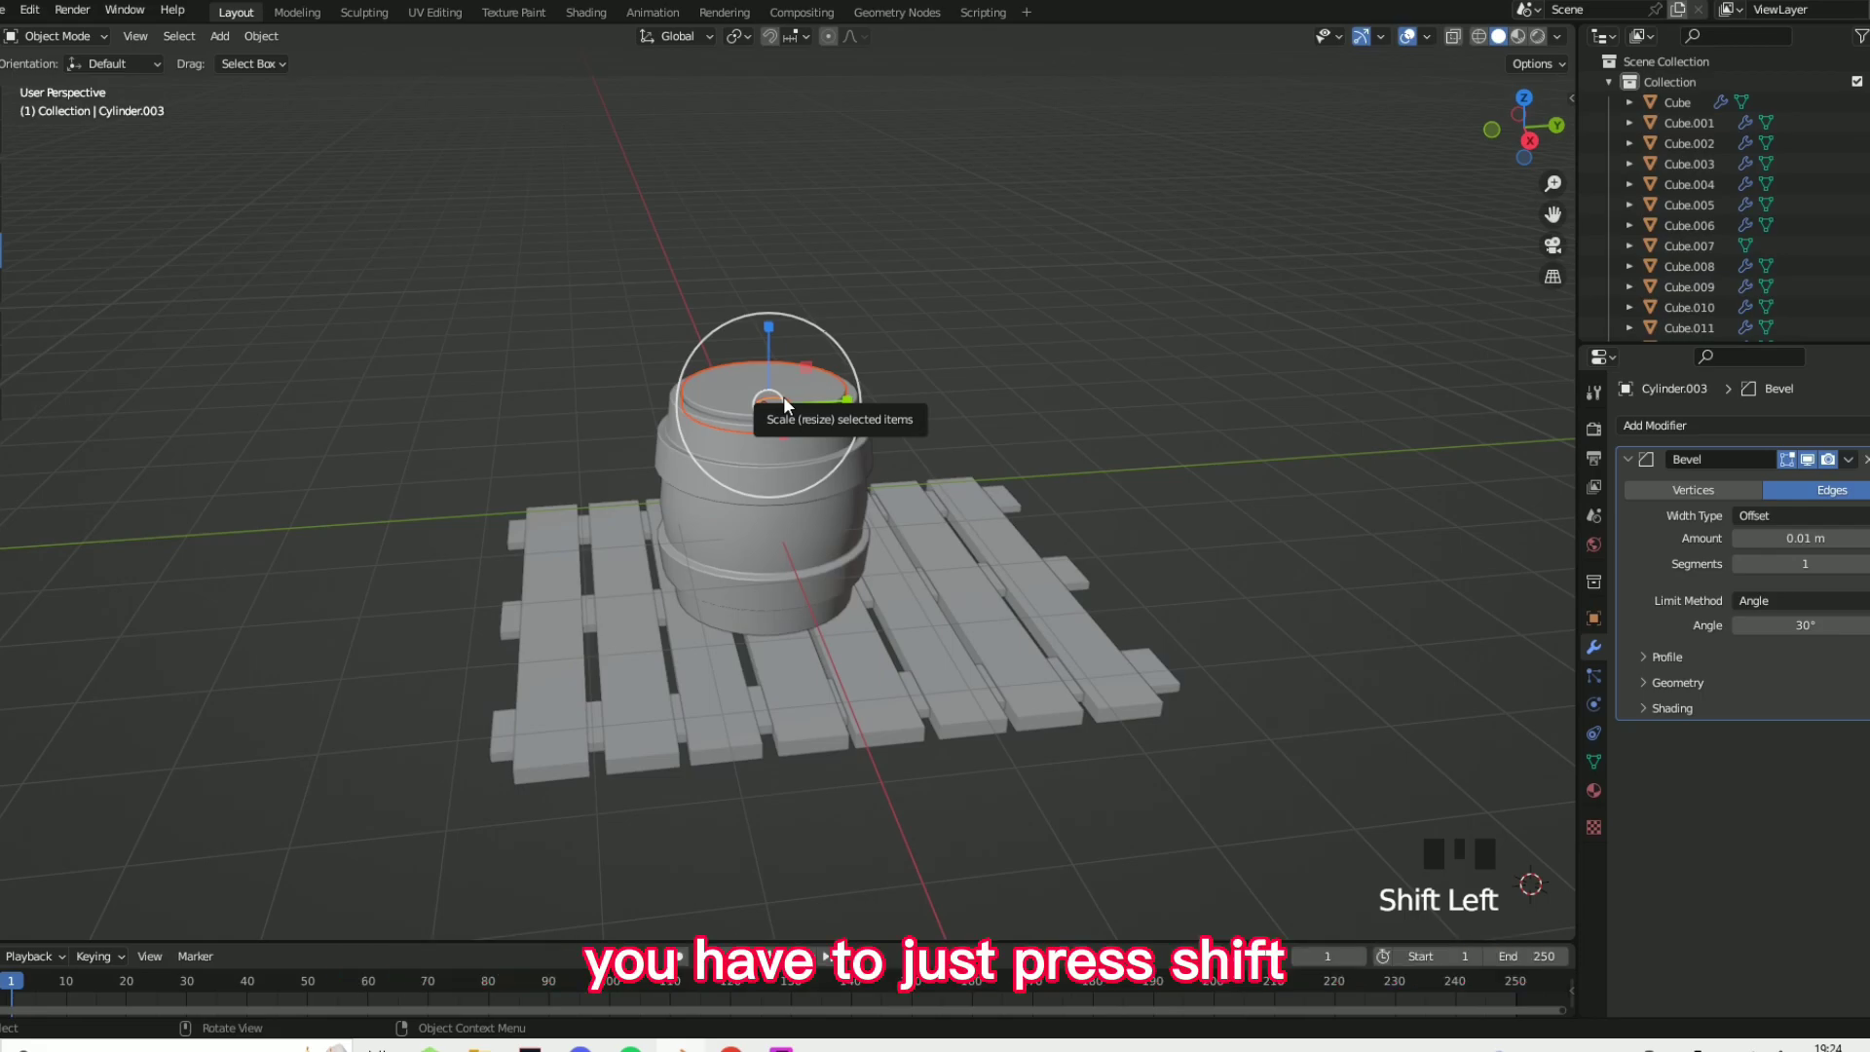
pyautogui.rightClick(674, 410)
pyautogui.click(674, 409)
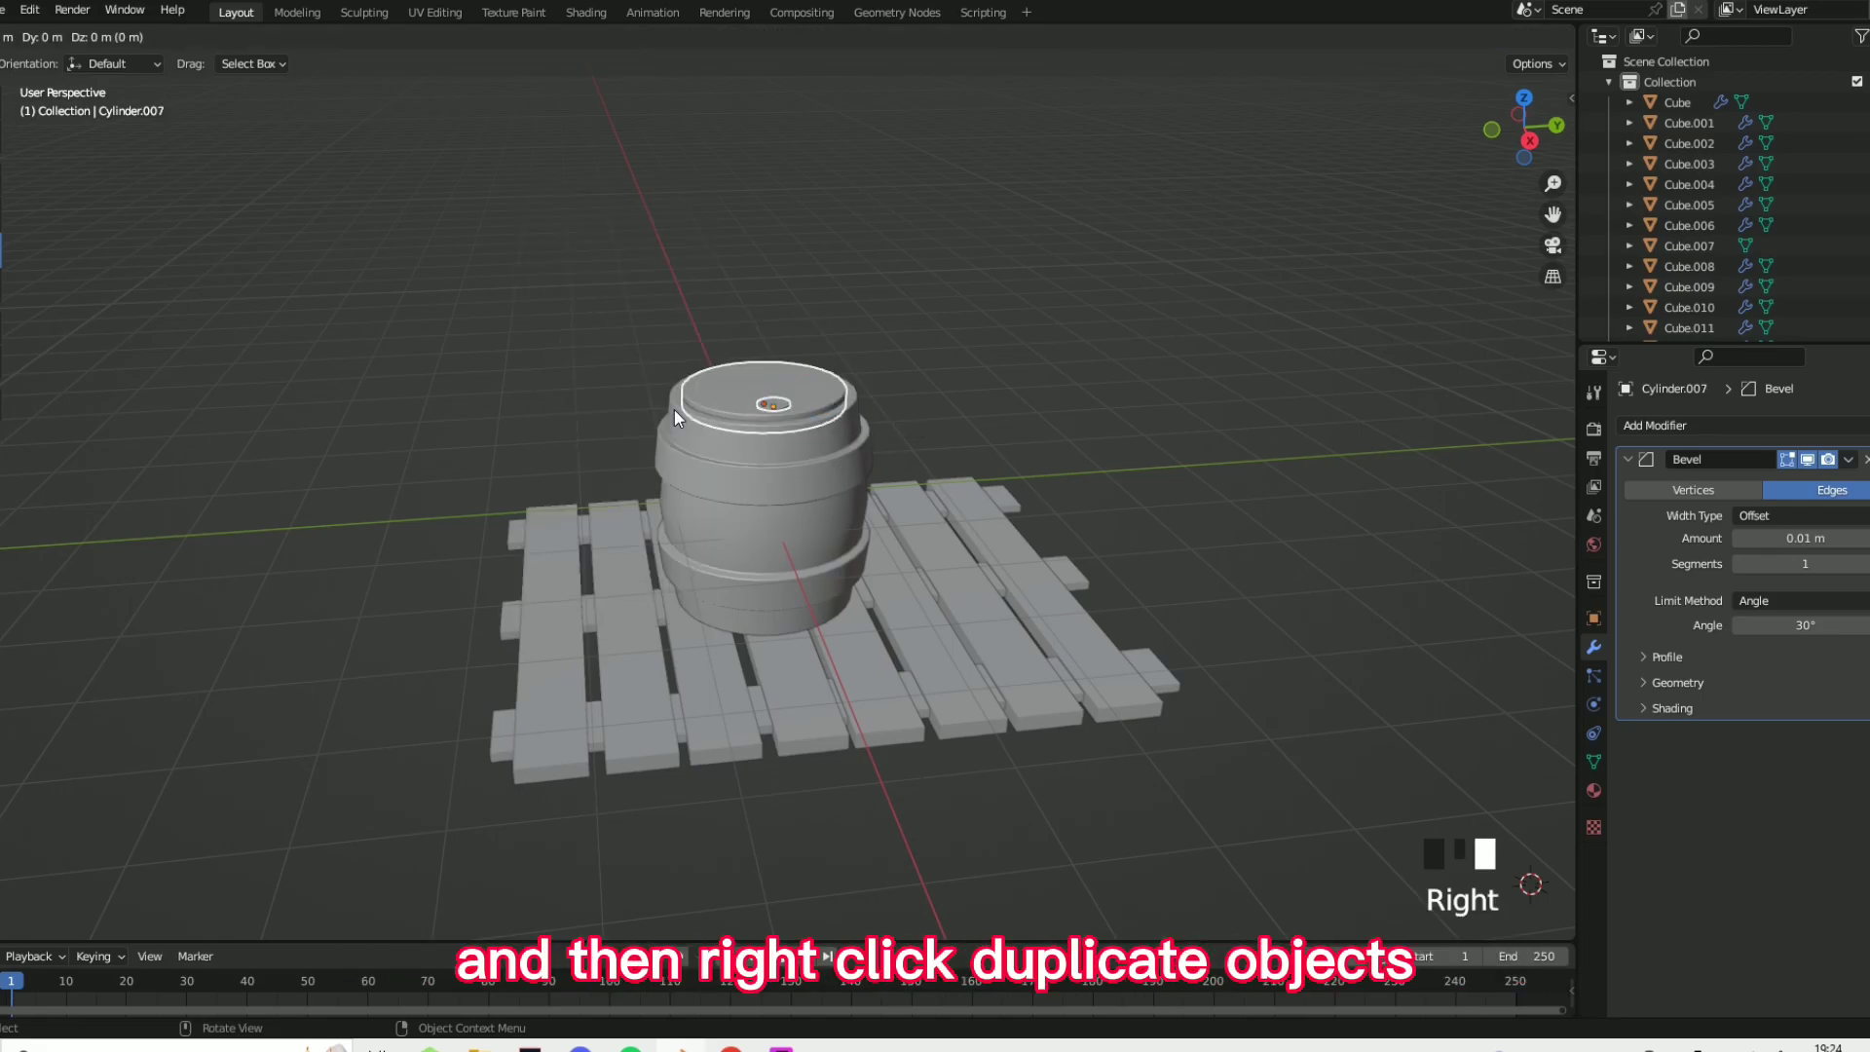
pyautogui.rightClick(674, 409)
# - Move the copied lid along X, then Y, then down Z until it rests on the pallet
pyautogui.press('g')
pyautogui.press('x')
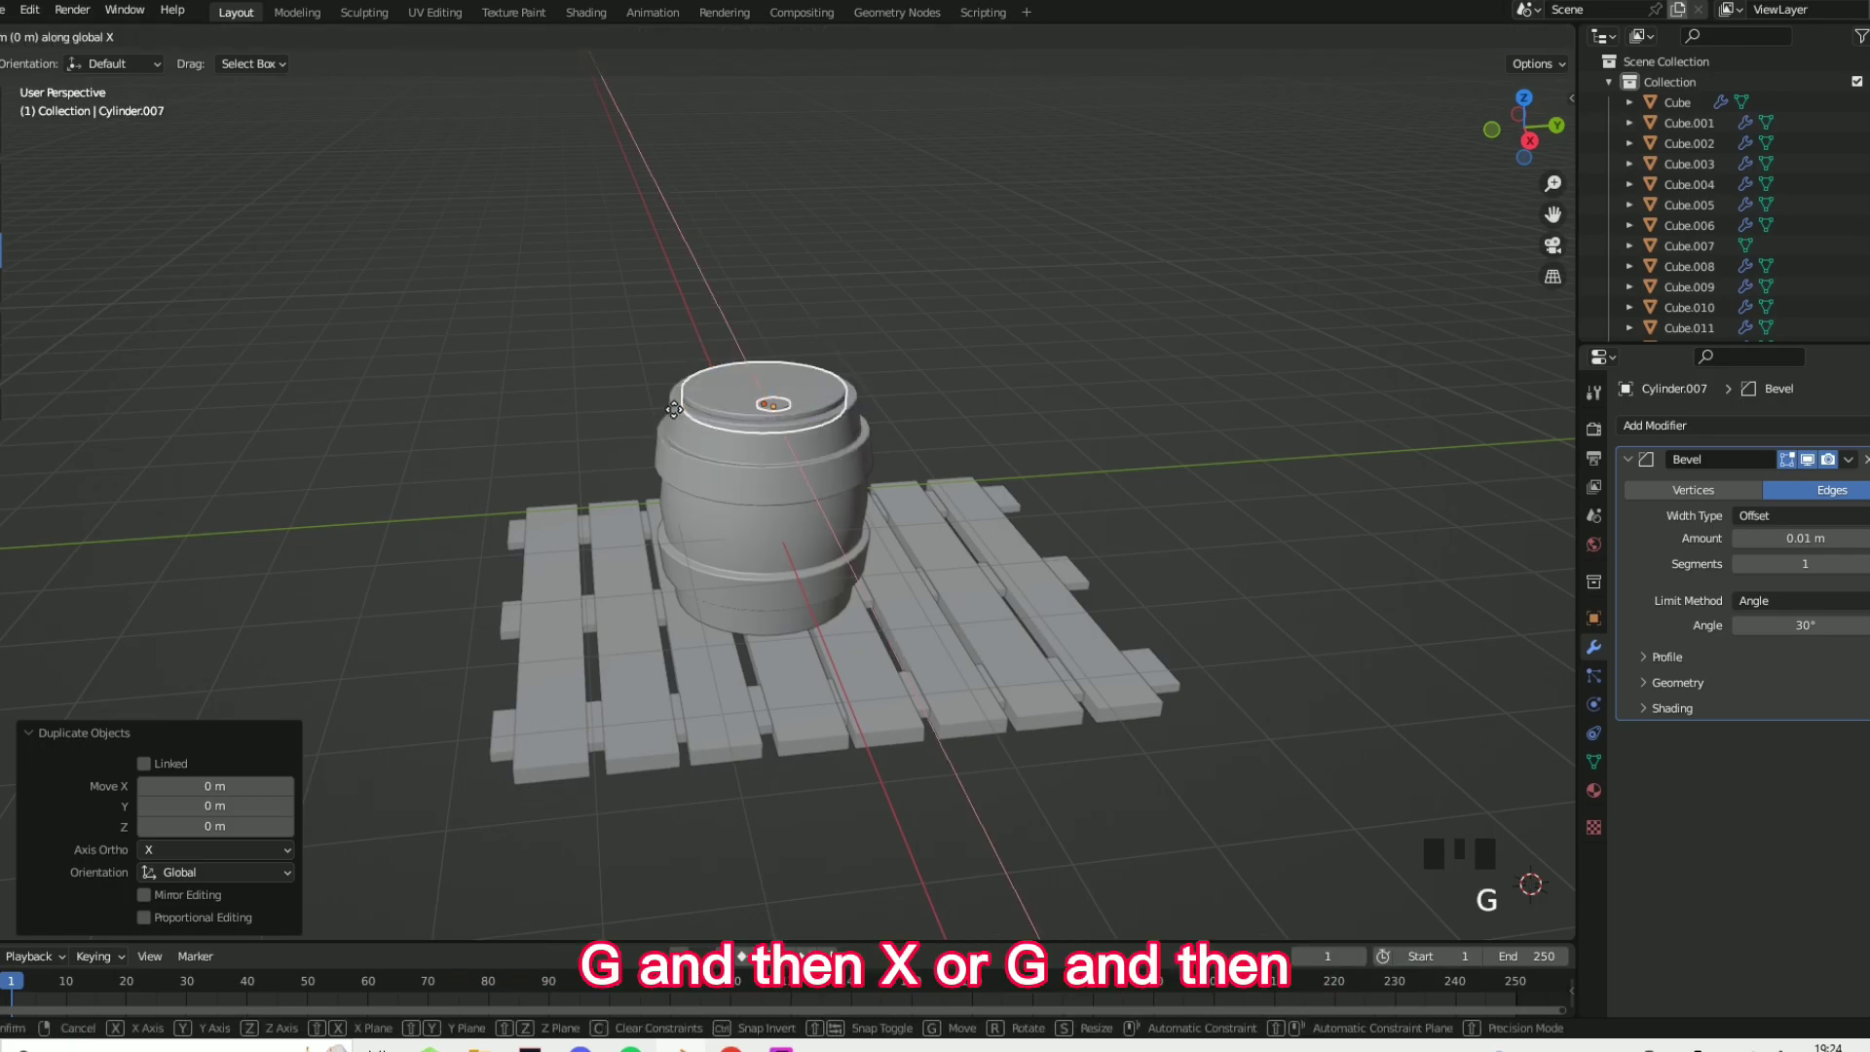
pyautogui.click(745, 411)
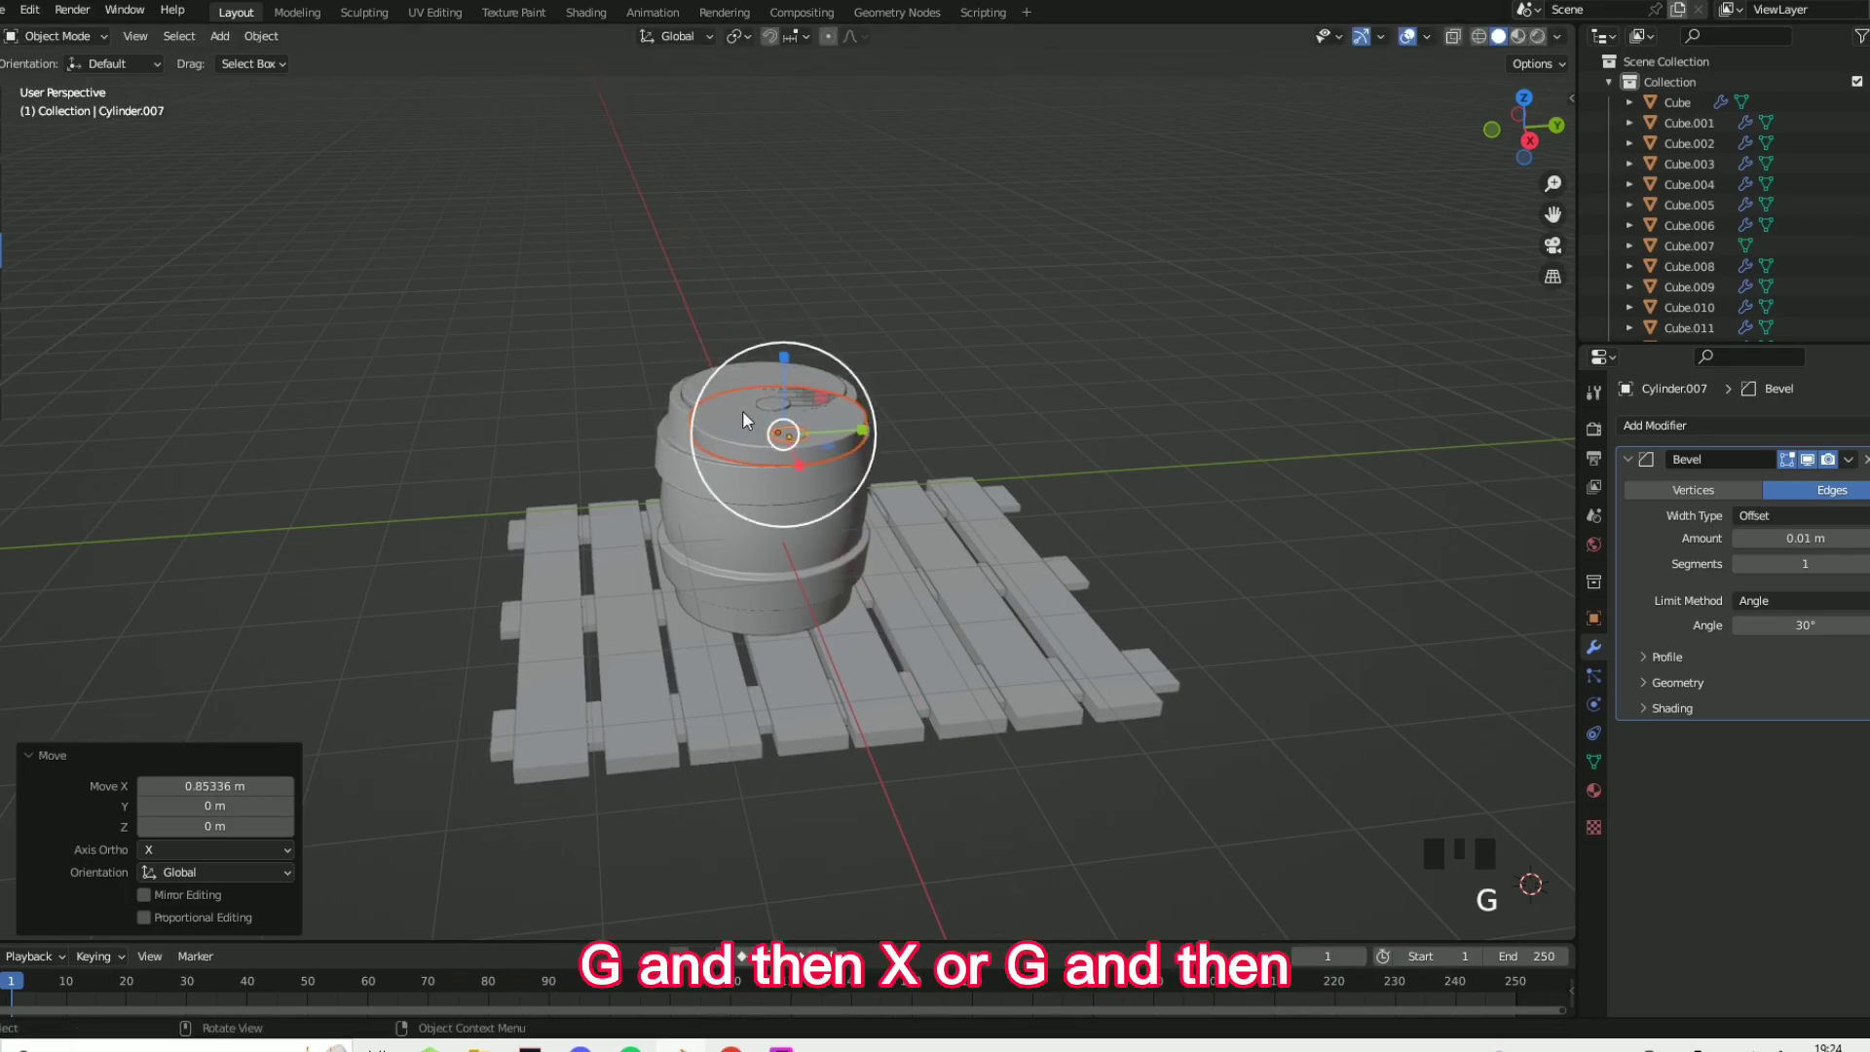
pyautogui.press('g')
pyautogui.press('x')
pyautogui.press('y')
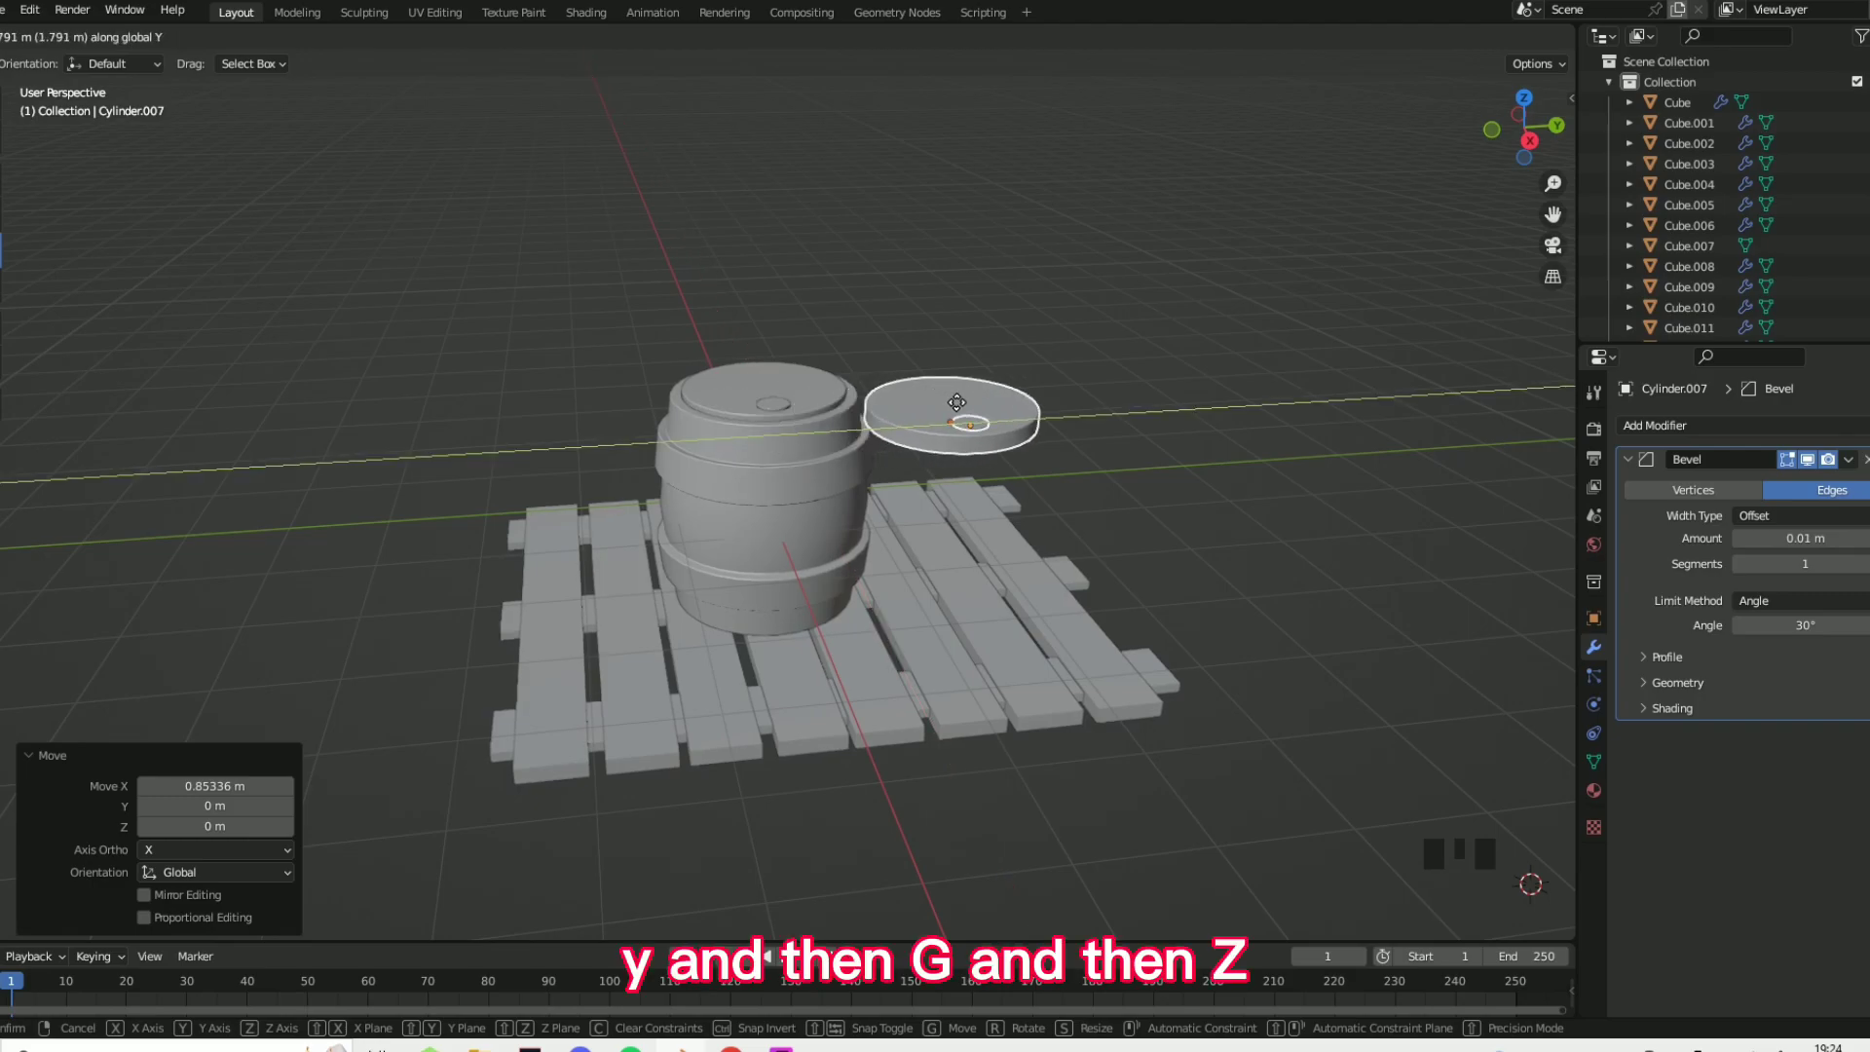
pyautogui.click(1008, 414)
pyautogui.moveTo(1072, 447); pyautogui.dragTo(1047, 433, button='middle')
pyautogui.press('g')
pyautogui.press('z')
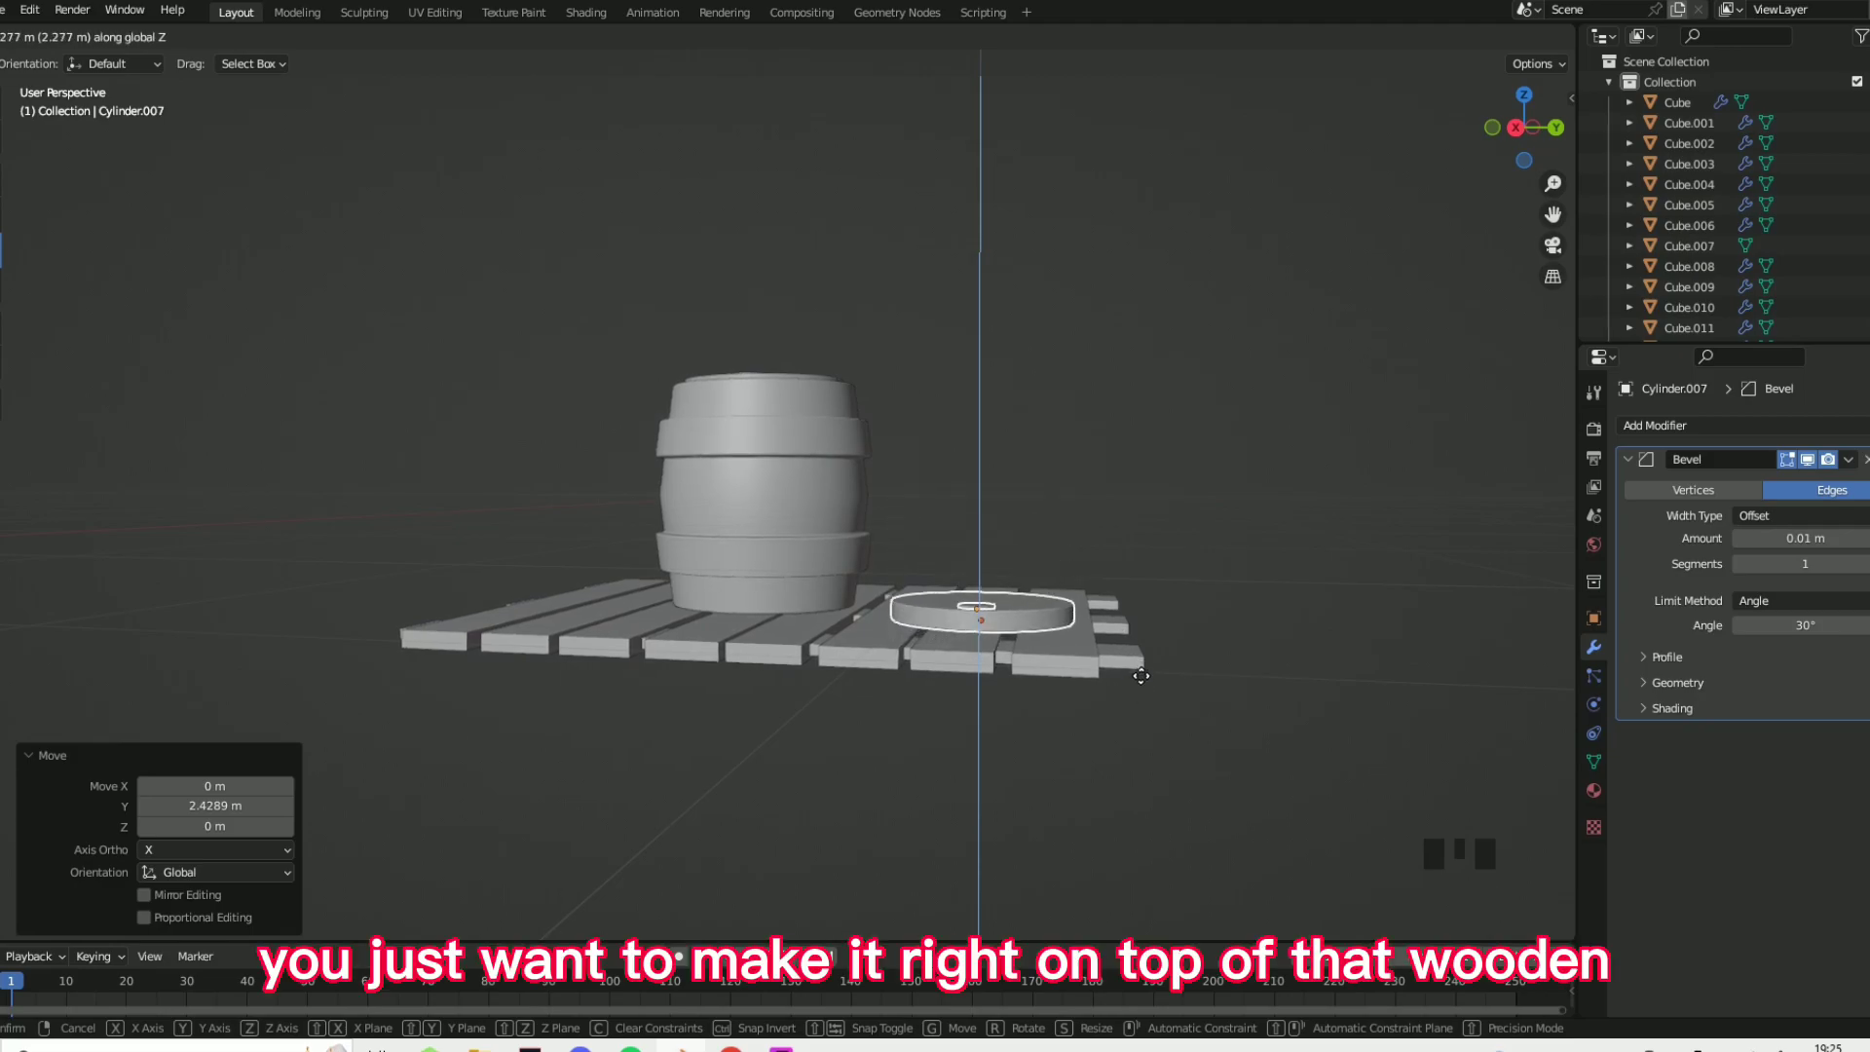
pyautogui.click(1141, 674)
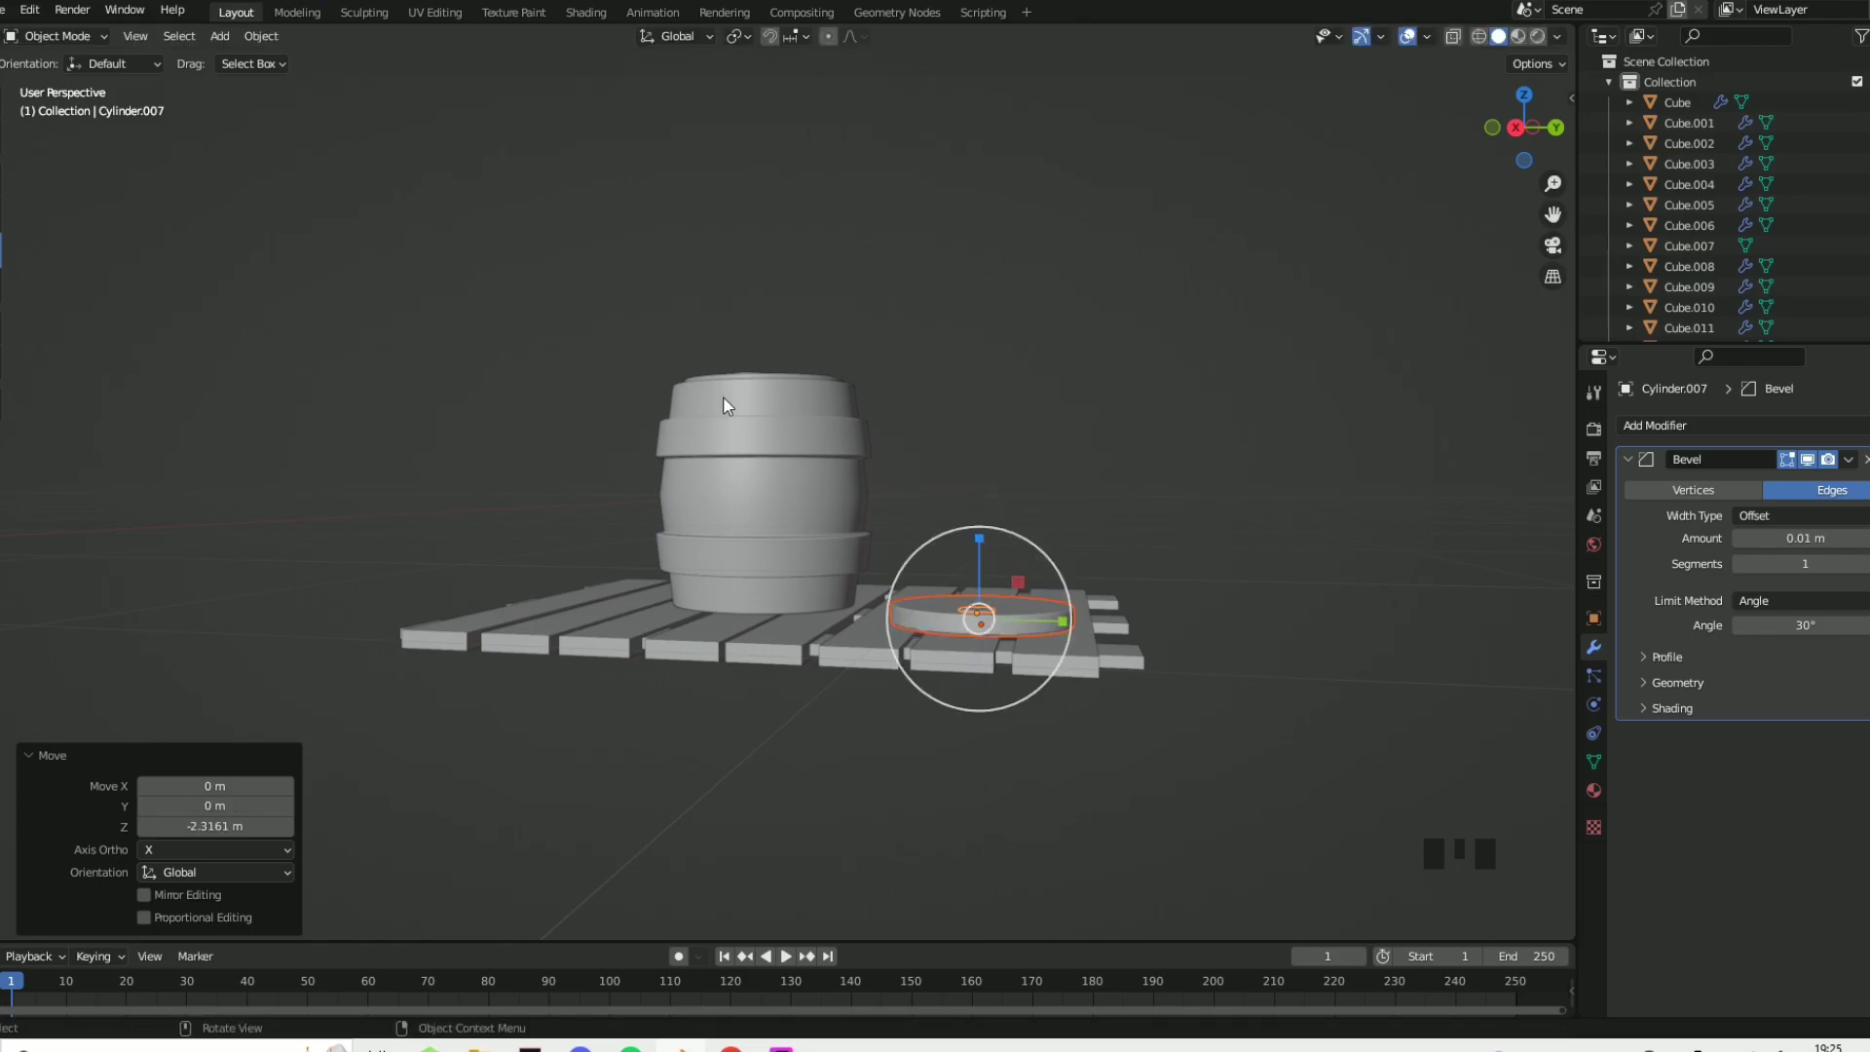
# - Look over the scene and reference barrel, then select the original barrel's lid
pyautogui.moveTo(1140, 674); pyautogui.dragTo(976, 450, button='middle')
pyautogui.scroll(-3, 1036, 512)
pyautogui.click(1024, 563)
pyautogui.scroll(-3, 1024, 563)
pyautogui.moveTo(1025, 562); pyautogui.dragTo(1030, 512, button='middle')
pyautogui.scroll(1, 611, 555)
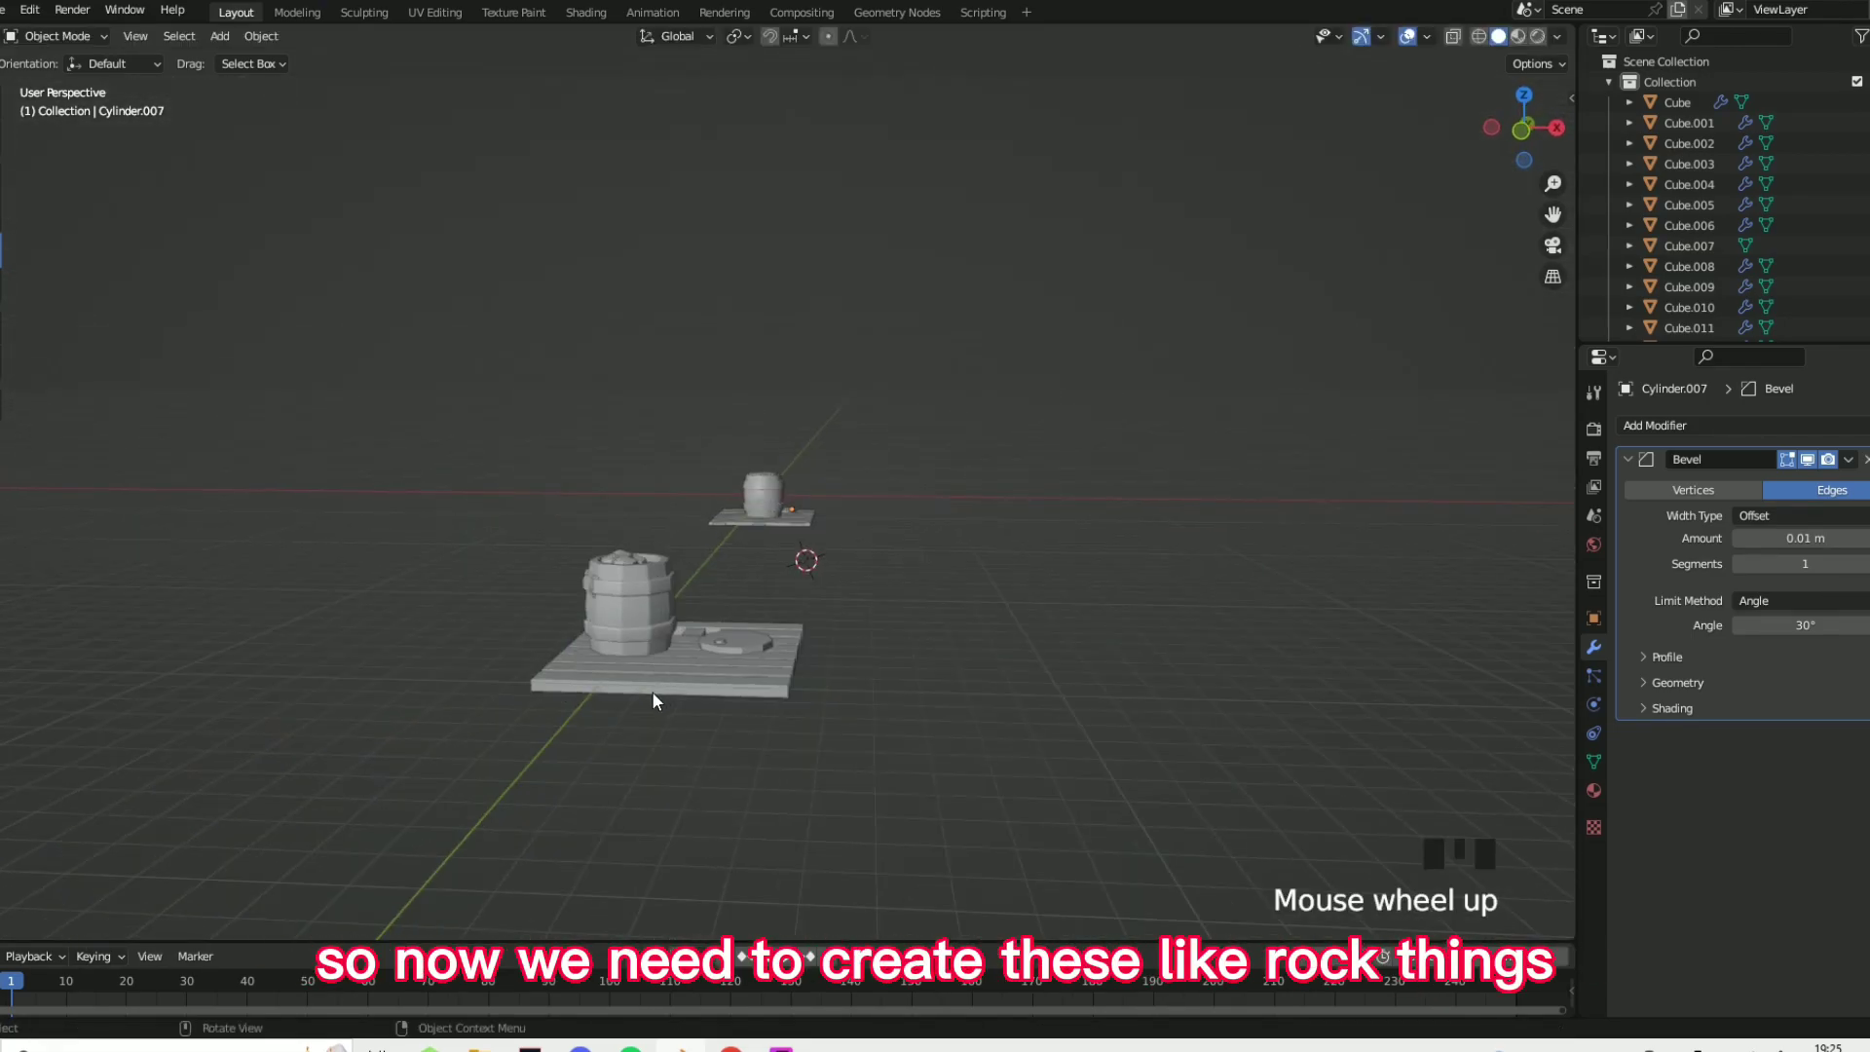
pyautogui.moveTo(651, 692); pyautogui.dragTo(589, 705, button='middle')
pyautogui.scroll(3, 324, 765)
pyautogui.click(316, 741)
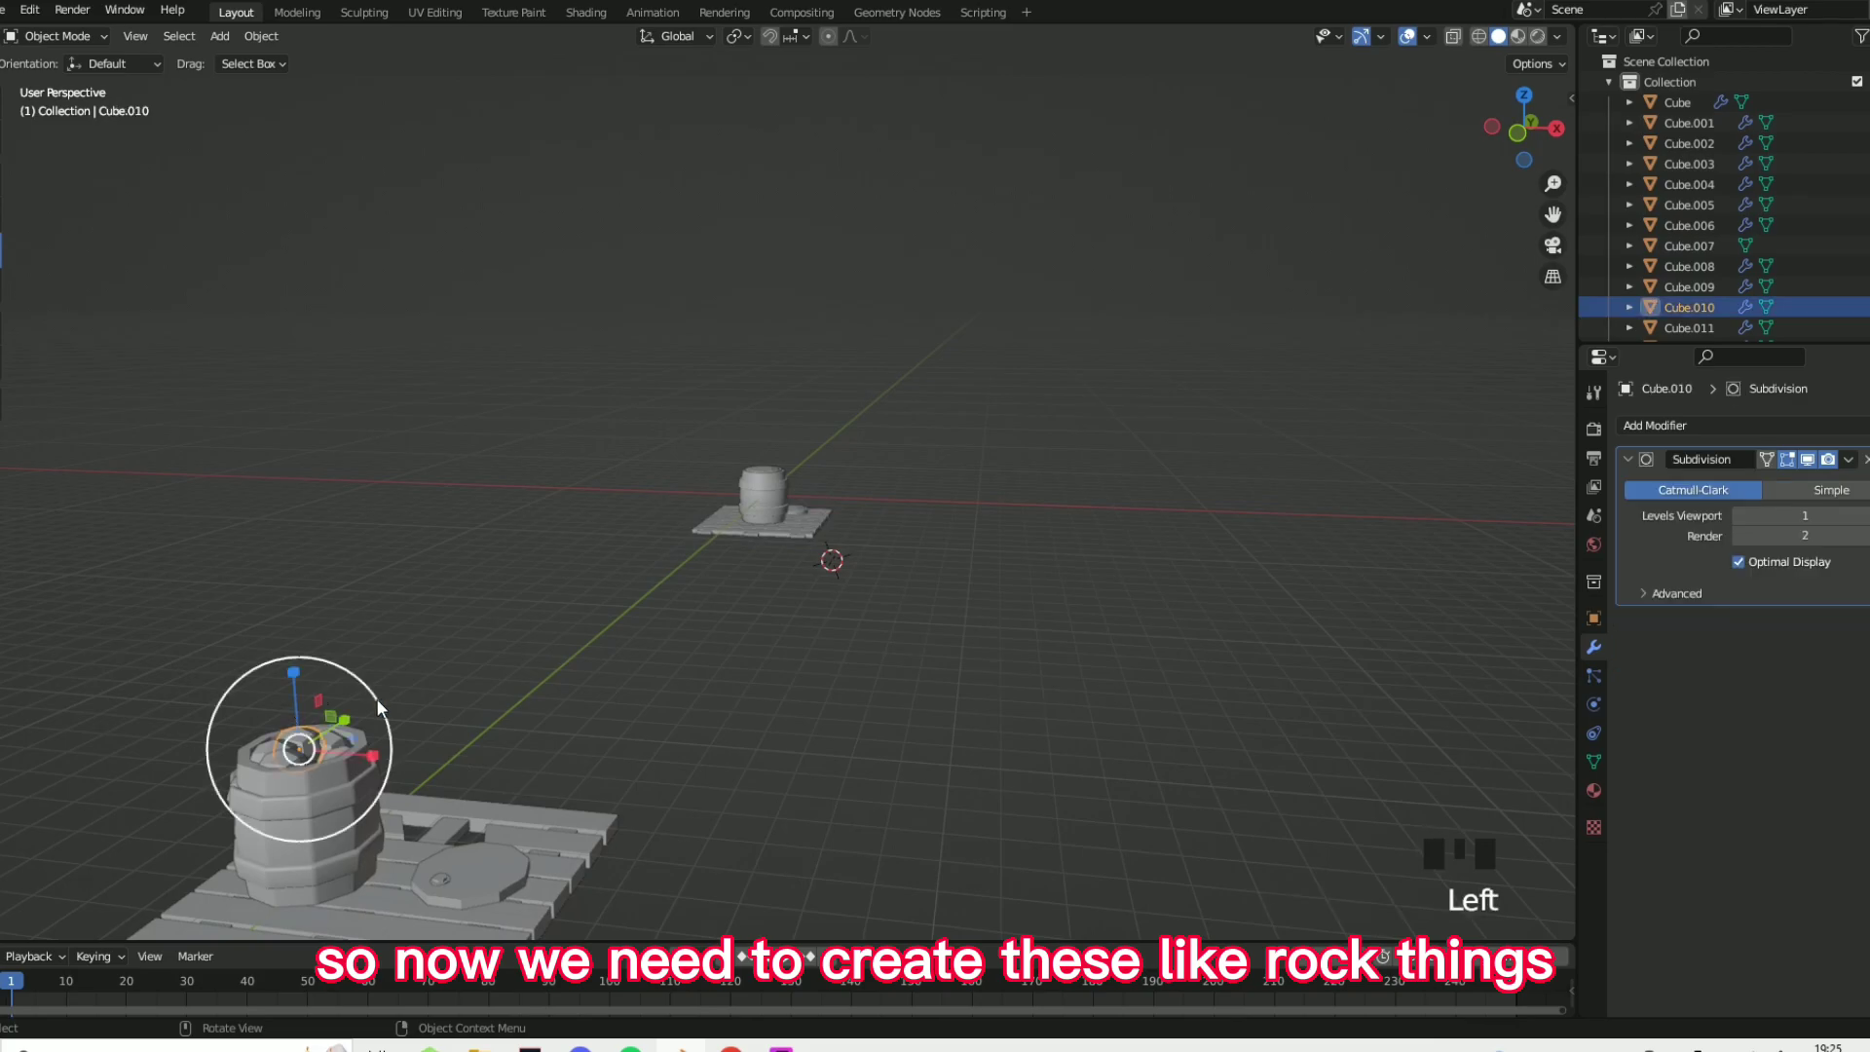
pyautogui.click(991, 646)
pyautogui.scroll(7, 926, 680)
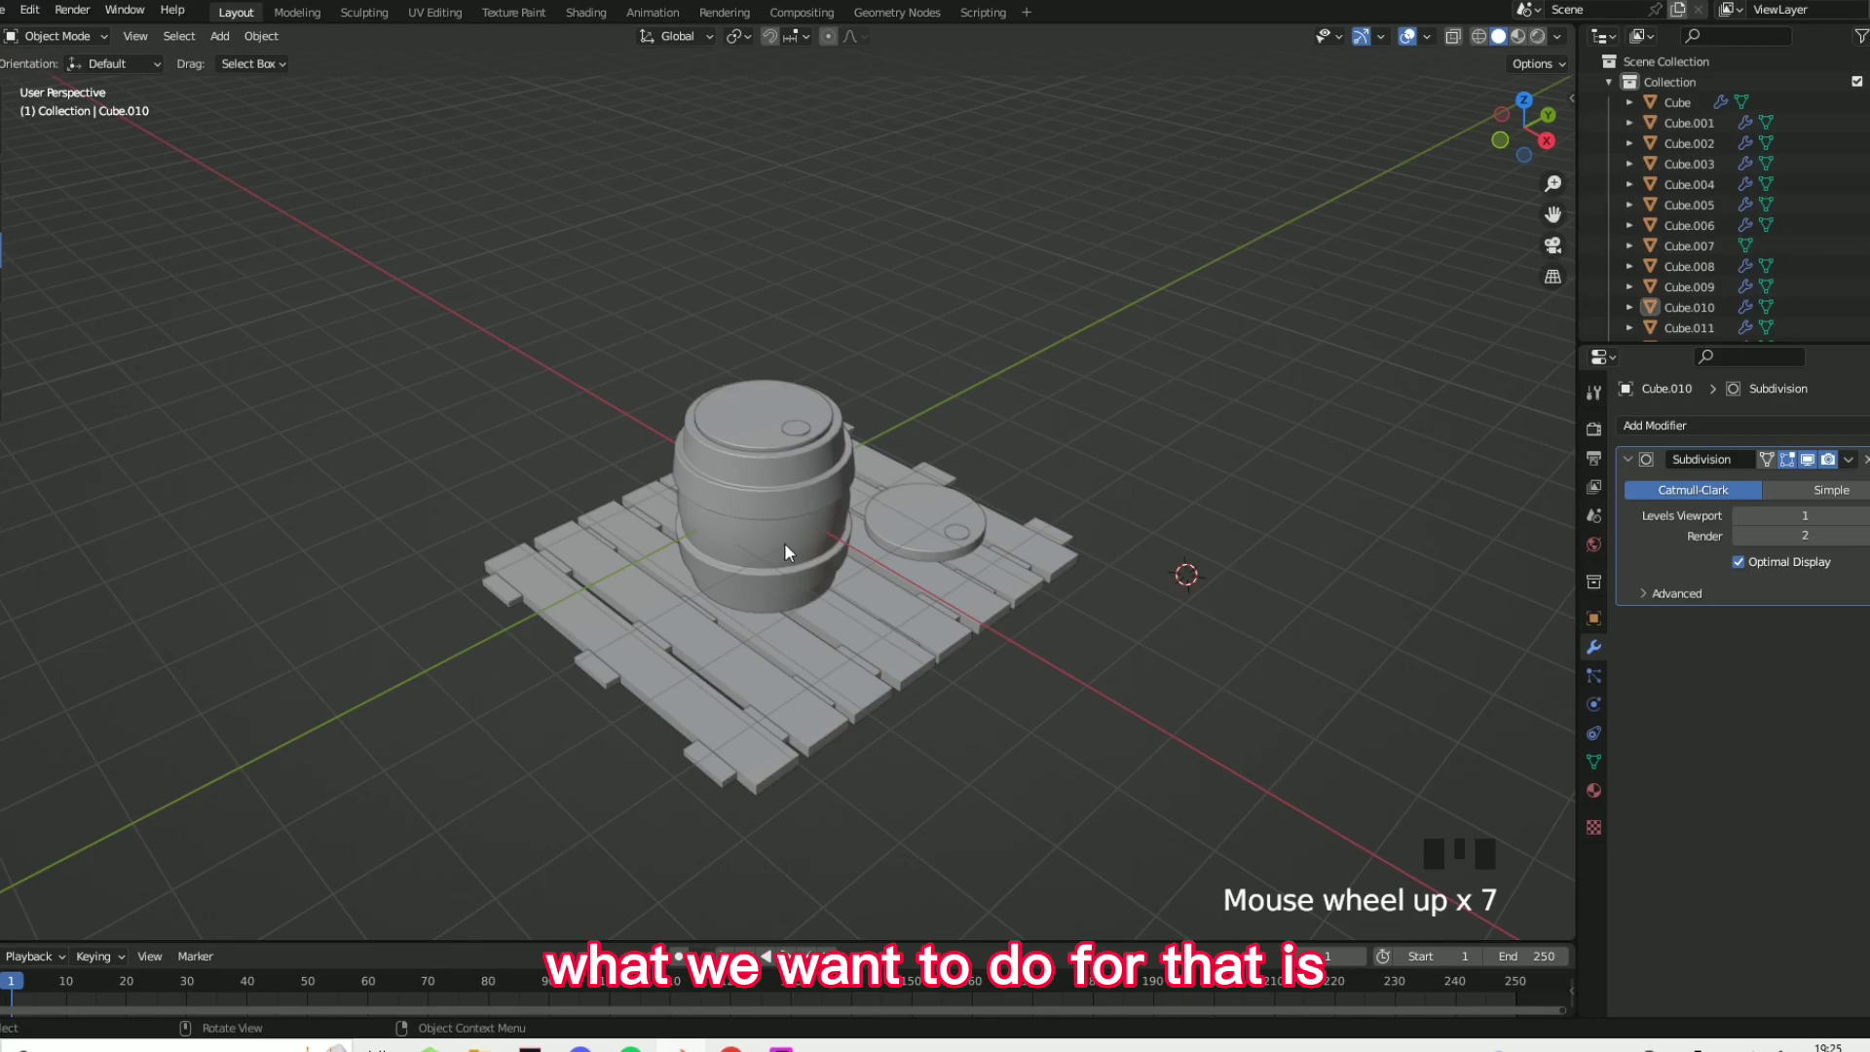
pyautogui.scroll(-6, 785, 542)
pyautogui.scroll(9, 926, 468)
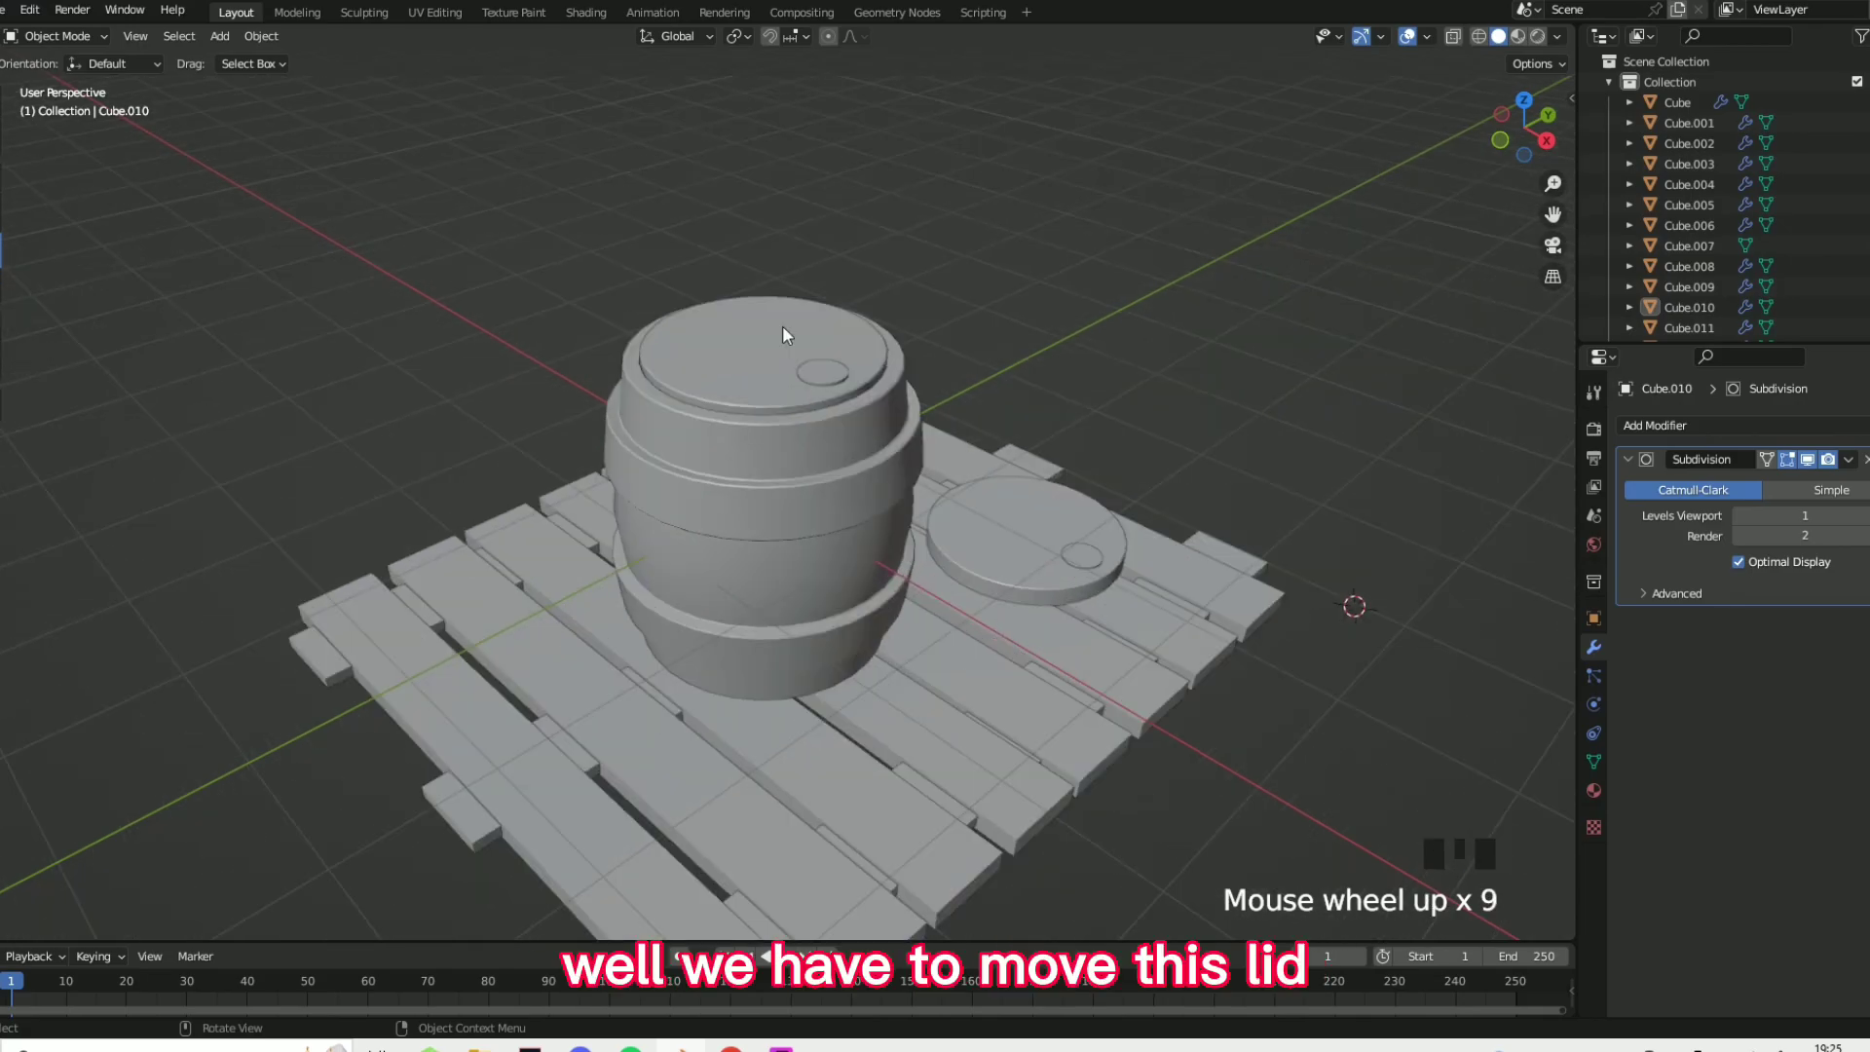
pyautogui.click(832, 382)
# - Select the lid and its plug, tilt them about -24.6°, and lift them above the barrel
pyautogui.keyDown('shift'); pyautogui.click(828, 372); pyautogui.keyUp('shift')
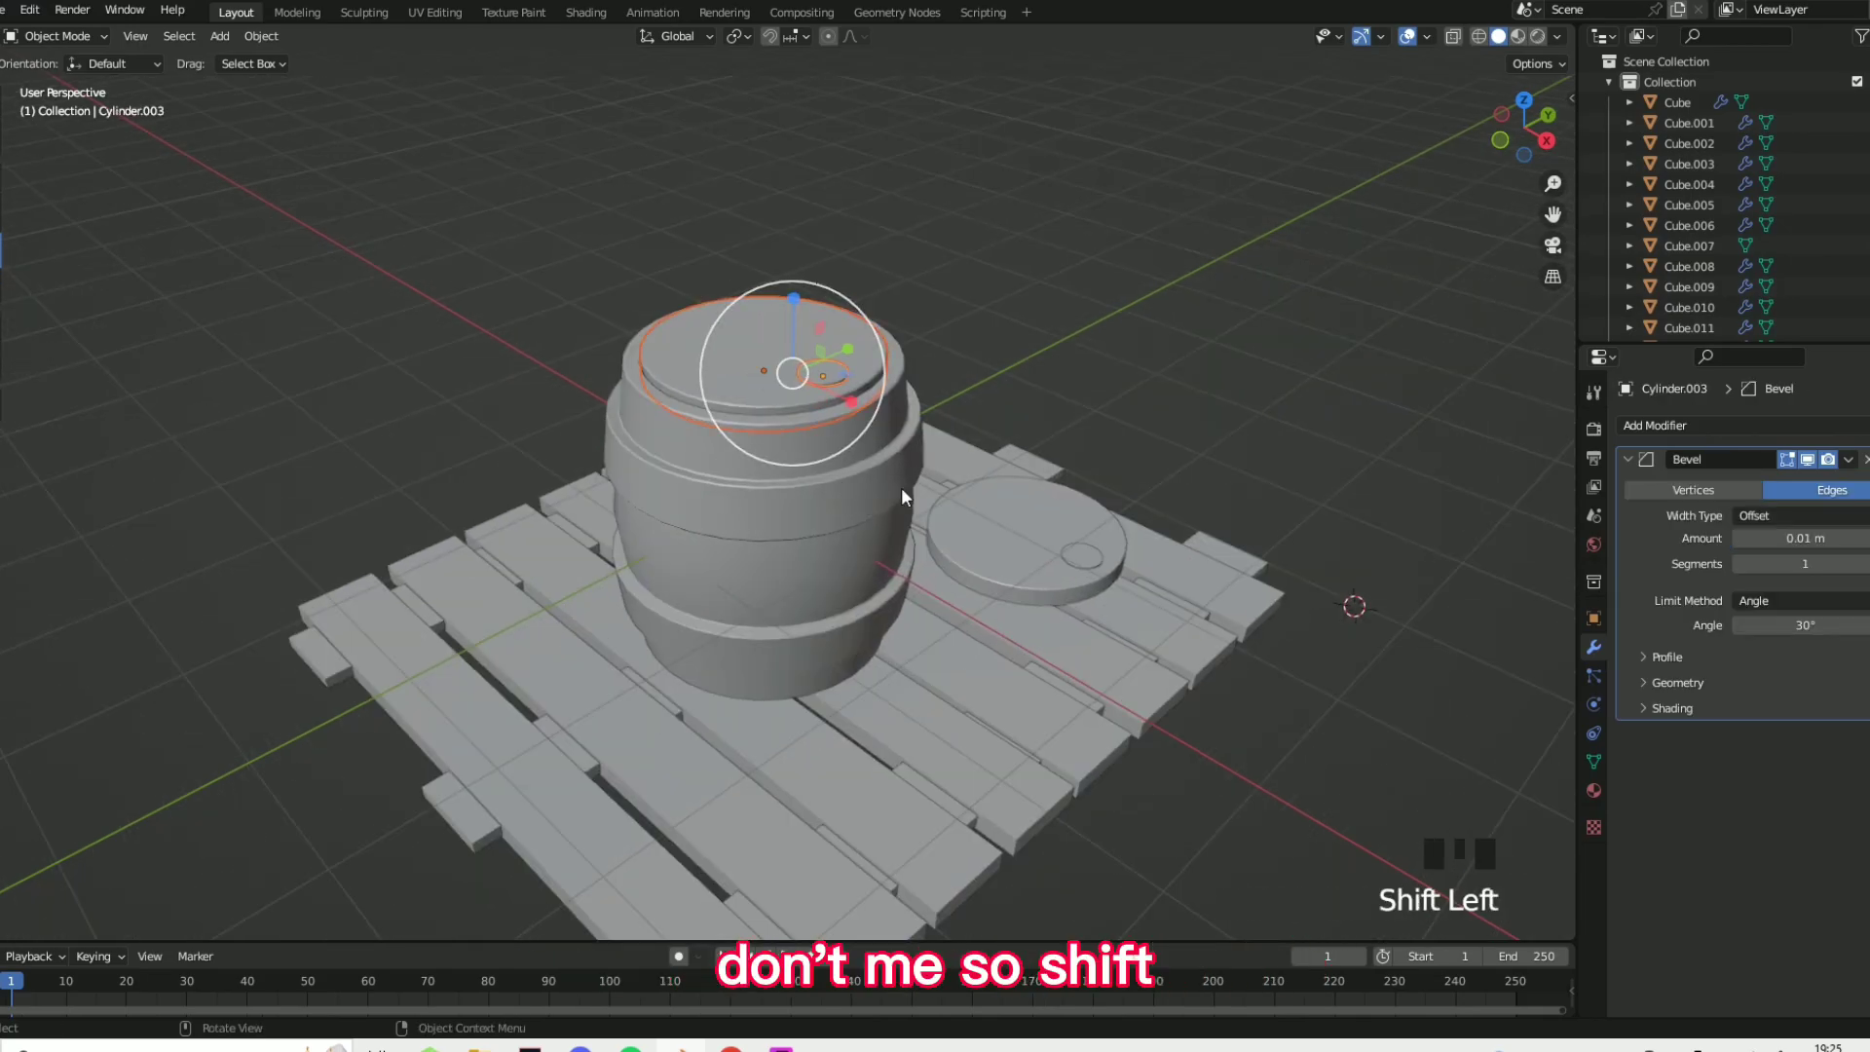
pyautogui.moveTo(902, 497); pyautogui.dragTo(797, 362, button='middle')
pyautogui.click(797, 362)
pyautogui.keyDown('shift'); pyautogui.click(844, 358); pyautogui.keyUp('shift')
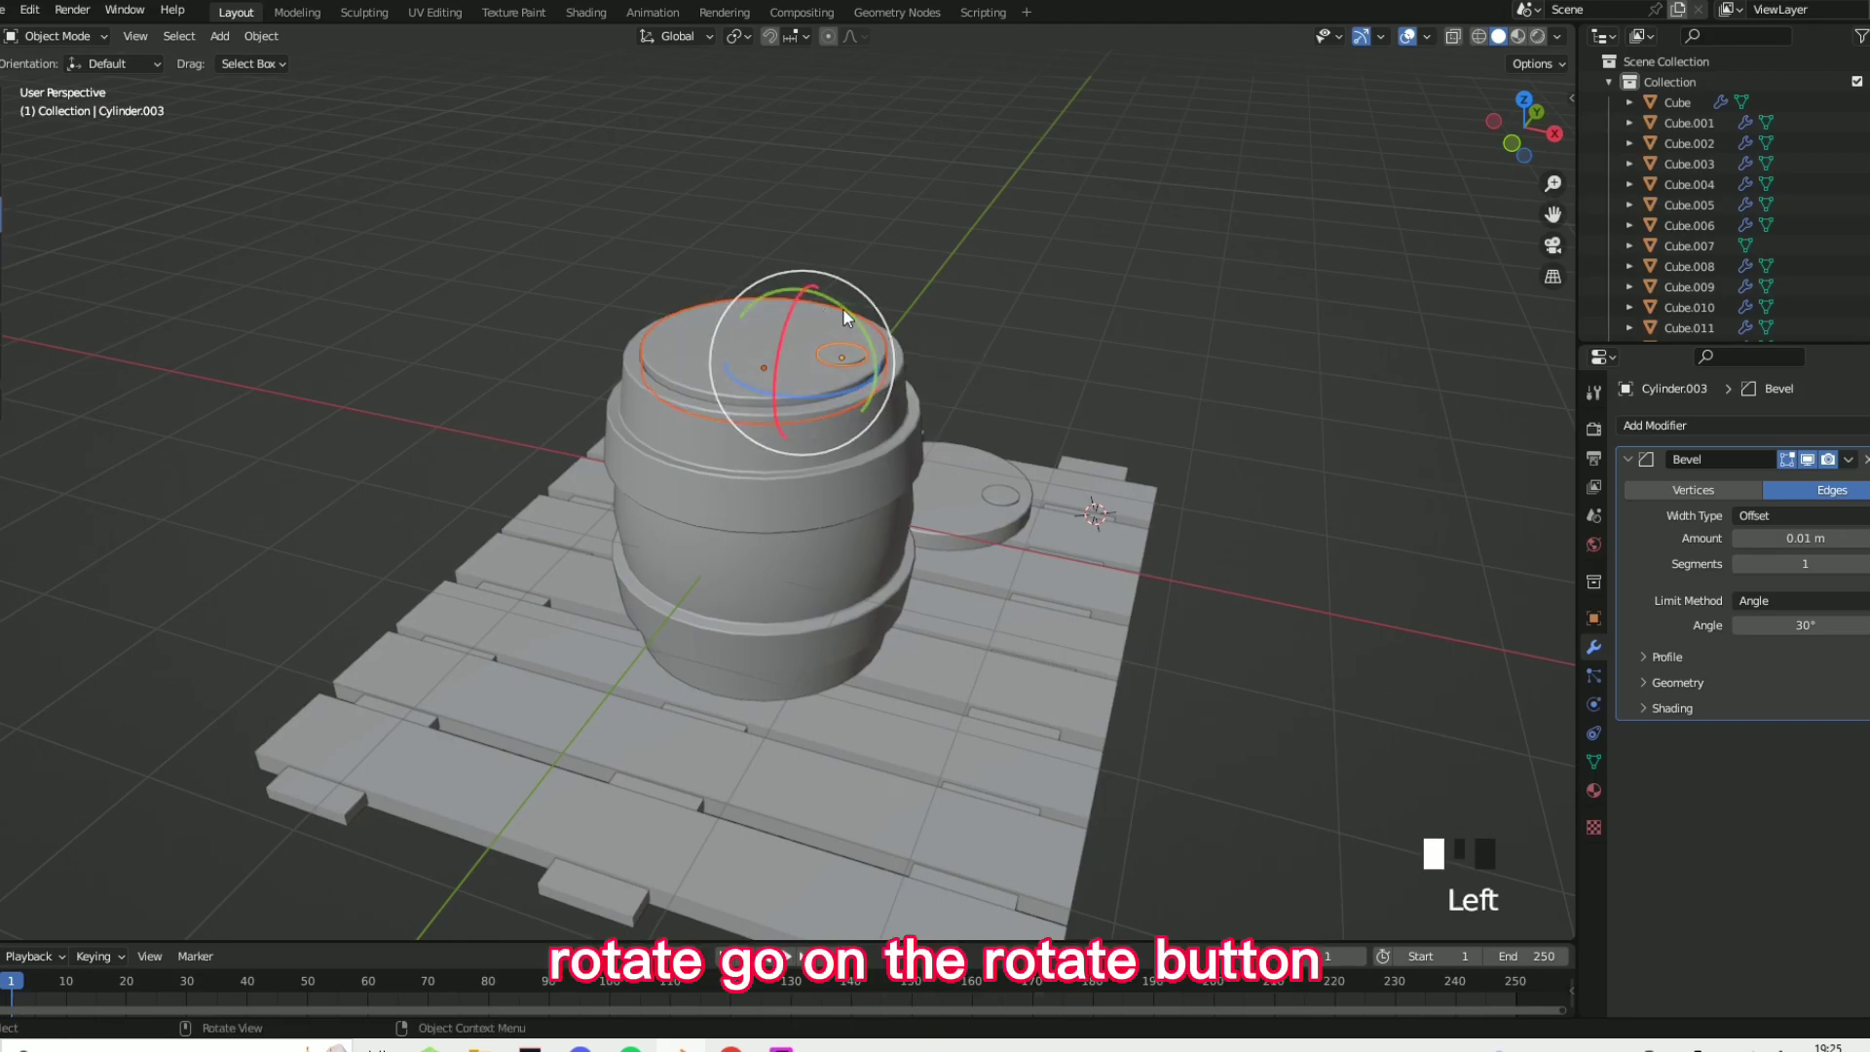
pyautogui.moveTo(849, 308); pyautogui.dragTo(816, 289)
pyautogui.press('g')
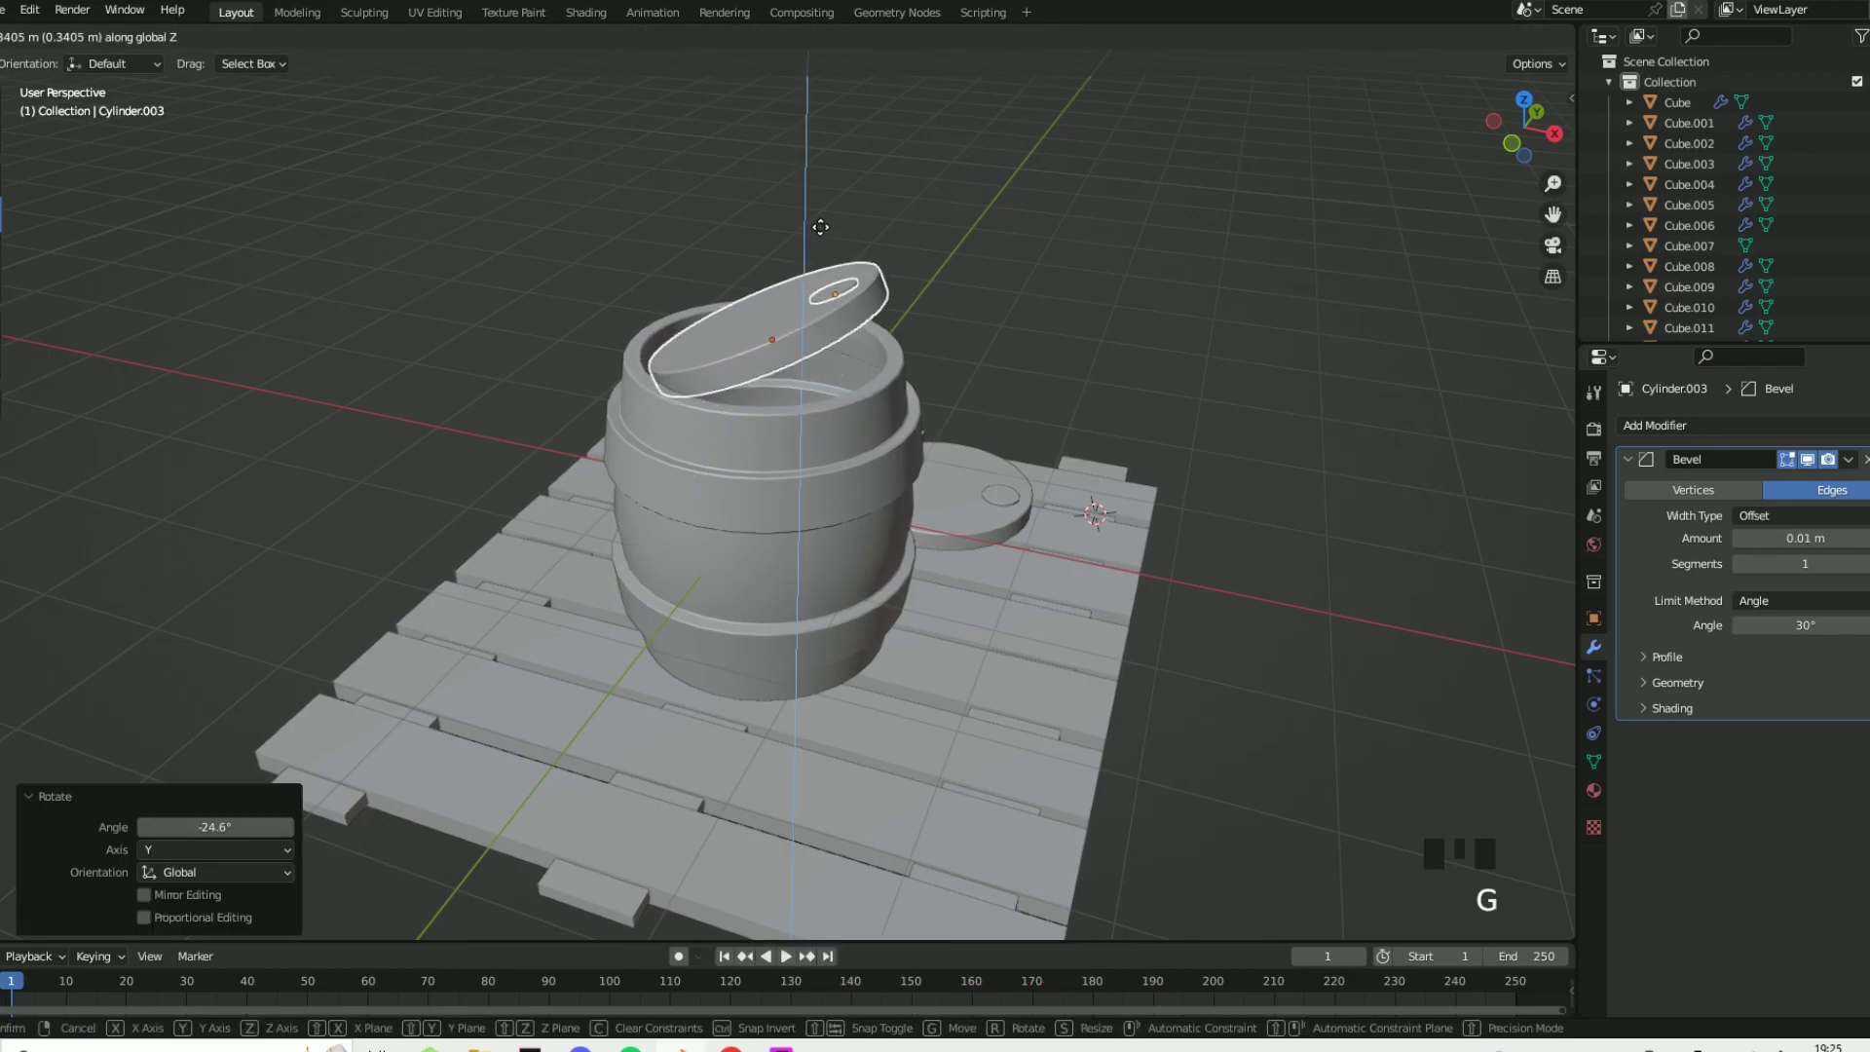
pyautogui.click(843, 385)
# - Shift the raised lid and plug sideways along X to expose the barrel's open top
pyautogui.moveTo(843, 389); pyautogui.dragTo(913, 424, button='middle')
pyautogui.press('g')
pyautogui.press('x')
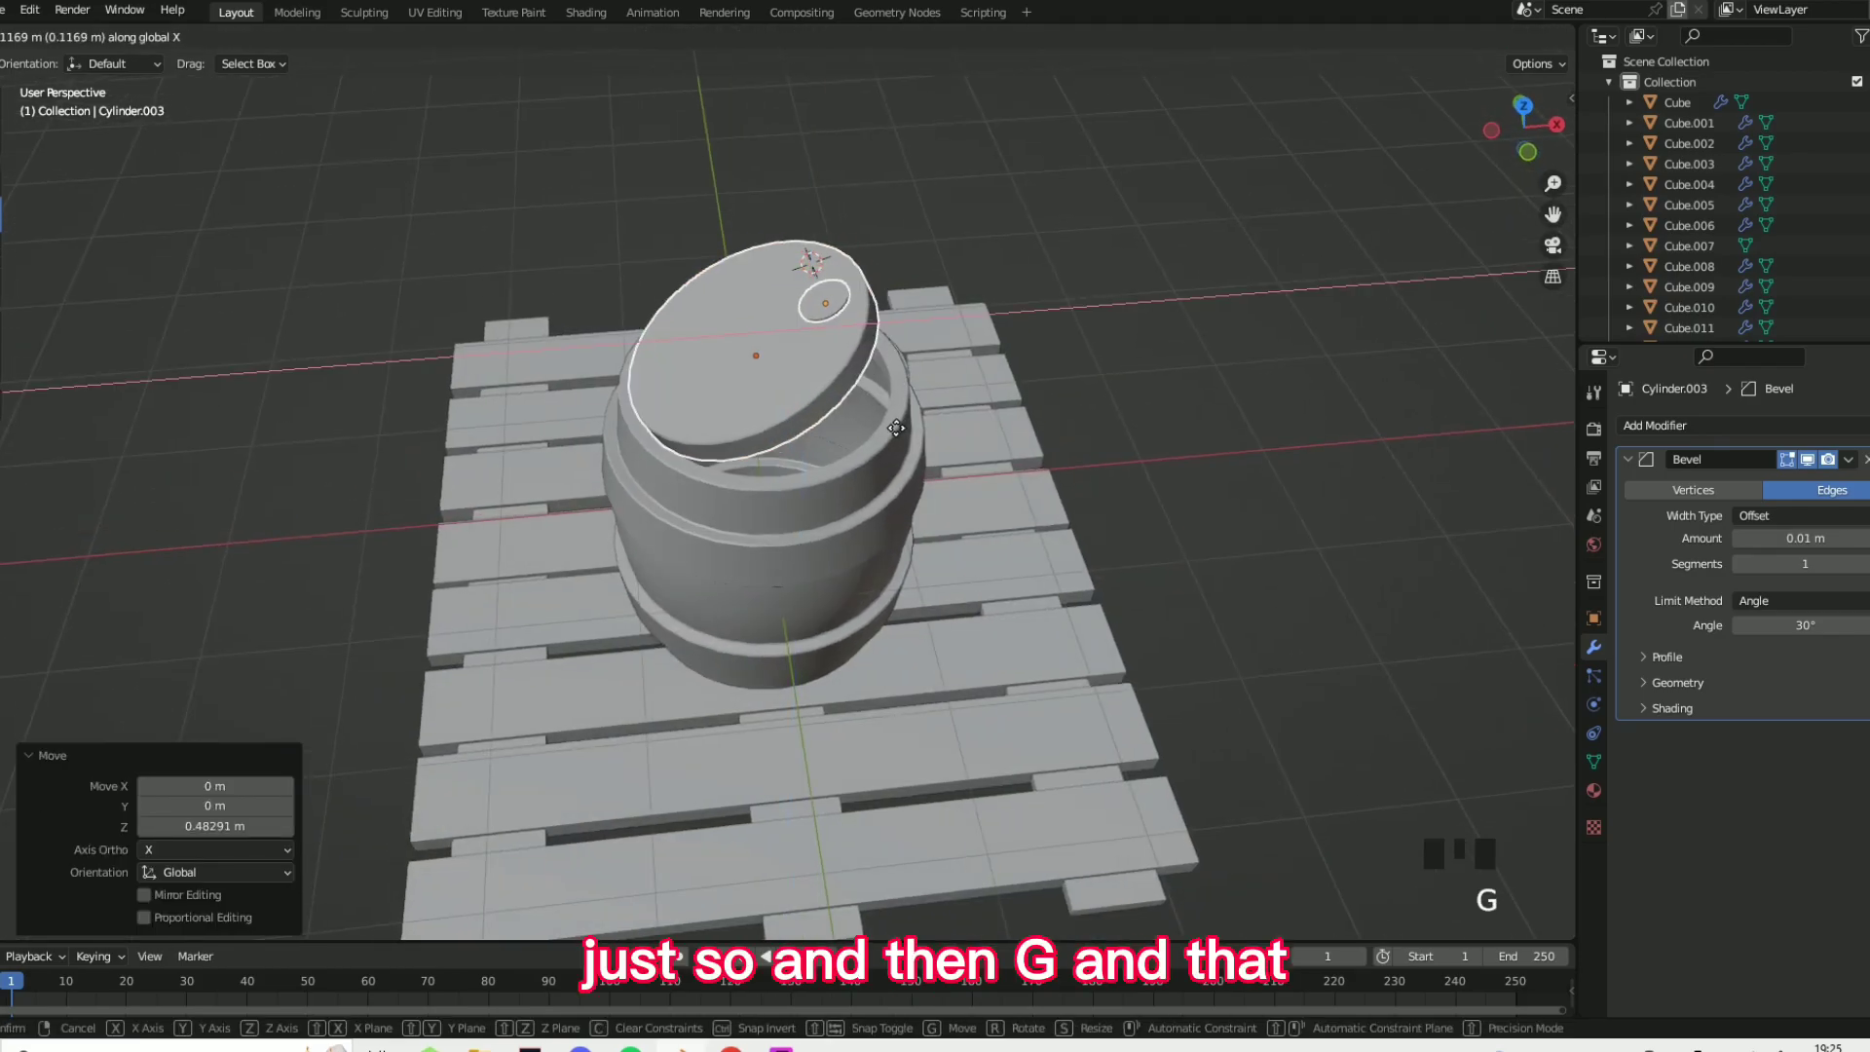
pyautogui.click(901, 424)
pyautogui.moveTo(1109, 371); pyautogui.dragTo(931, 467, button='middle')
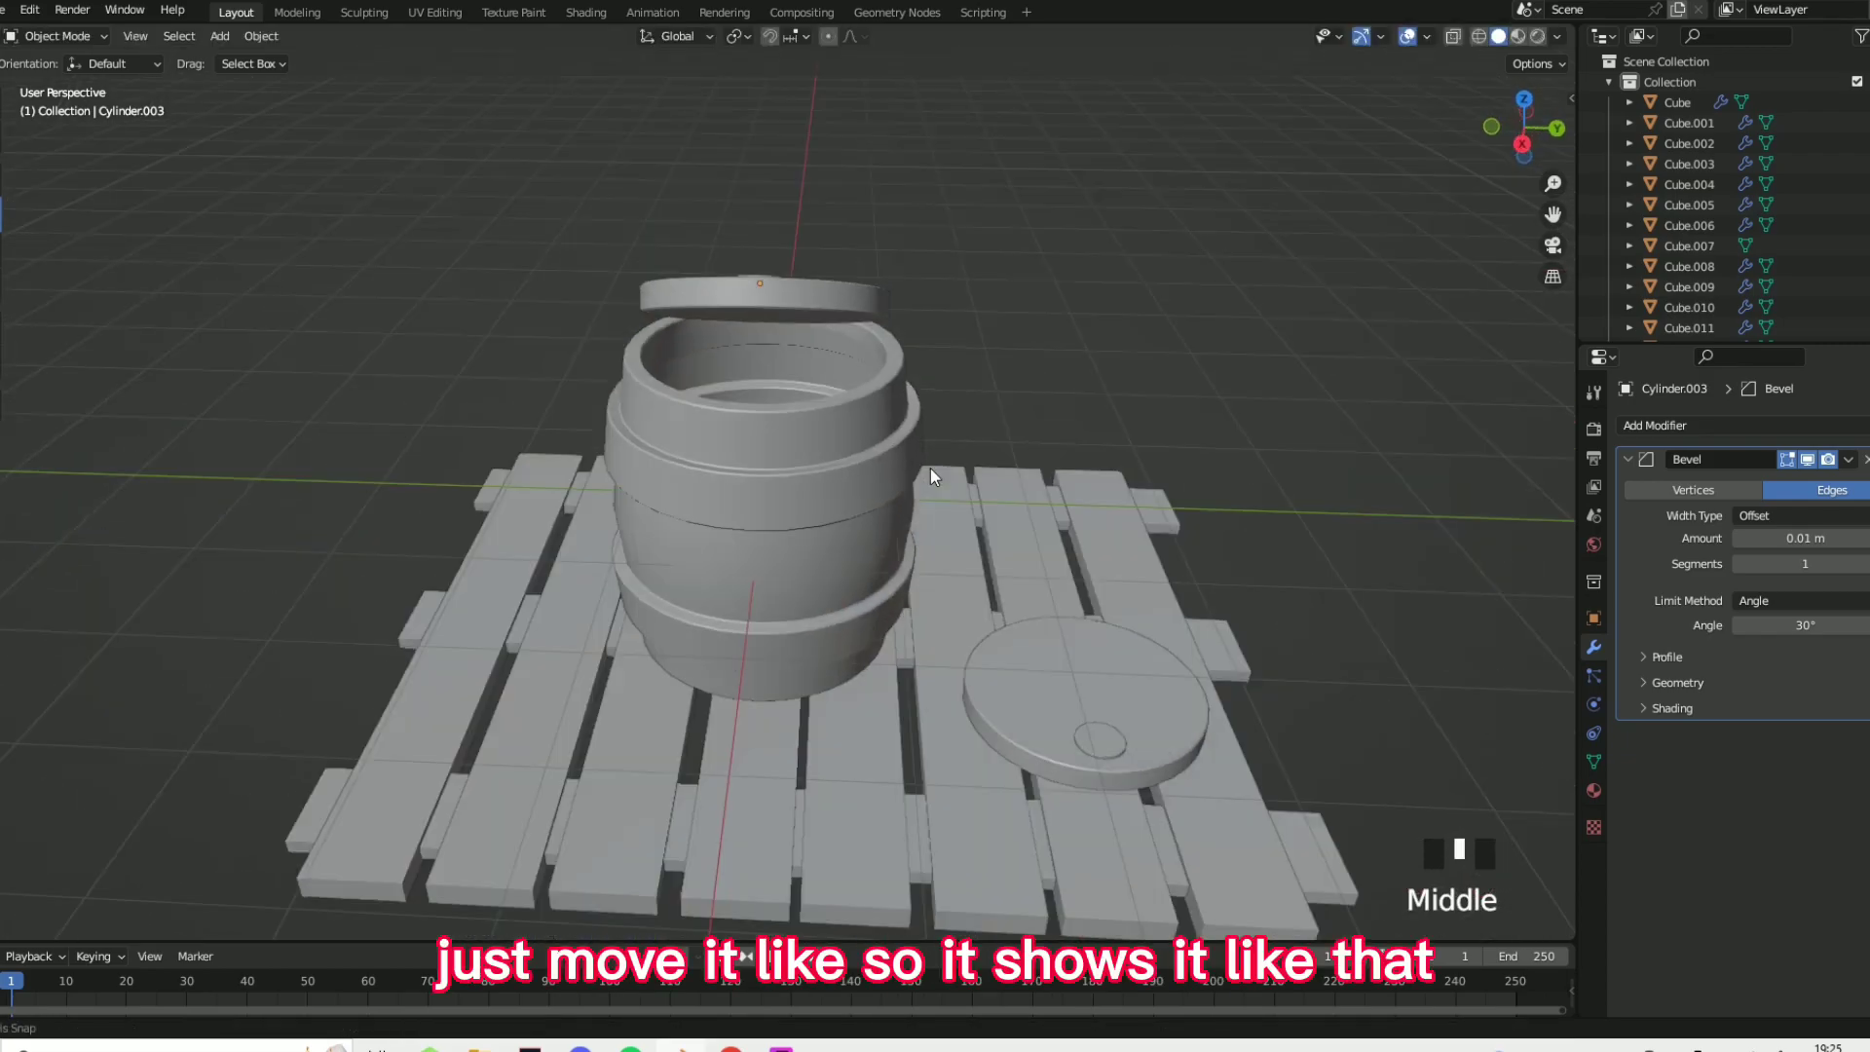
pyautogui.scroll(-2, 727, 488)
pyautogui.hotkey('shift', 'a')
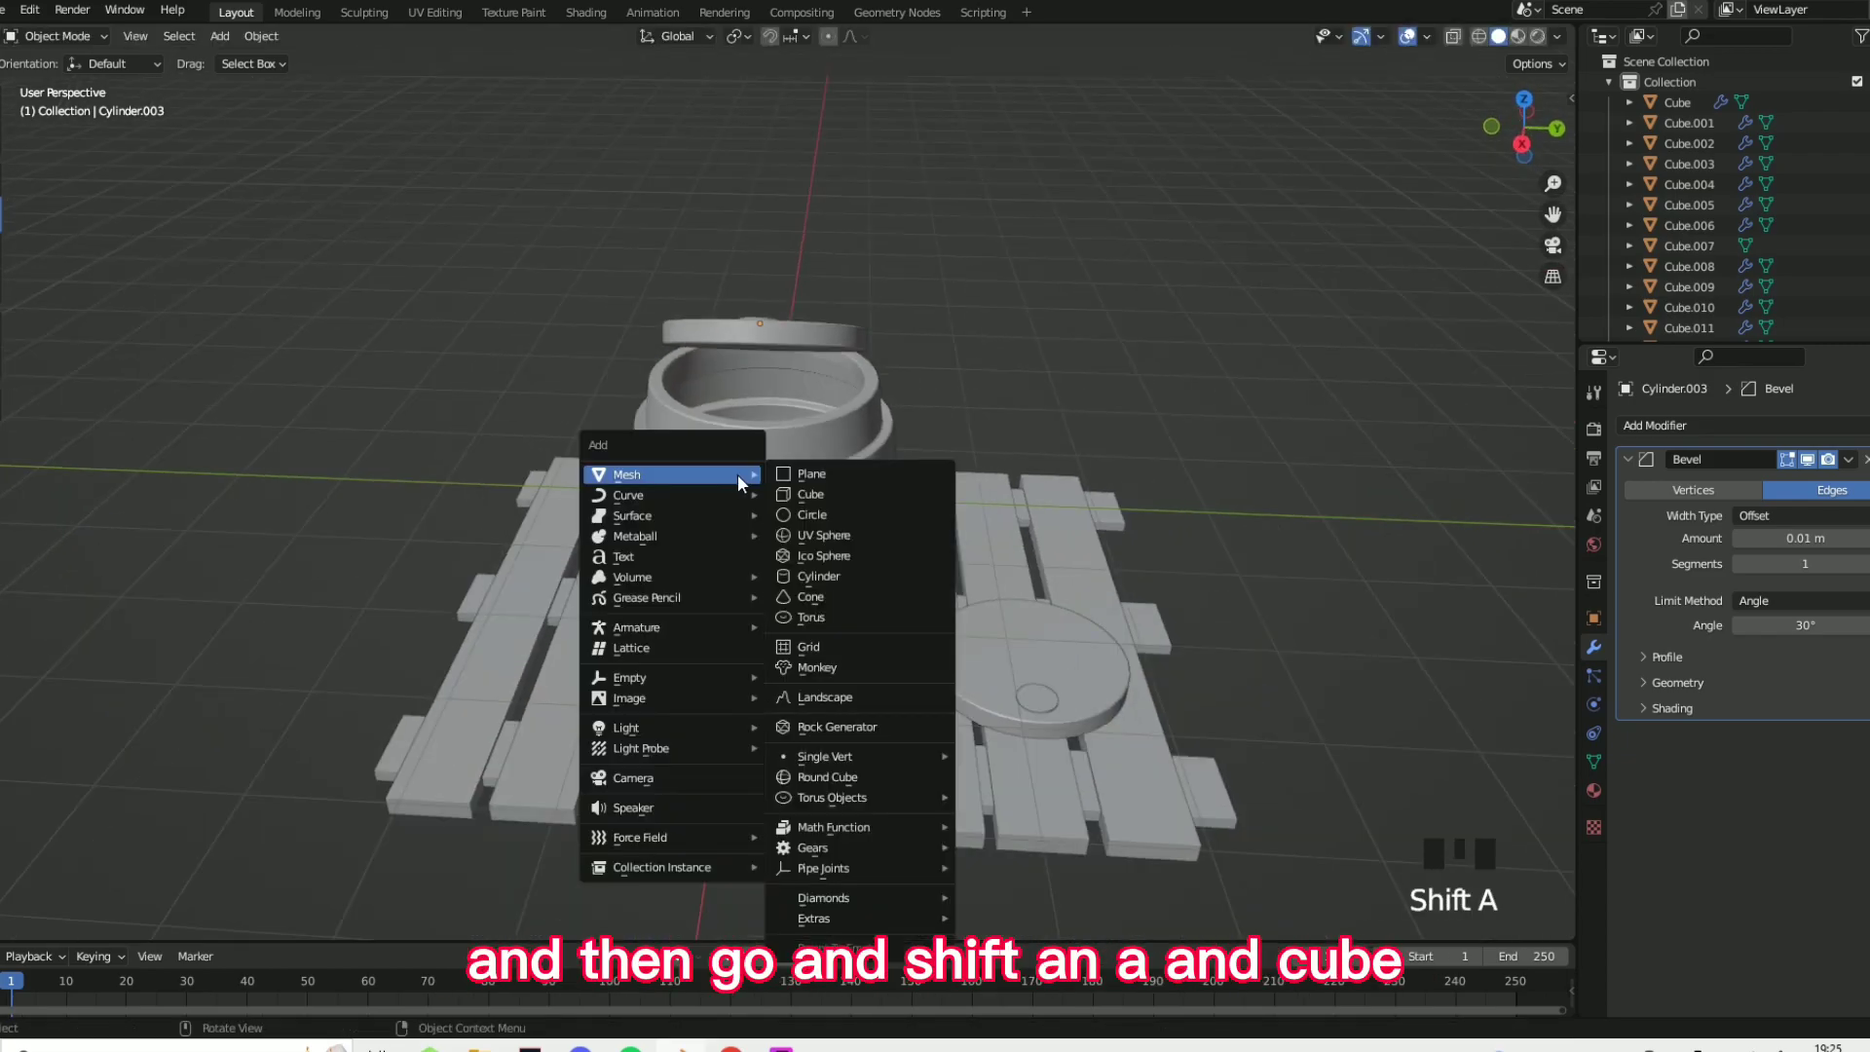
# - Add a new cube and move it along Y and X toward the barrel
pyautogui.click(785, 488)
pyautogui.scroll(-5, 874, 543)
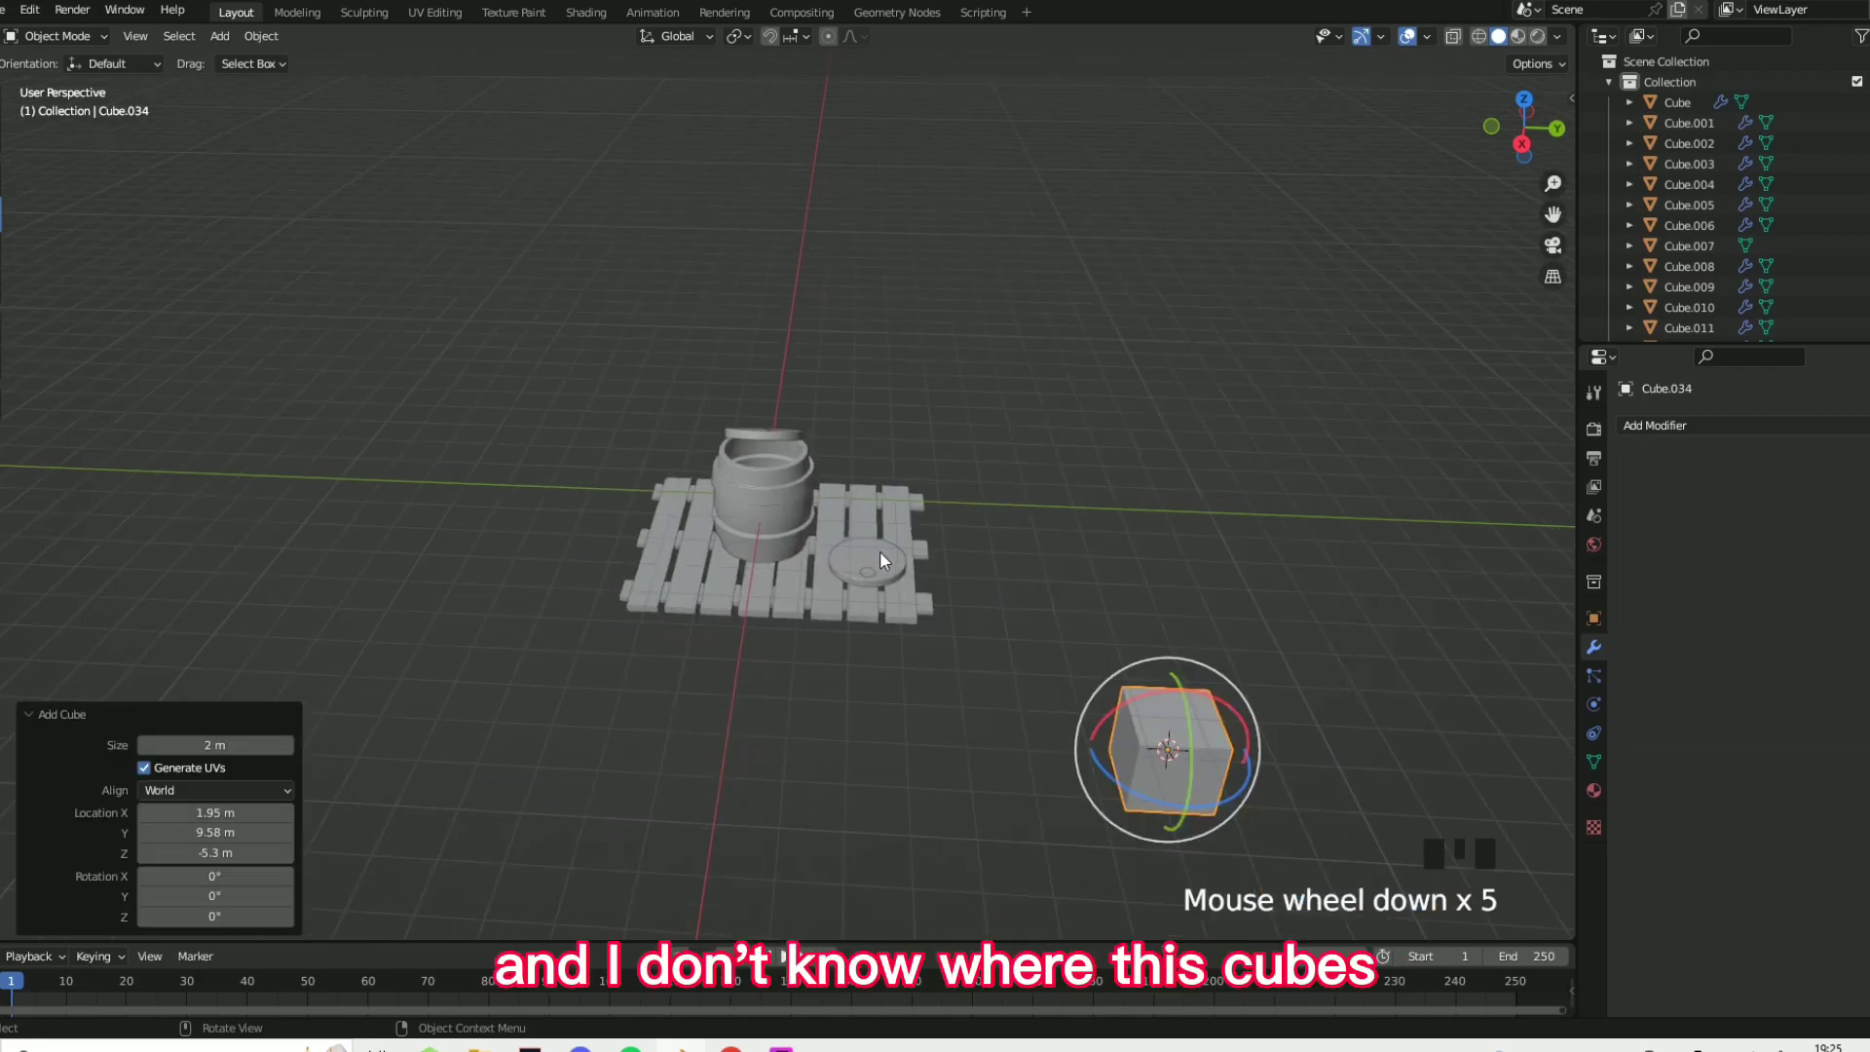
pyautogui.press('g')
pyautogui.press('x')
pyautogui.press('y')
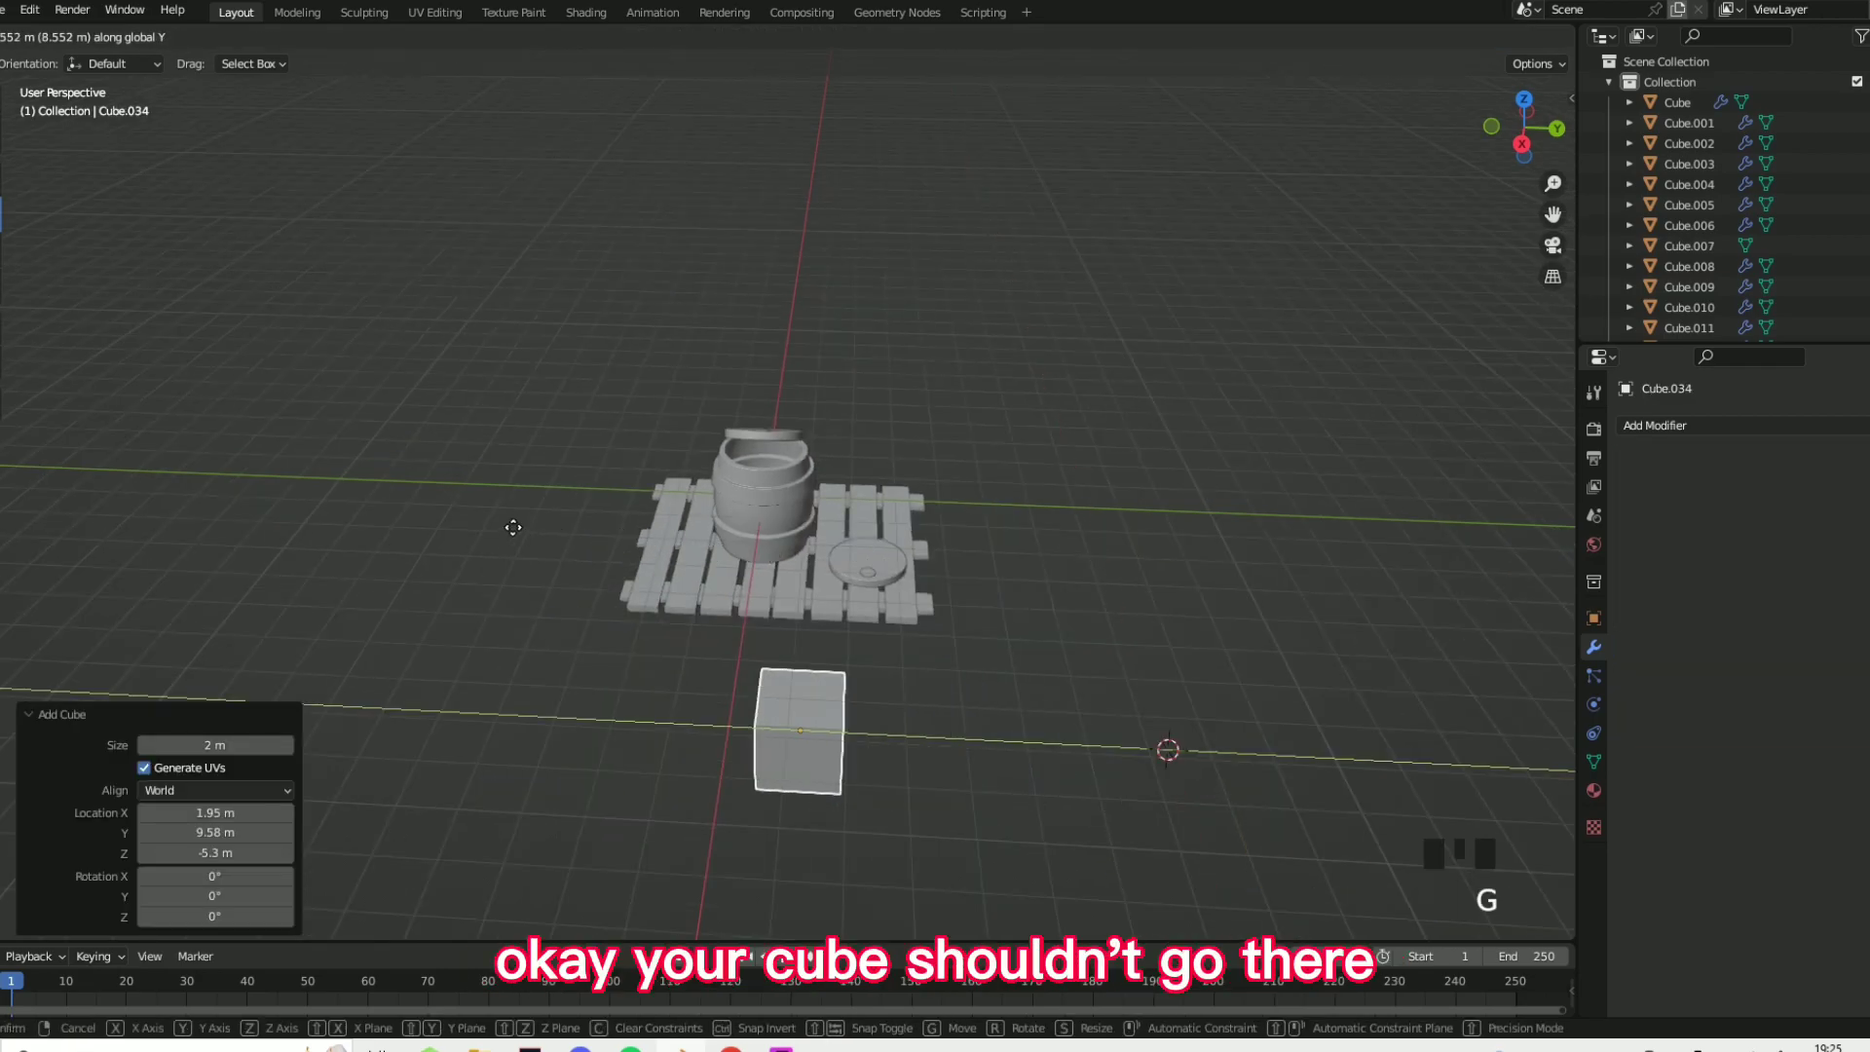
pyautogui.click(419, 500)
pyautogui.press('g')
pyautogui.press('x')
pyautogui.click(537, 322)
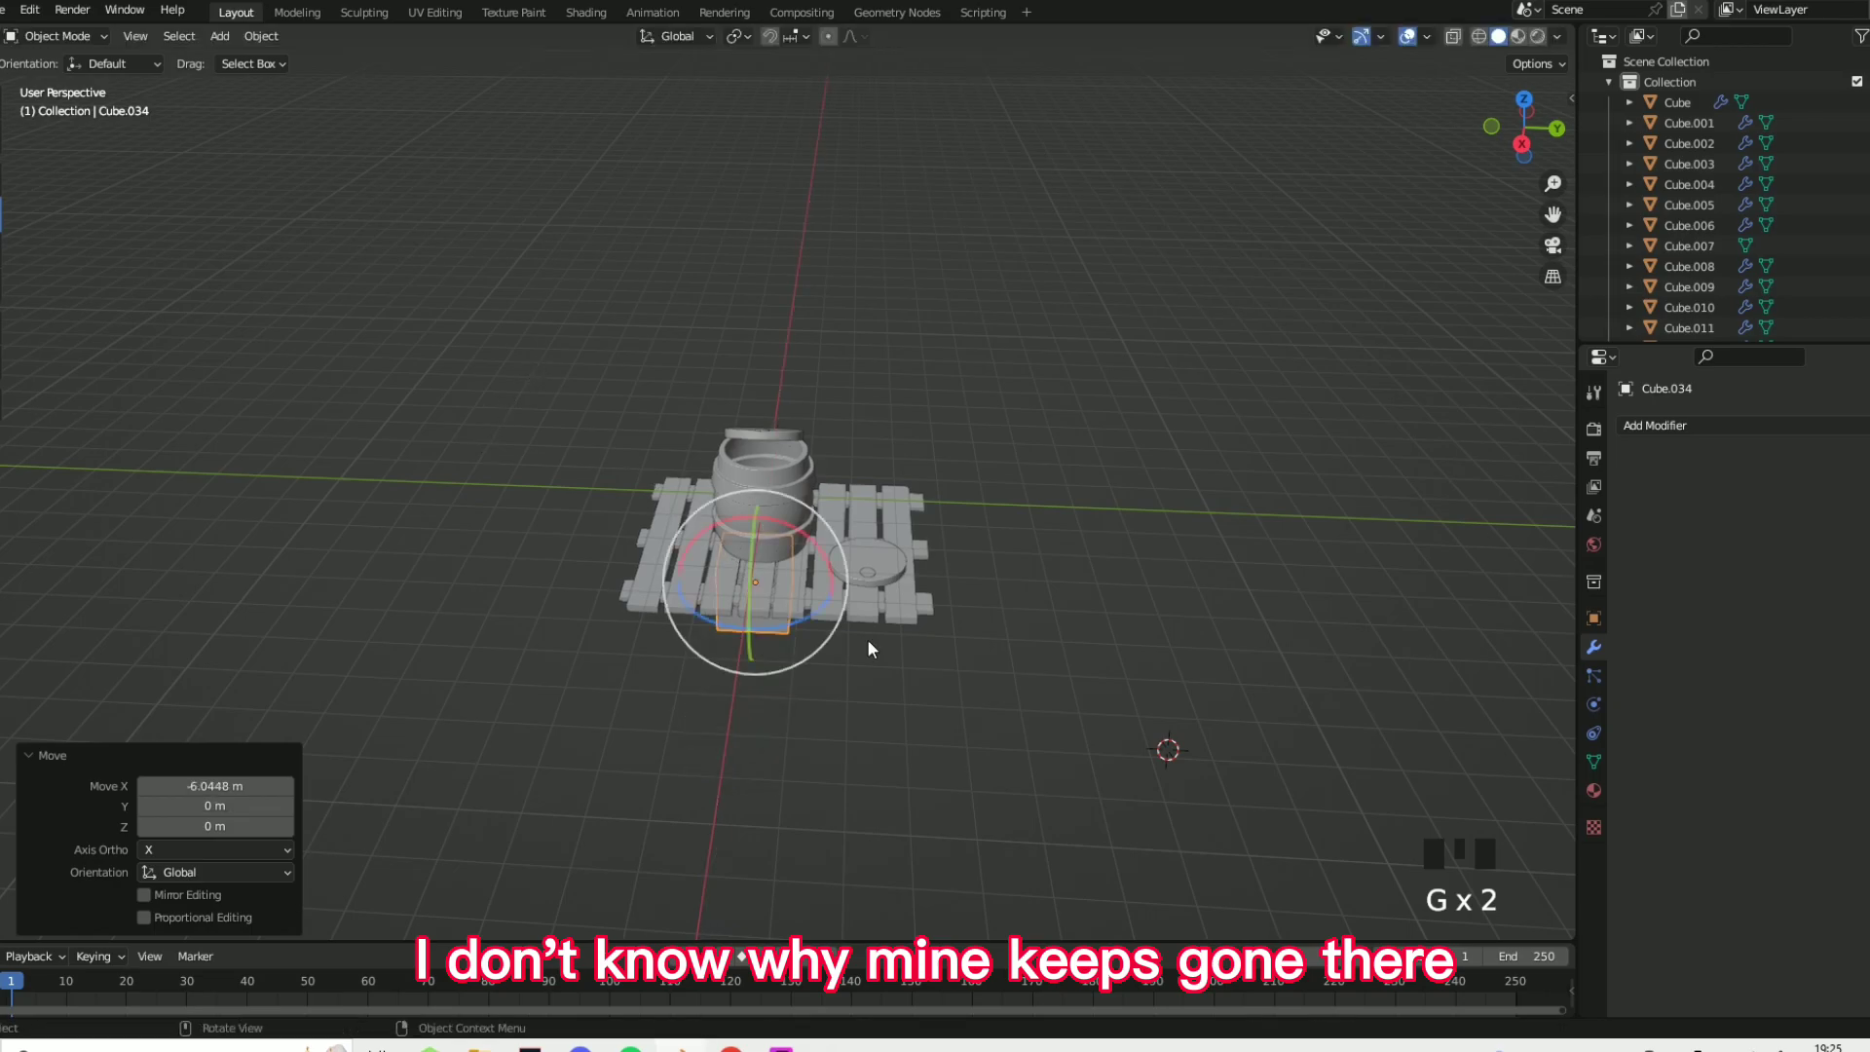
# - Raise the cube to barrel height and set it beside the barrel along X
pyautogui.scroll(5, 915, 510)
pyautogui.press('g')
pyautogui.press('z')
pyautogui.click(885, 329)
pyautogui.press('g')
pyautogui.press('x')
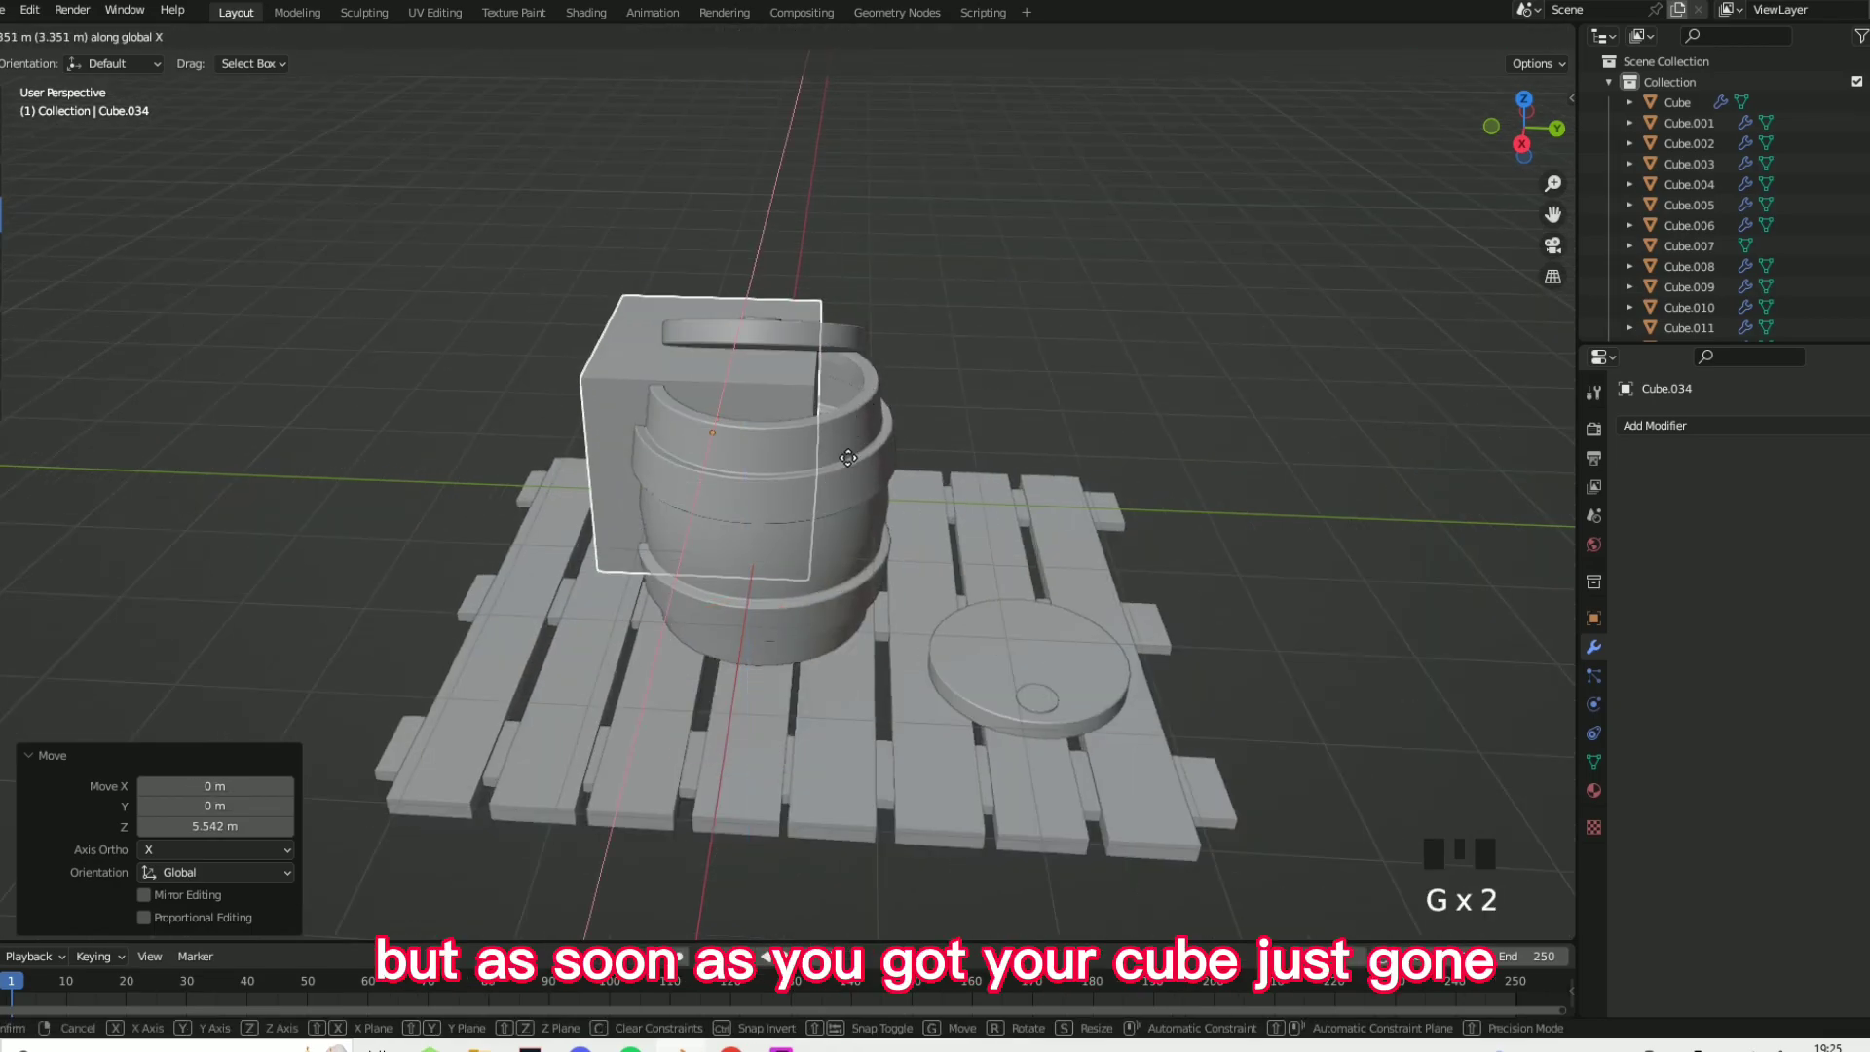
pyautogui.click(1038, 534)
# - Give the cube a Subdivision Surface modifier, scale it to about 0.394, and place it inside the barrel
pyautogui.click(1655, 426)
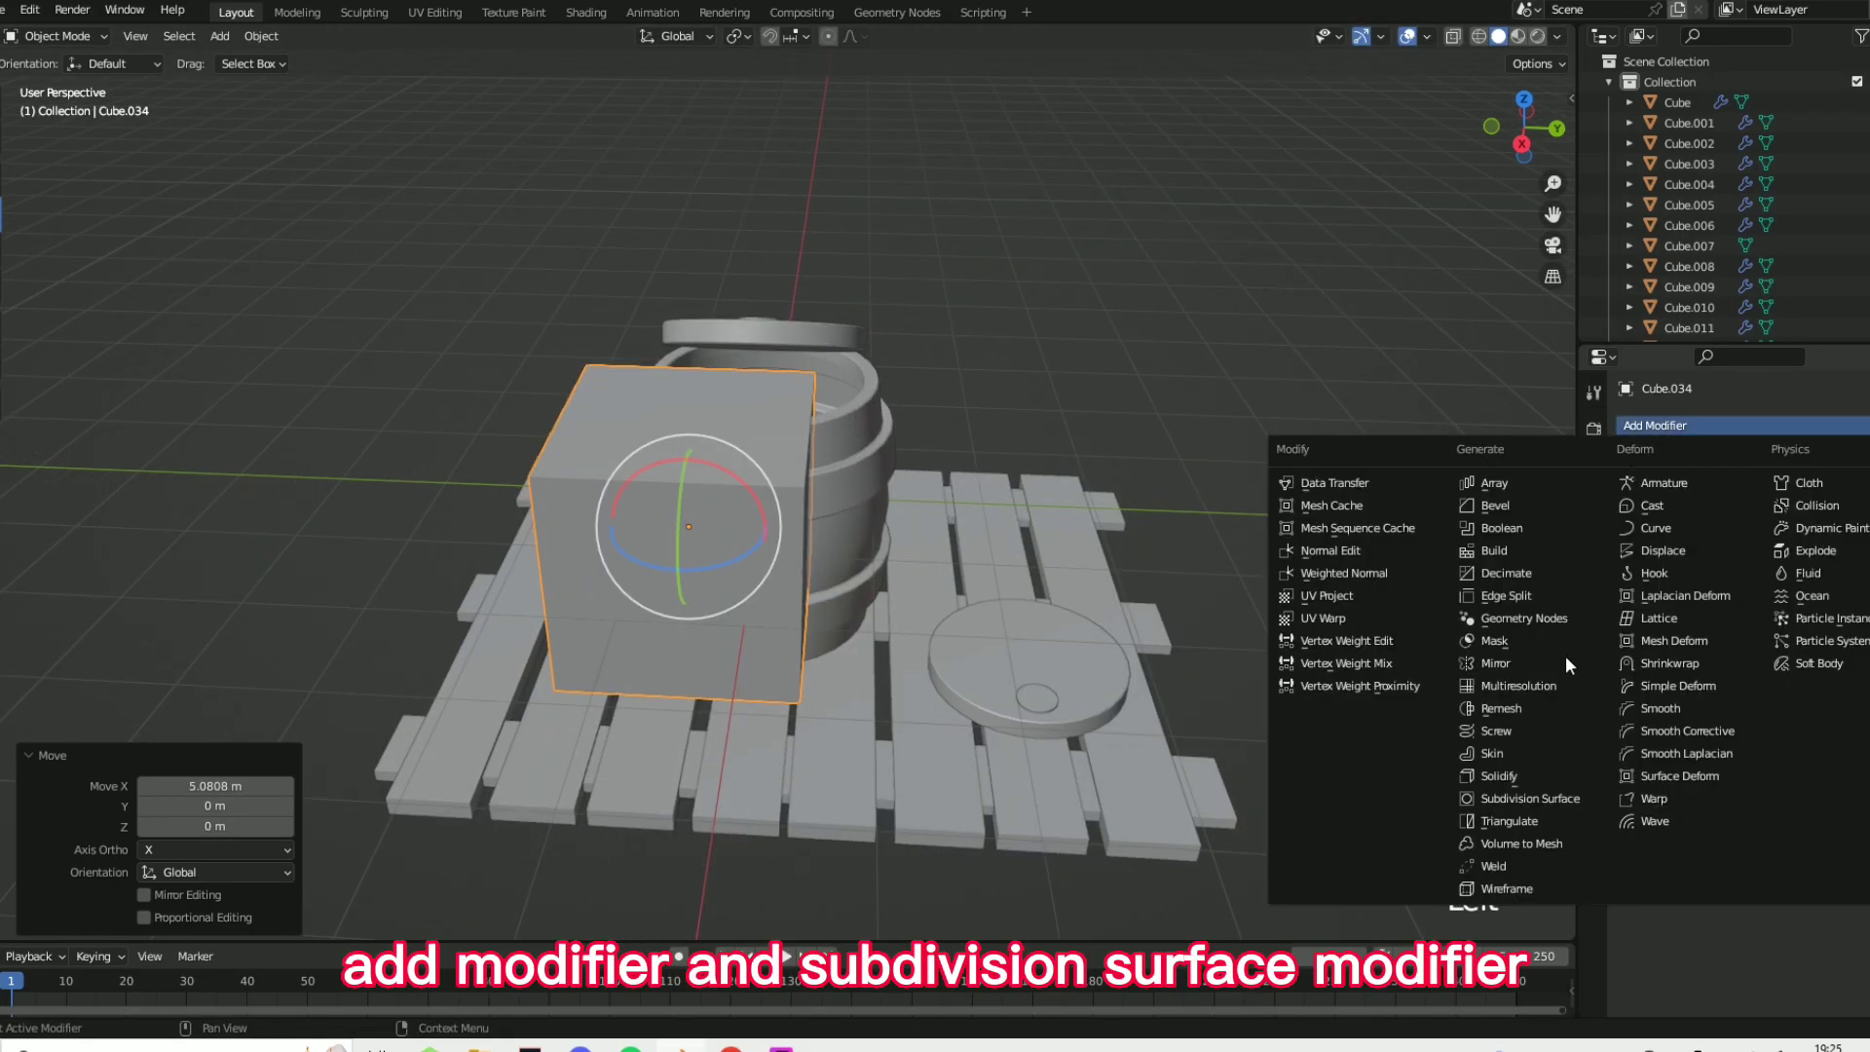
pyautogui.click(1570, 798)
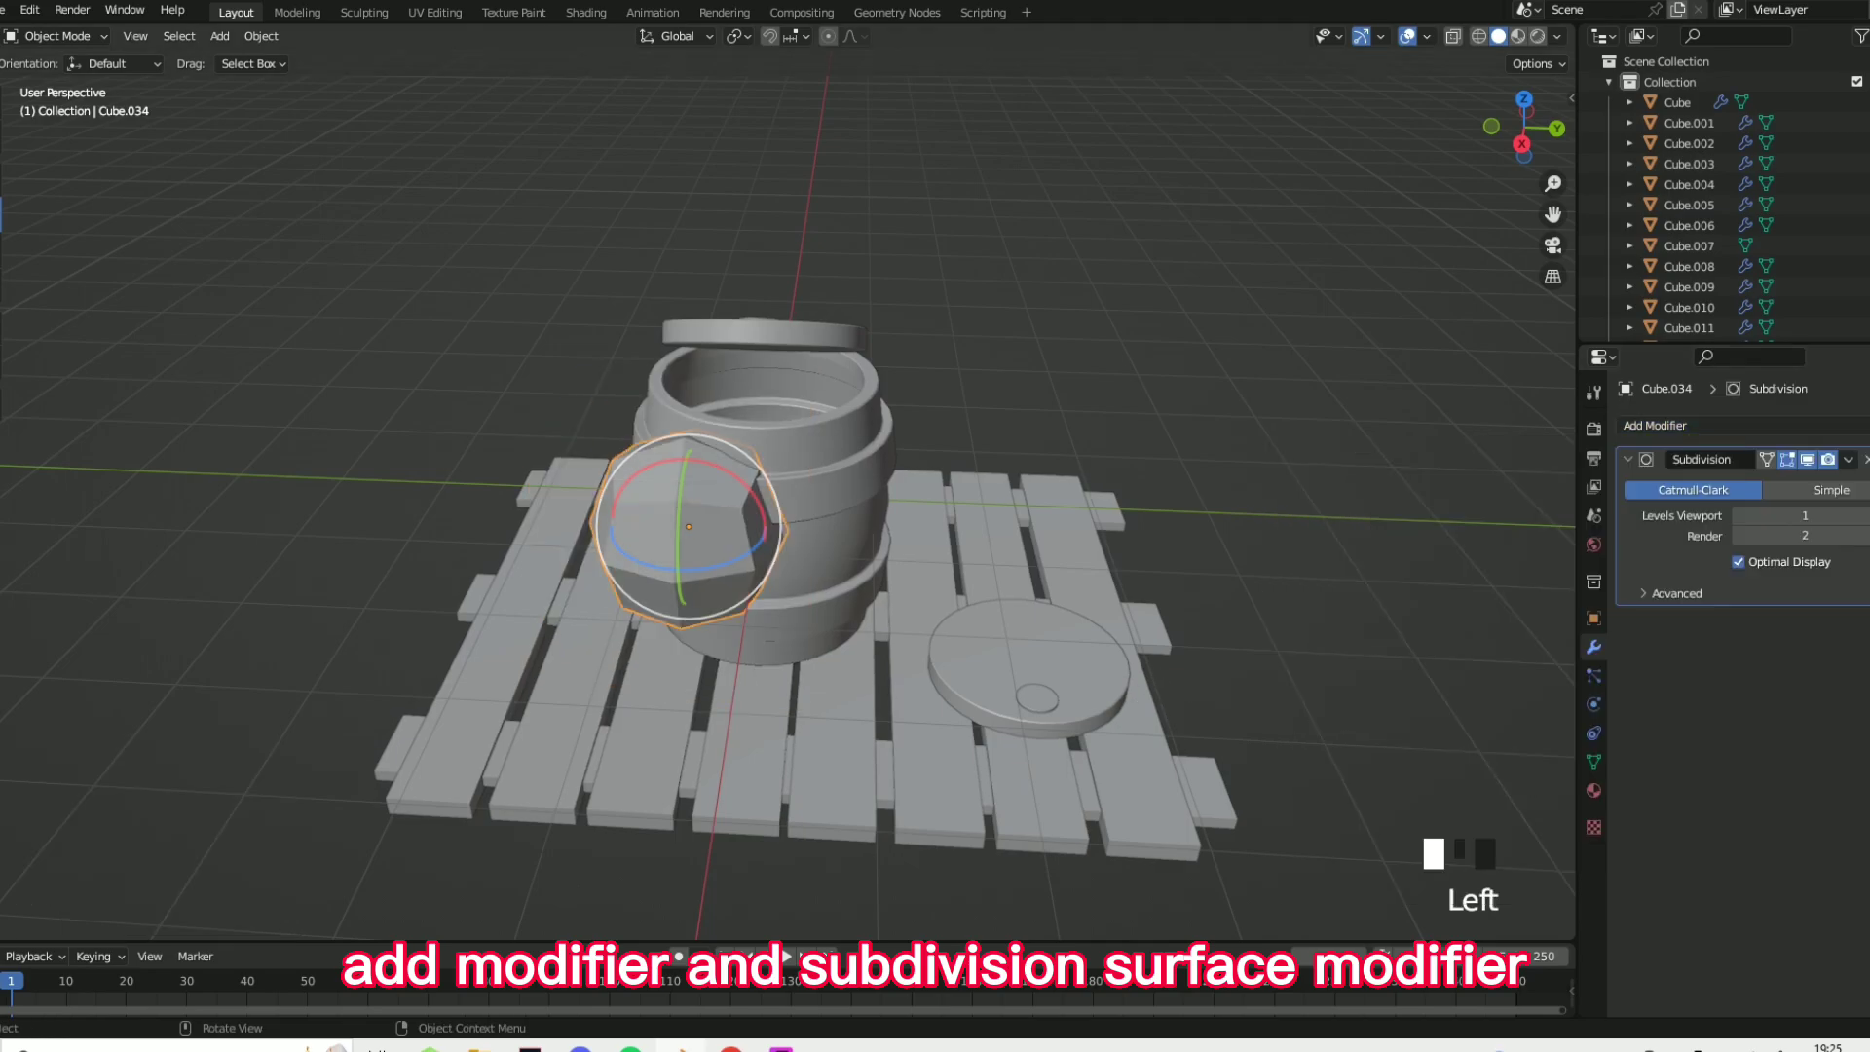
pyautogui.press('s')
pyautogui.click(785, 564)
pyautogui.moveTo(785, 564); pyautogui.dragTo(809, 606, button='middle')
pyautogui.press('s')
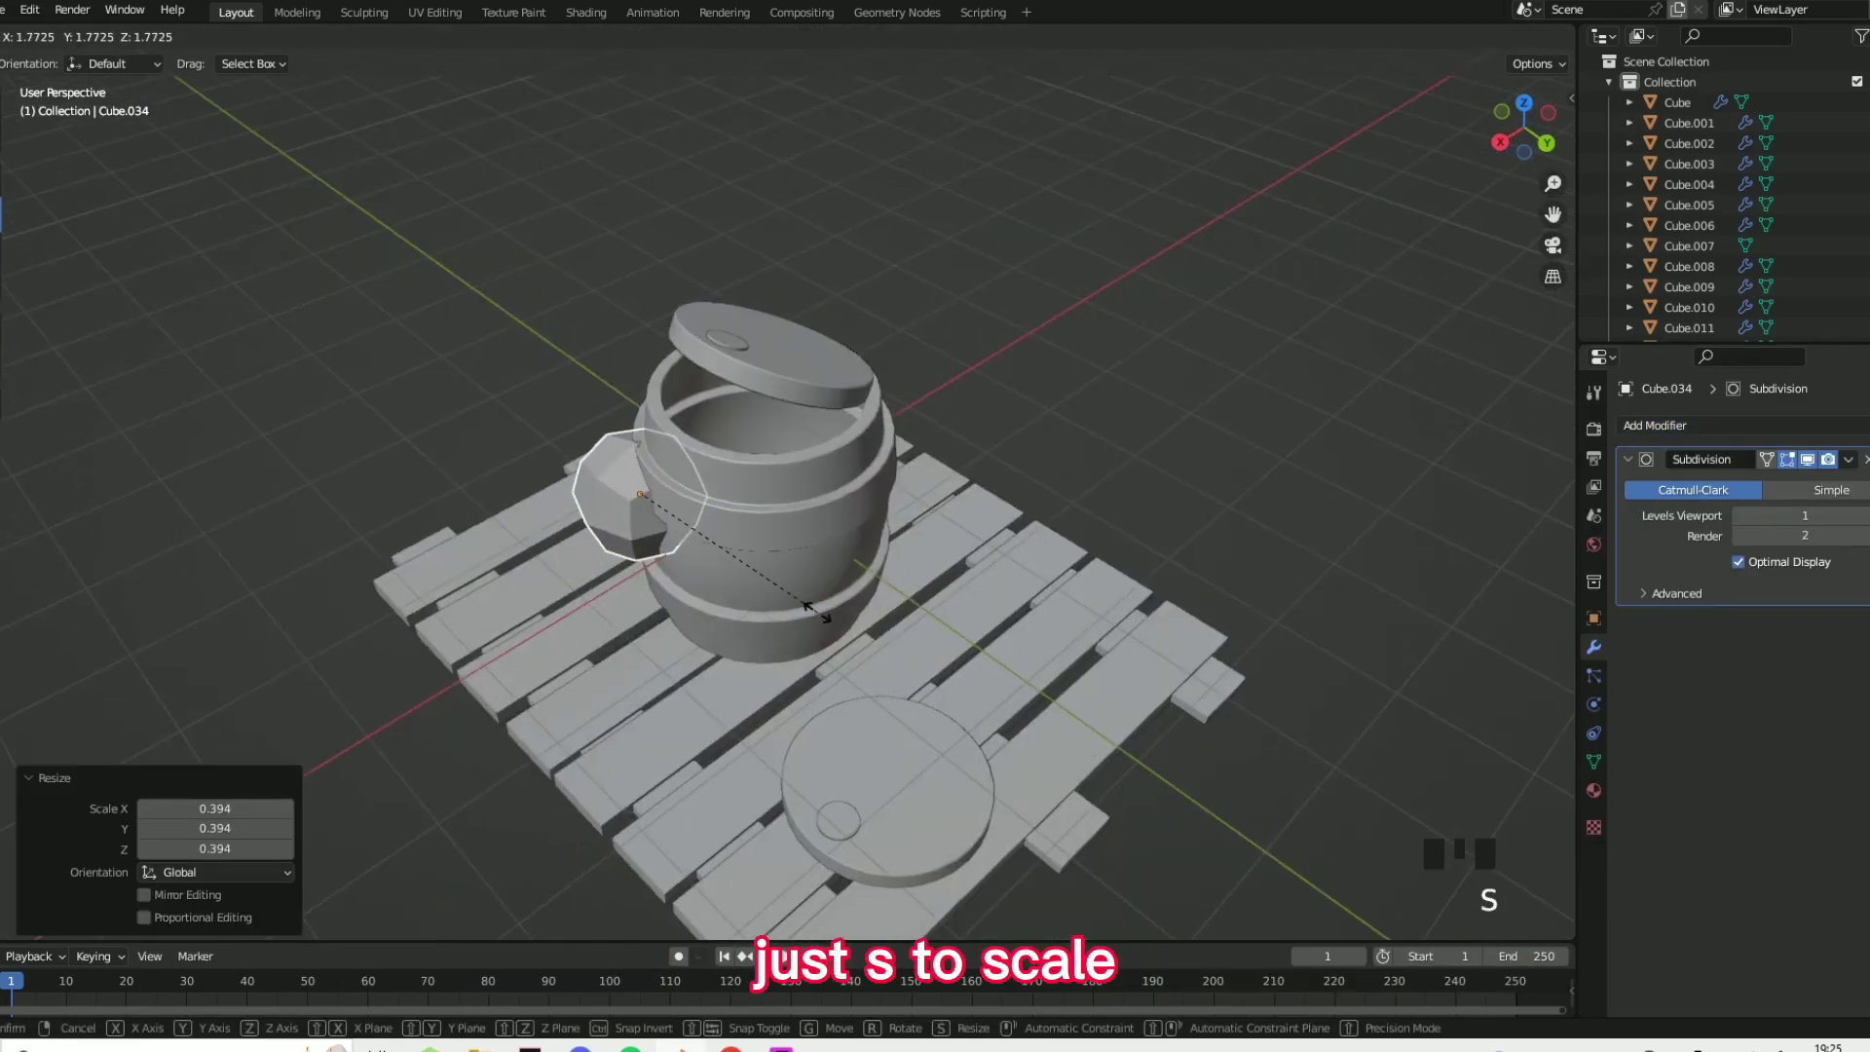
pyautogui.click(806, 605)
pyautogui.press('g')
pyautogui.click(910, 559)
pyautogui.moveTo(910, 559); pyautogui.dragTo(976, 528, button='middle')
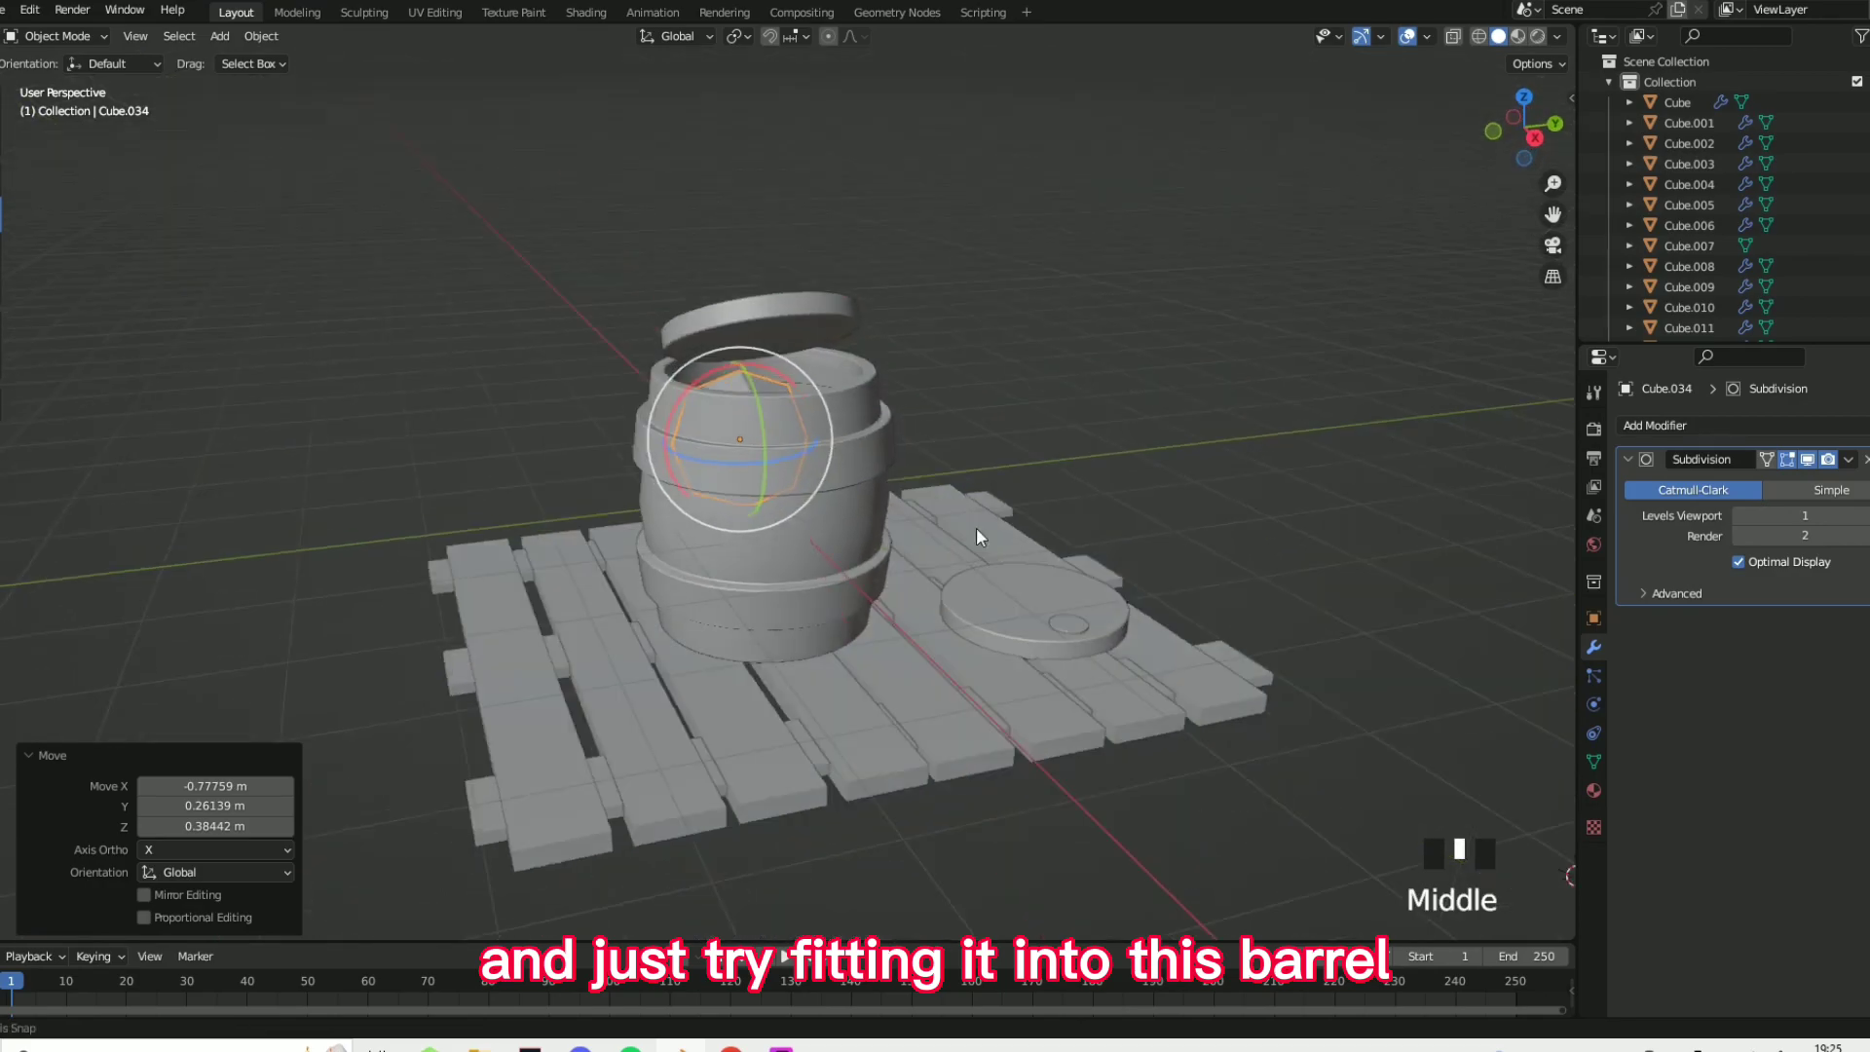
# - Duplicate the rock cube, scale the copy to 0.798, and lower it into the barrel
pyautogui.rightClick(682, 489)
pyautogui.click(681, 489)
pyautogui.rightClick(701, 467)
pyautogui.press('g')
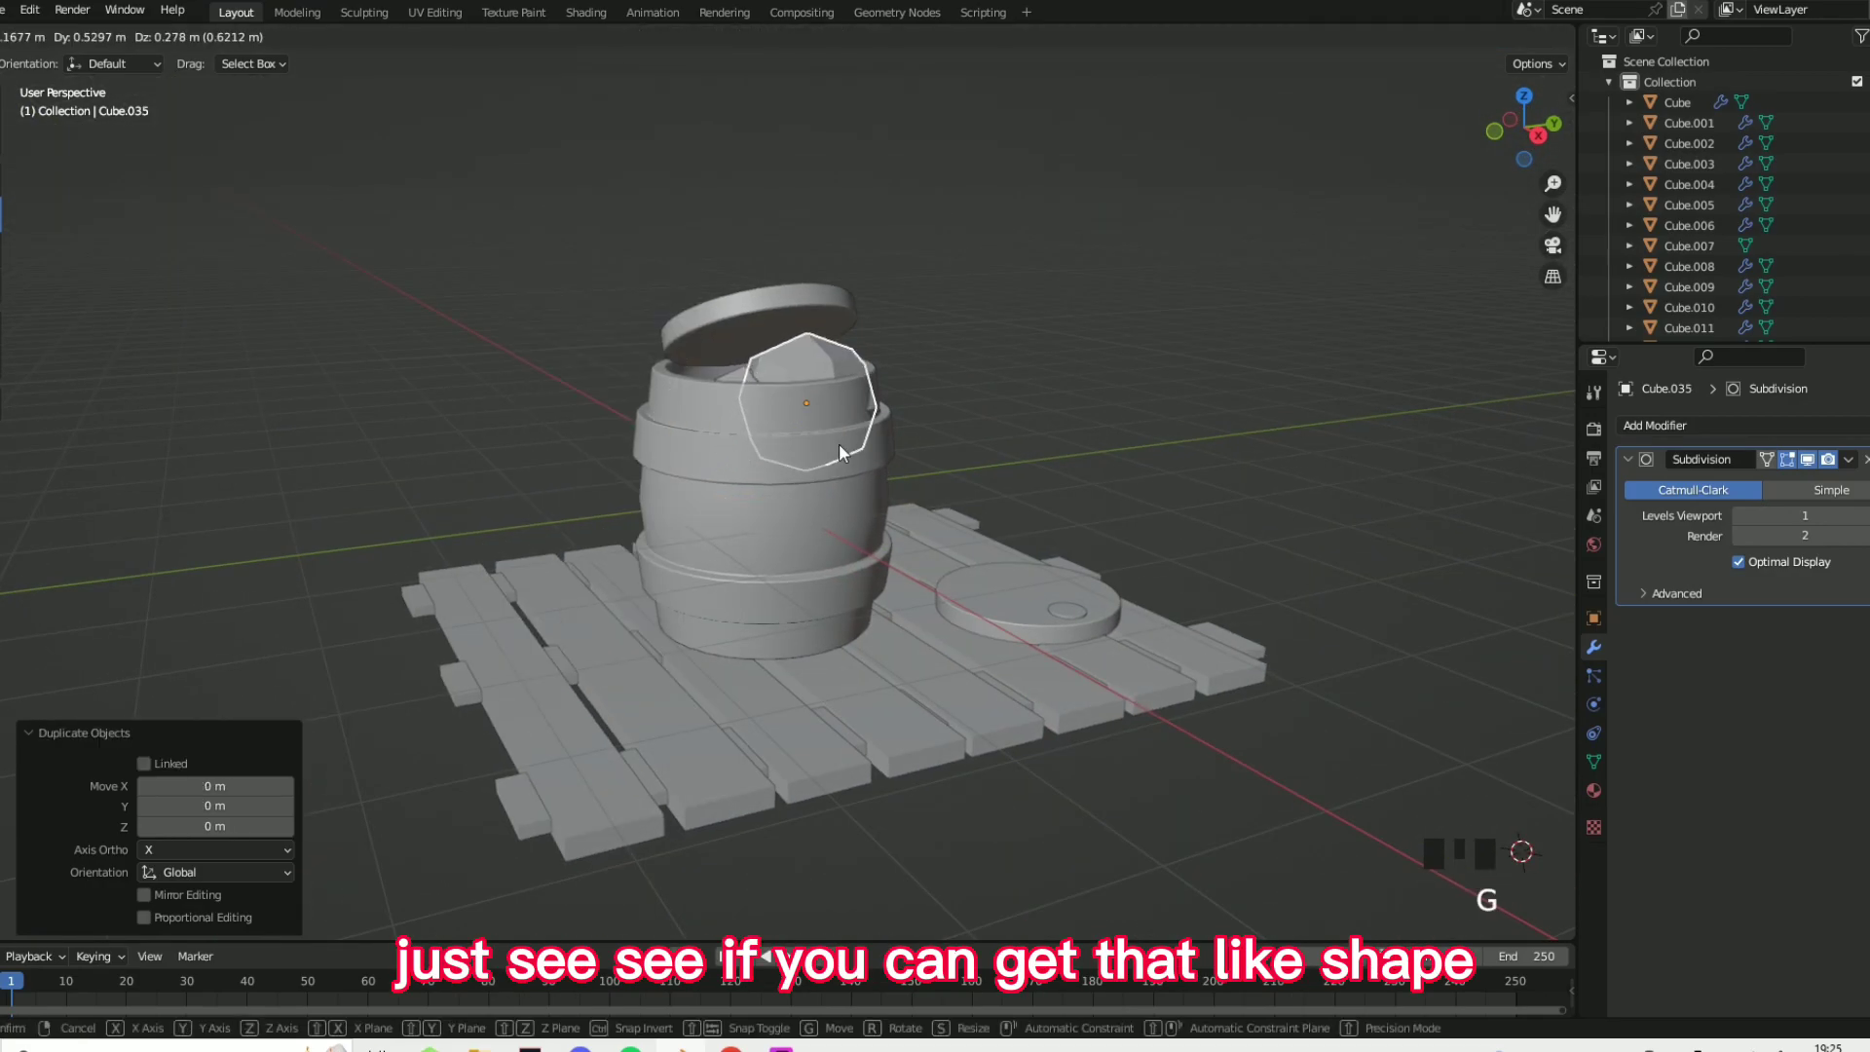
pyautogui.click(843, 452)
pyautogui.moveTo(1330, 487); pyautogui.dragTo(1099, 481, button='middle')
pyautogui.press('s')
pyautogui.click(1181, 526)
pyautogui.press('g')
pyautogui.click(1180, 518)
pyautogui.press('g')
pyautogui.press('z')
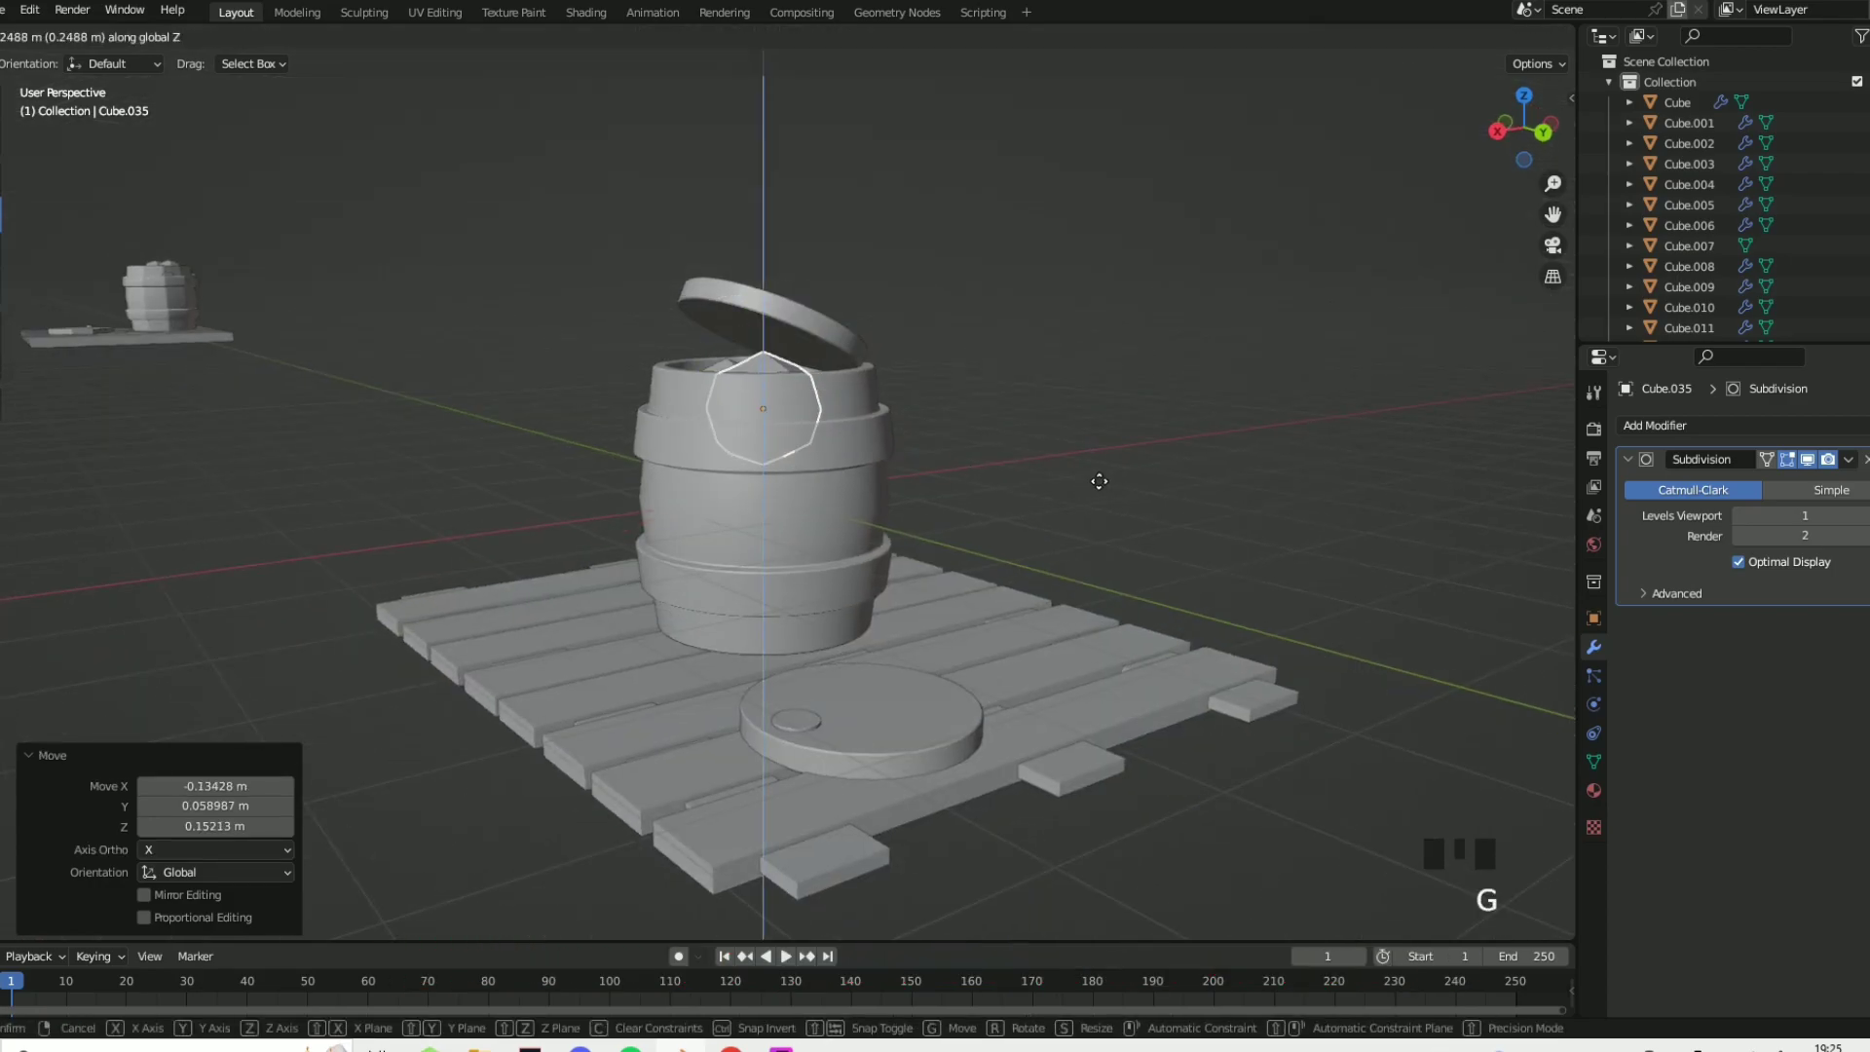
pyautogui.click(1103, 475)
pyautogui.moveTo(1195, 564); pyautogui.dragTo(1302, 526, button='middle')
# - Duplicate another rock and shift it along Y and down Z among the others
pyautogui.rightClick(850, 513)
pyautogui.click(848, 509)
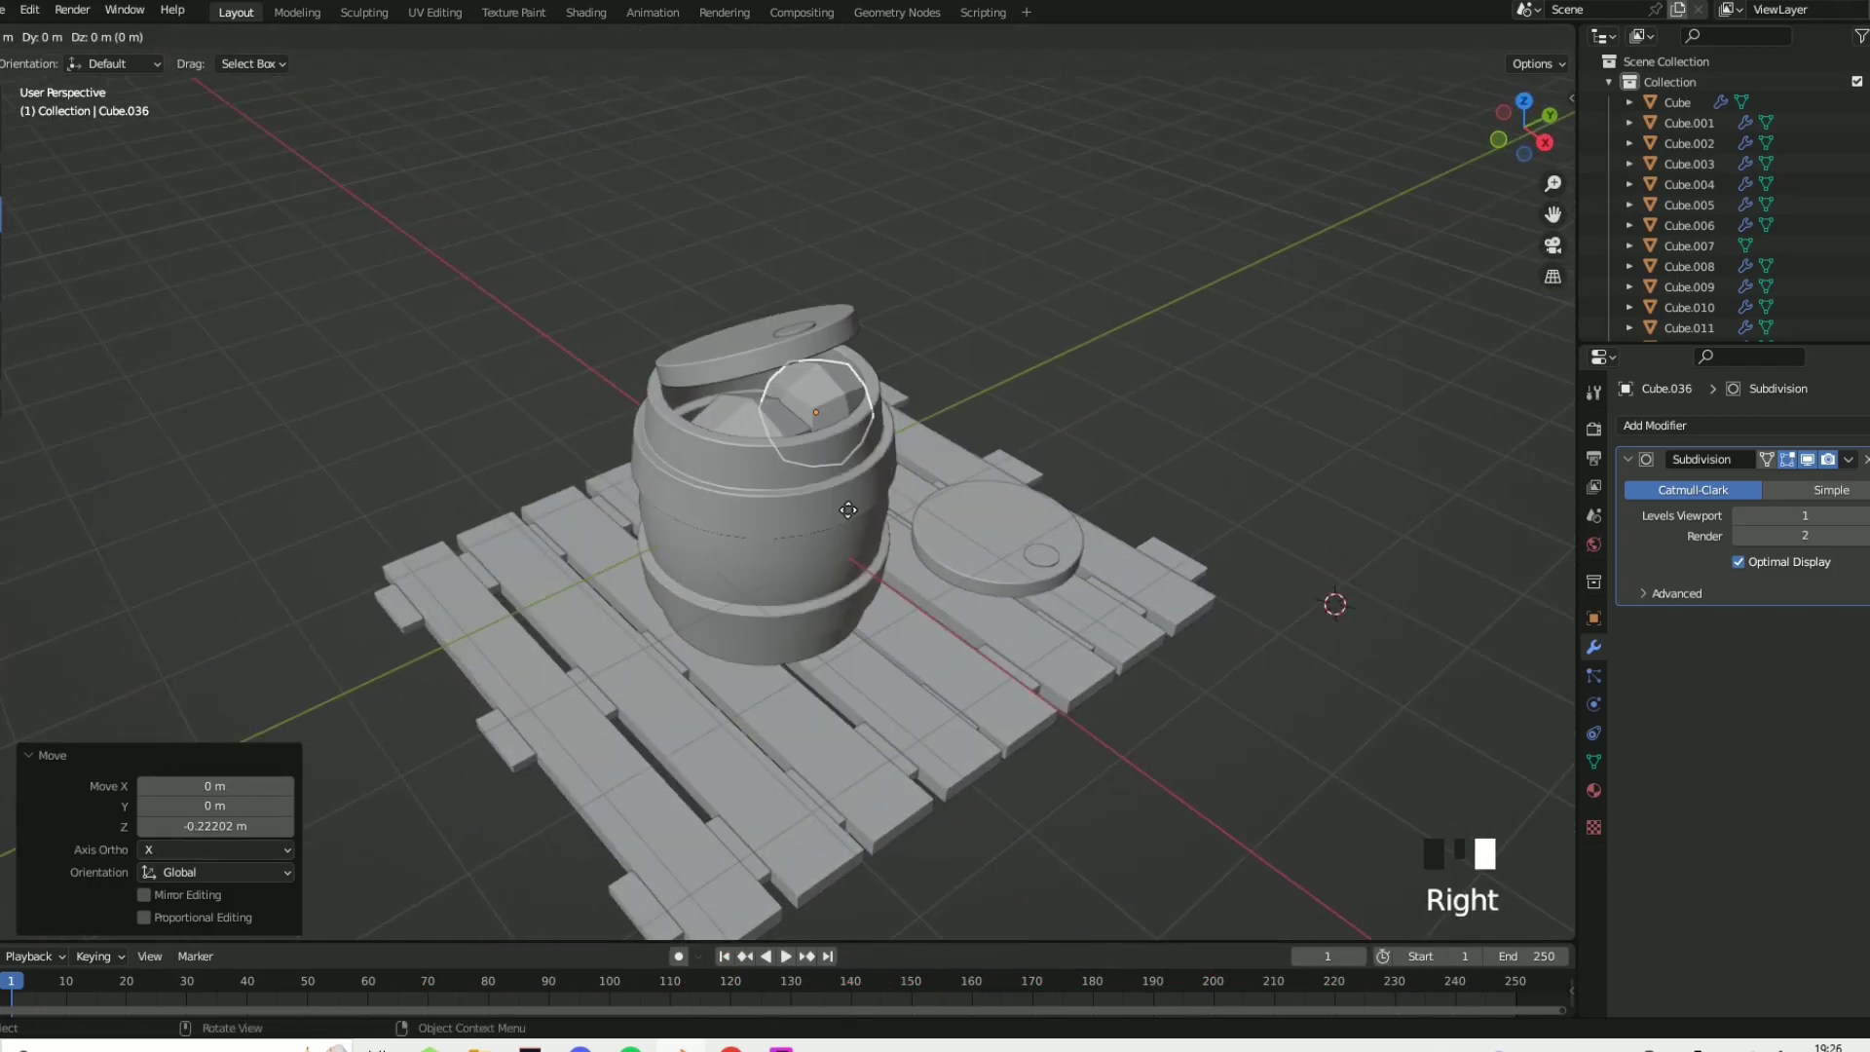
pyautogui.press('g')
pyautogui.press('g')
pyautogui.click(788, 454)
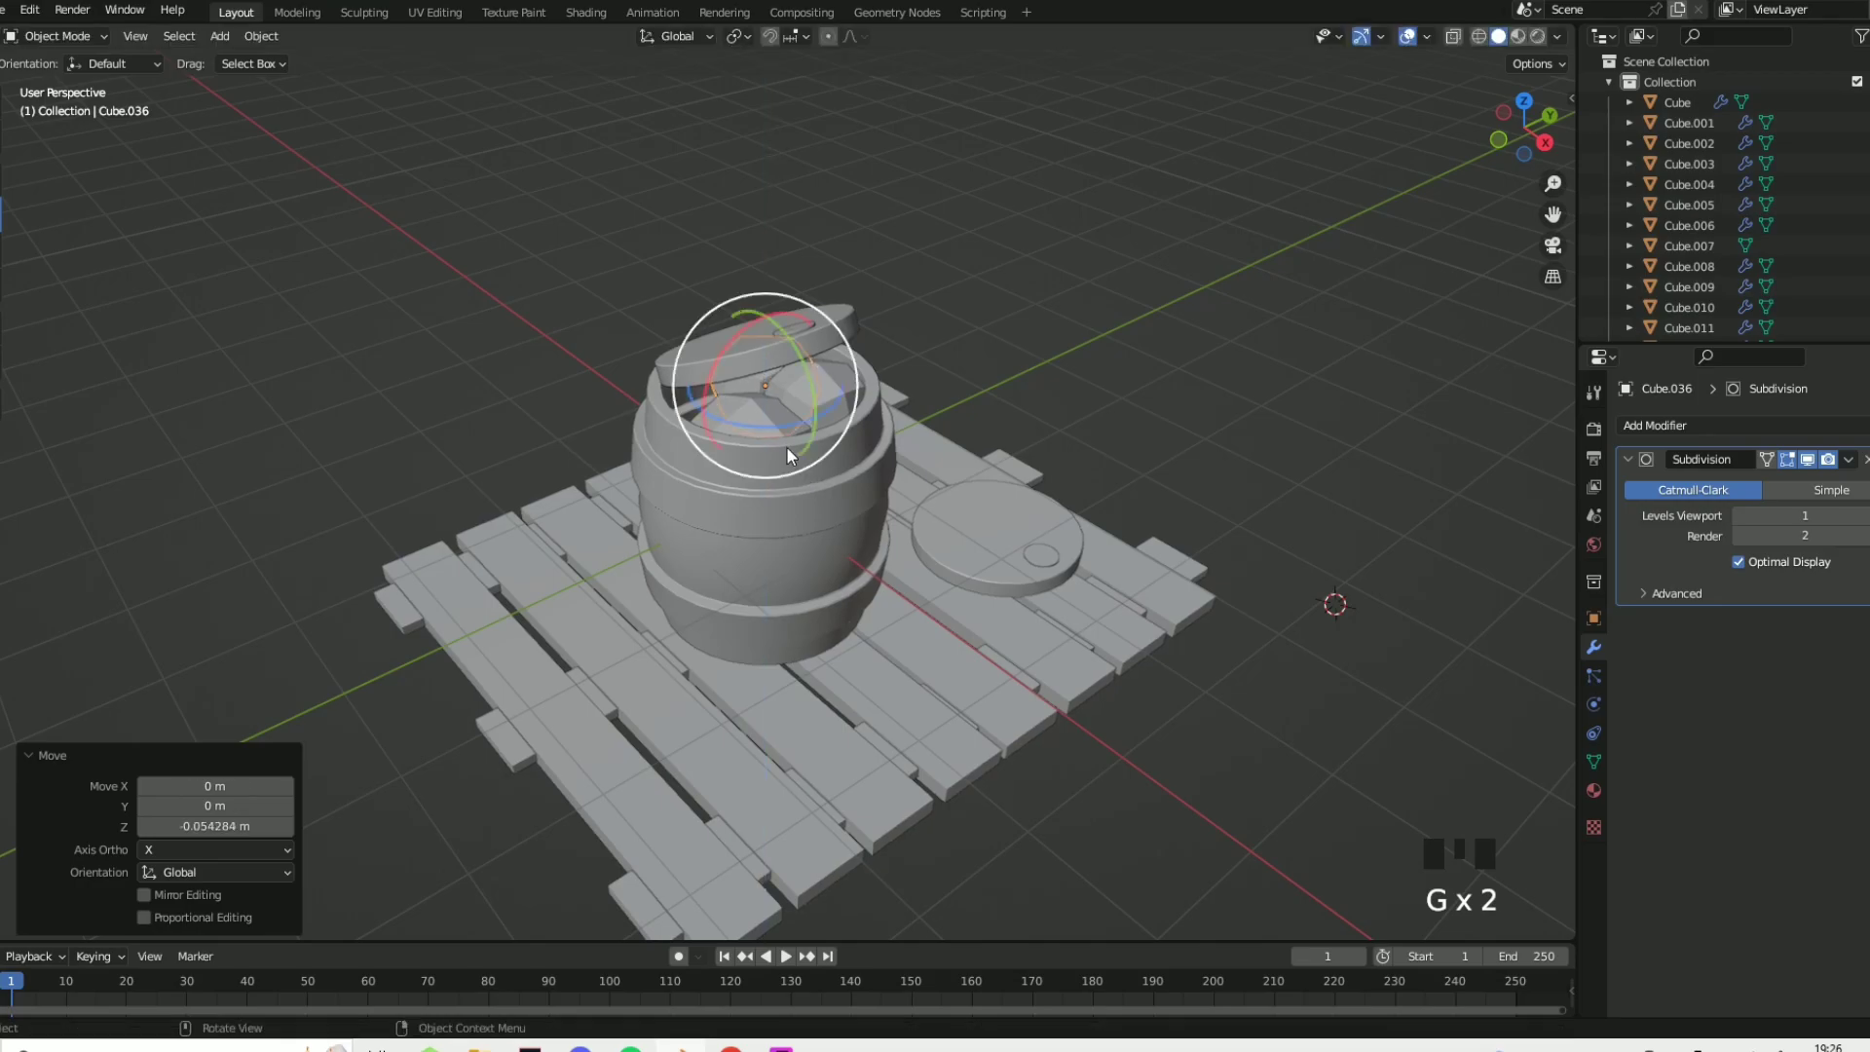
pyautogui.rightClick(789, 456)
pyautogui.click(788, 454)
pyautogui.rightClick(789, 457)
pyautogui.press('g')
pyautogui.press('y')
pyautogui.click(738, 488)
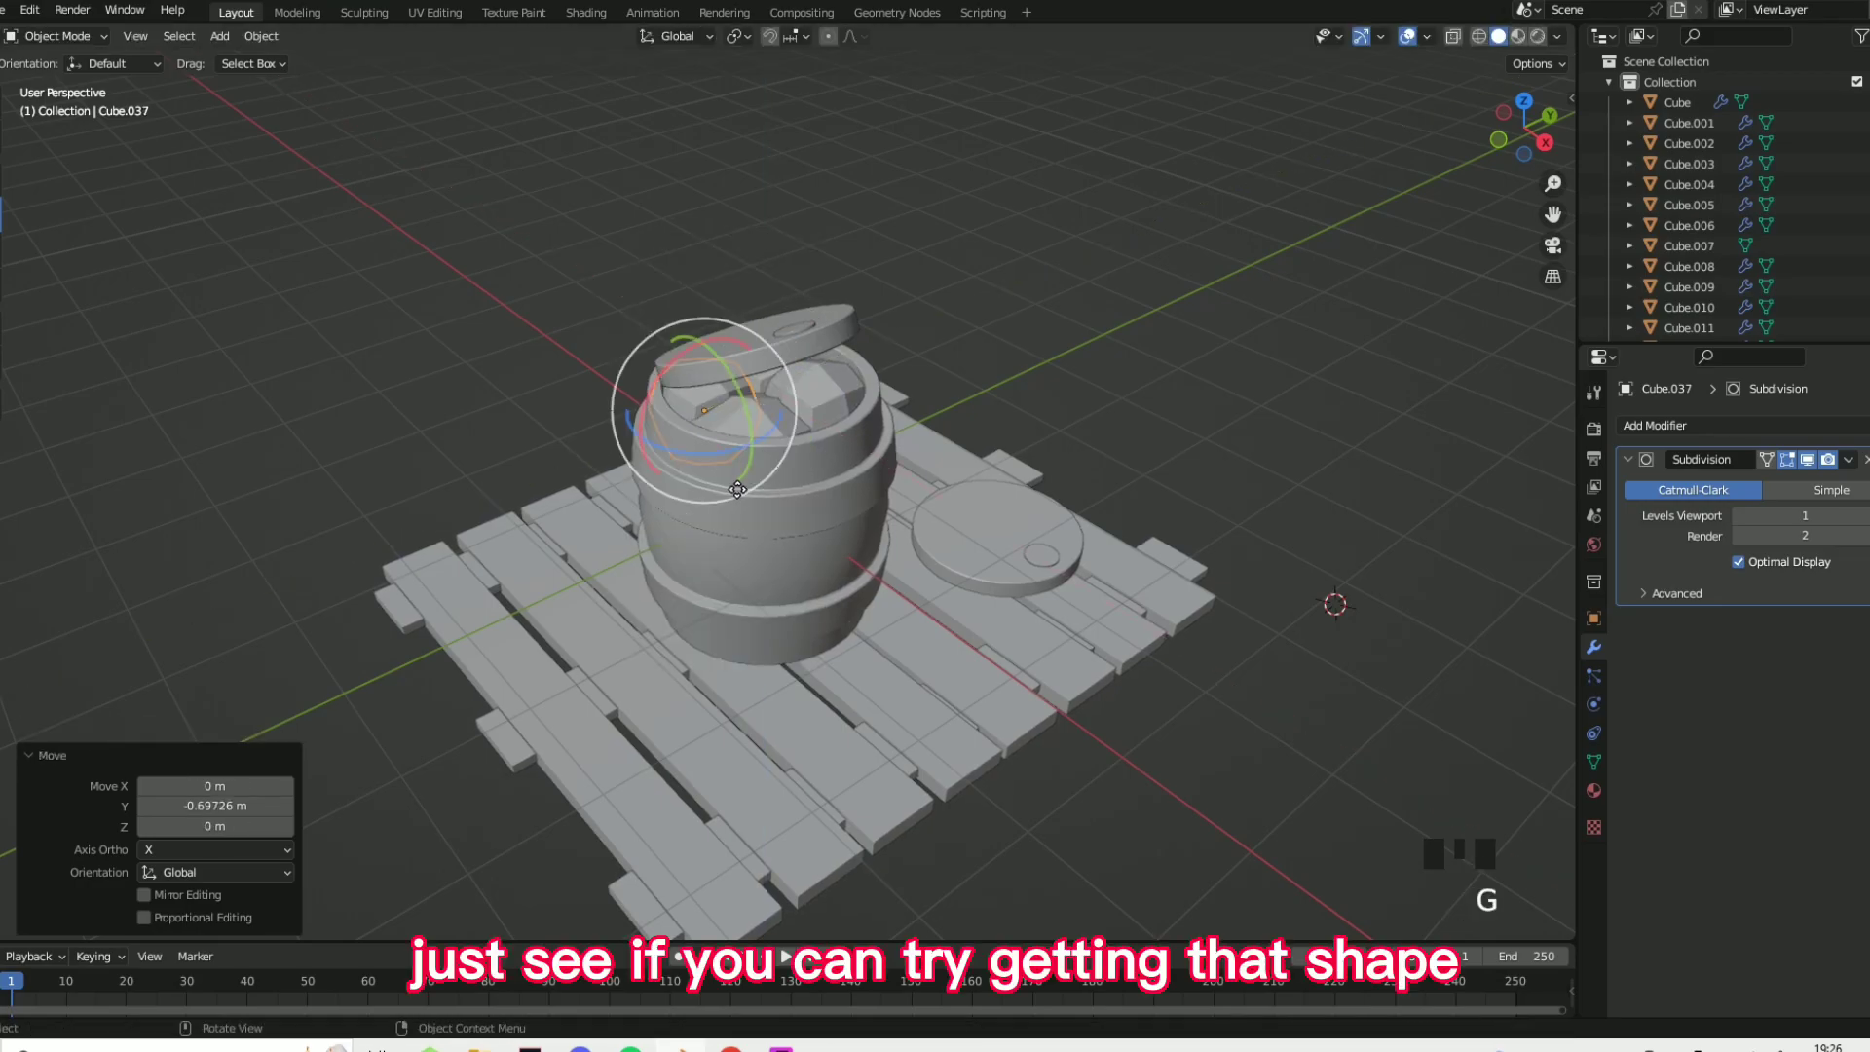
pyautogui.press('g')
pyautogui.press('z')
pyautogui.click(745, 510)
# - Deselect the rocks and orbit around the barrel to inspect the heap
pyautogui.click(1221, 314)
pyautogui.moveTo(1193, 292); pyautogui.dragTo(1129, 255, button='middle')
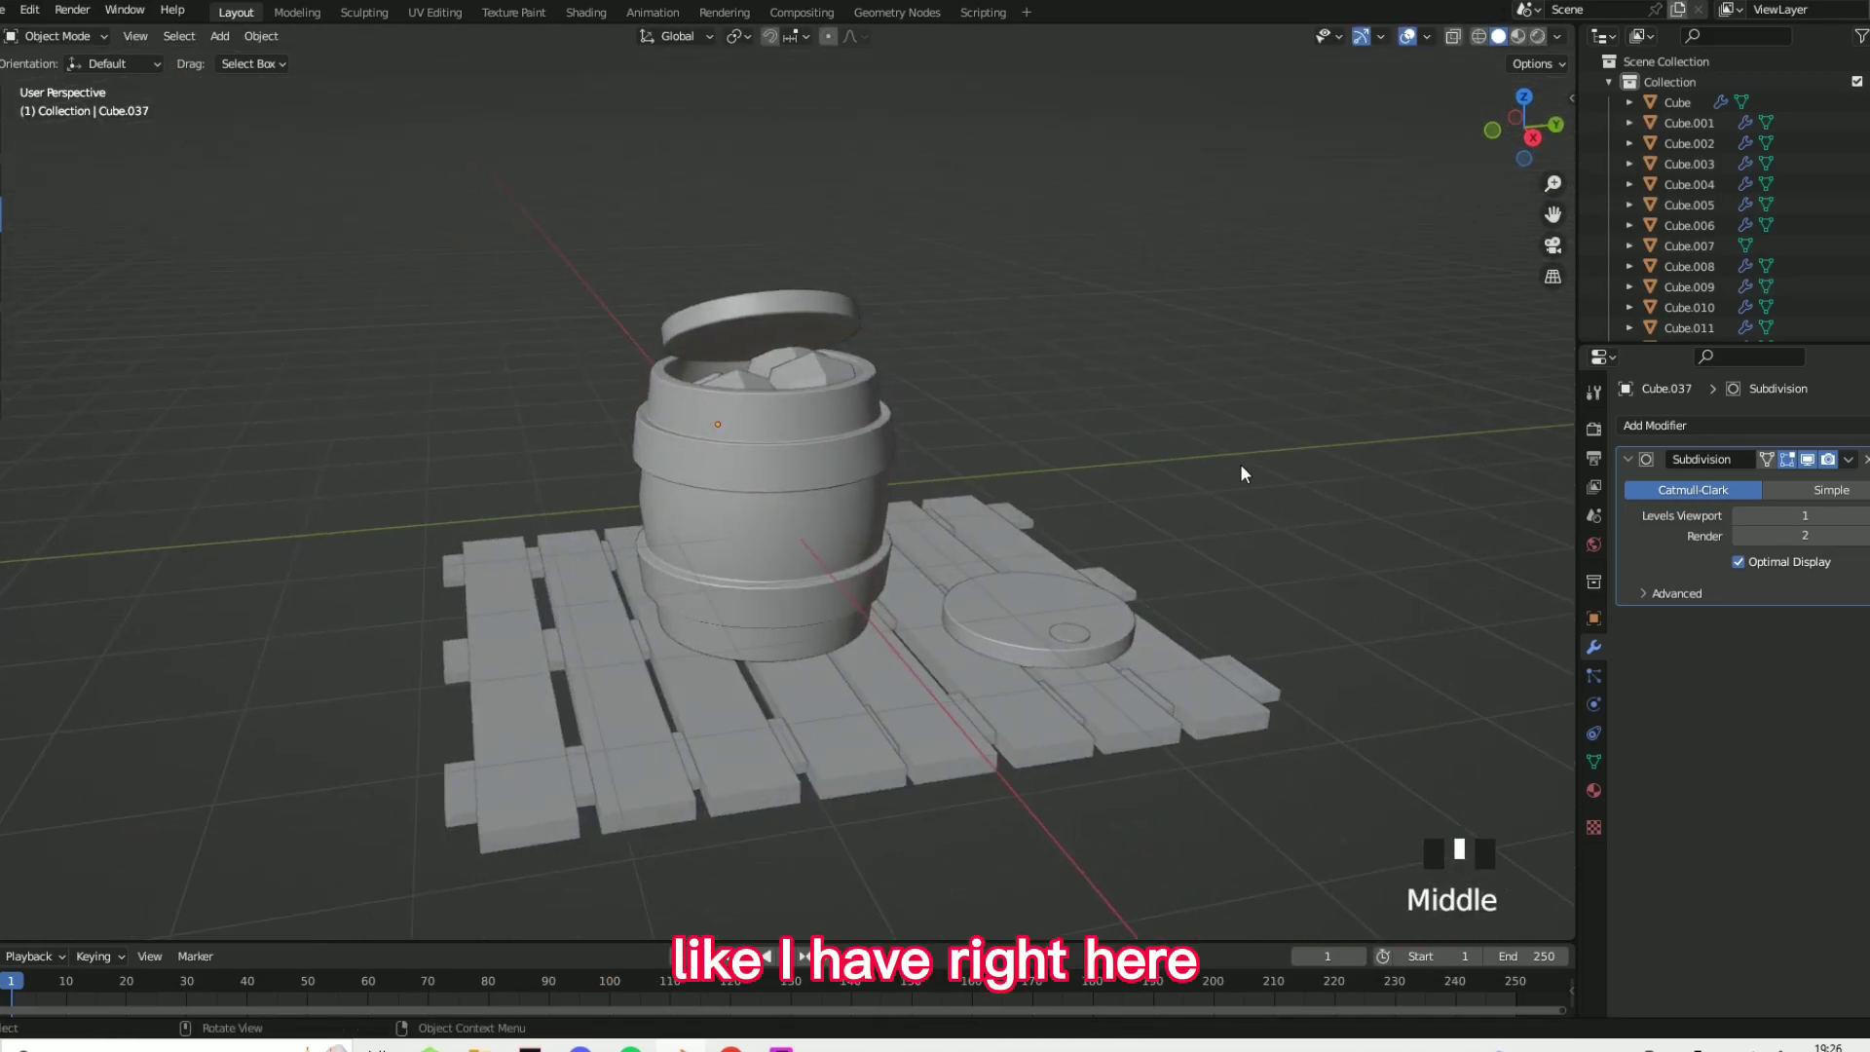
pyautogui.scroll(-2, 1241, 474)
pyautogui.moveTo(1242, 483)
pyautogui.mouseDown(button='middle')
pyautogui.moveTo(1252, 501)
pyautogui.moveTo(1177, 471)
pyautogui.moveTo(1276, 492)
pyautogui.mouseUp(button='middle')
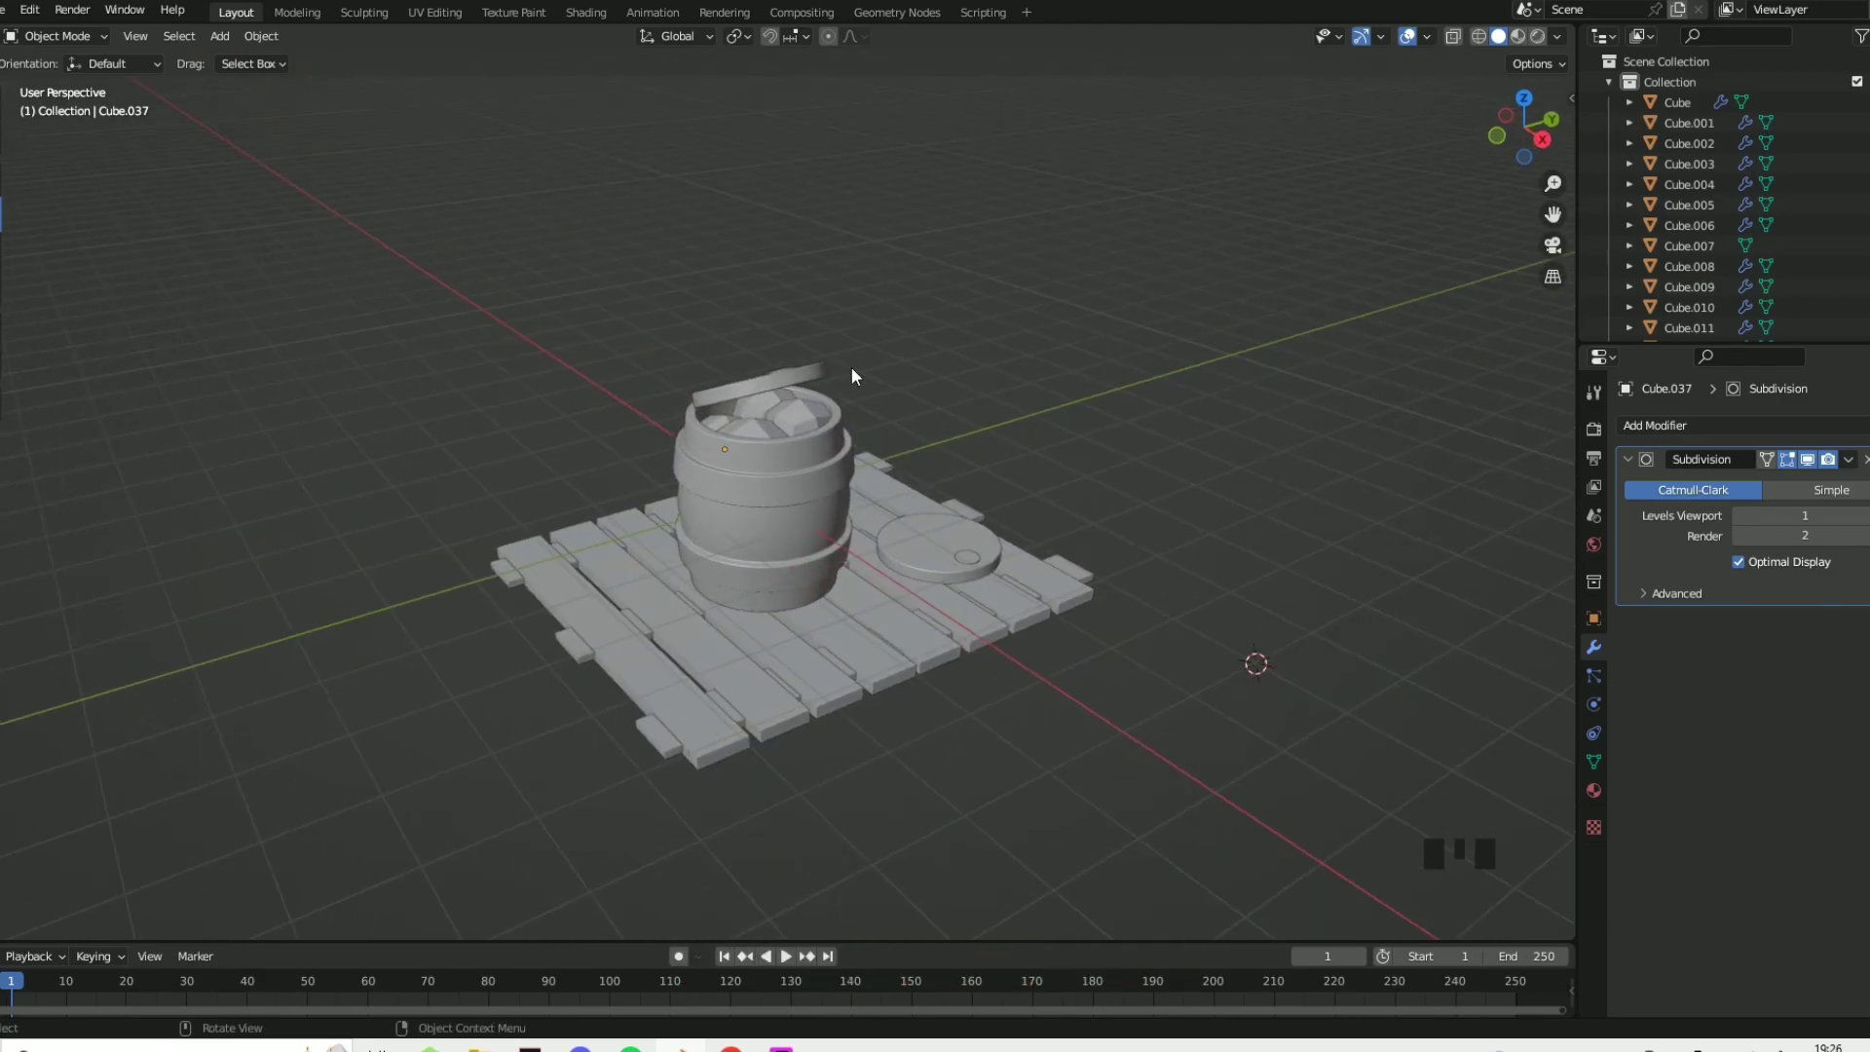
pyautogui.moveTo(855, 388); pyautogui.dragTo(810, 534, button='middle')
# - Select one pallet plank and add two loop cuts across it in Edit Mode
pyautogui.scroll(1, 618, 688)
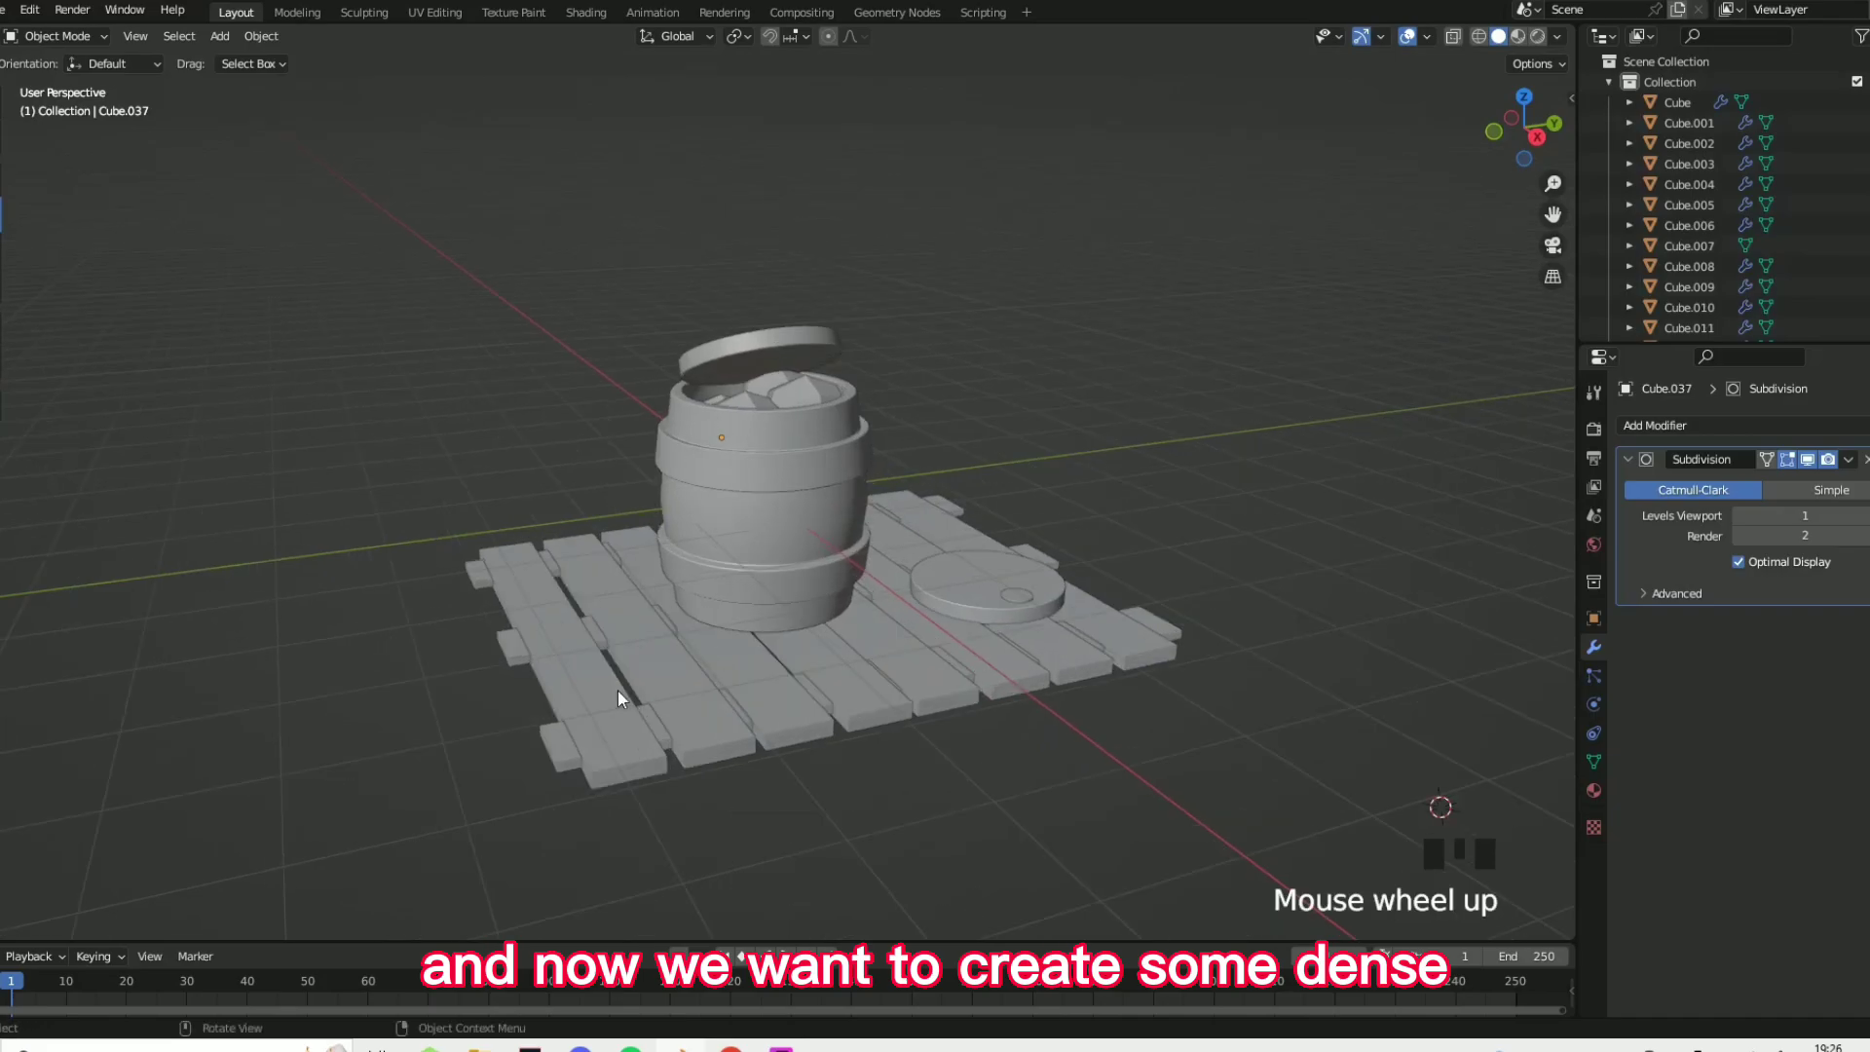
pyautogui.moveTo(618, 687); pyautogui.dragTo(697, 693, button='middle')
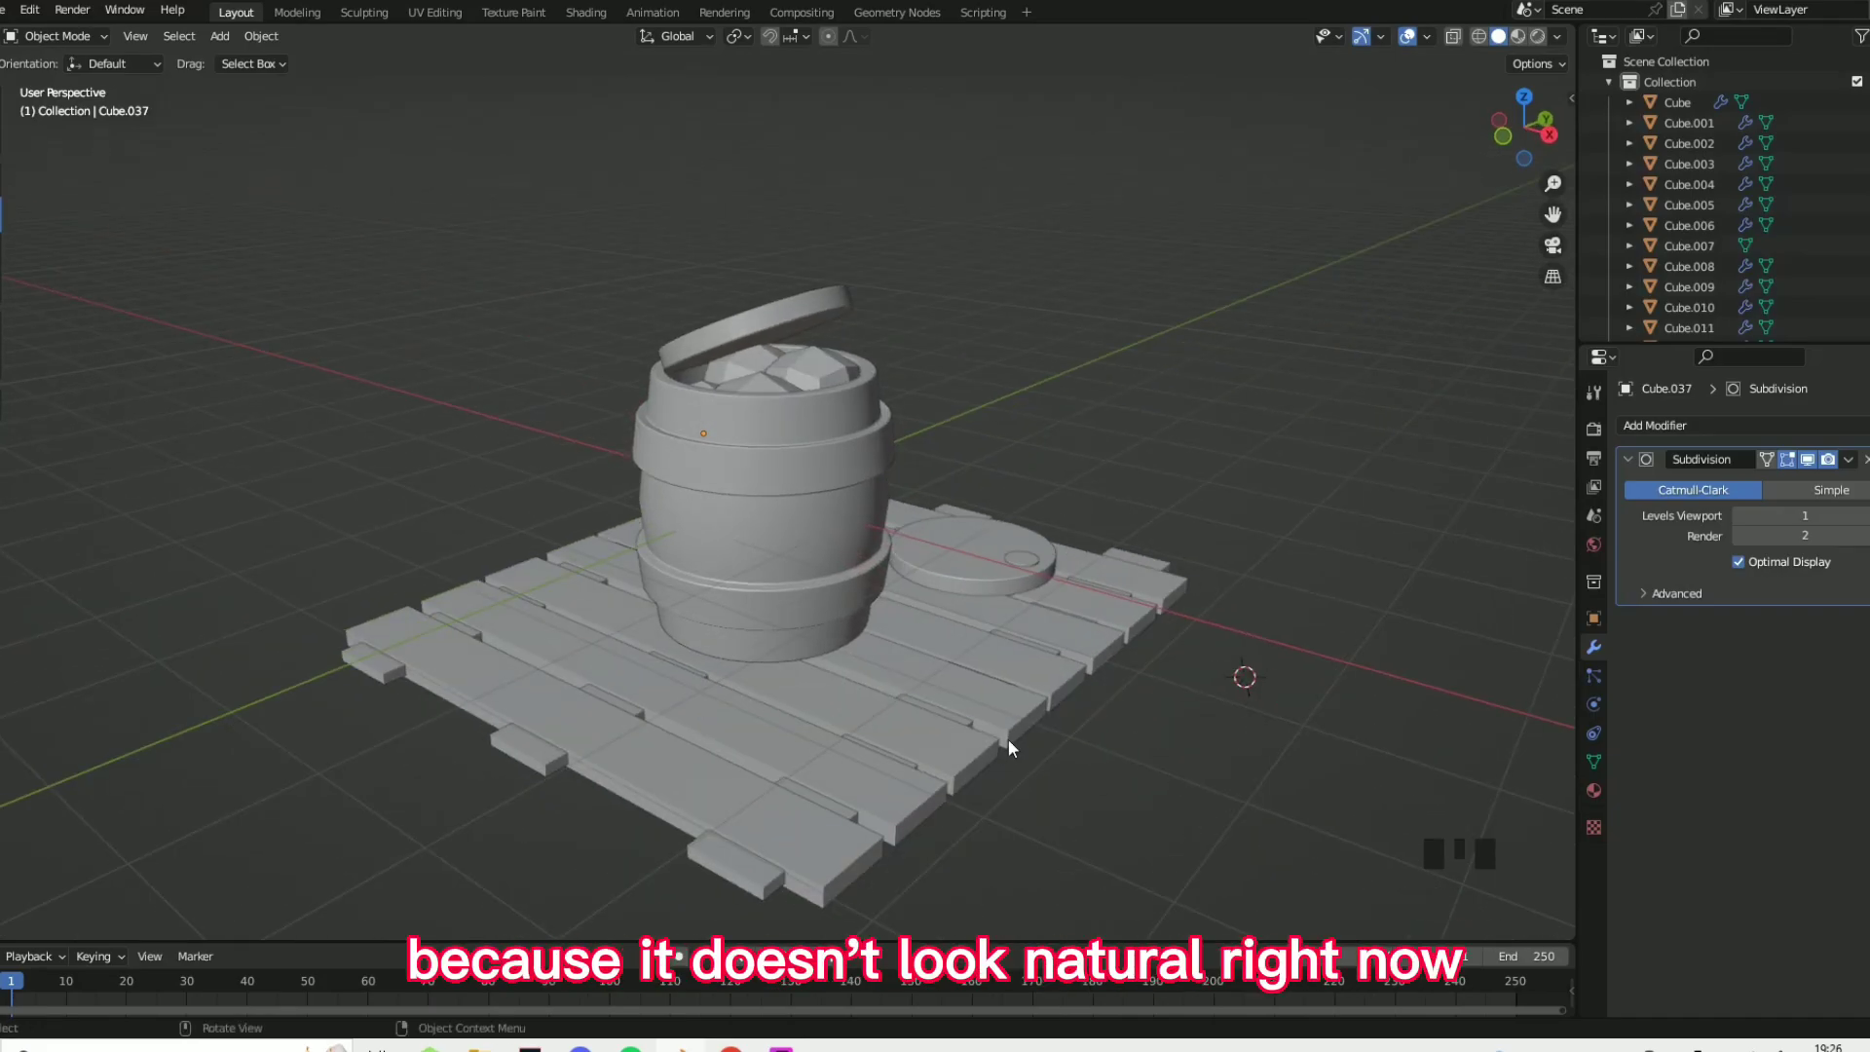
pyautogui.click(751, 726)
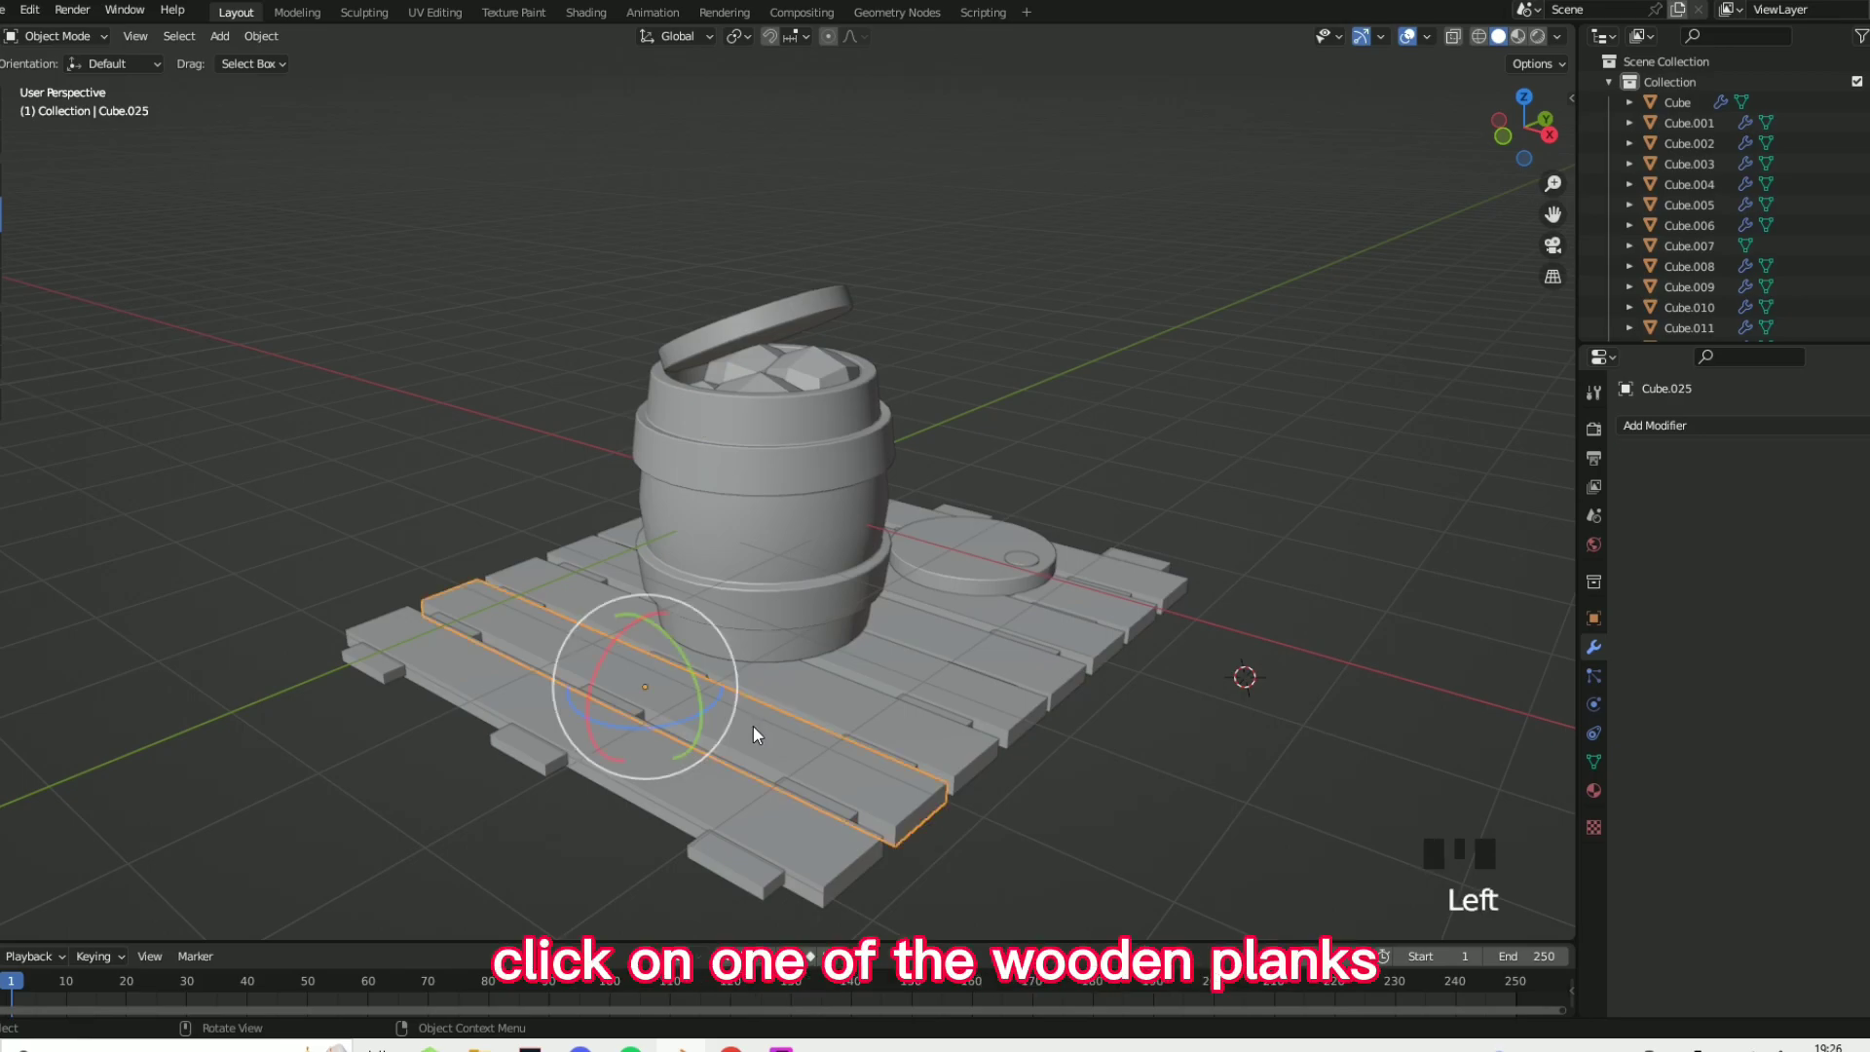
pyautogui.press('Tab')
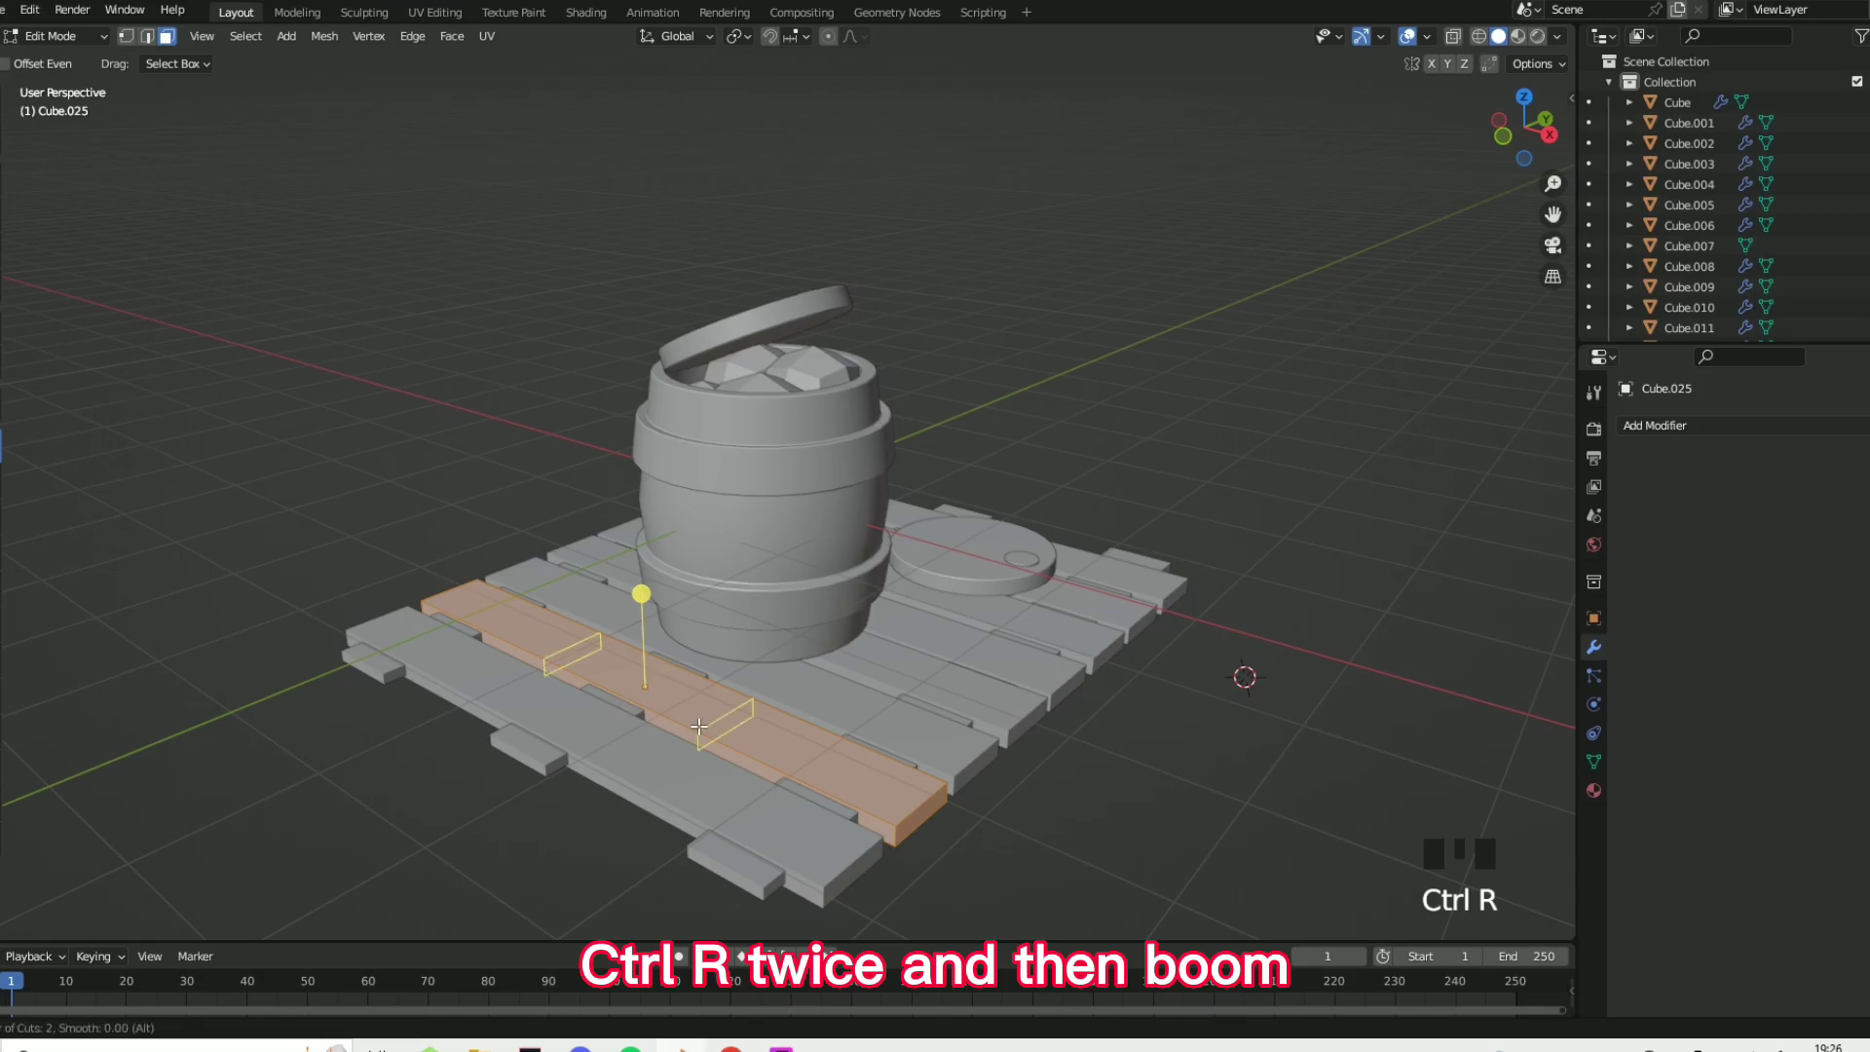
pyautogui.click(698, 726)
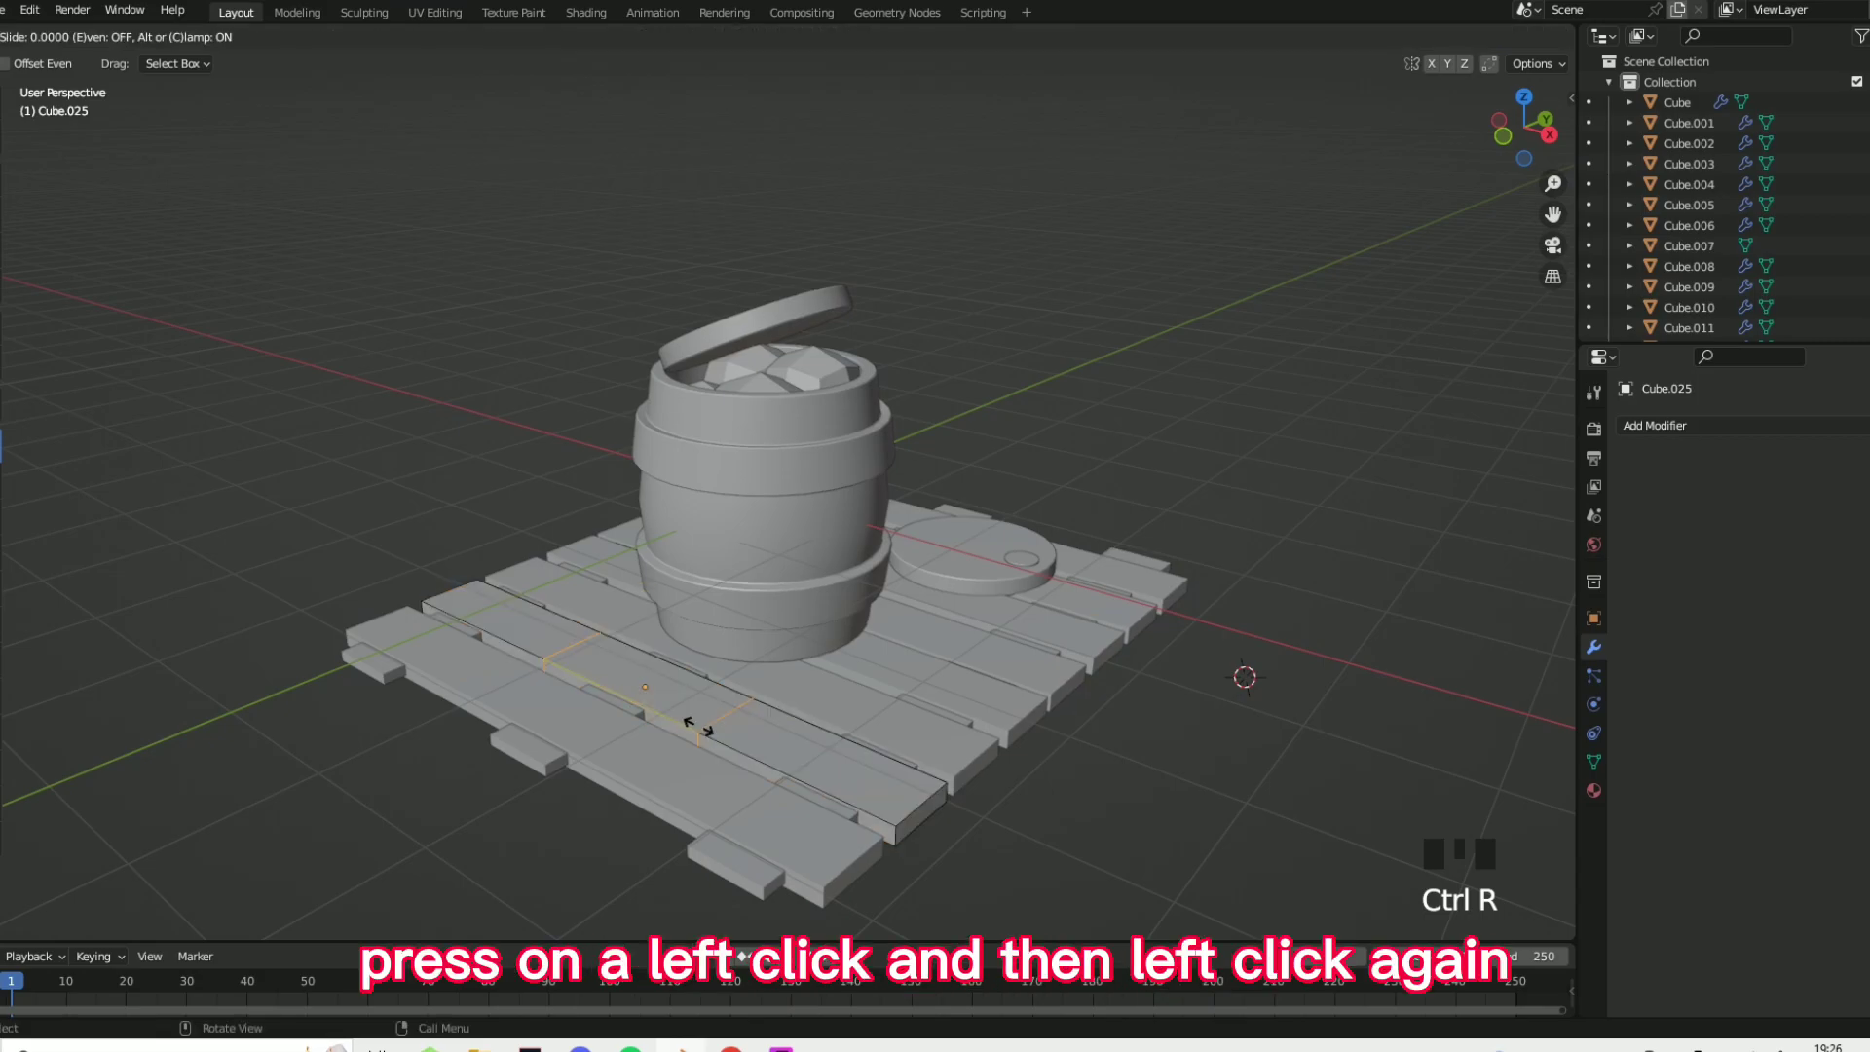
pyautogui.click(697, 725)
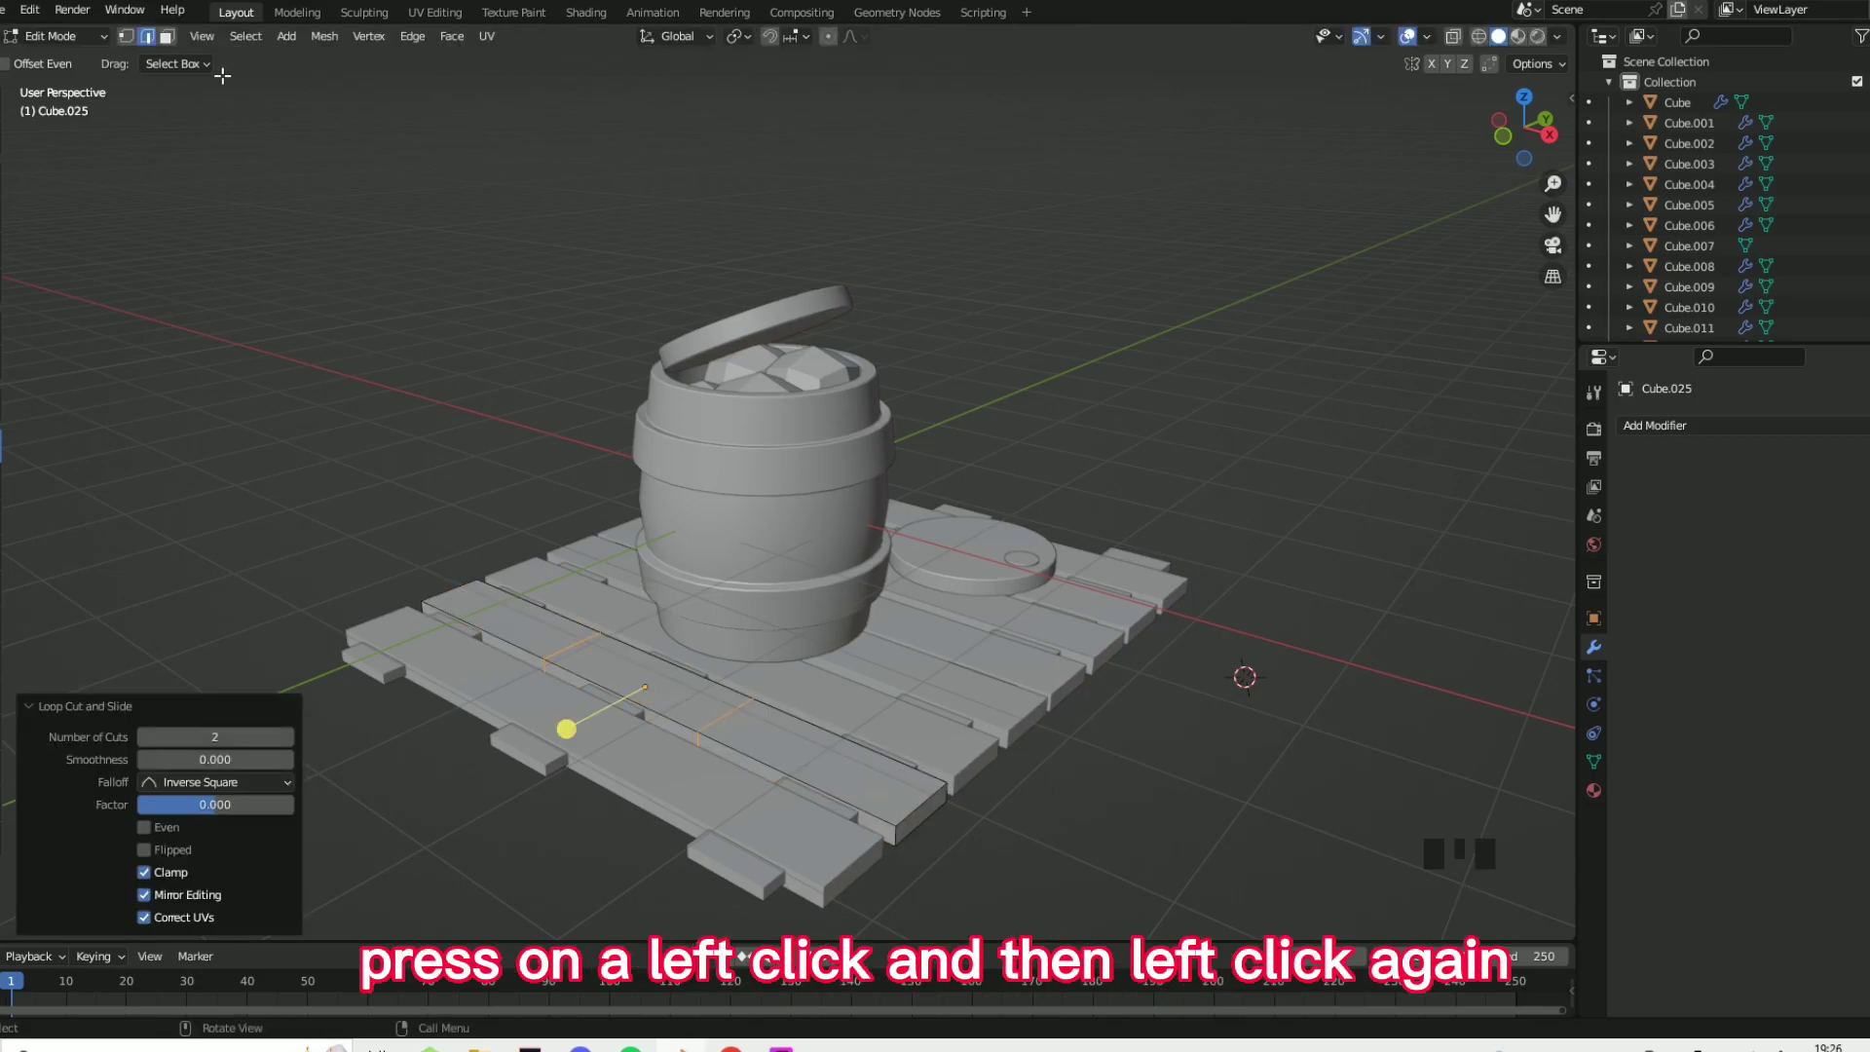
# - Delete the plank's middle faces between the new loops to open a gap
pyautogui.click(166, 36)
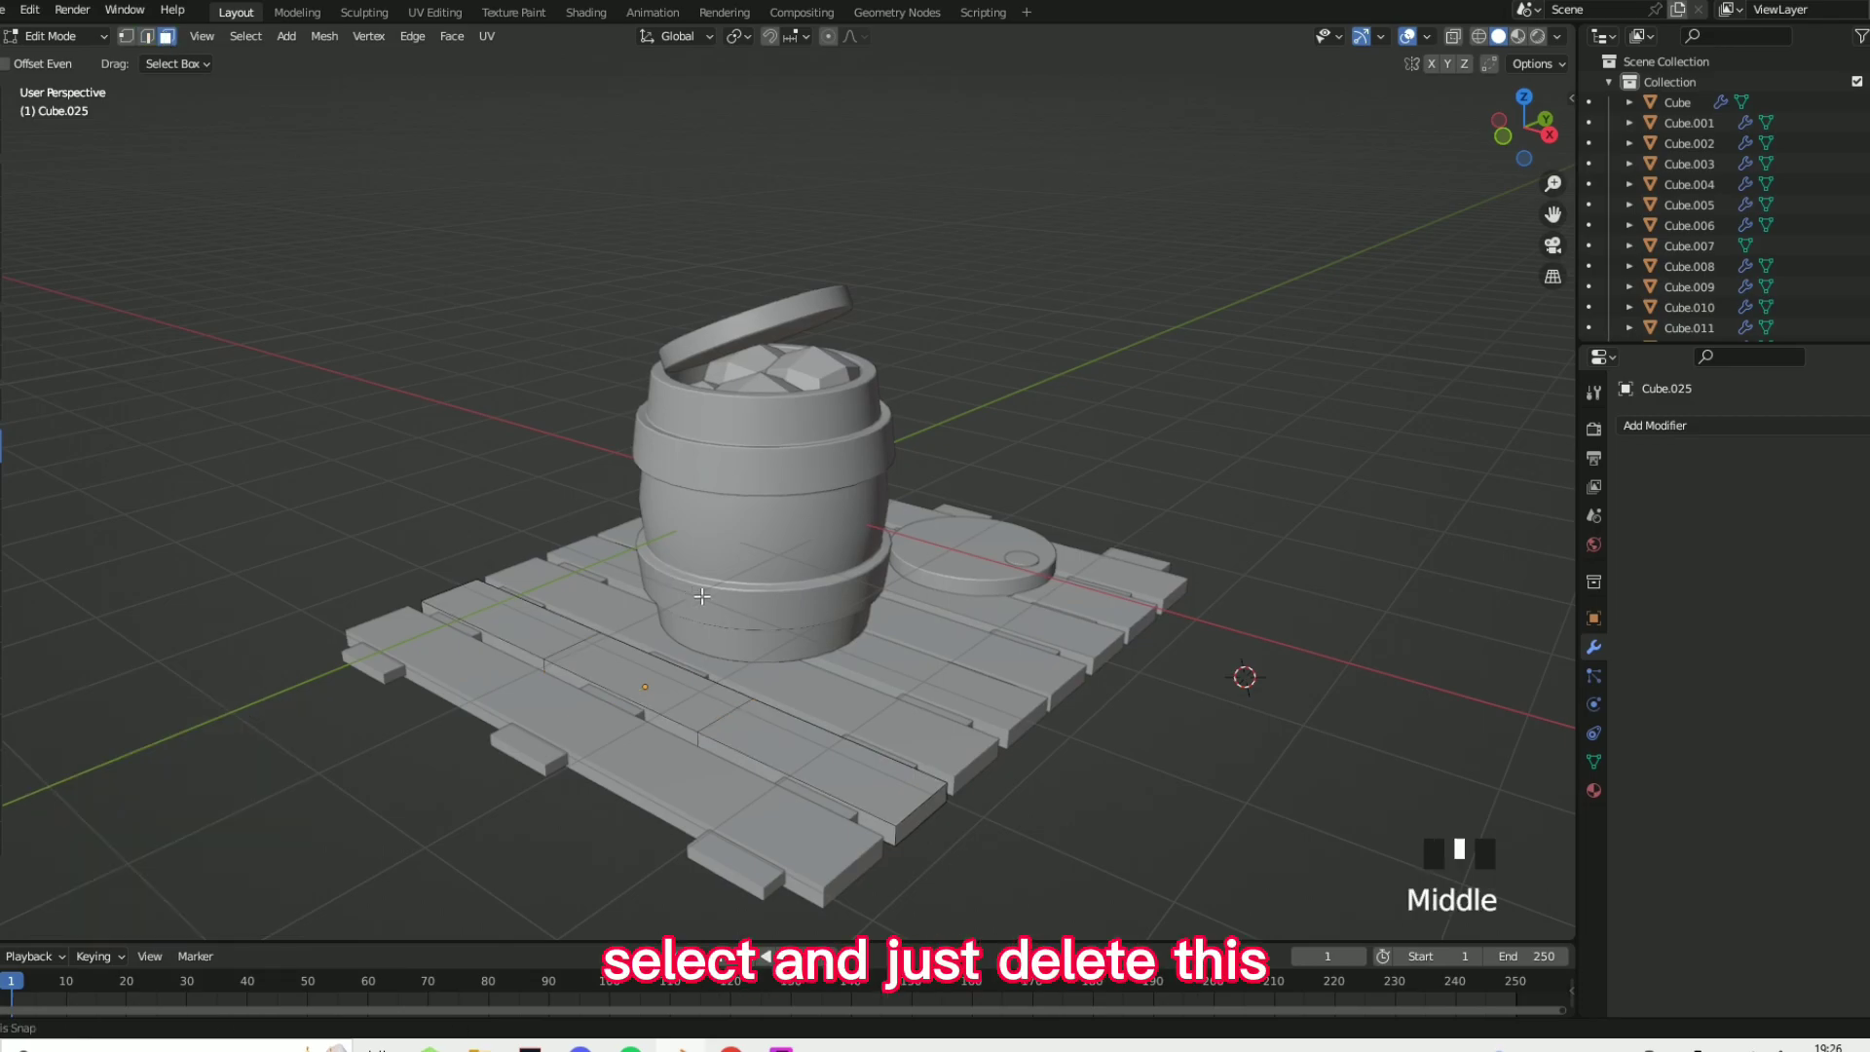
pyautogui.moveTo(701, 596); pyautogui.dragTo(769, 623, button='middle')
pyautogui.click(699, 713)
pyautogui.rightClick(706, 717)
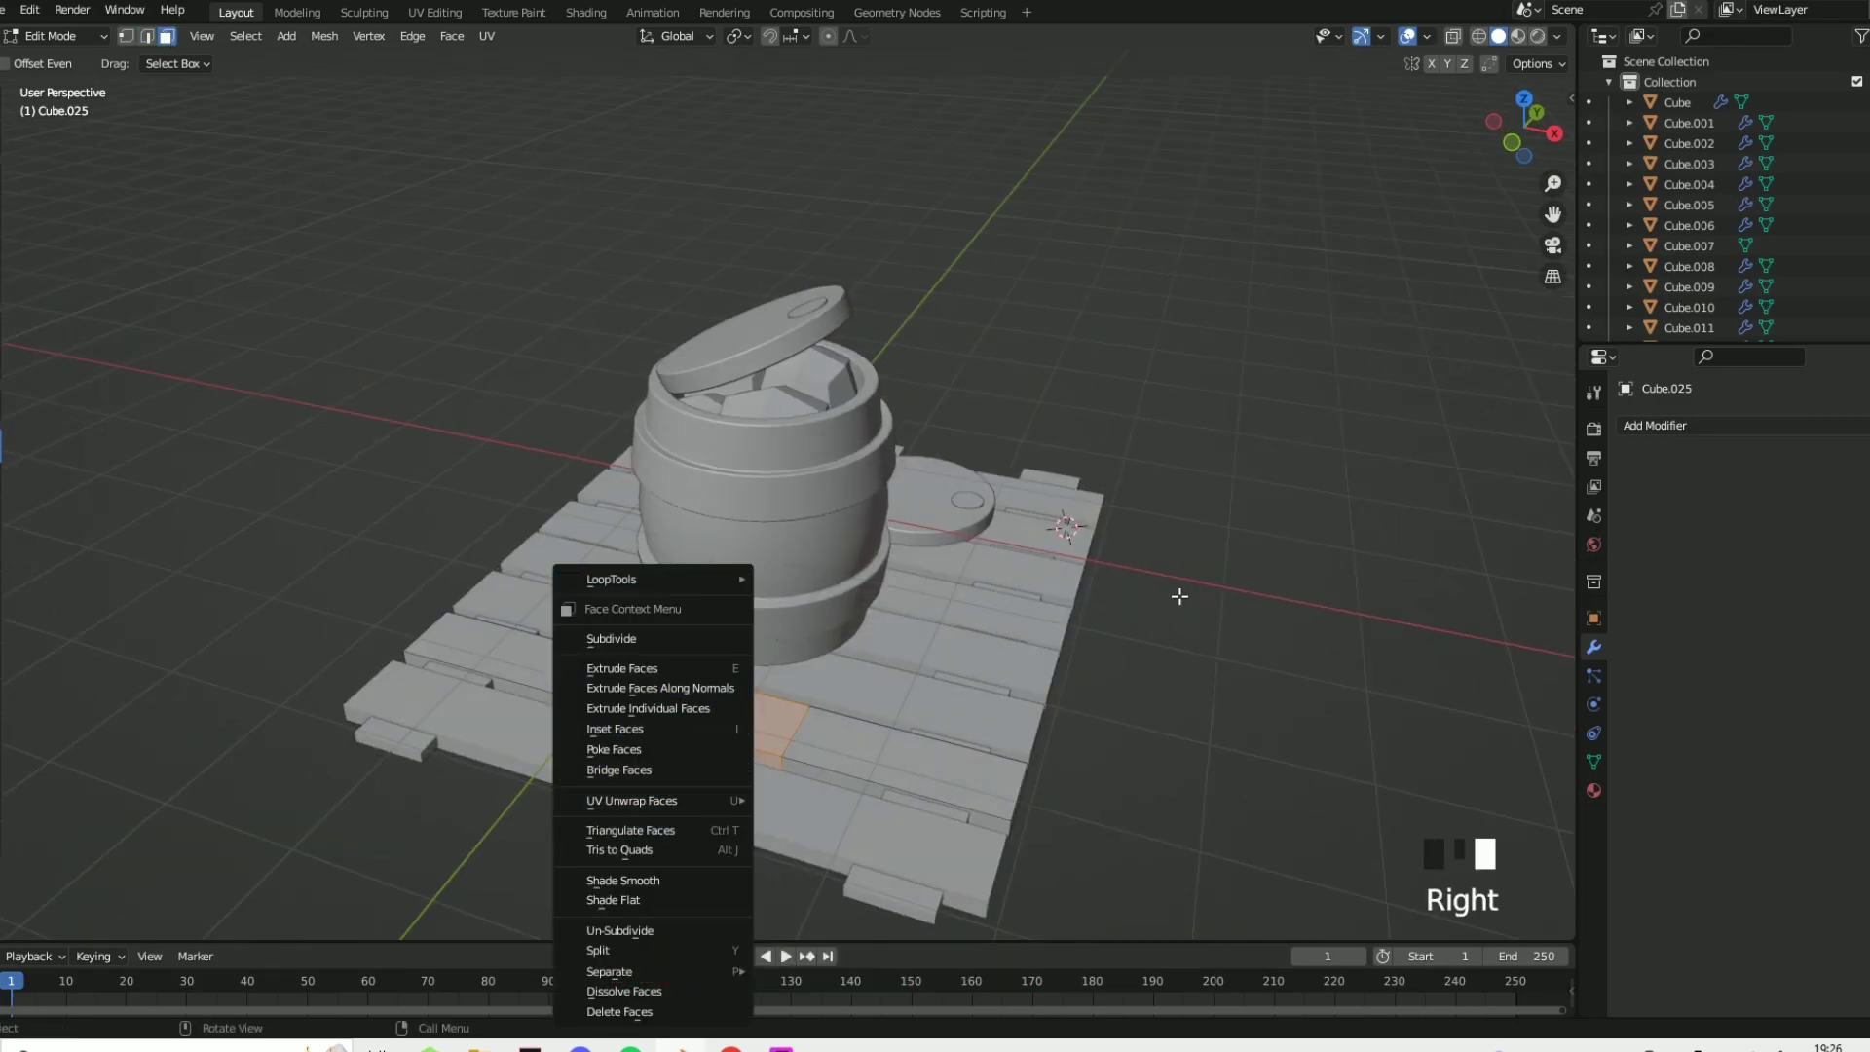
pyautogui.click(675, 651)
pyautogui.keyDown('shift'); pyautogui.click(702, 699); pyautogui.keyUp('shift')
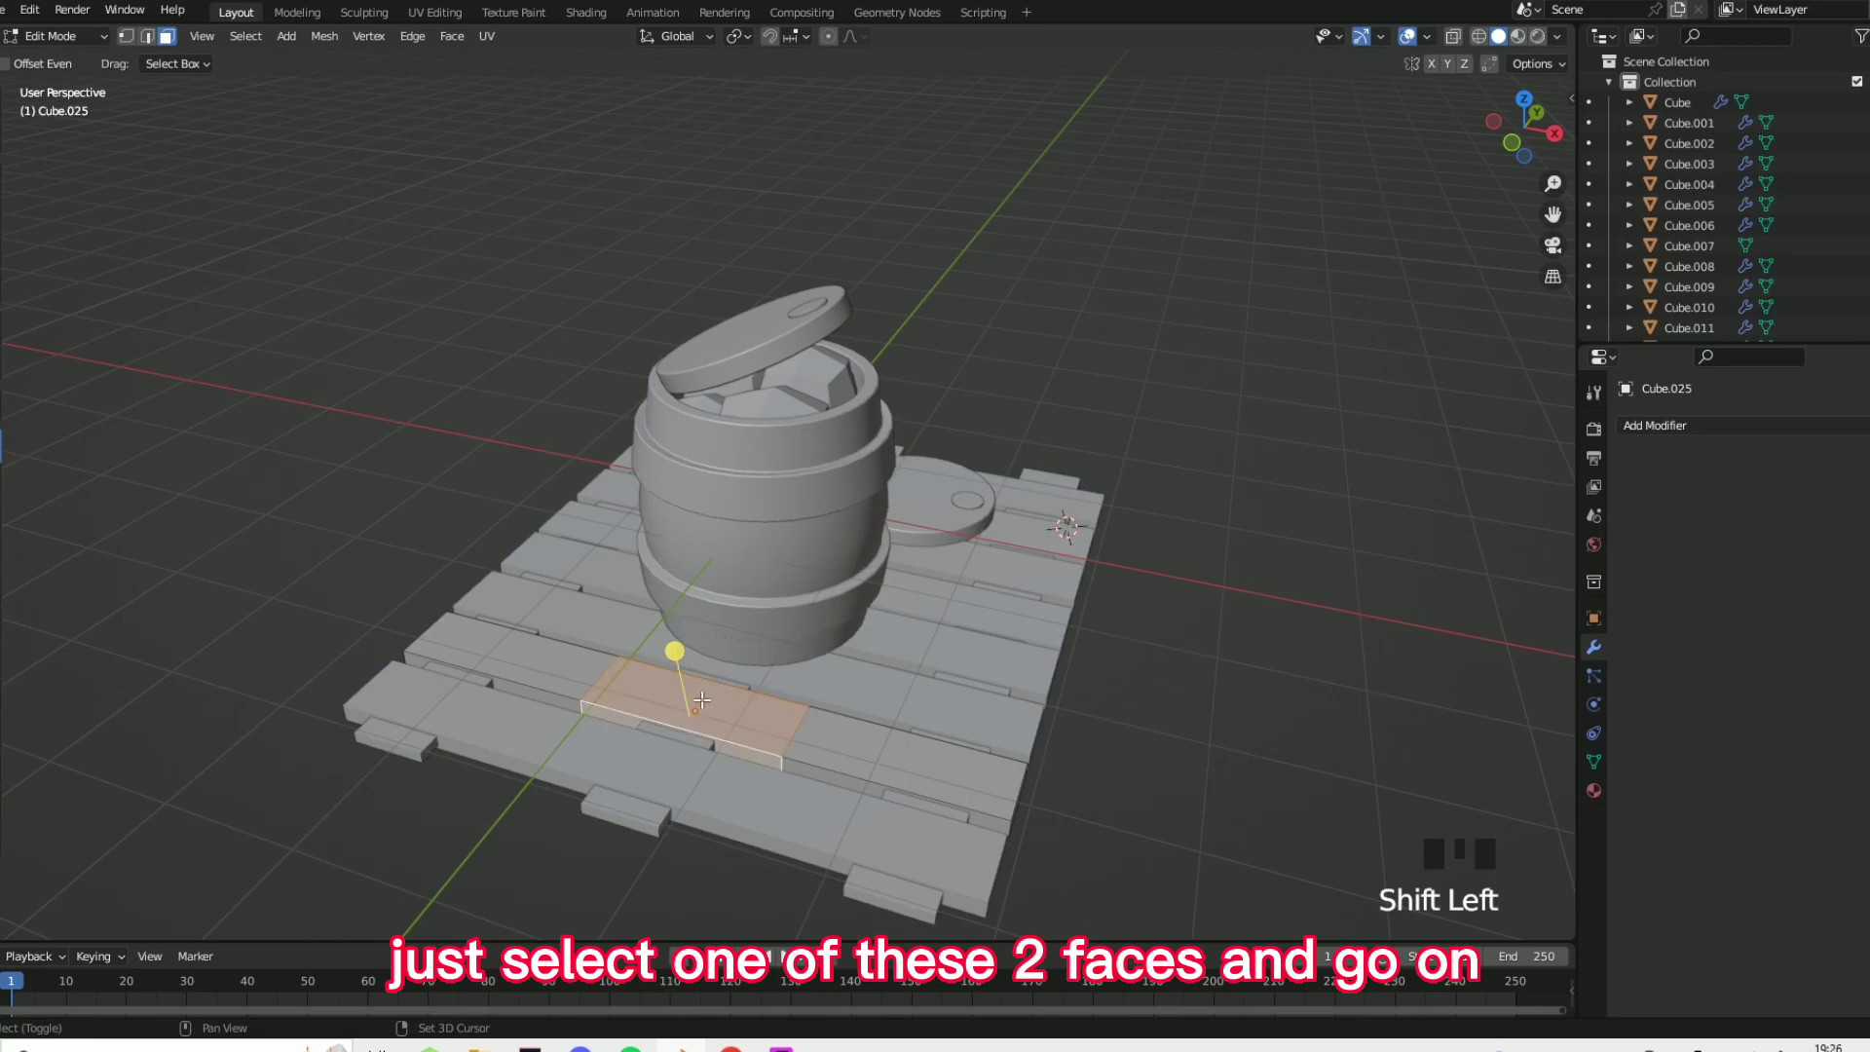
pyautogui.rightClick(701, 467)
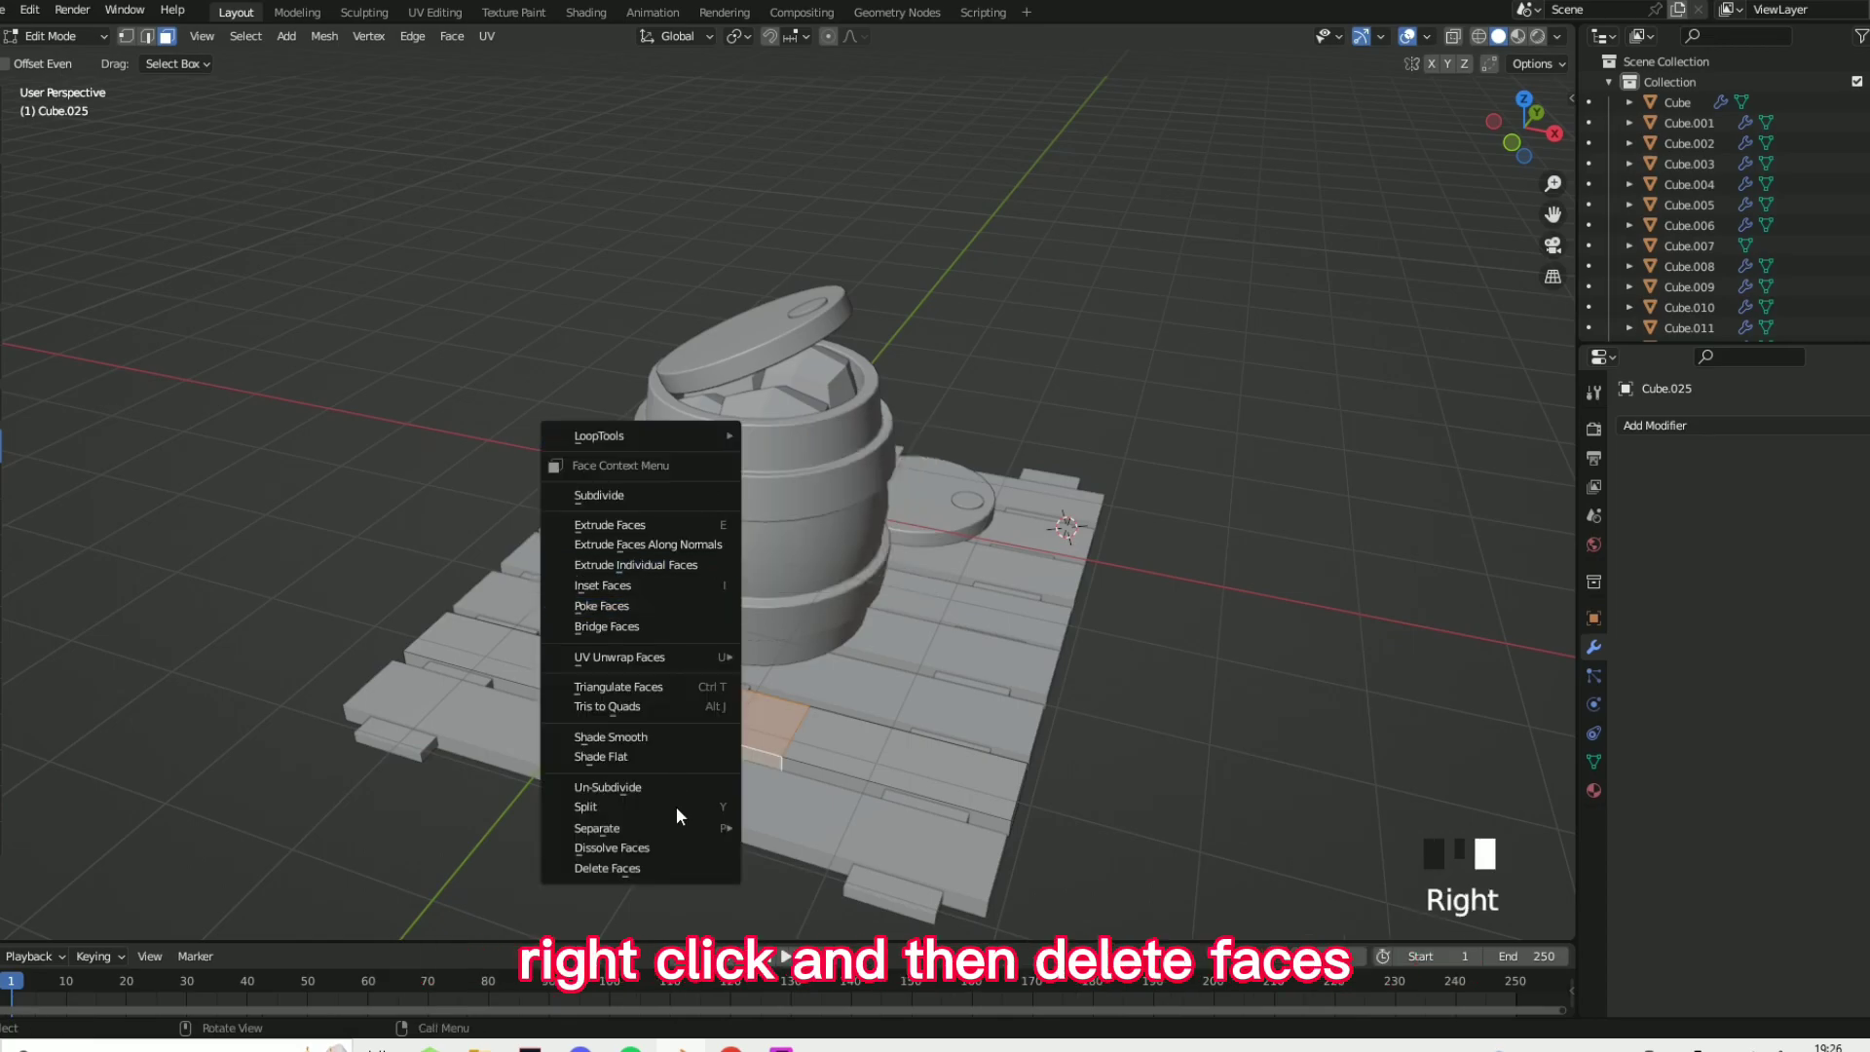
pyautogui.click(698, 860)
pyautogui.click(710, 764)
pyautogui.rightClick(719, 731)
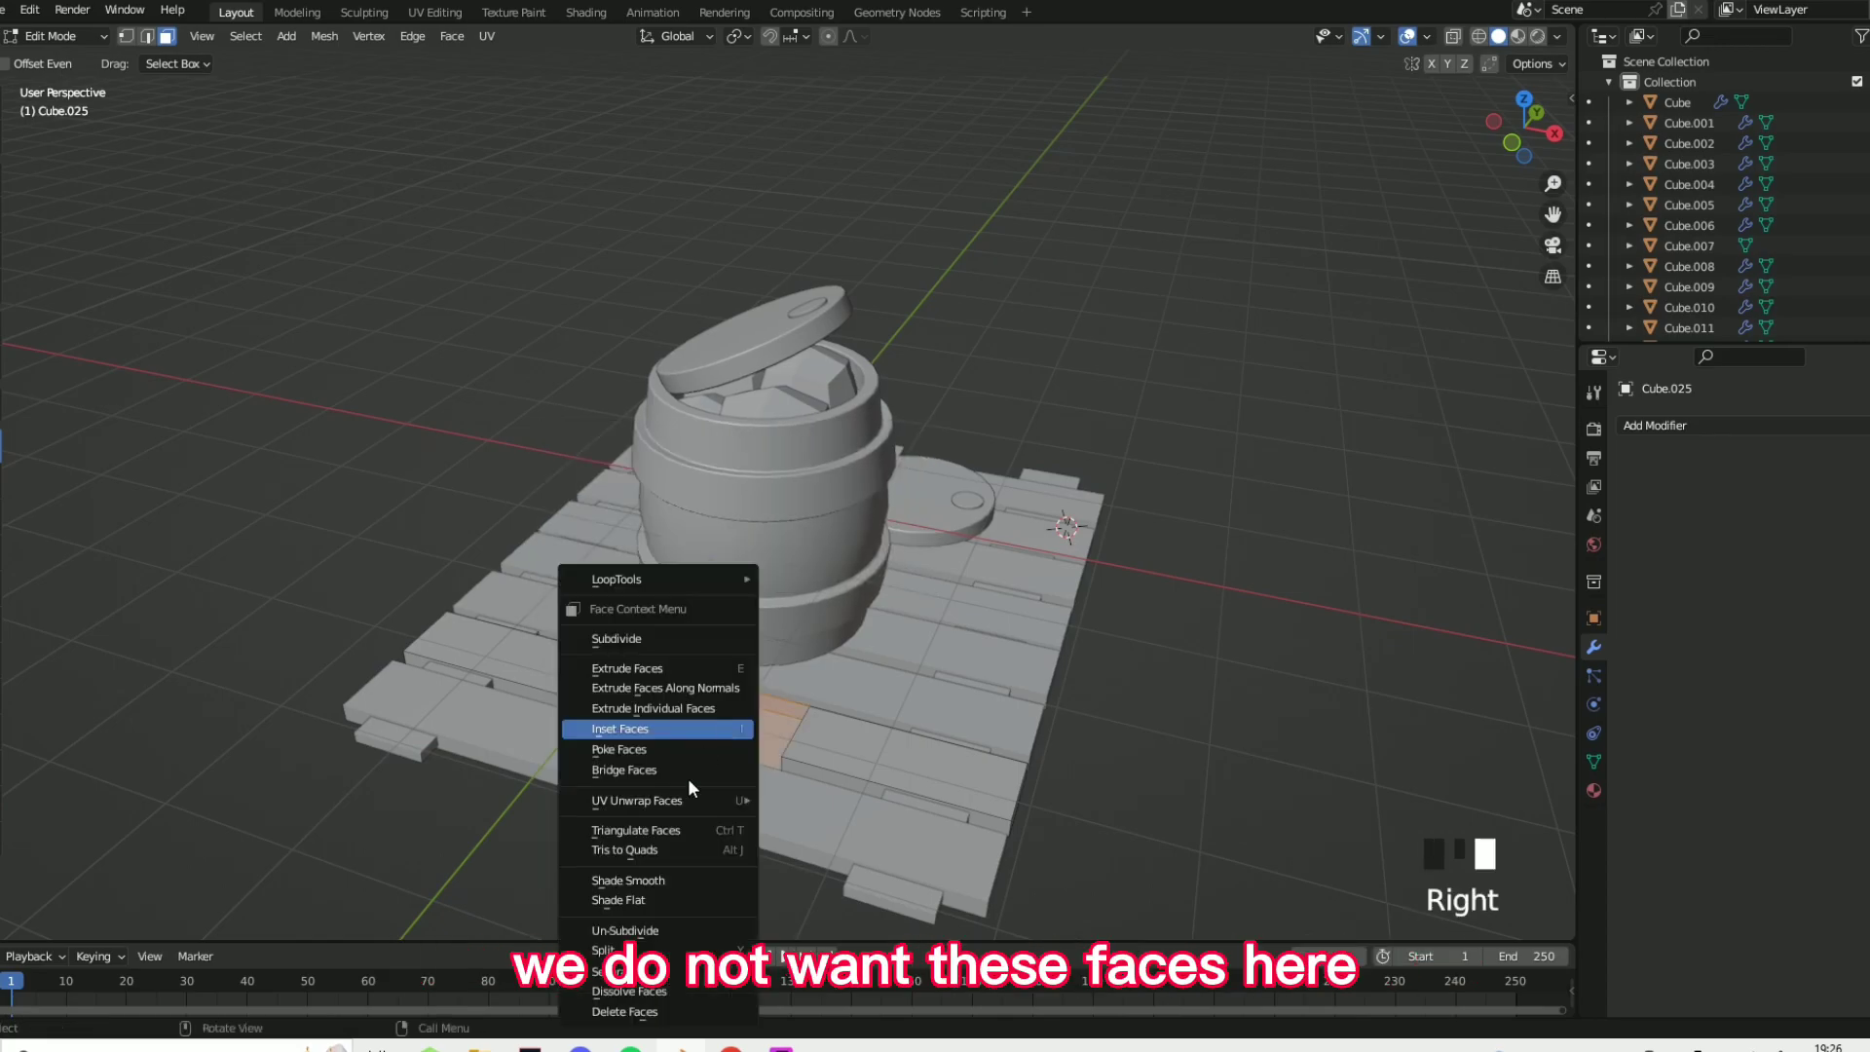
pyautogui.click(616, 1018)
# - Select the cut plank object and enter Edit Mode on its mesh
pyautogui.press('Tab')
pyautogui.scroll(1, 1018, 637)
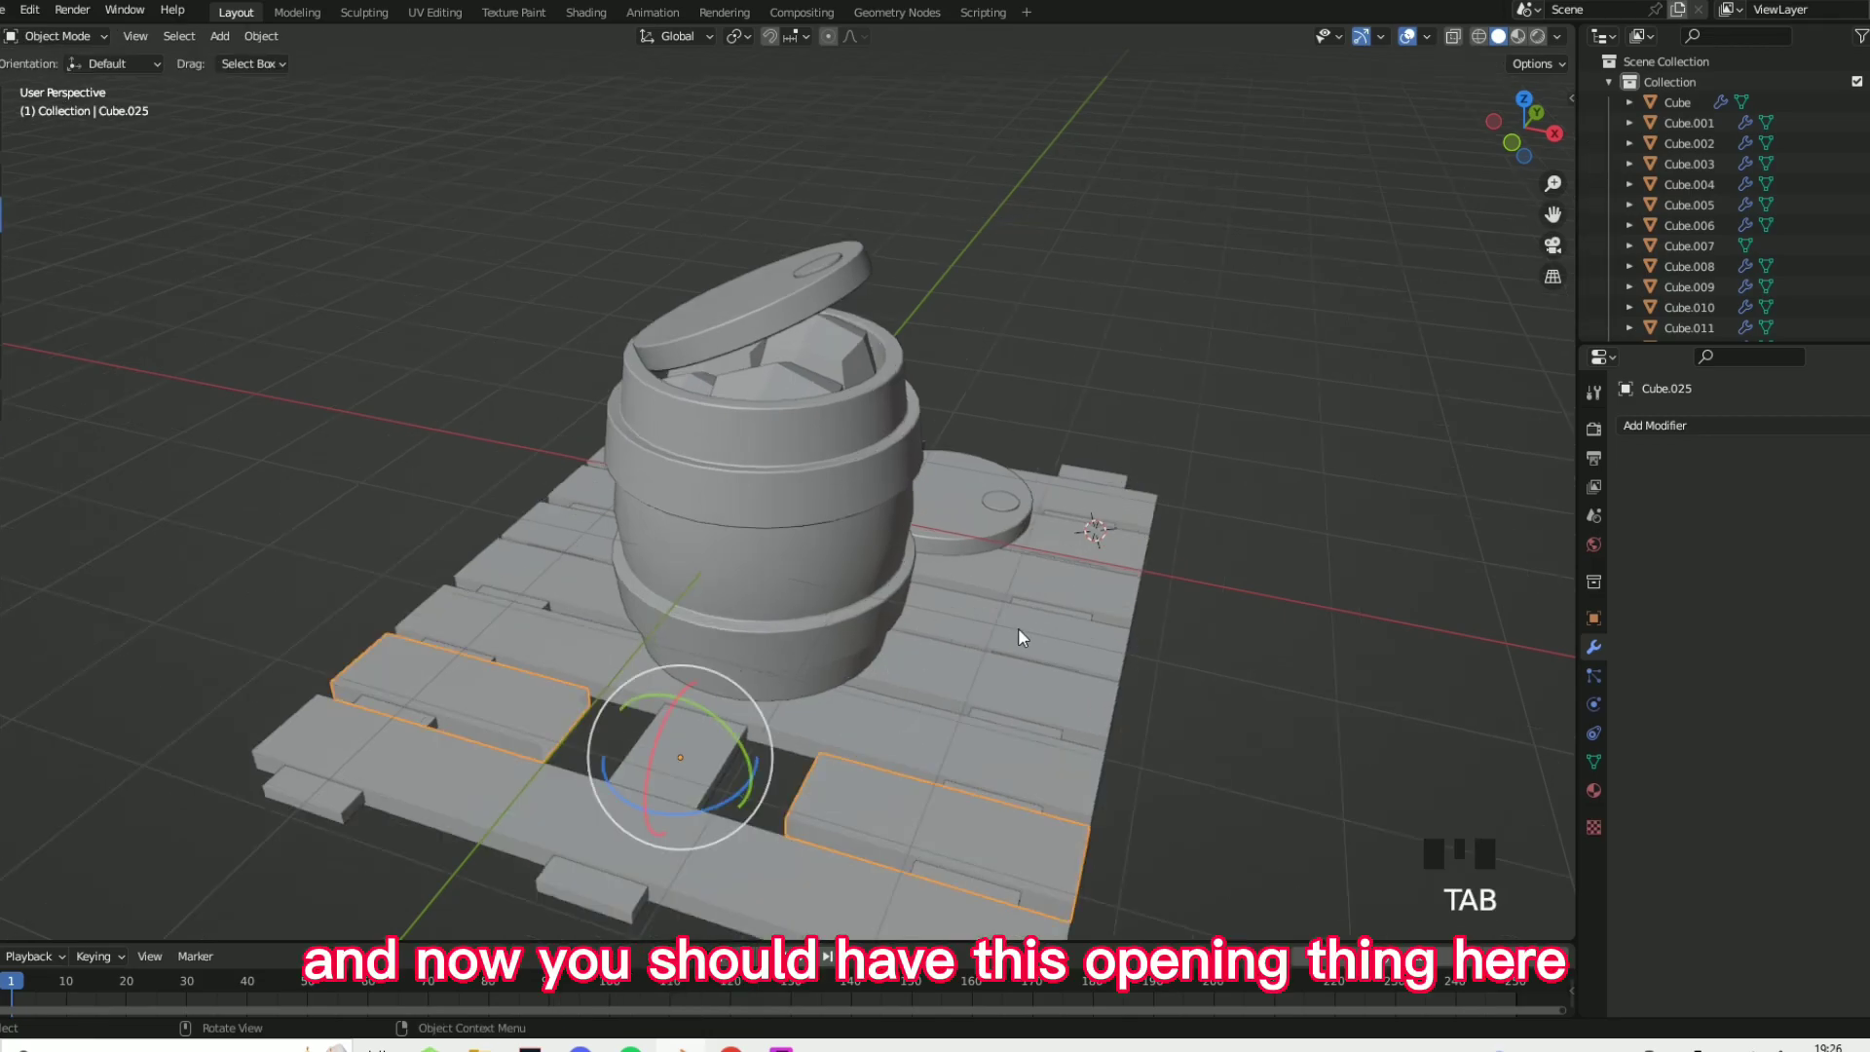
pyautogui.scroll(-2, 984, 654)
pyautogui.scroll(2, 1071, 604)
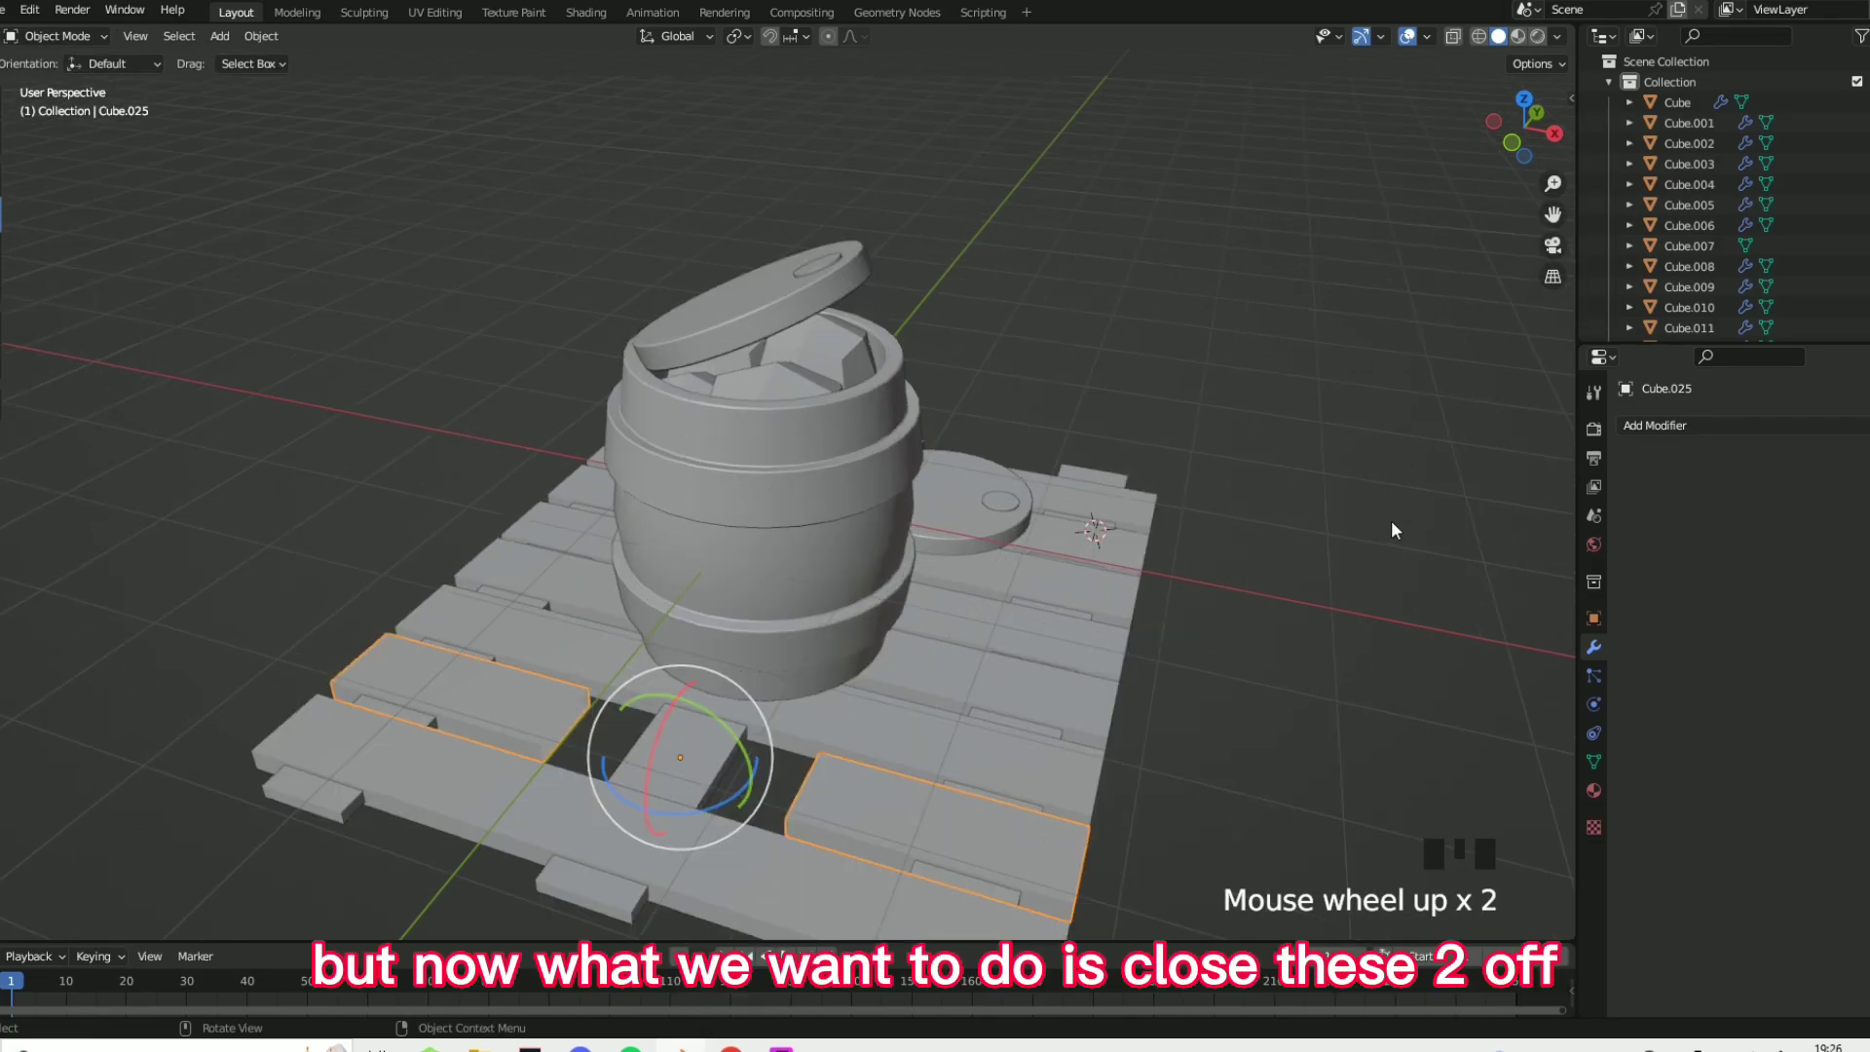
pyautogui.click(1079, 606)
pyautogui.scroll(1, 616, 684)
pyautogui.click(639, 786)
pyautogui.click(879, 861)
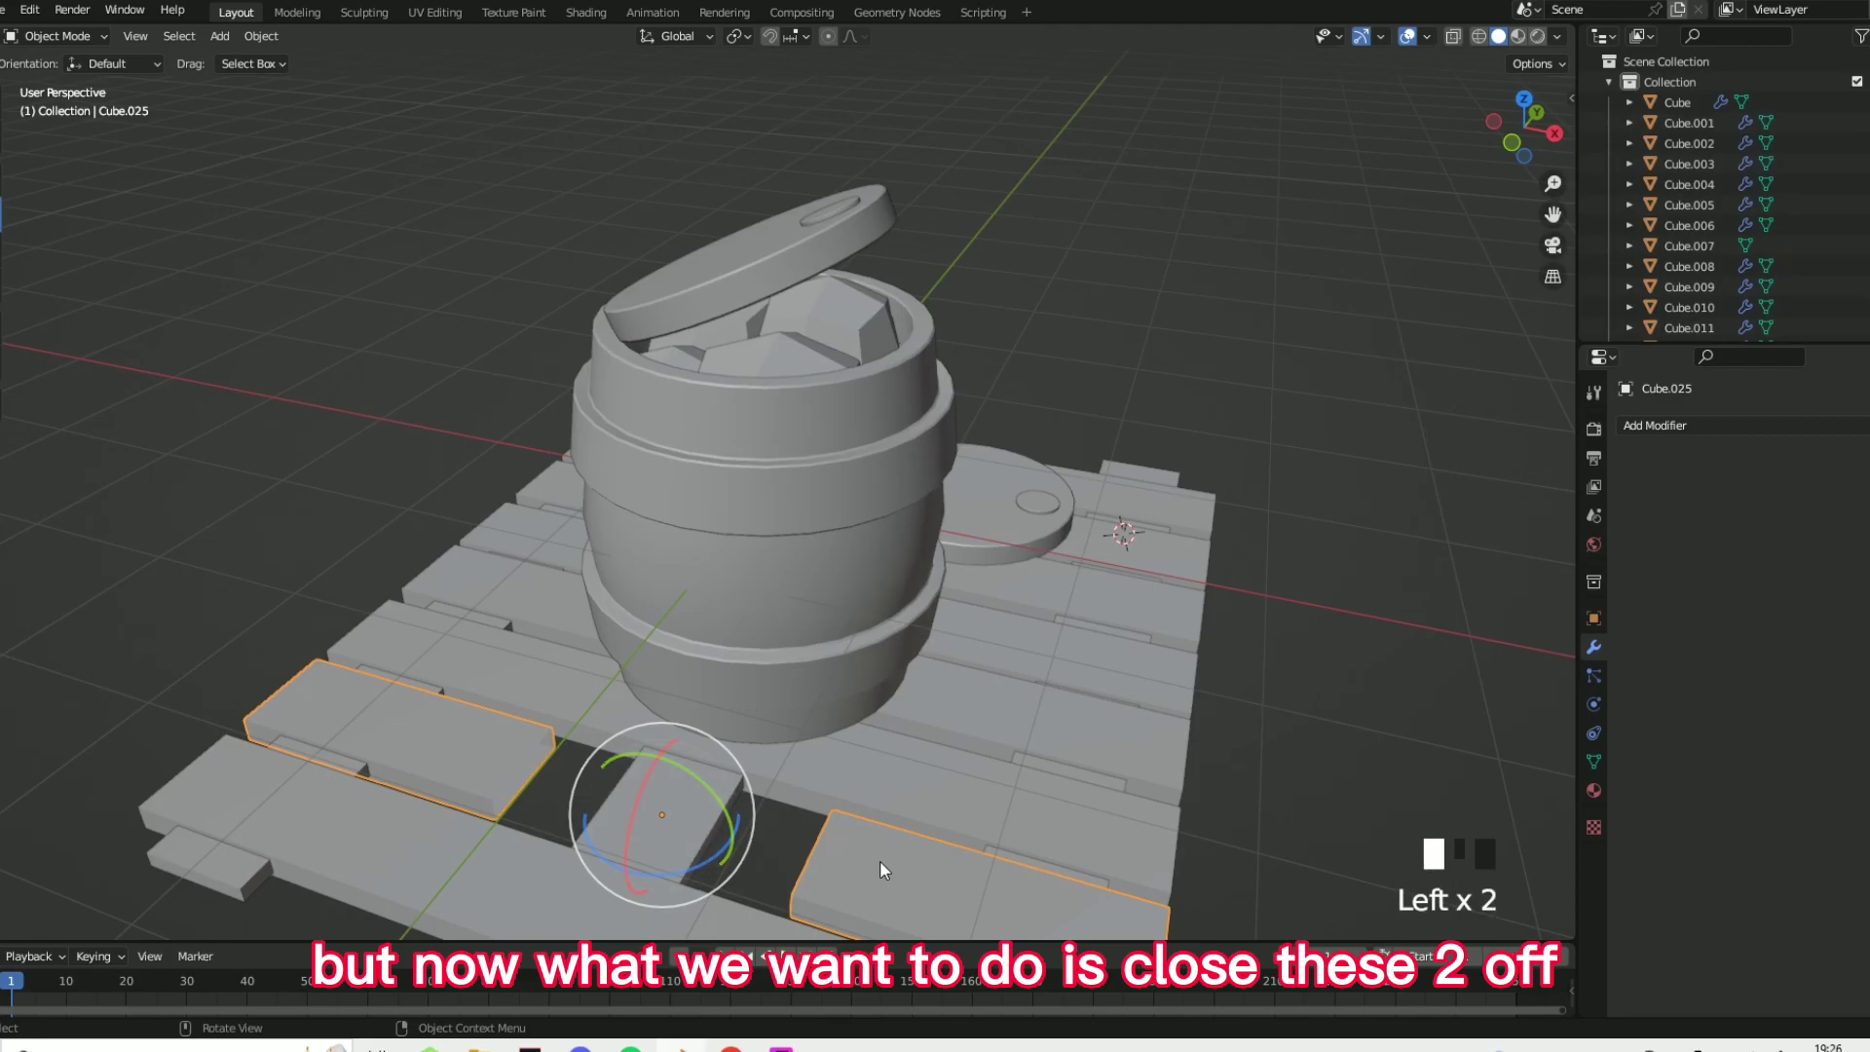
pyautogui.click(507, 754)
pyautogui.press('Tab')
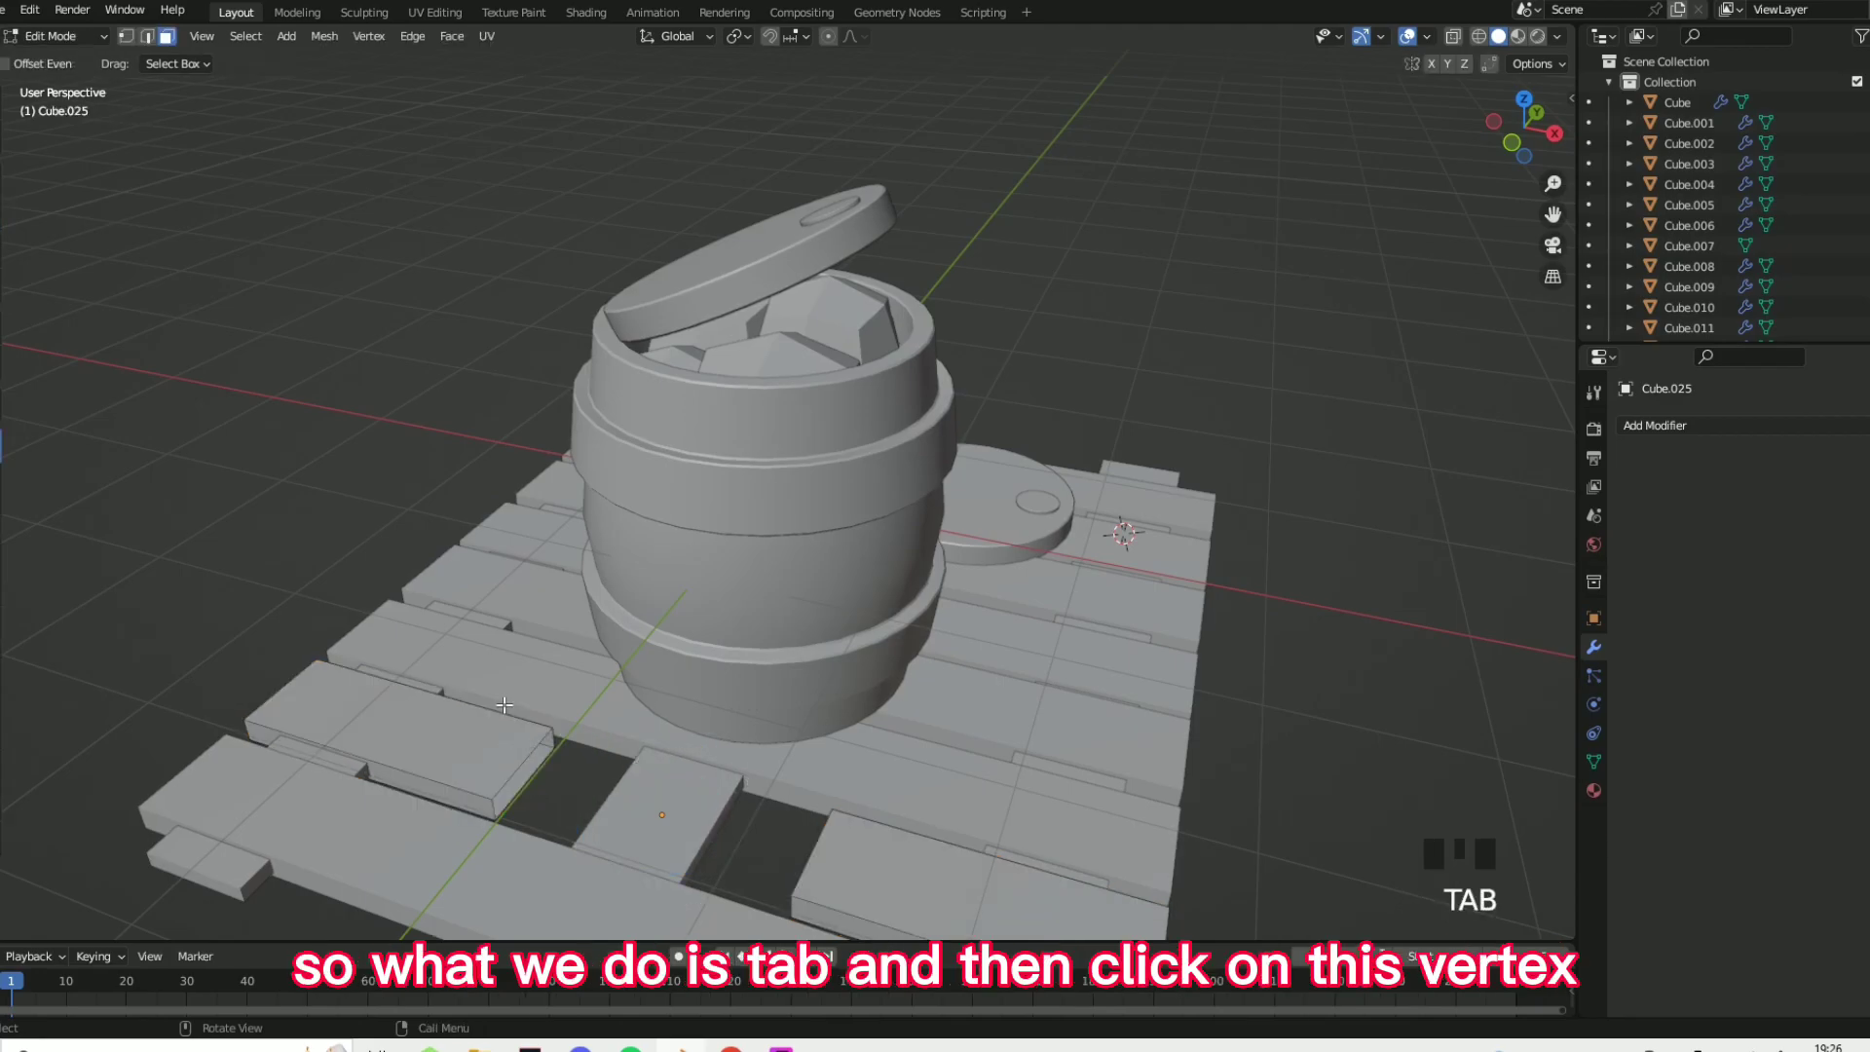
# - Cap the left piece's open end with a face from its four end vertices
pyautogui.click(125, 37)
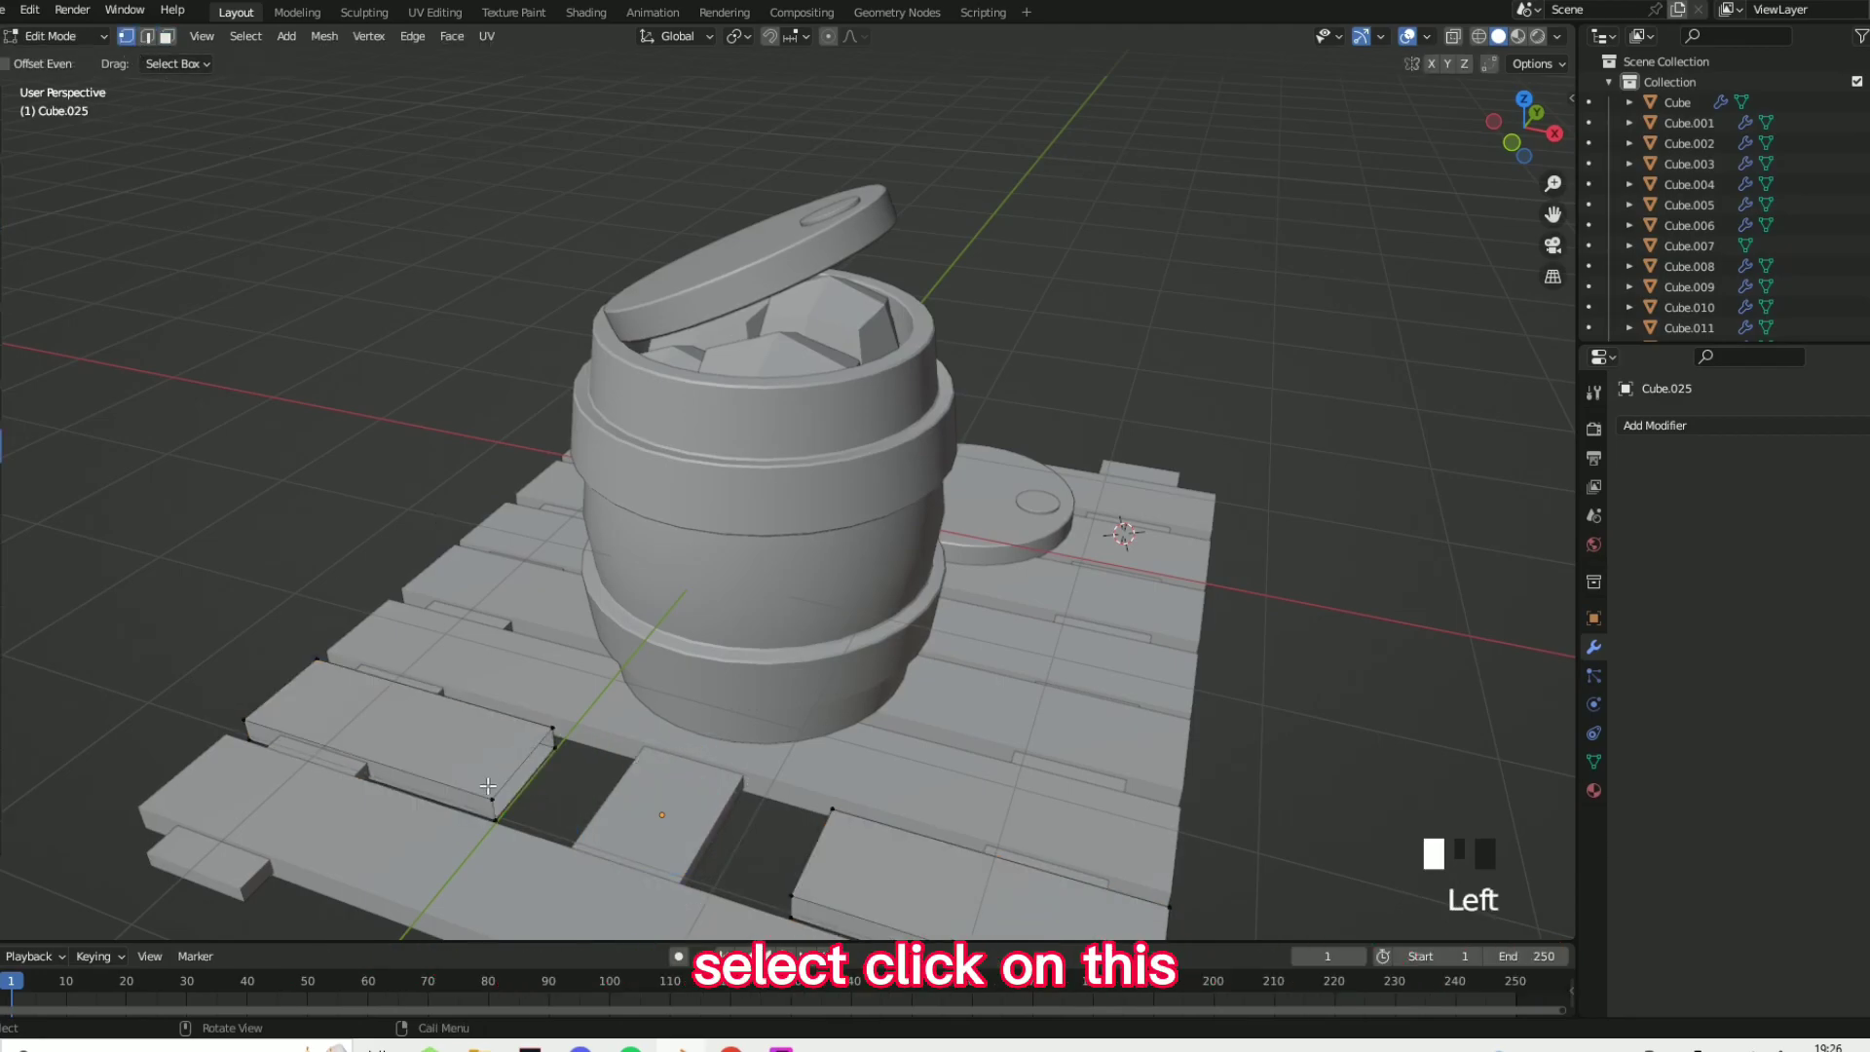
pyautogui.click(549, 720)
pyautogui.keyDown('shift'); pyautogui.click(558, 749); pyautogui.keyUp('shift')
pyautogui.keyDown('shift'); pyautogui.click(493, 800); pyautogui.keyUp('shift')
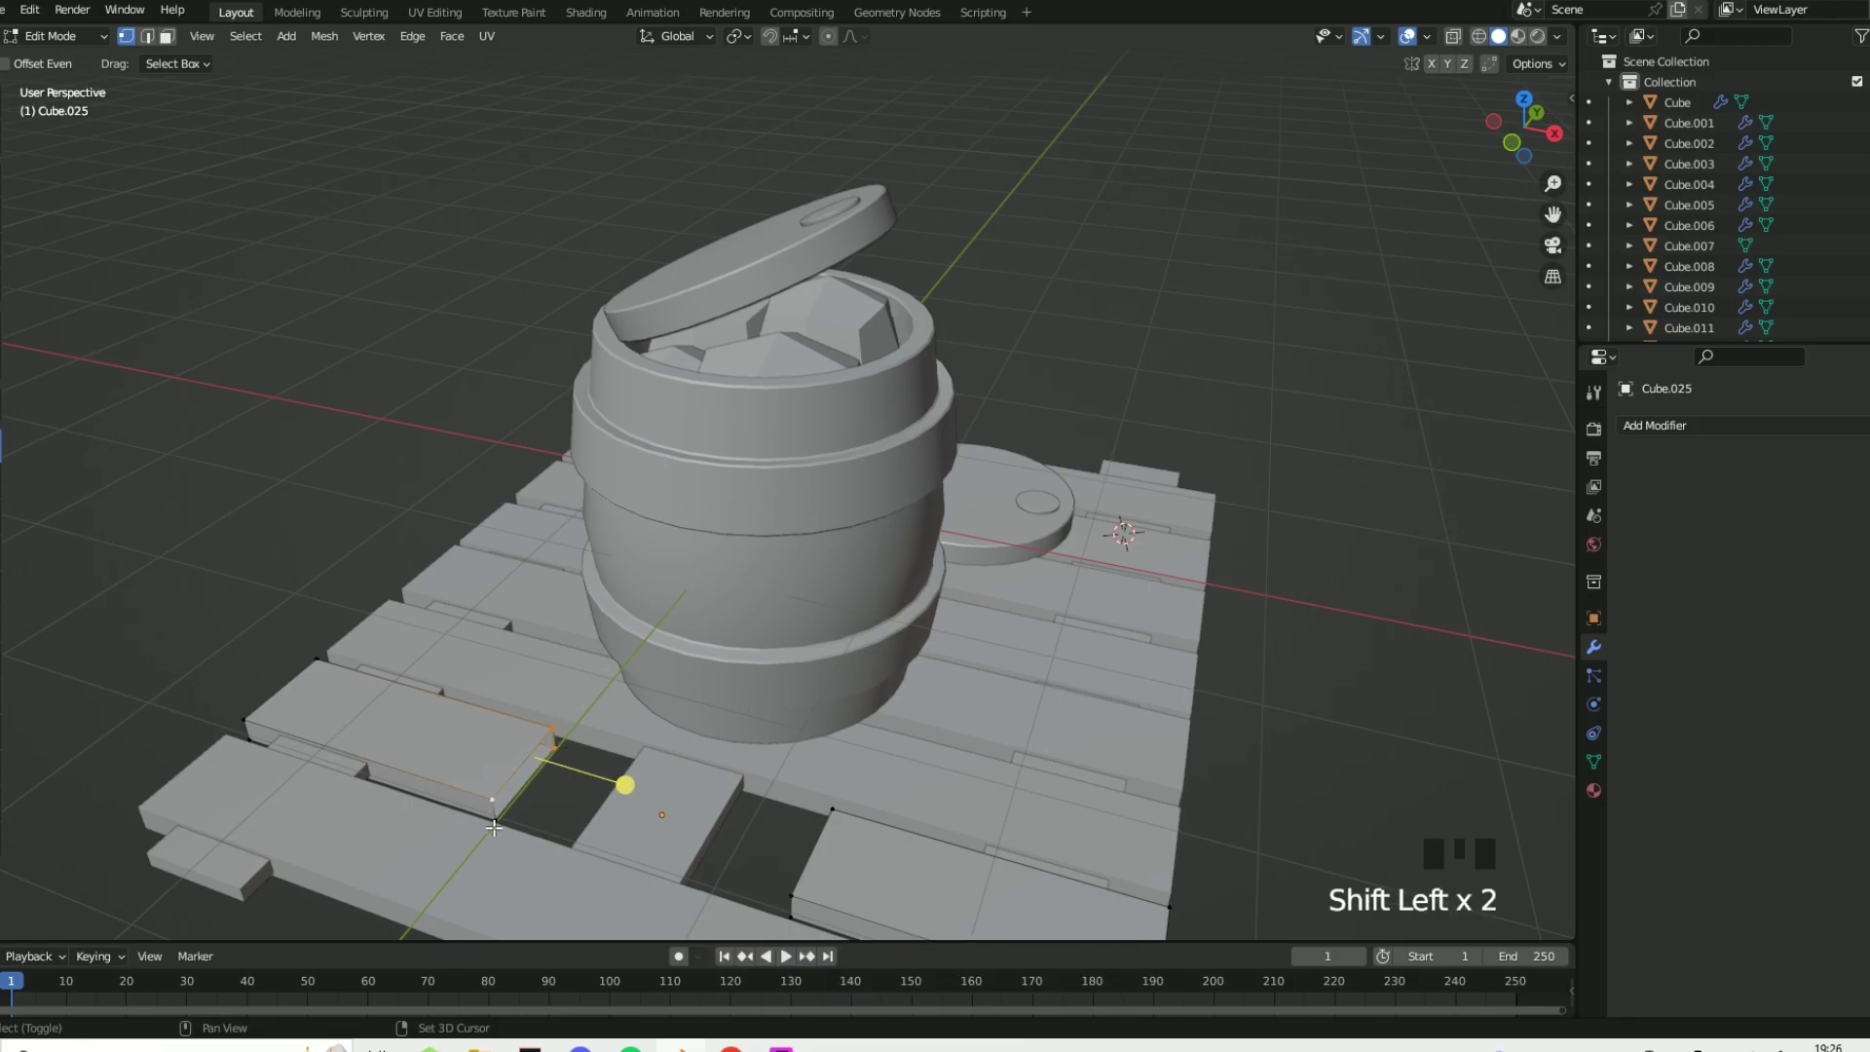
pyautogui.keyDown('shift'); pyautogui.click(491, 825); pyautogui.keyUp('shift')
pyautogui.press('f')
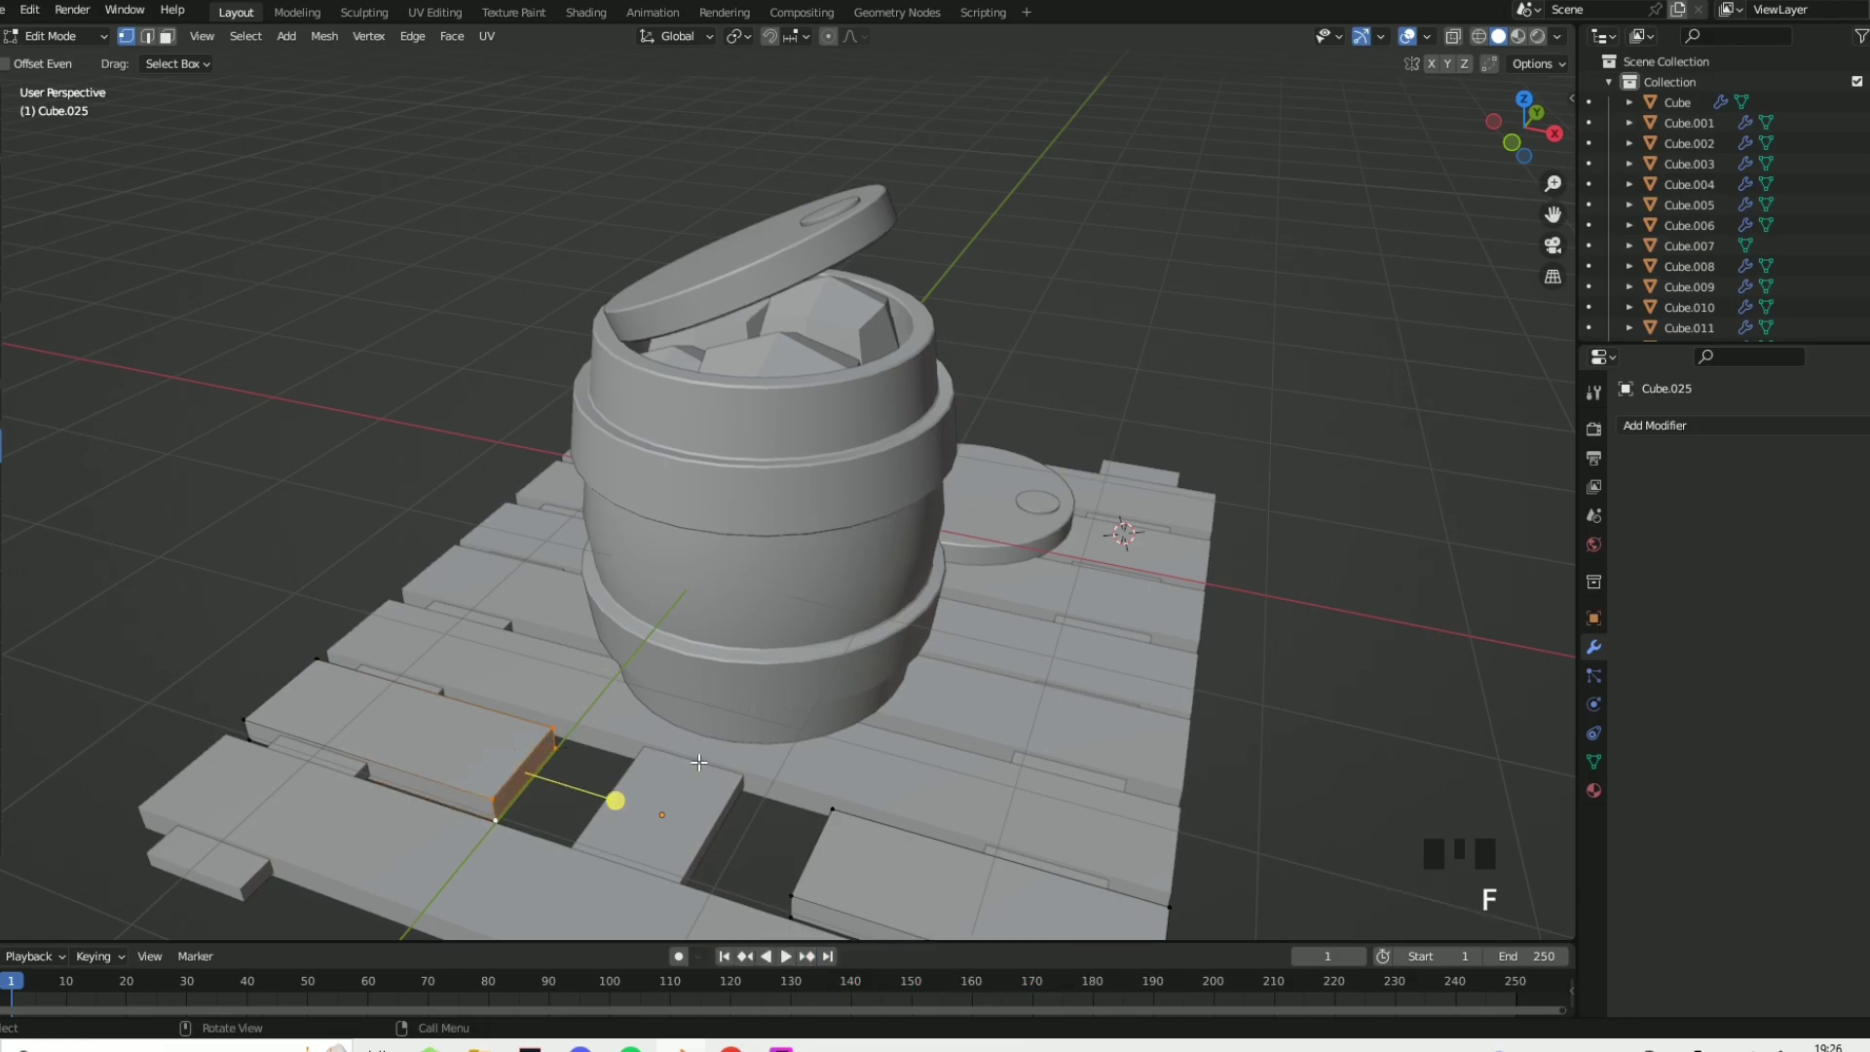
# - Cap the right piece's open end with a face from its four end vertices
pyautogui.scroll(-3, 1002, 673)
pyautogui.scroll(1, 1250, 690)
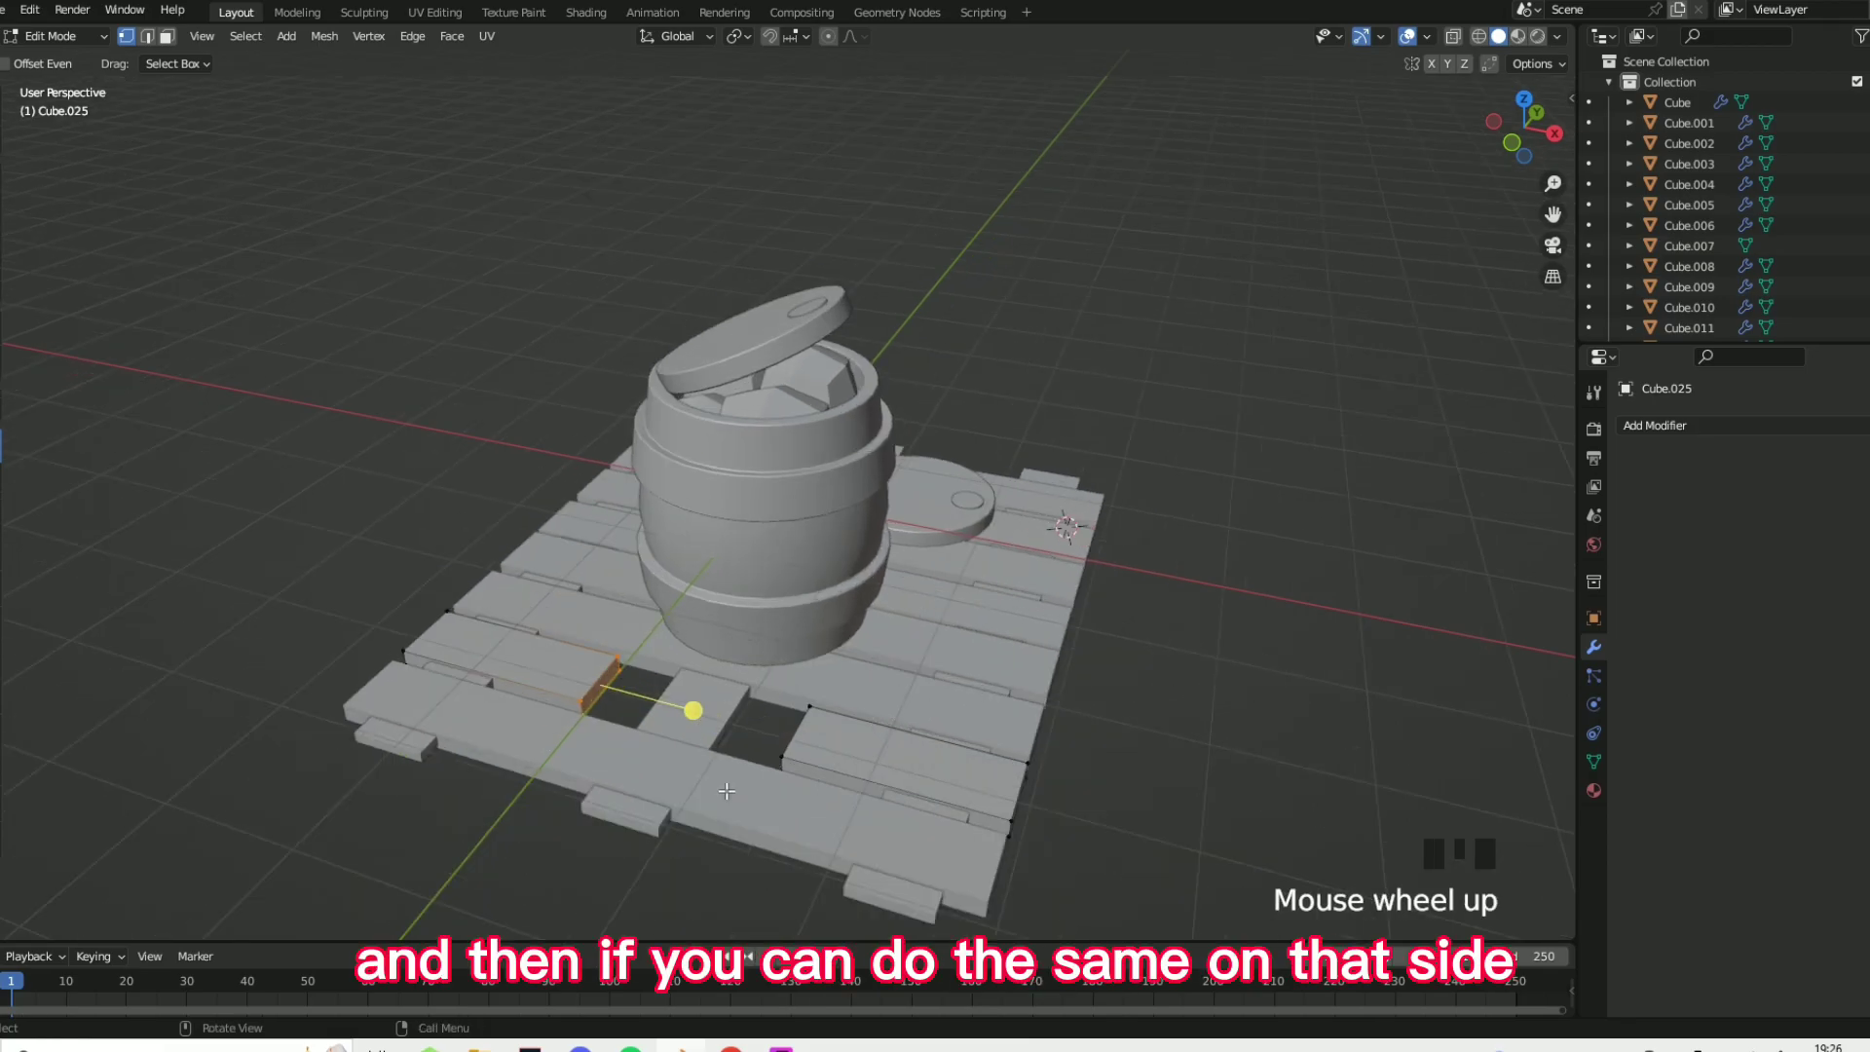
pyautogui.moveTo(791, 674); pyautogui.dragTo(909, 672, button='middle')
pyautogui.click(949, 688)
pyautogui.moveTo(949, 688); pyautogui.dragTo(977, 710)
pyautogui.press('f')
# - Slant the left piece's end by sliding two corner vertices along X
pyautogui.press('Tab')
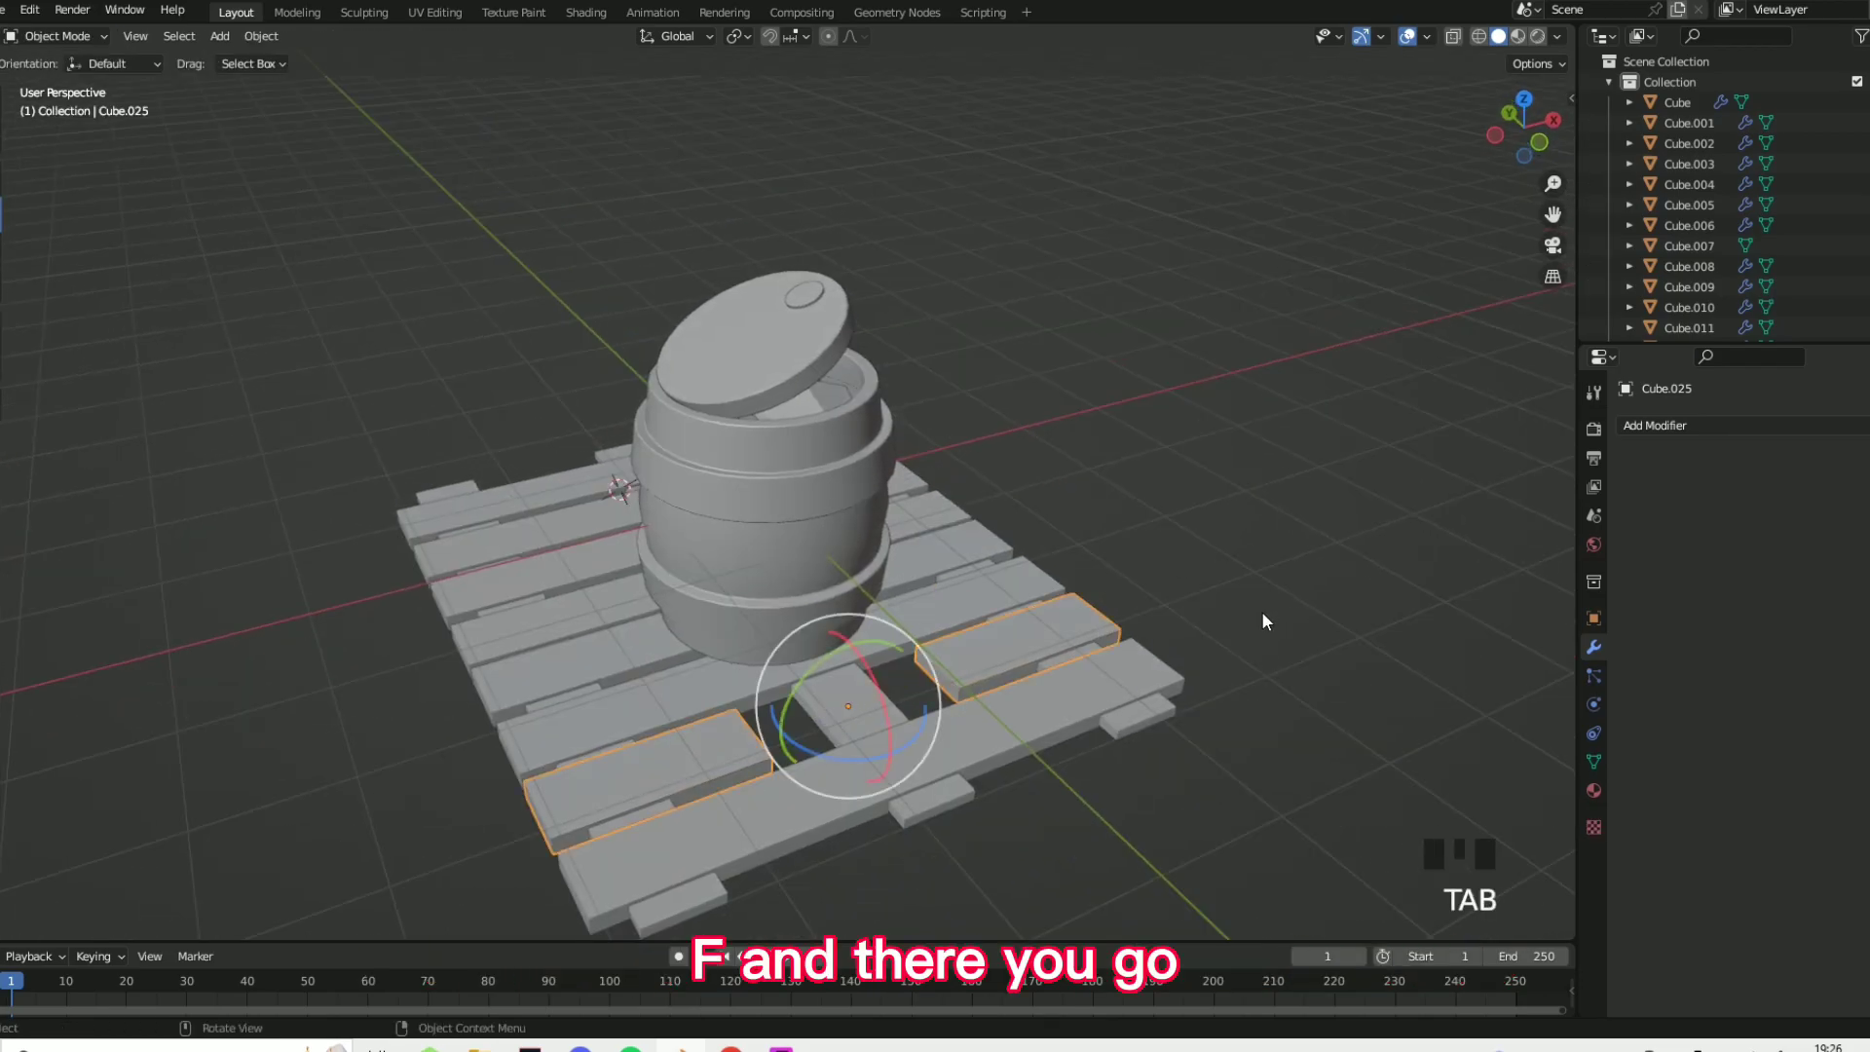
pyautogui.moveTo(856, 710); pyautogui.dragTo(576, 698, button='middle')
pyautogui.press('Tab')
pyautogui.click(577, 698)
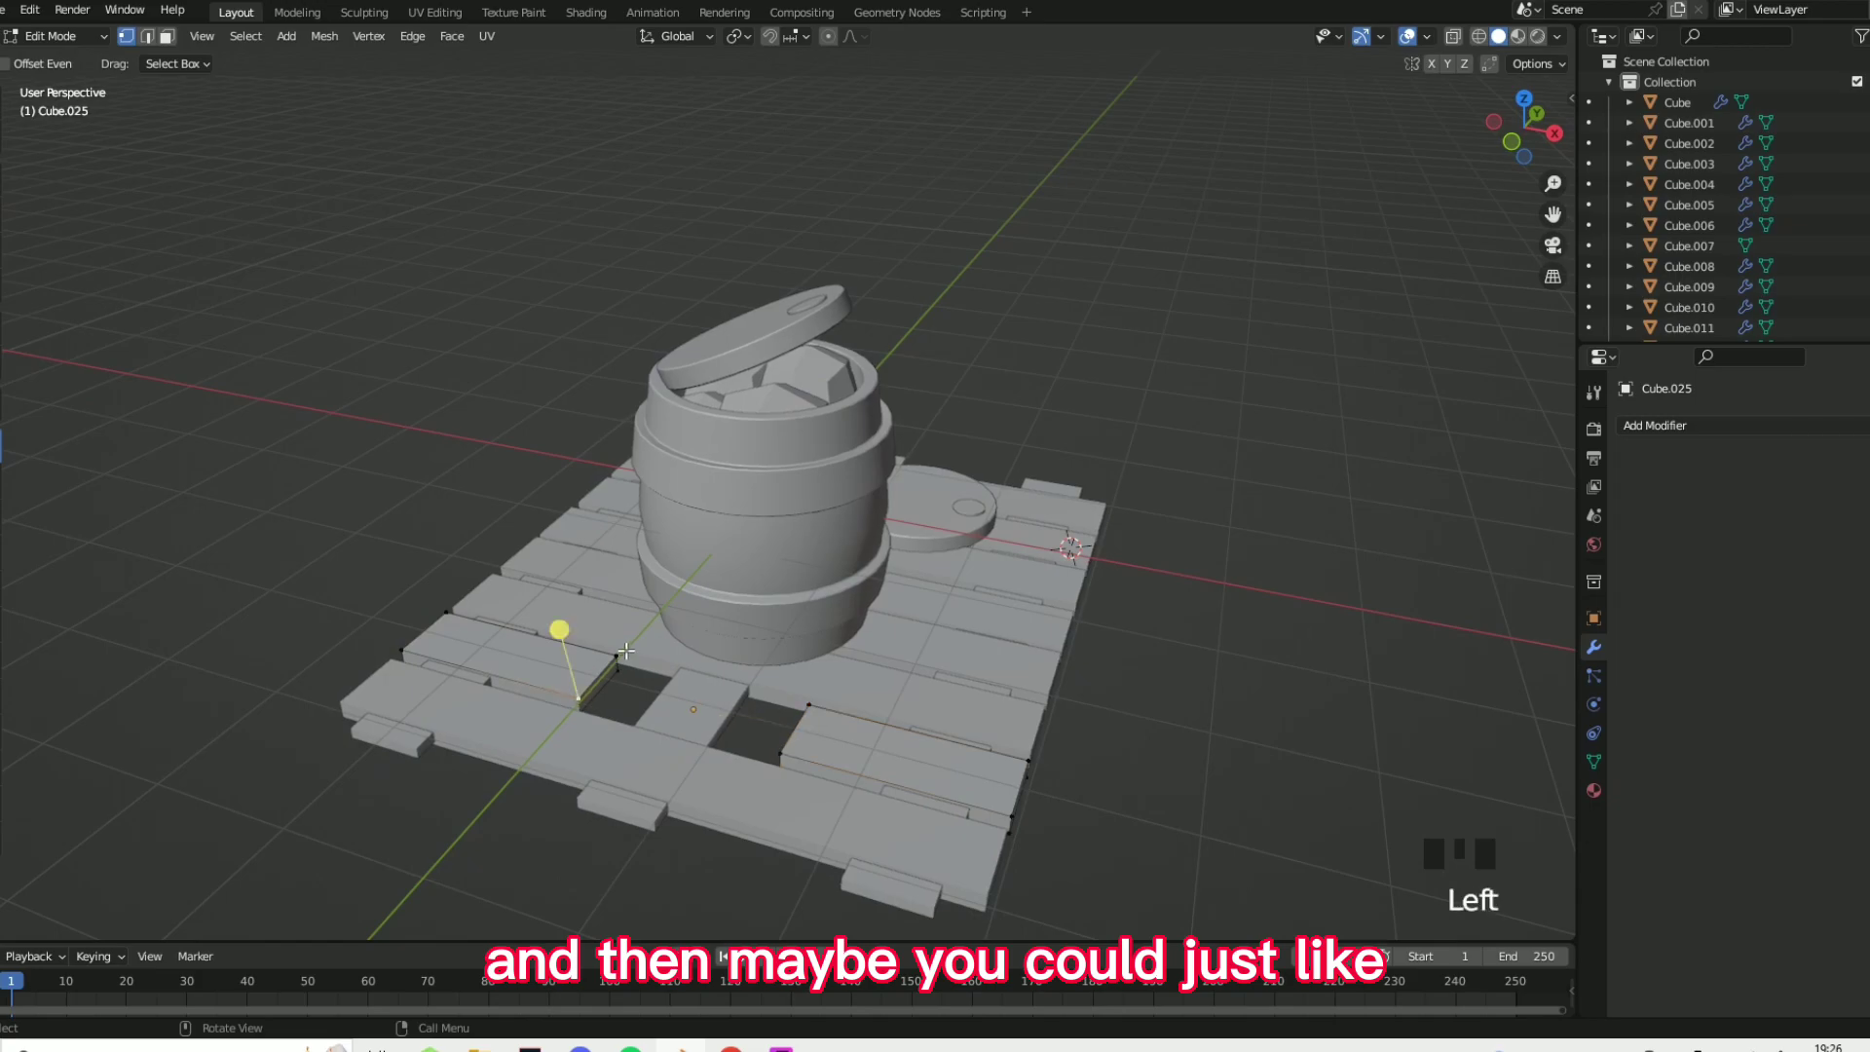
pyautogui.click(625, 659)
pyautogui.keyDown('shift'); pyautogui.click(626, 670); pyautogui.keyUp('shift')
pyautogui.press('g')
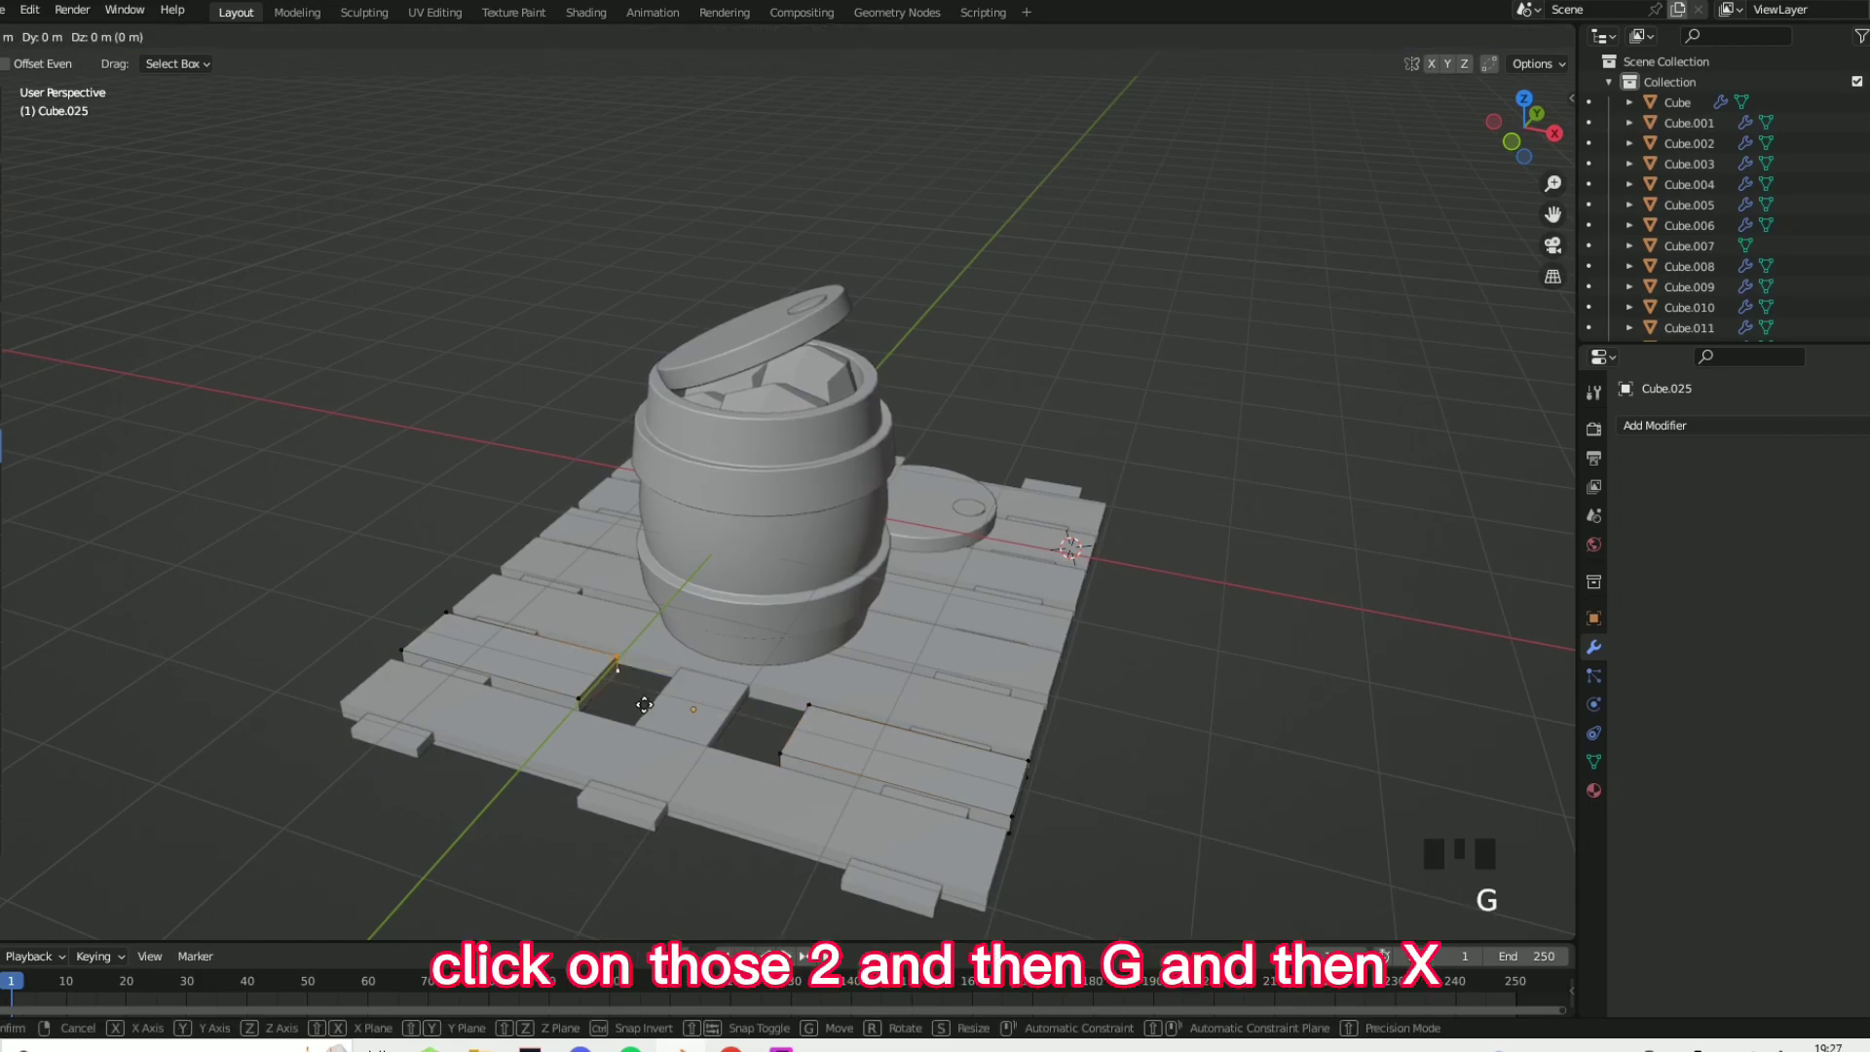
pyautogui.press('x')
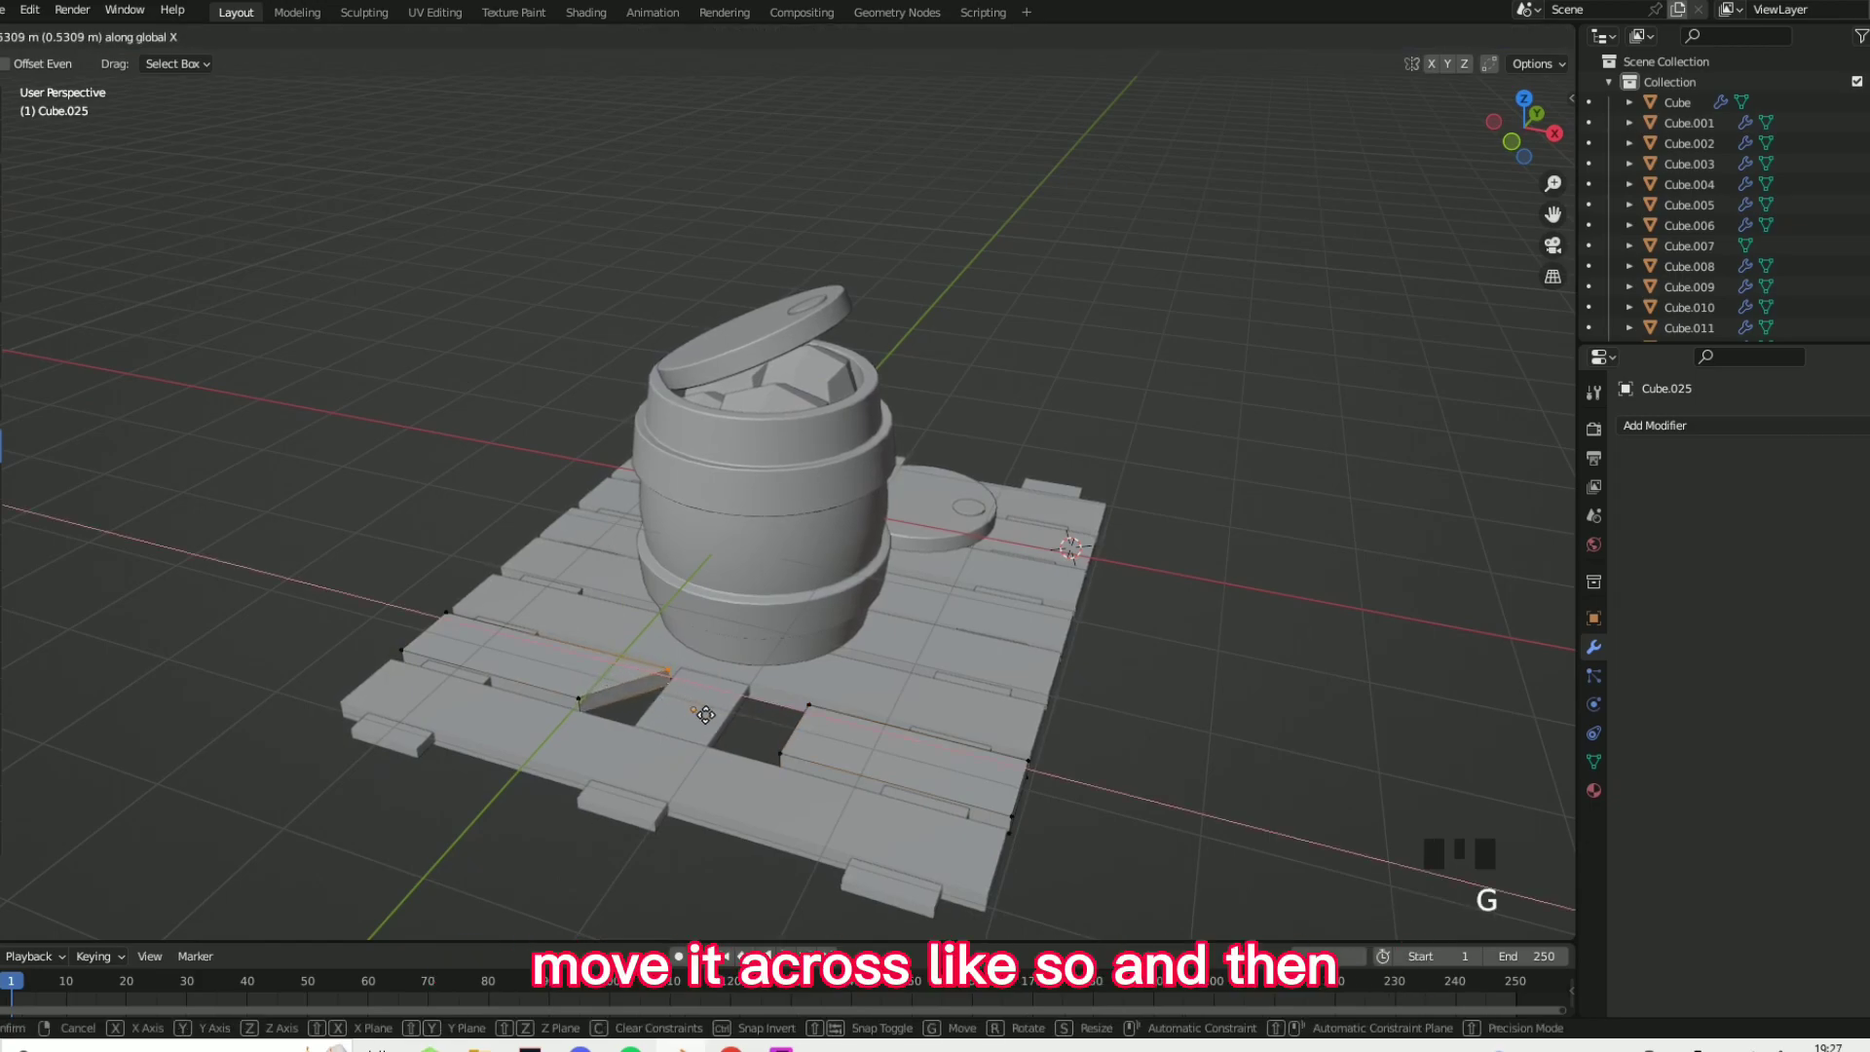
pyautogui.click(693, 710)
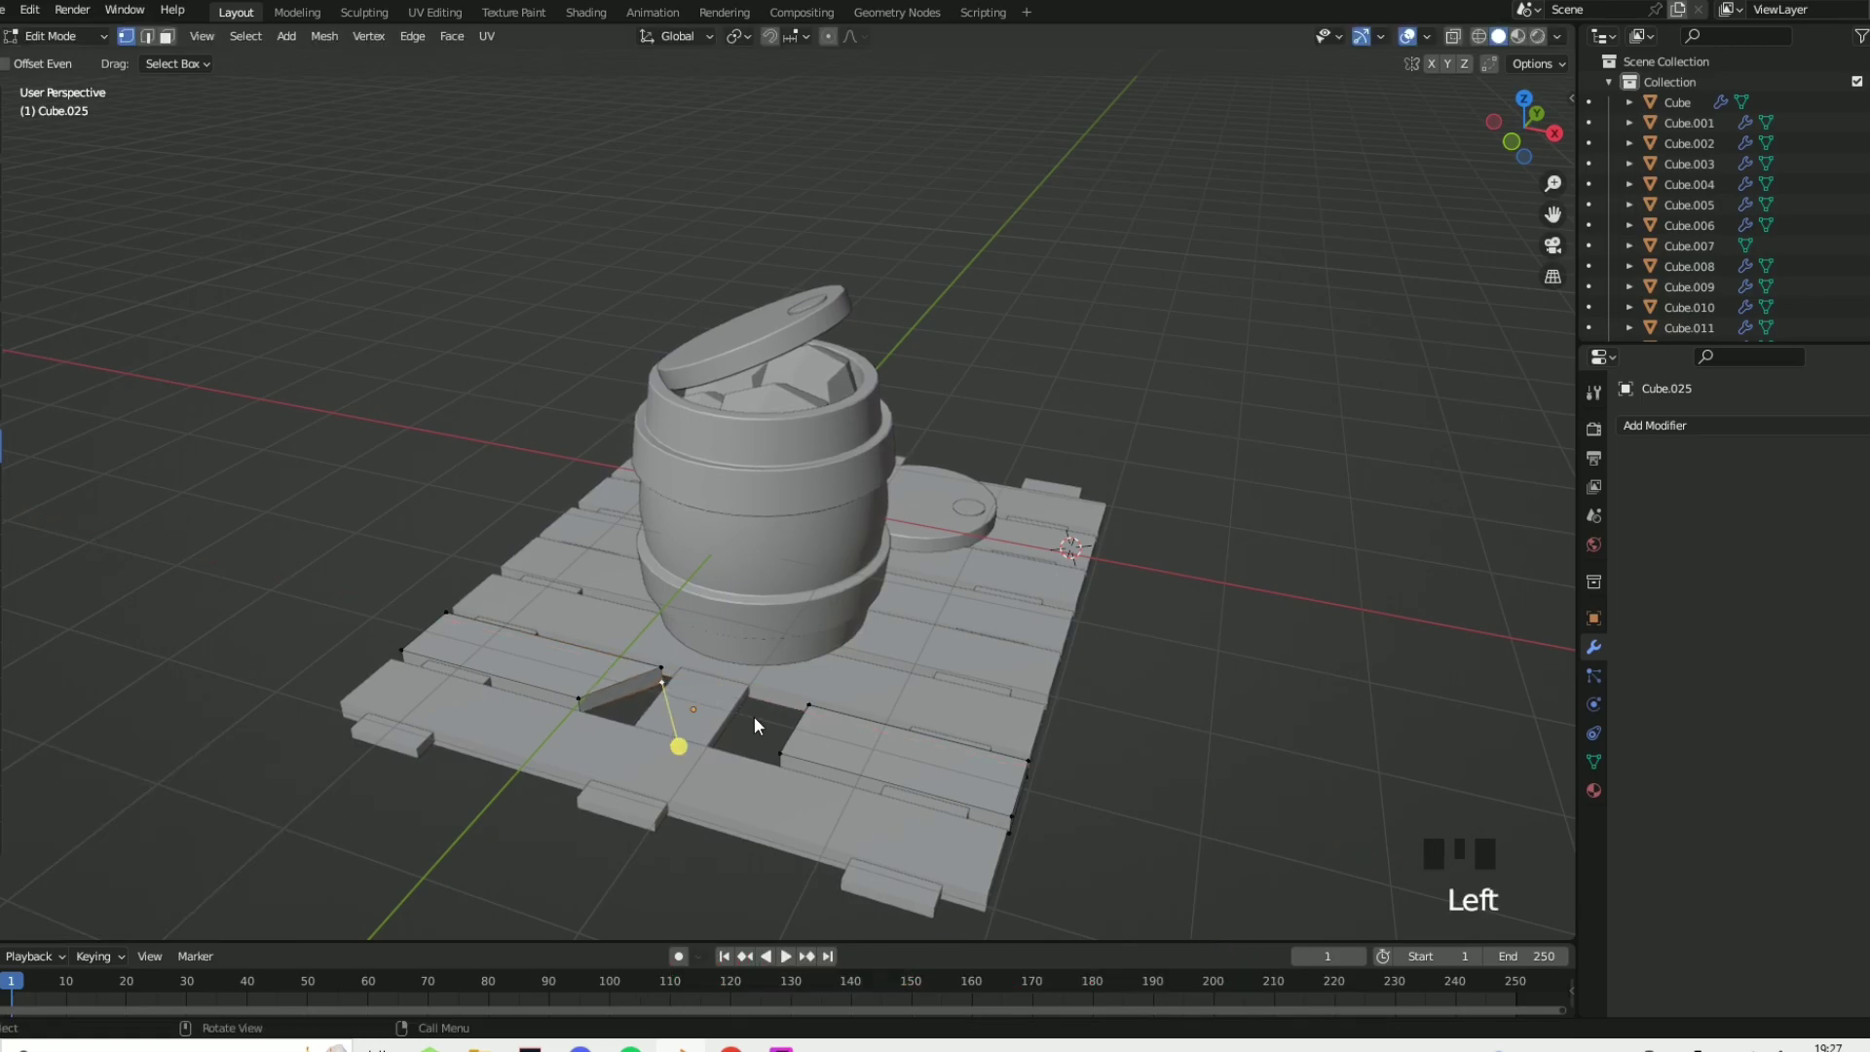
# - Slant the right piece's end by sliding its front corner edge along X
pyautogui.press('Tab')
pyautogui.click(698, 709)
pyautogui.moveTo(837, 746); pyautogui.dragTo(905, 727, button='middle')
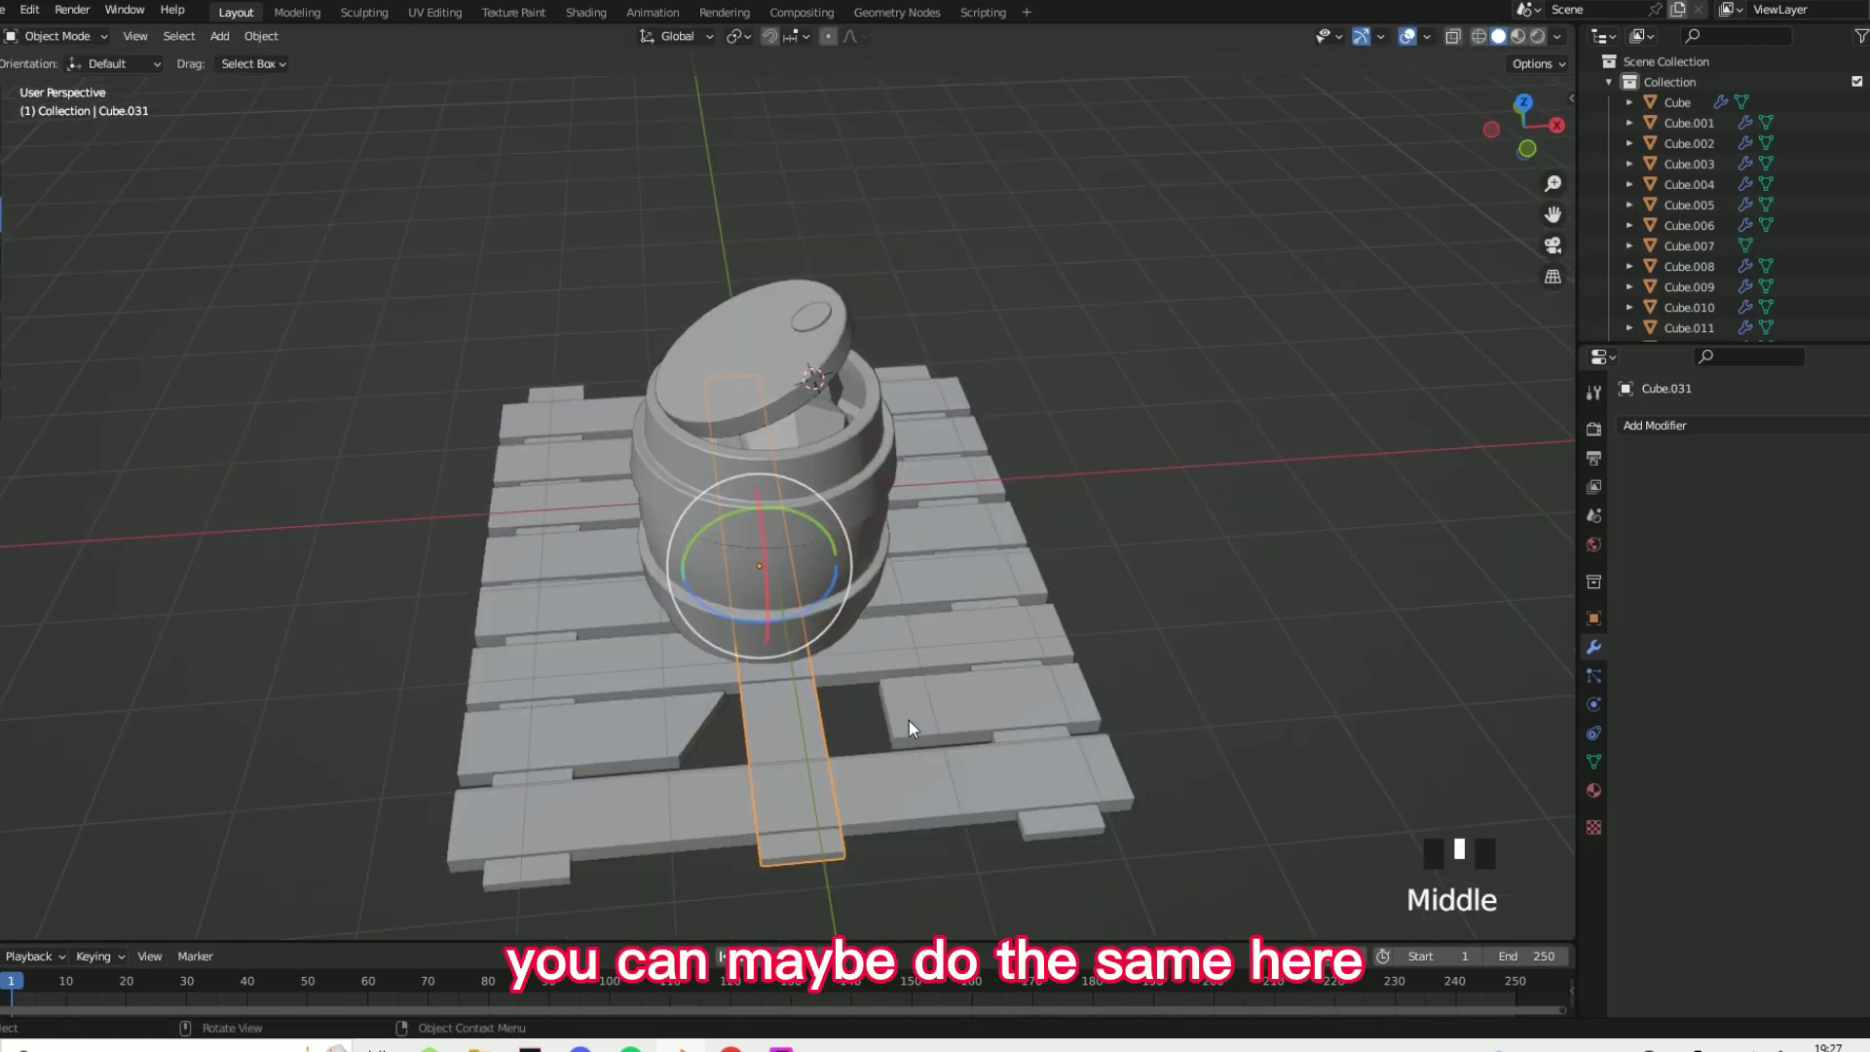
pyautogui.click(905, 726)
pyautogui.press('Tab')
pyautogui.click(890, 752)
pyautogui.keyDown('shift'); pyautogui.click(892, 756); pyautogui.keyUp('shift')
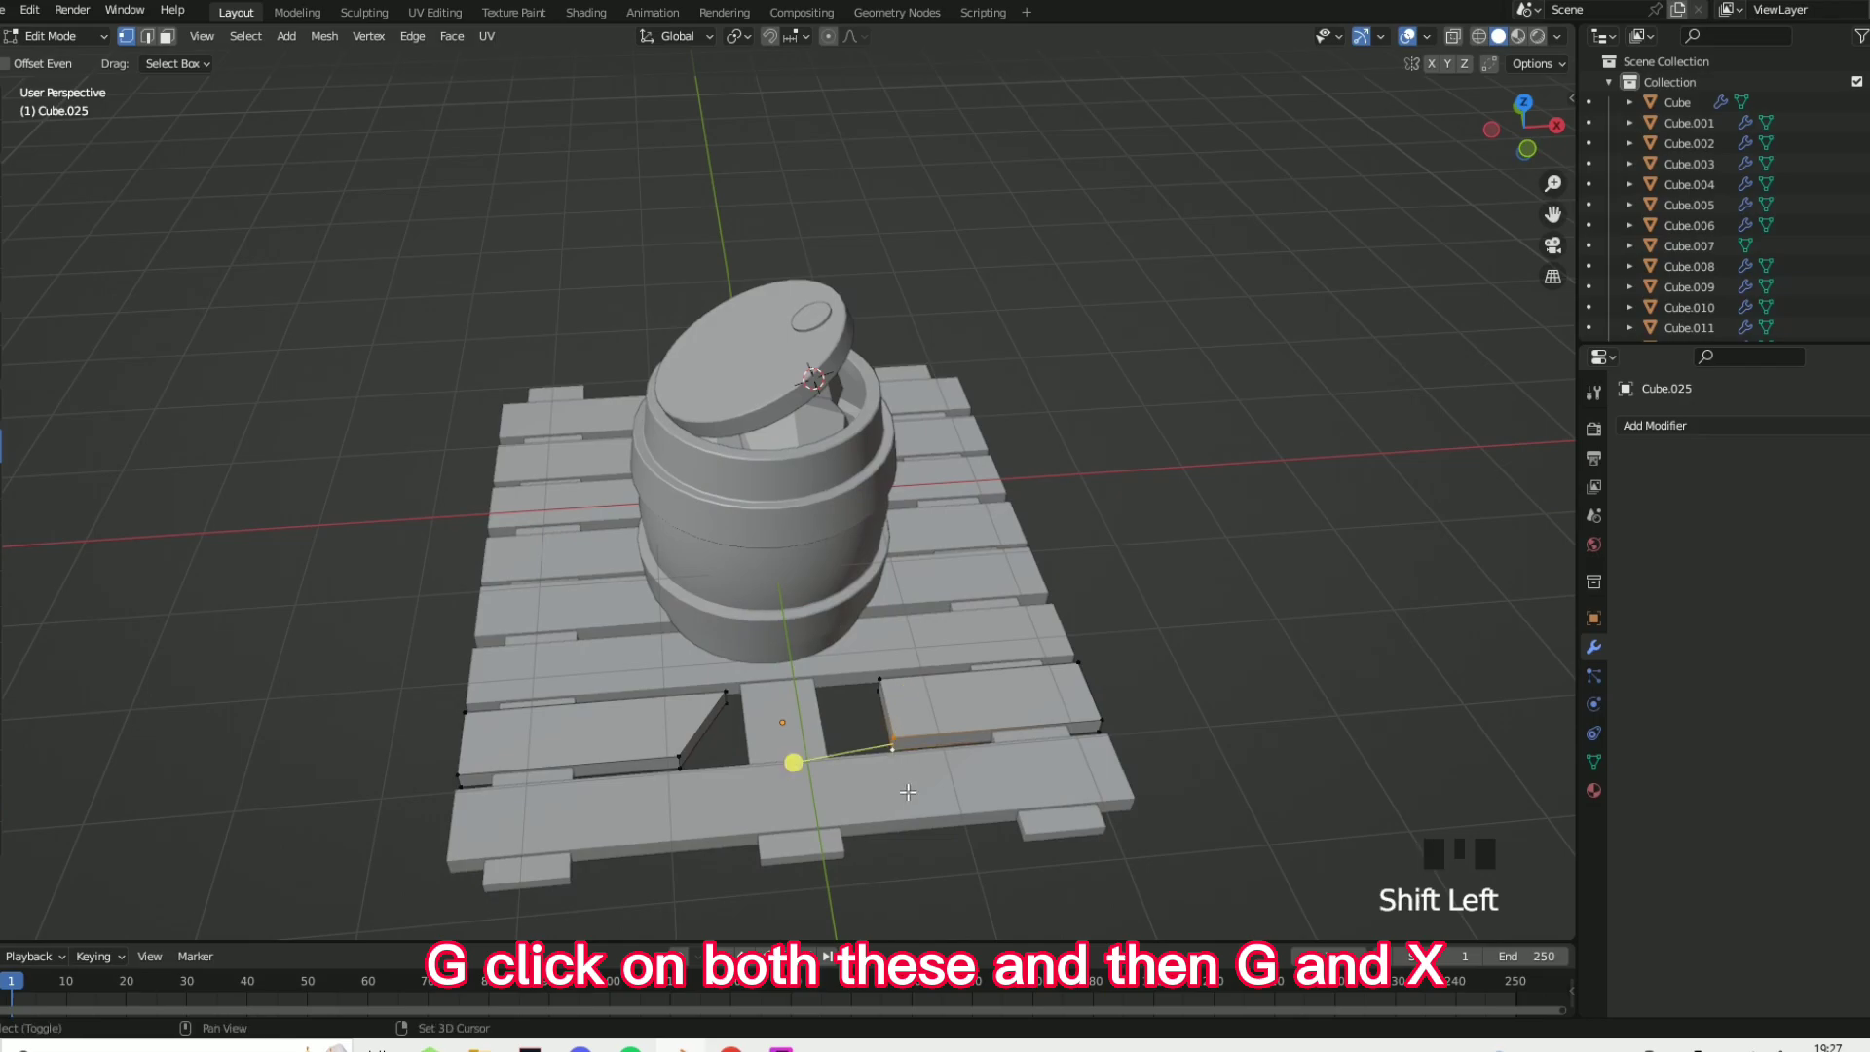
pyautogui.press('g')
pyautogui.press('x')
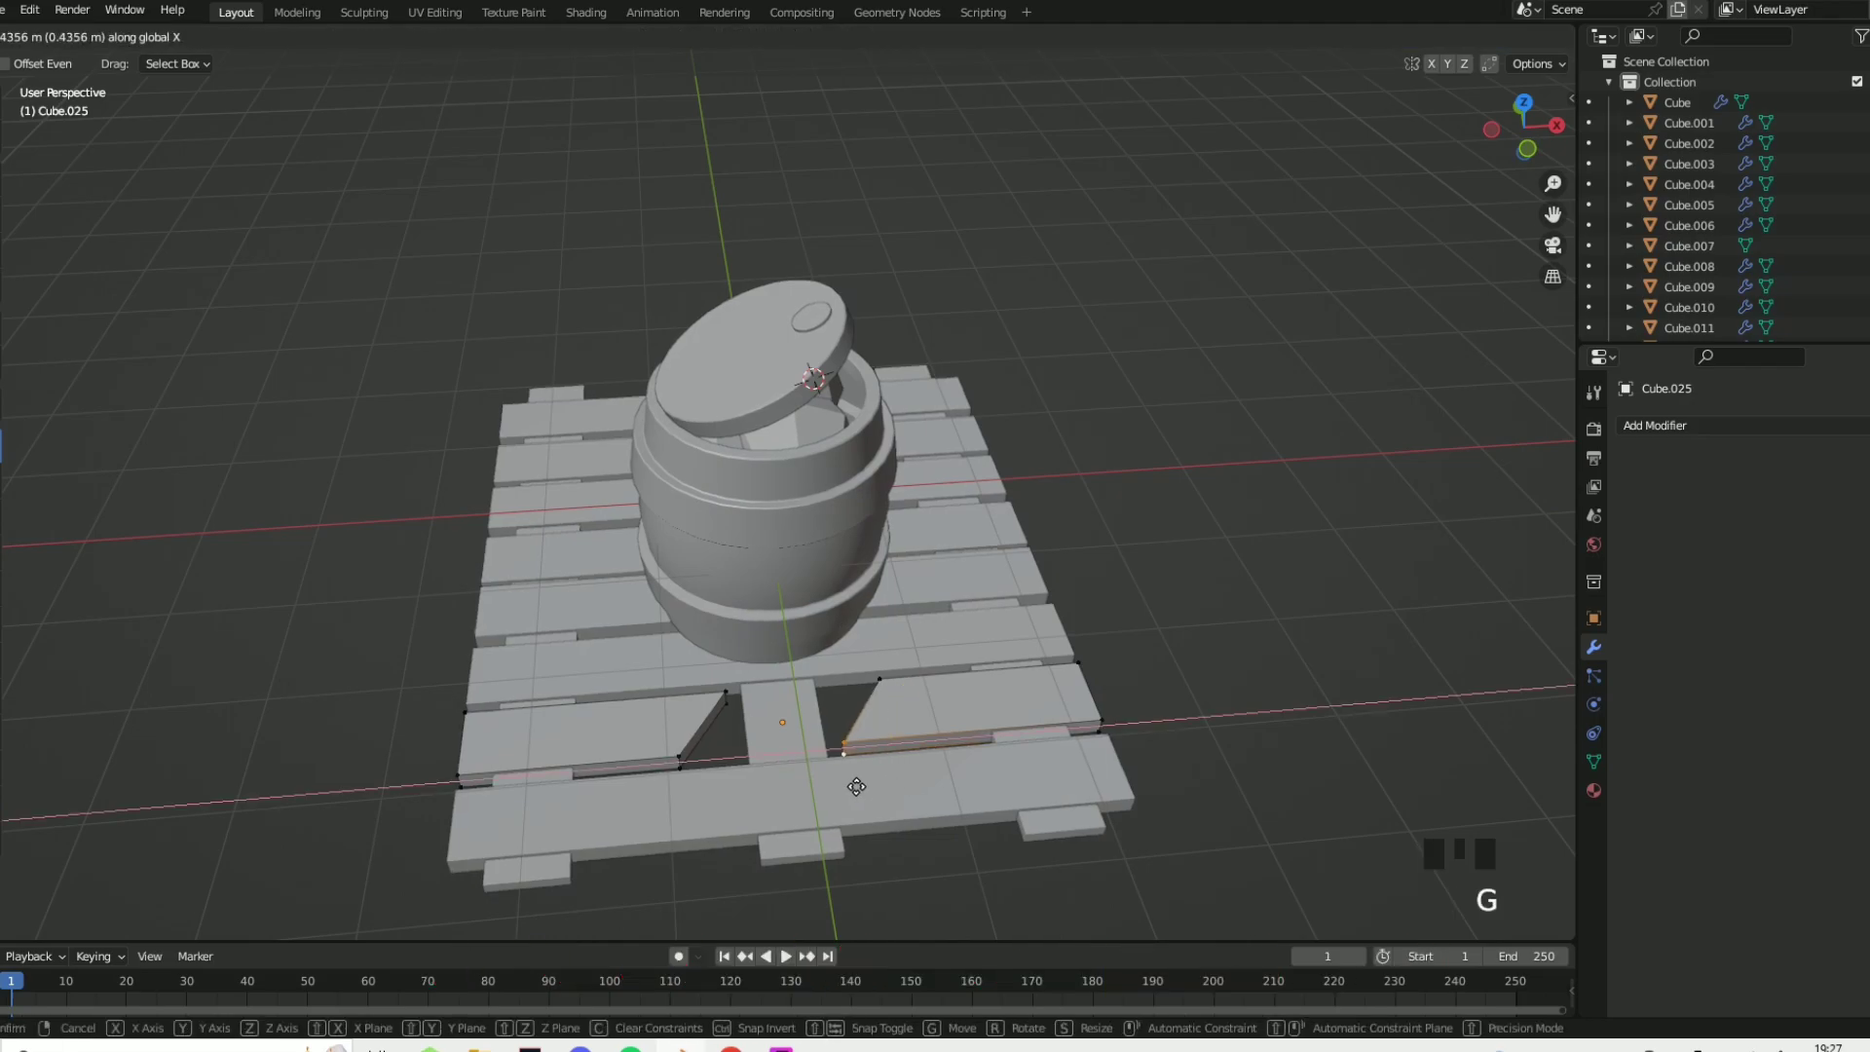
pyautogui.click(856, 785)
pyautogui.press('Tab')
pyautogui.moveTo(1122, 594); pyautogui.dragTo(785, 541, button='middle')
pyautogui.scroll(-2, 645, 604)
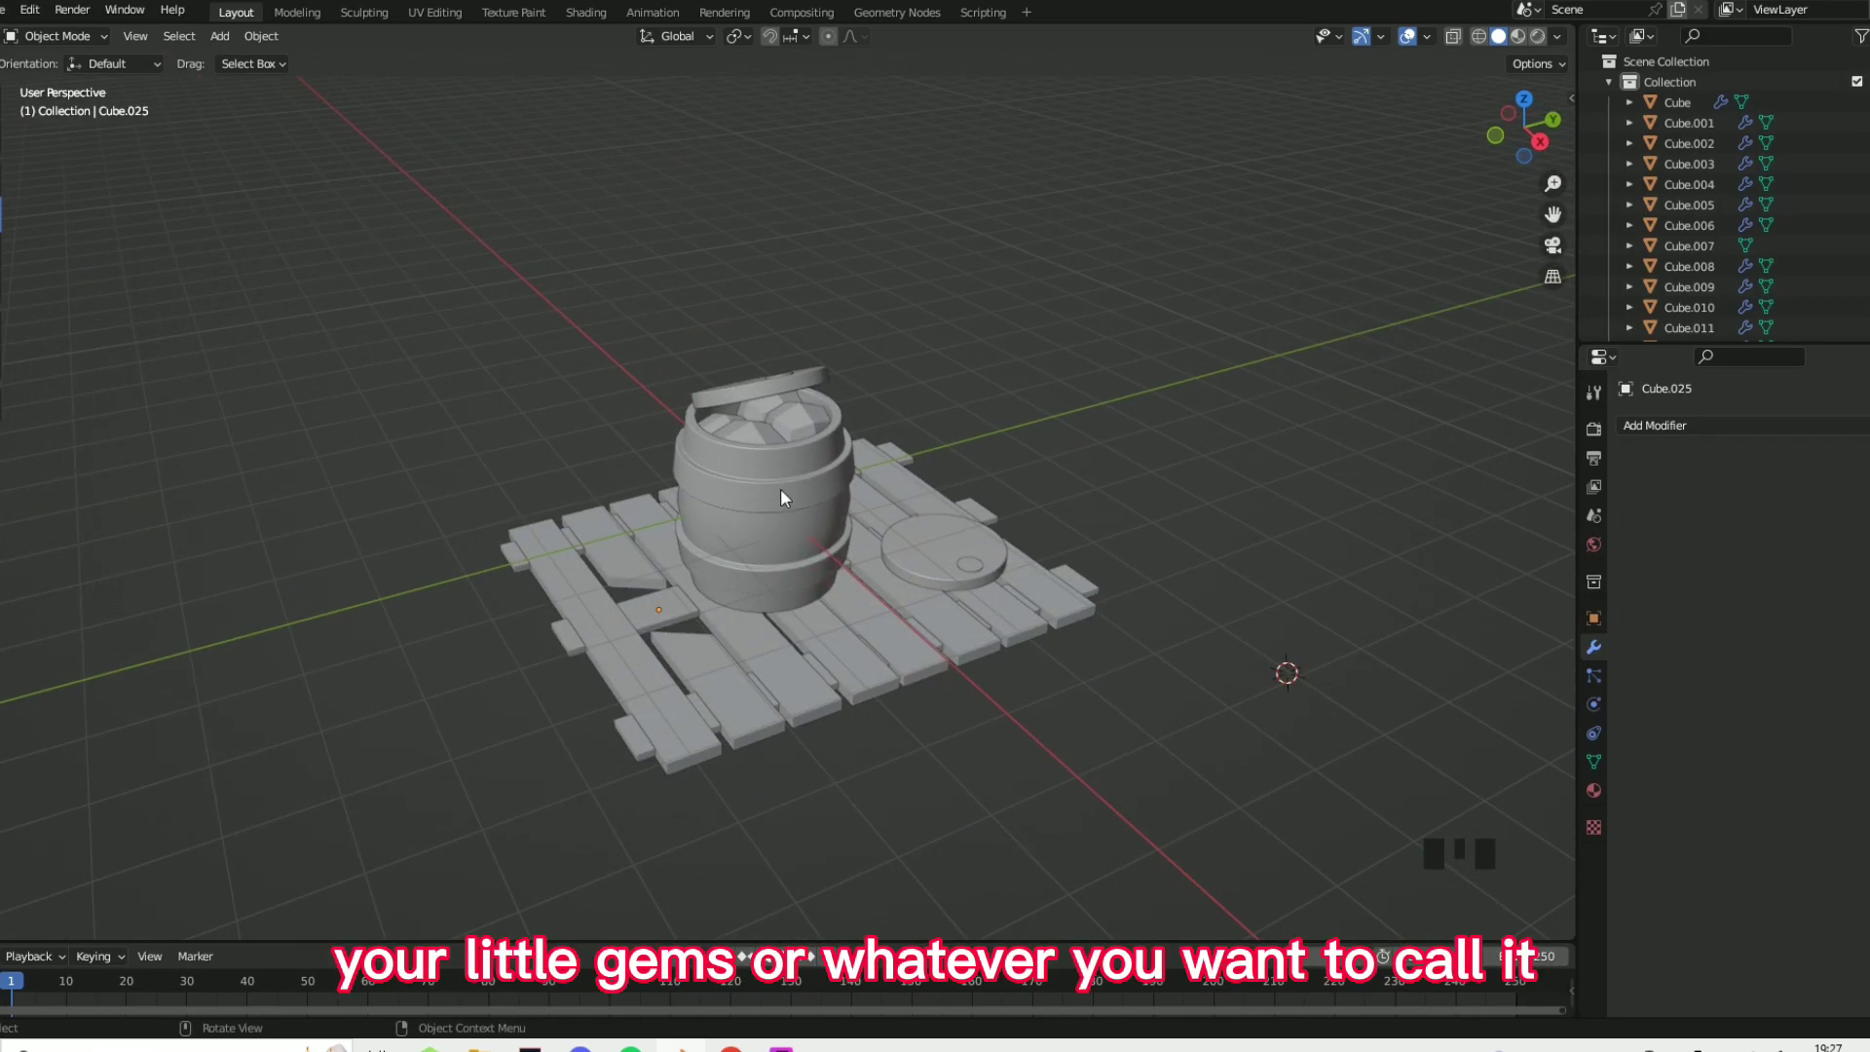
# - Preview the scene in rendered shading and open the render settings
pyautogui.click(1539, 36)
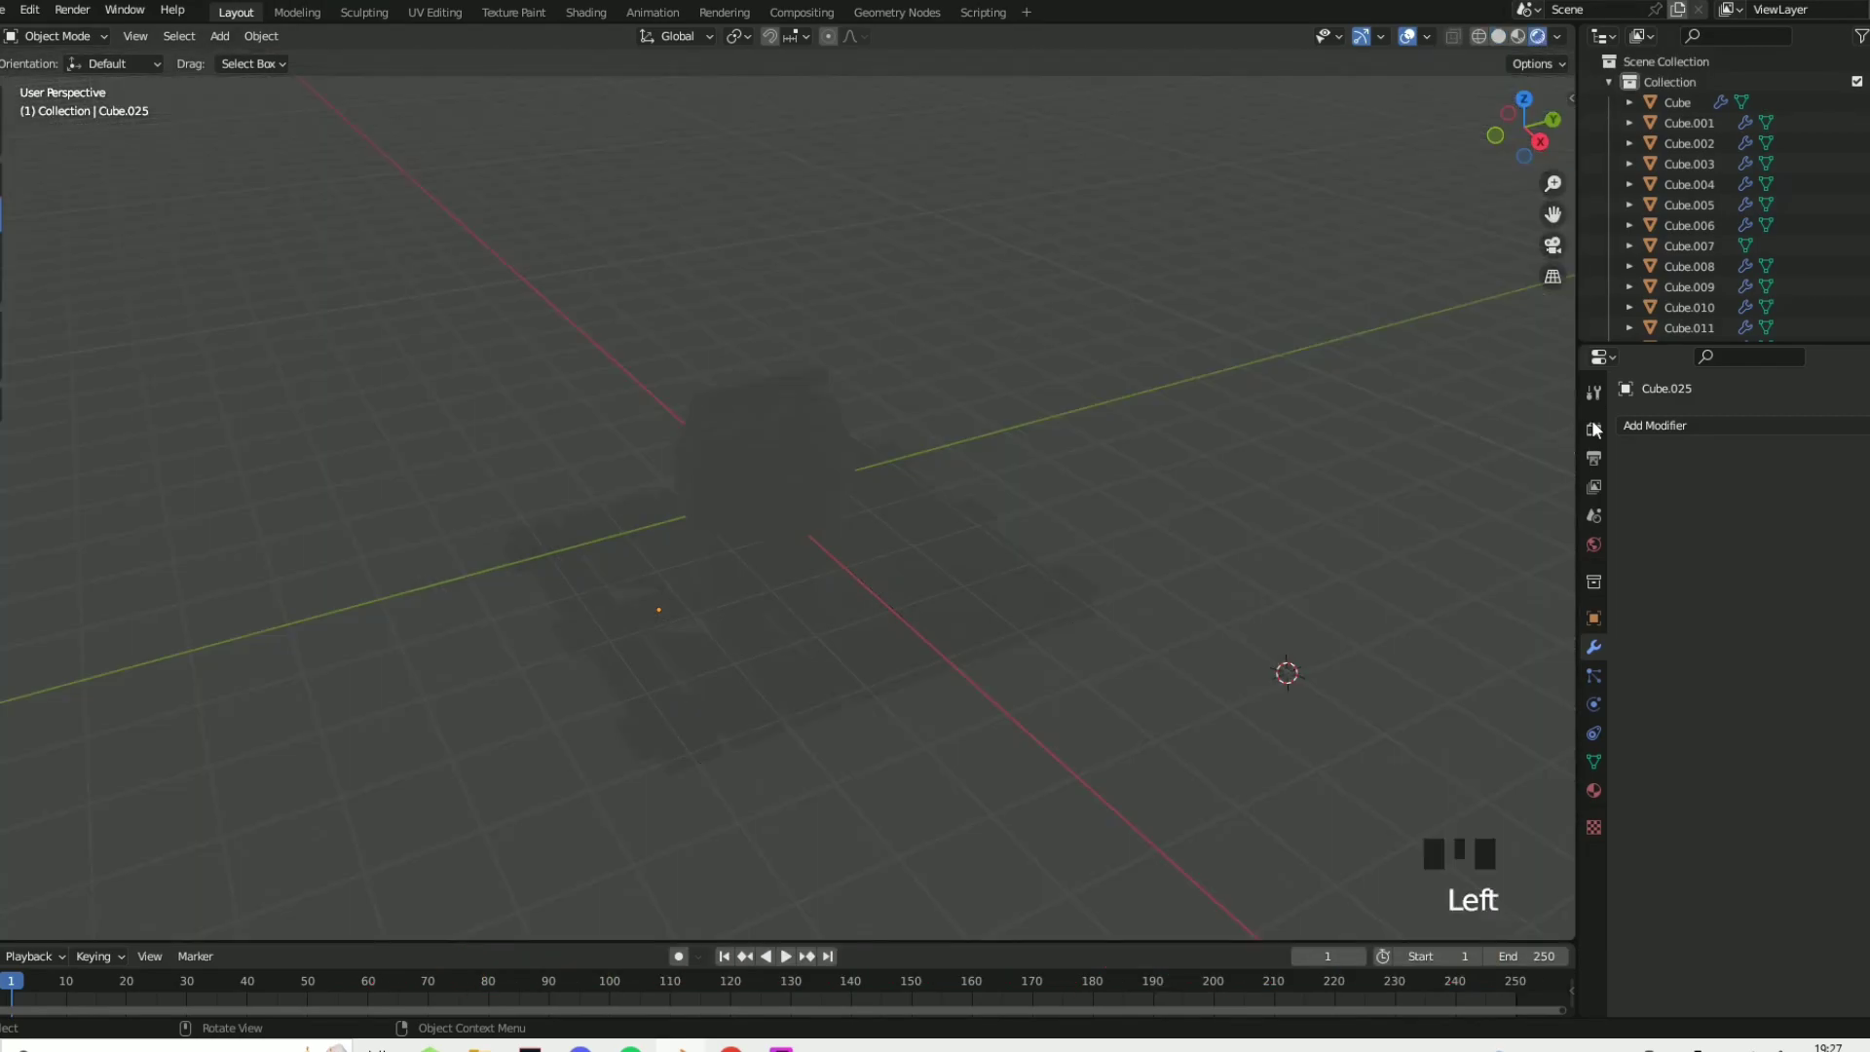
pyautogui.click(1594, 429)
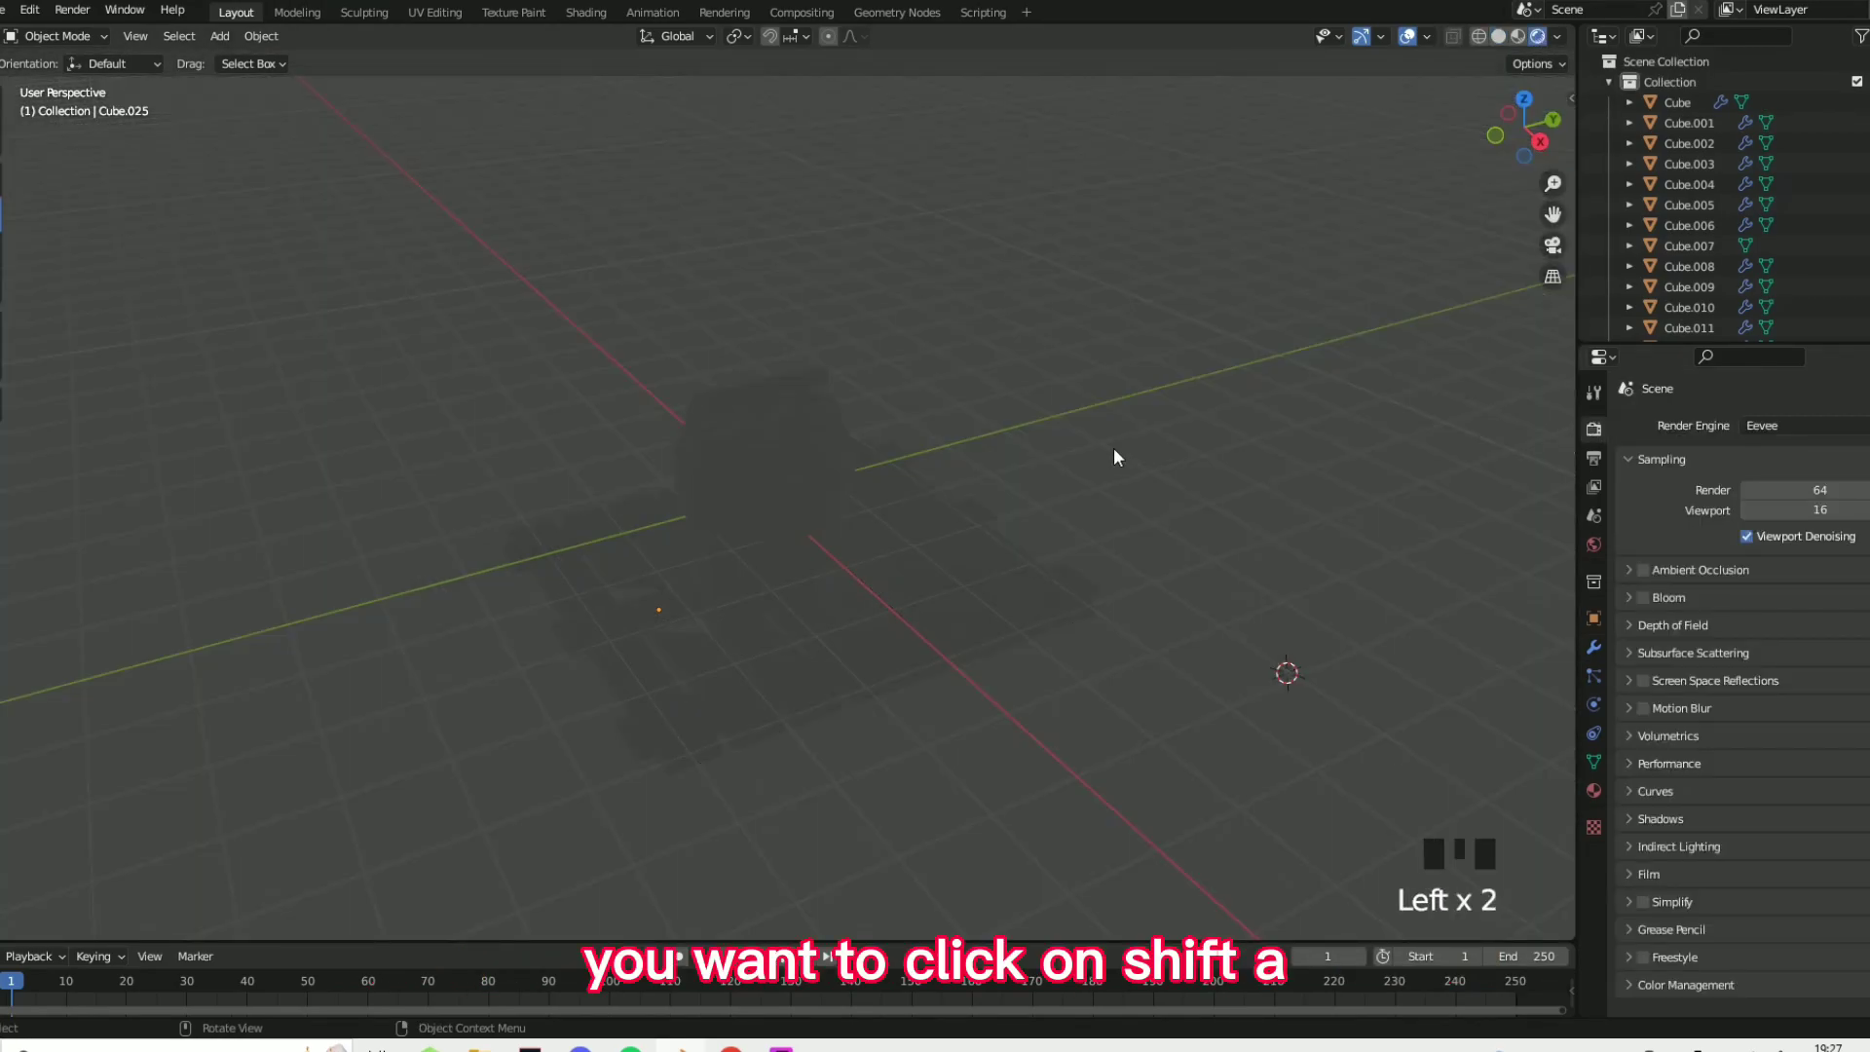
pyautogui.hotkey('shift', 'a')
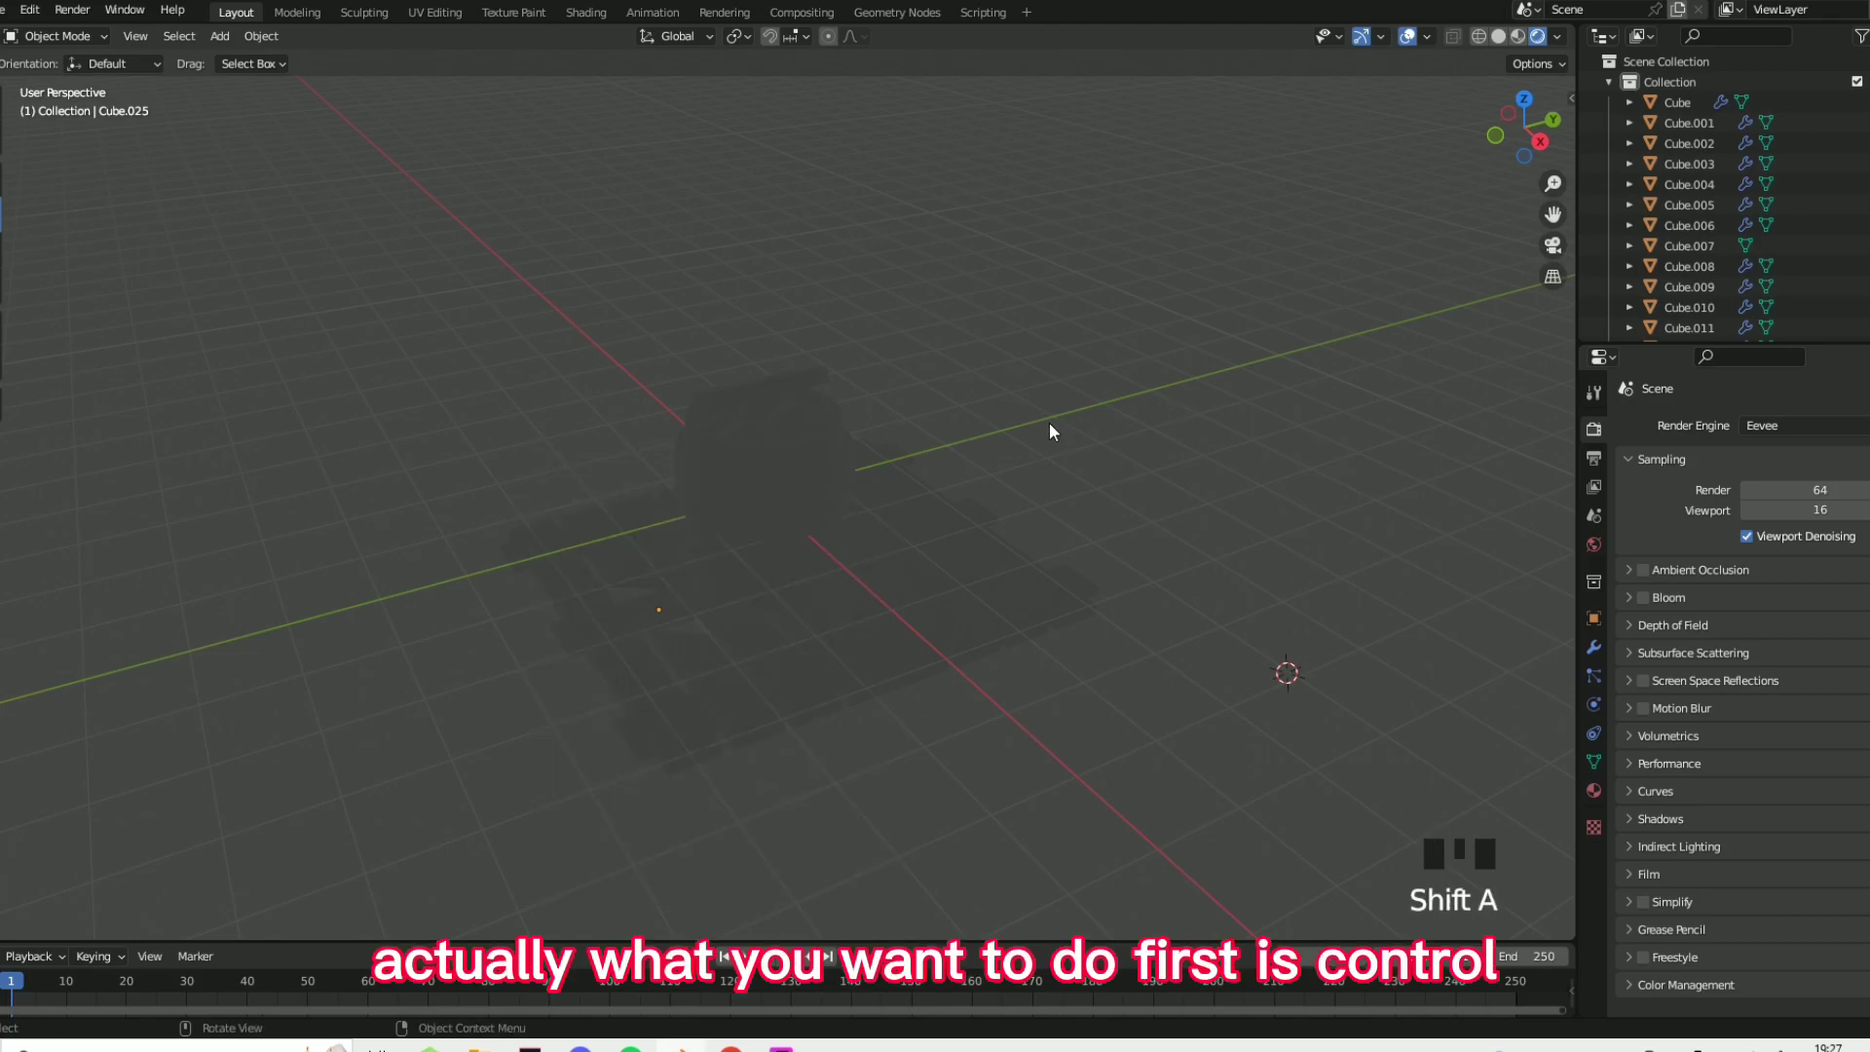
# - Select all objects and move the barrel and pallet about 2.64 m up along Z
pyautogui.press('a')
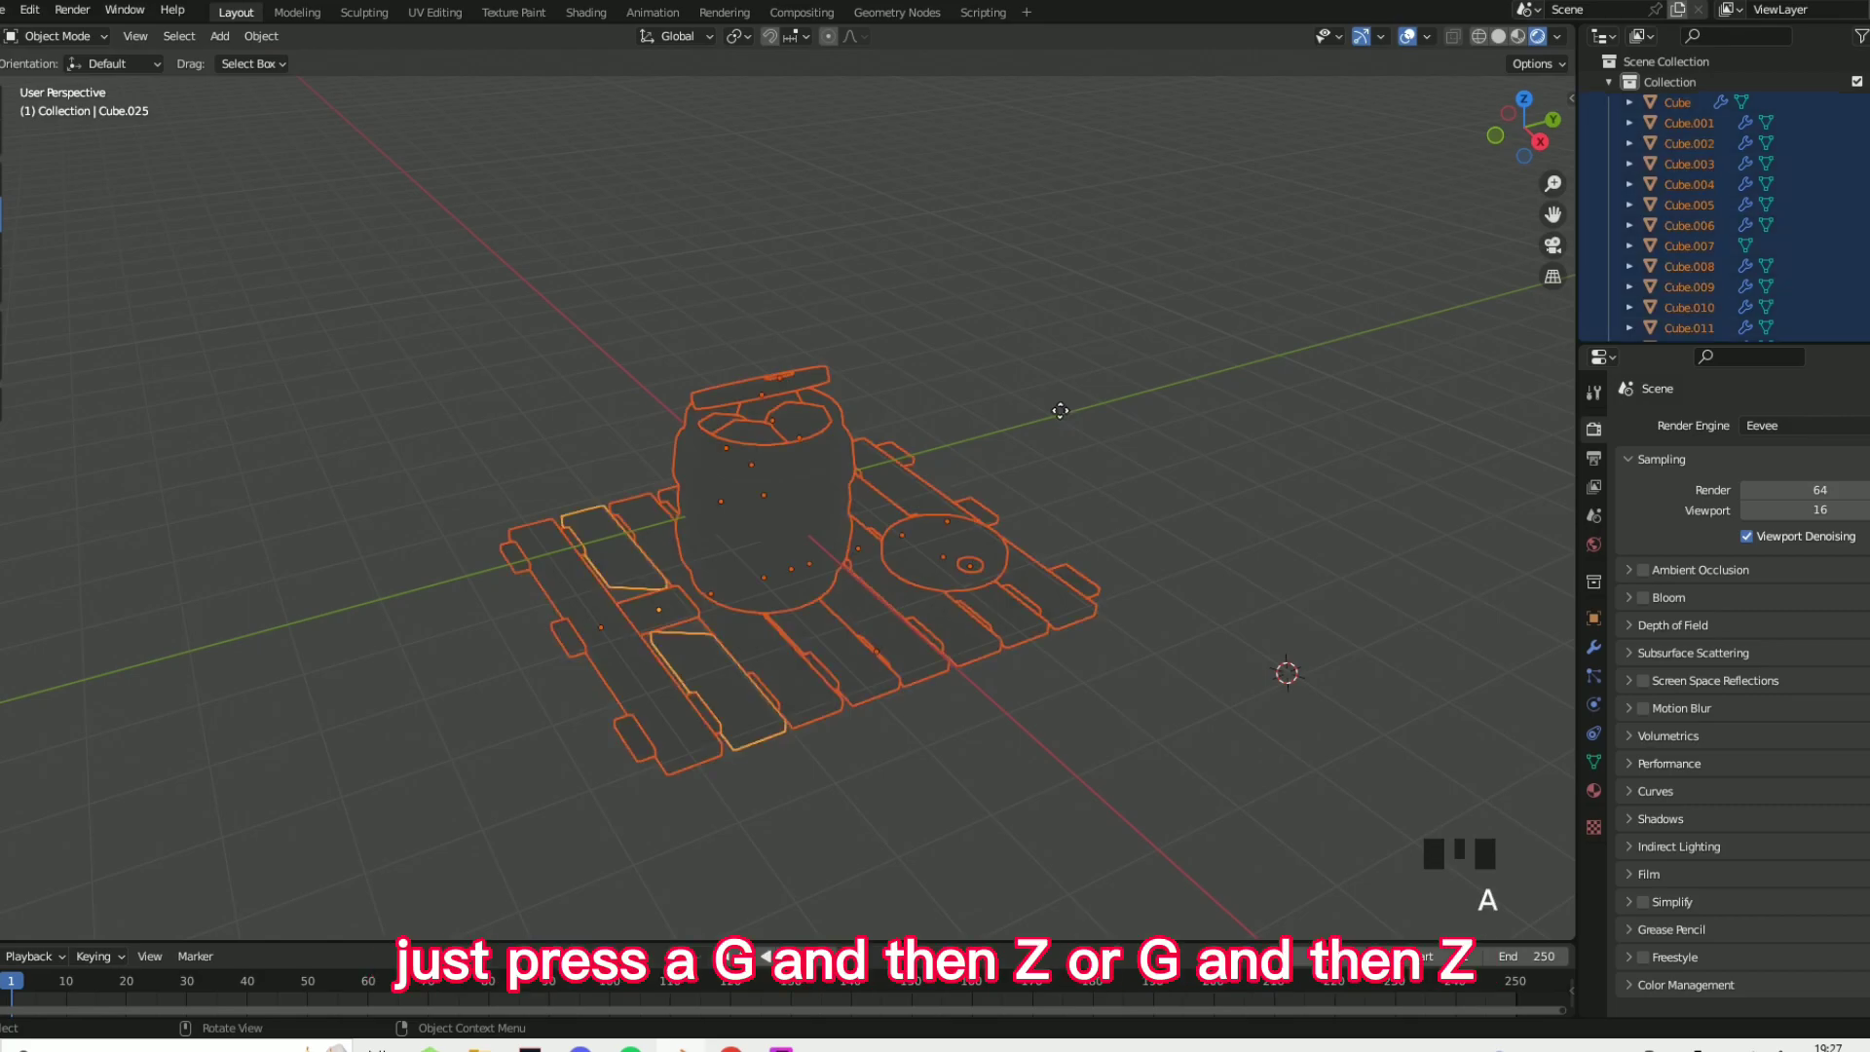
pyautogui.press('g')
pyautogui.press('z')
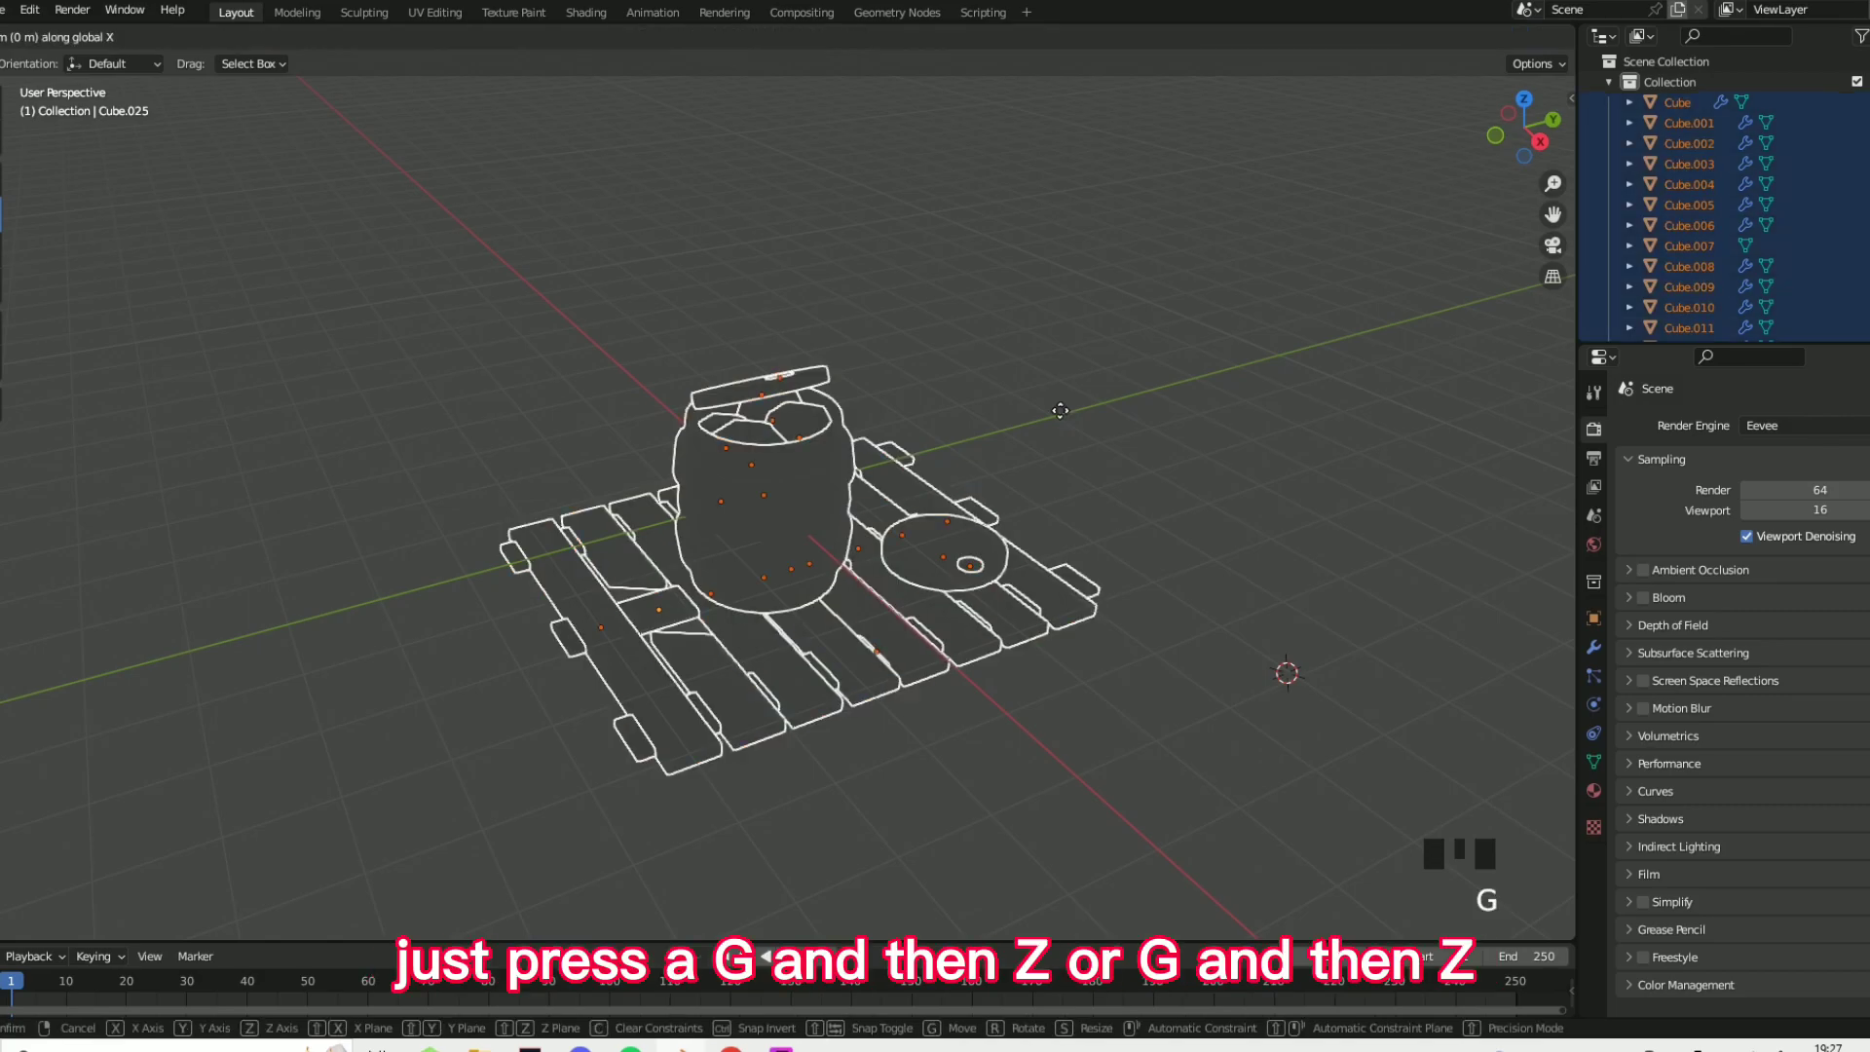
pyautogui.press('z')
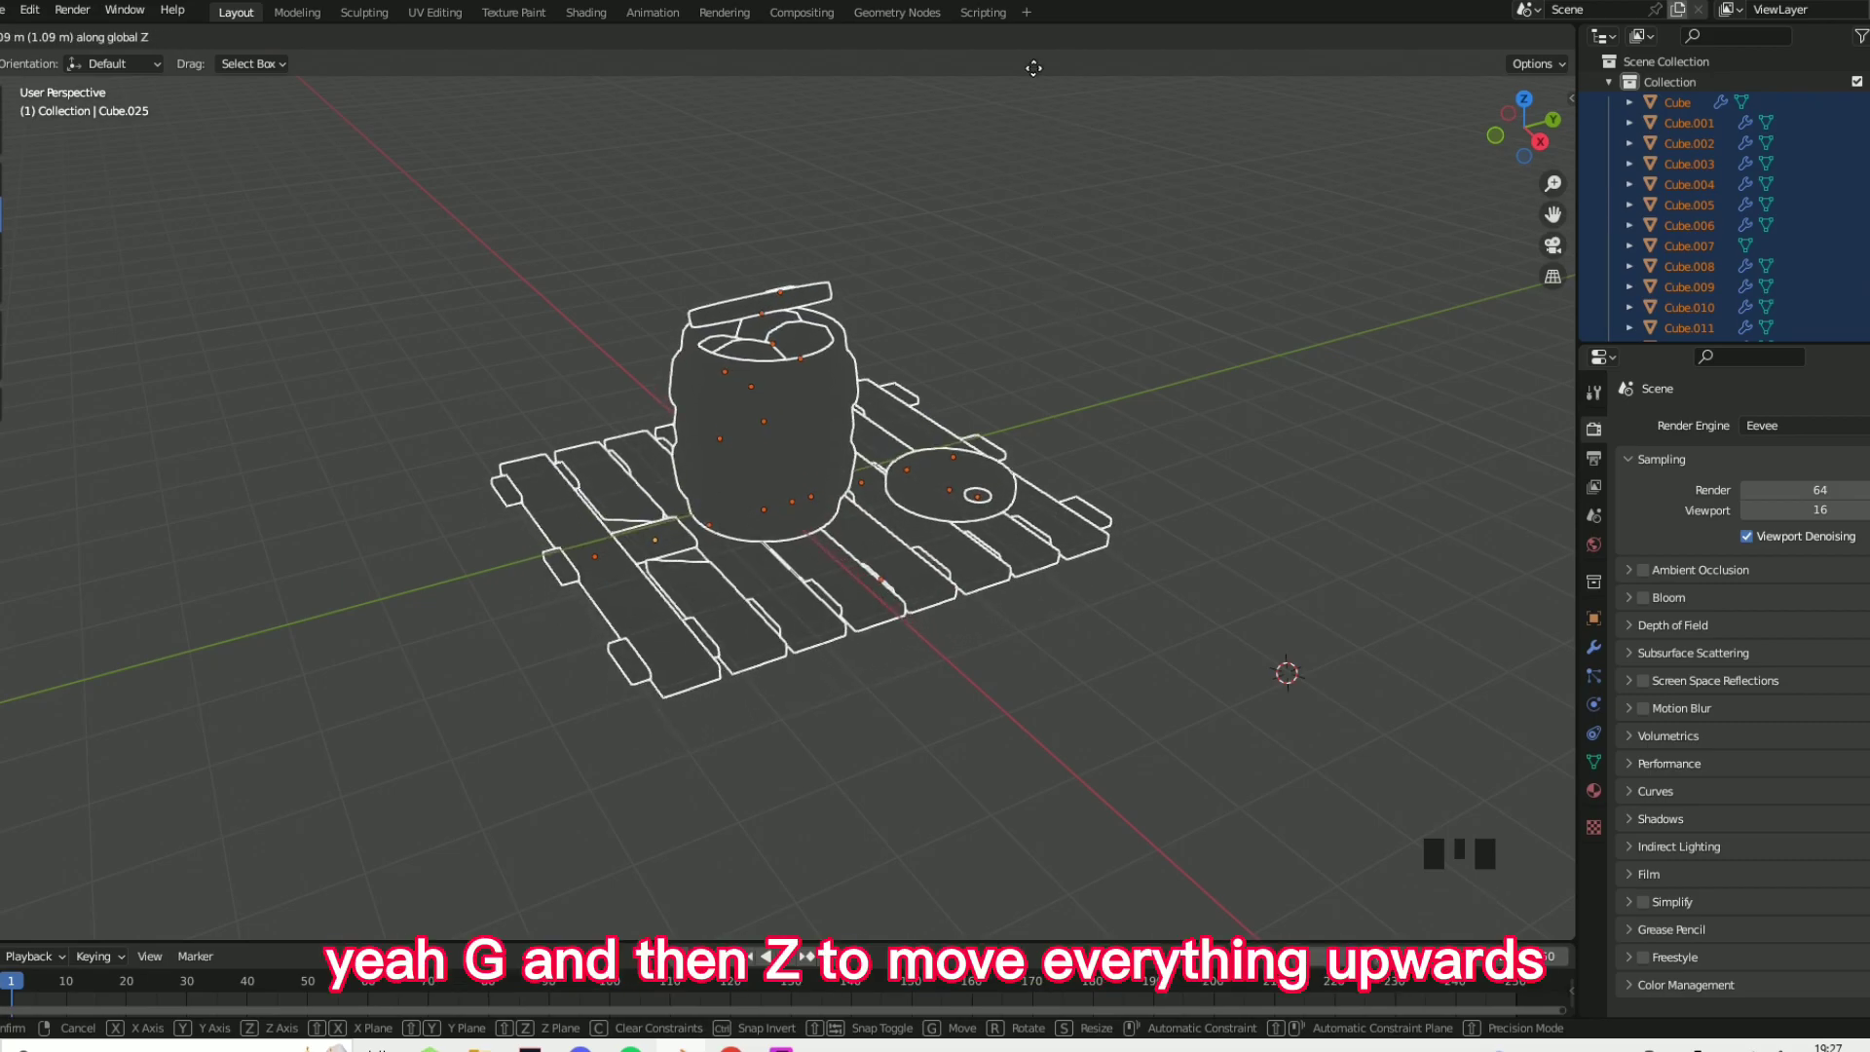
pyautogui.click(1007, 598)
pyautogui.moveTo(1006, 598); pyautogui.dragTo(851, 506, button='middle')
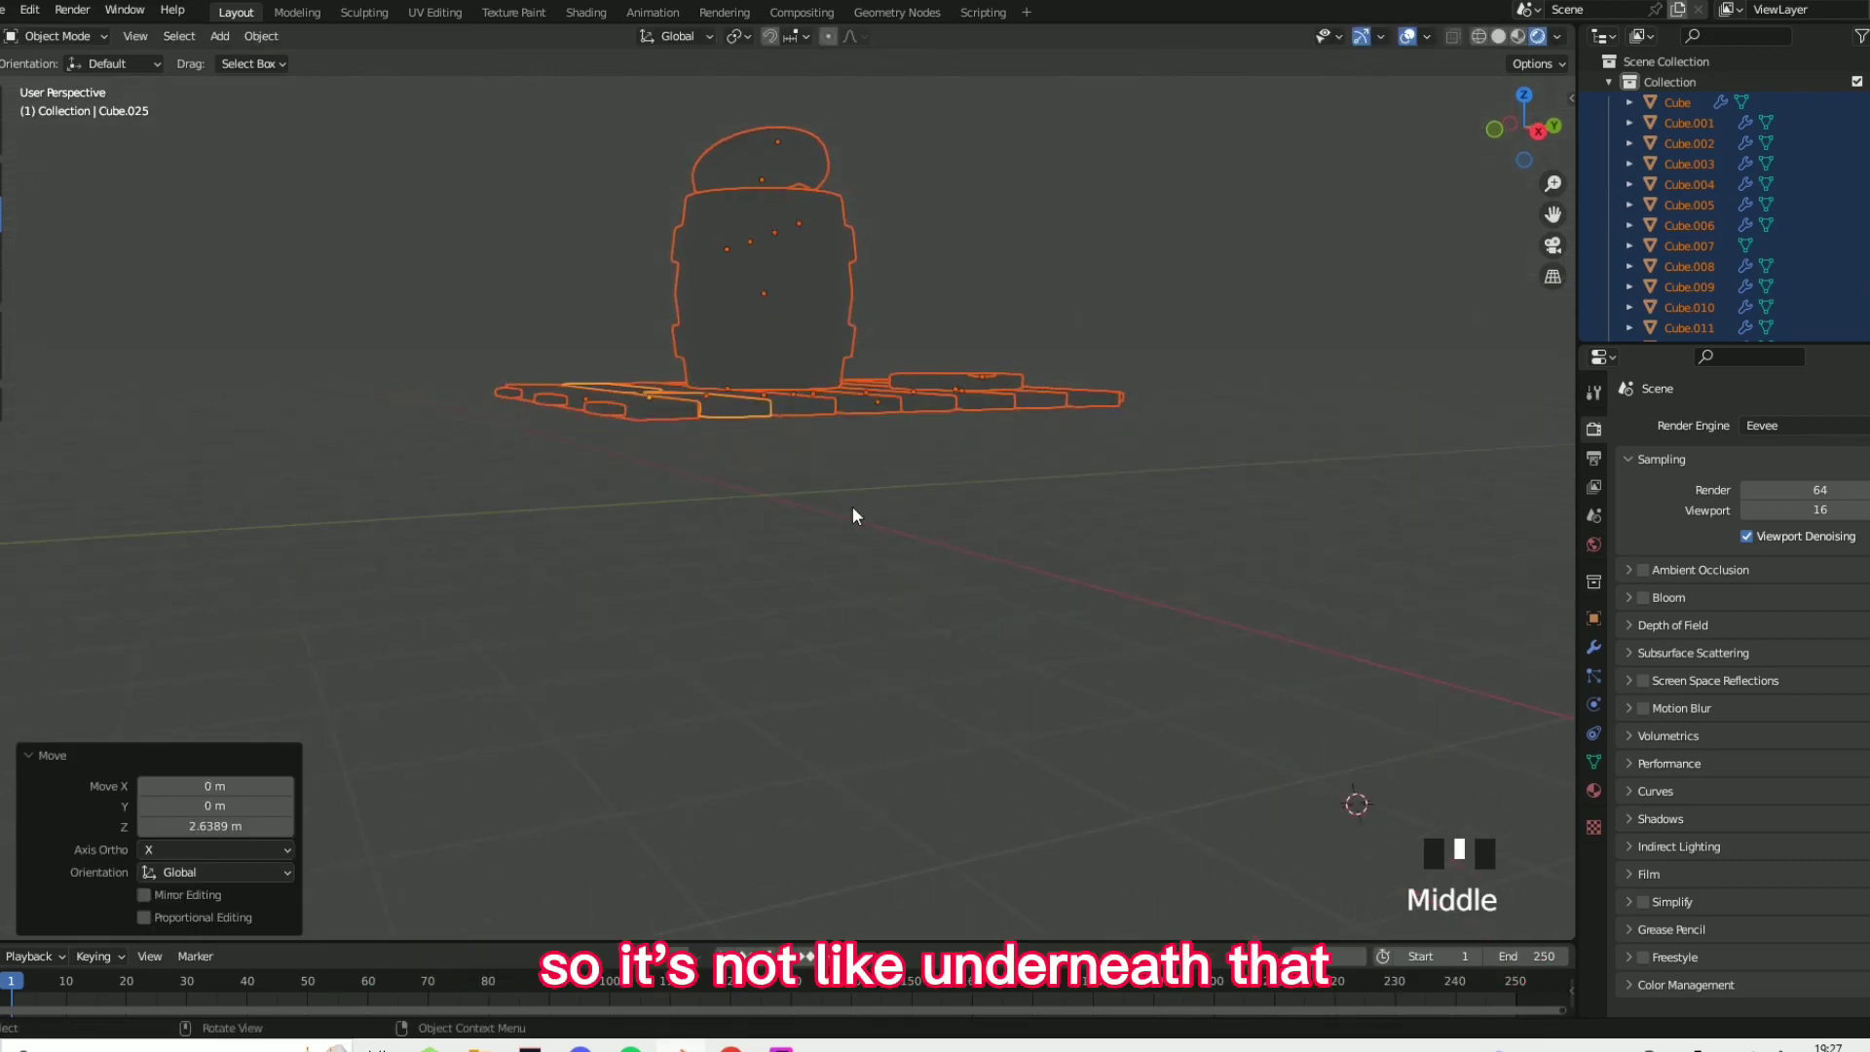
pyautogui.scroll(-1, 894, 563)
pyautogui.press('g')
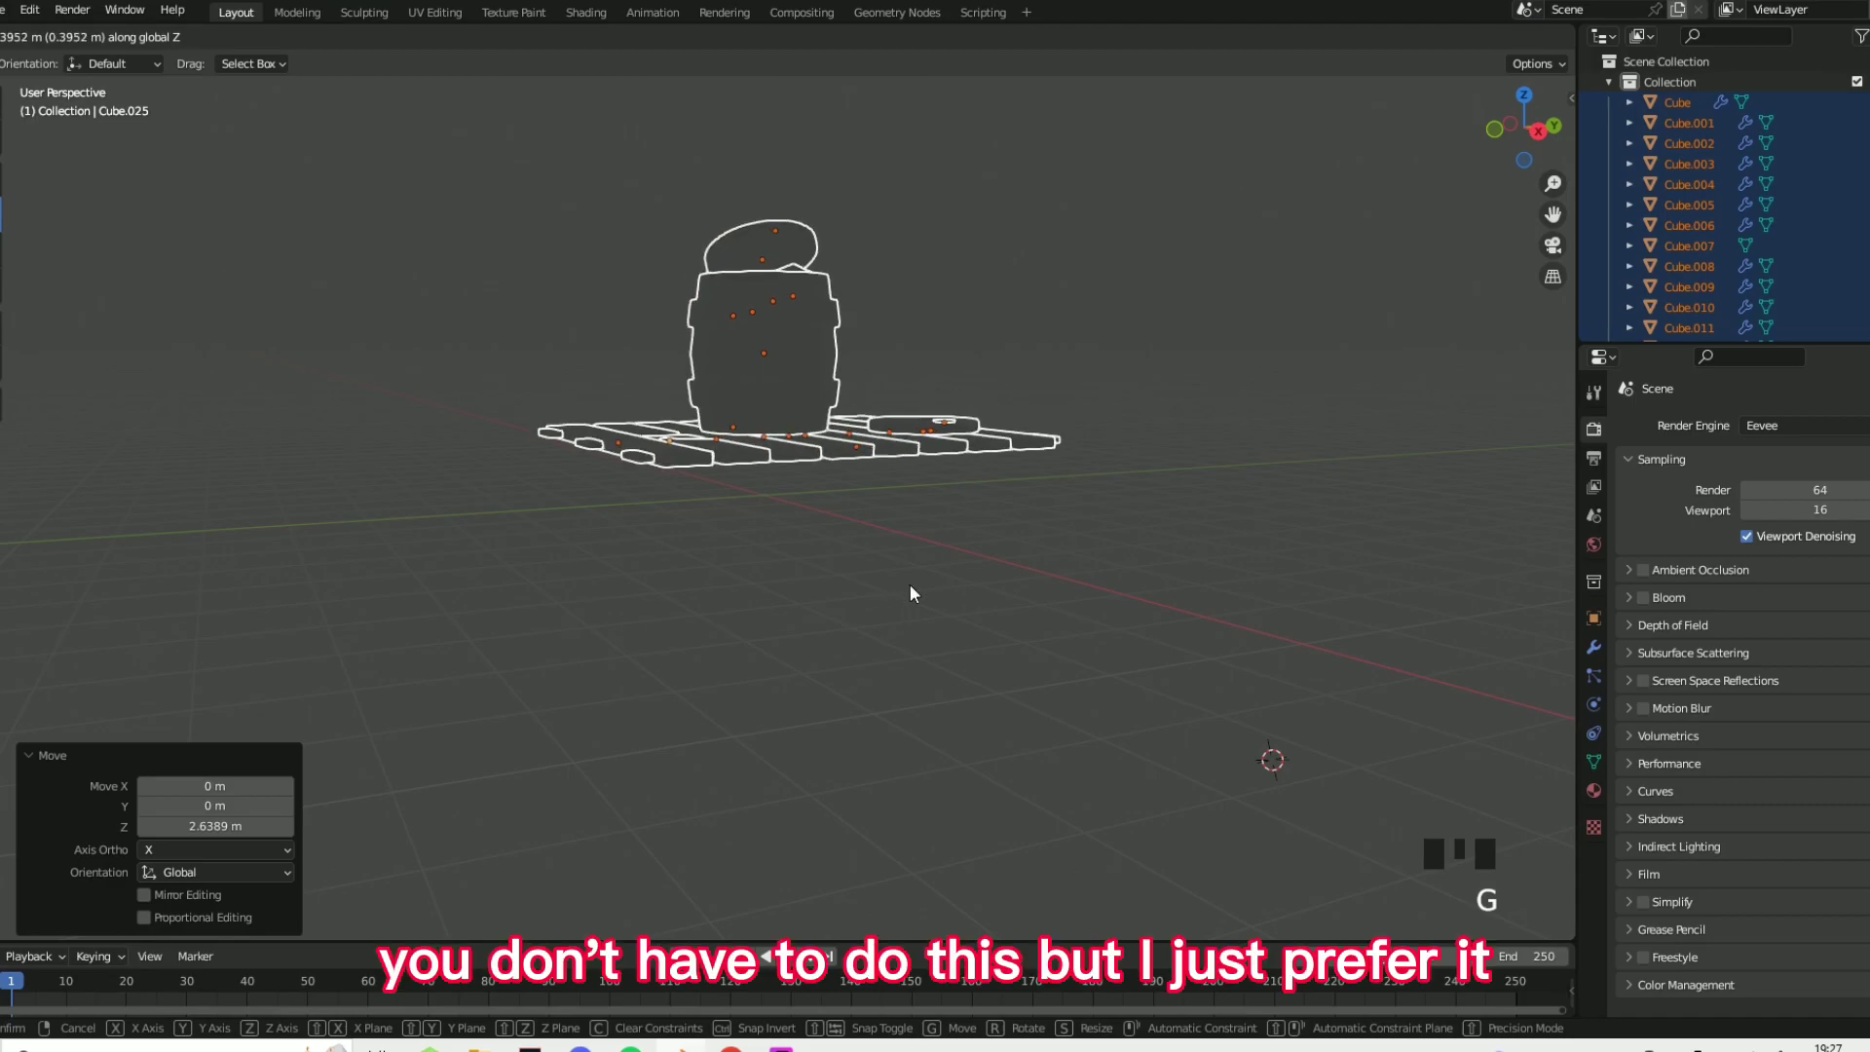
pyautogui.click(1114, 297)
pyautogui.moveTo(1114, 292); pyautogui.dragTo(992, 404, button='middle')
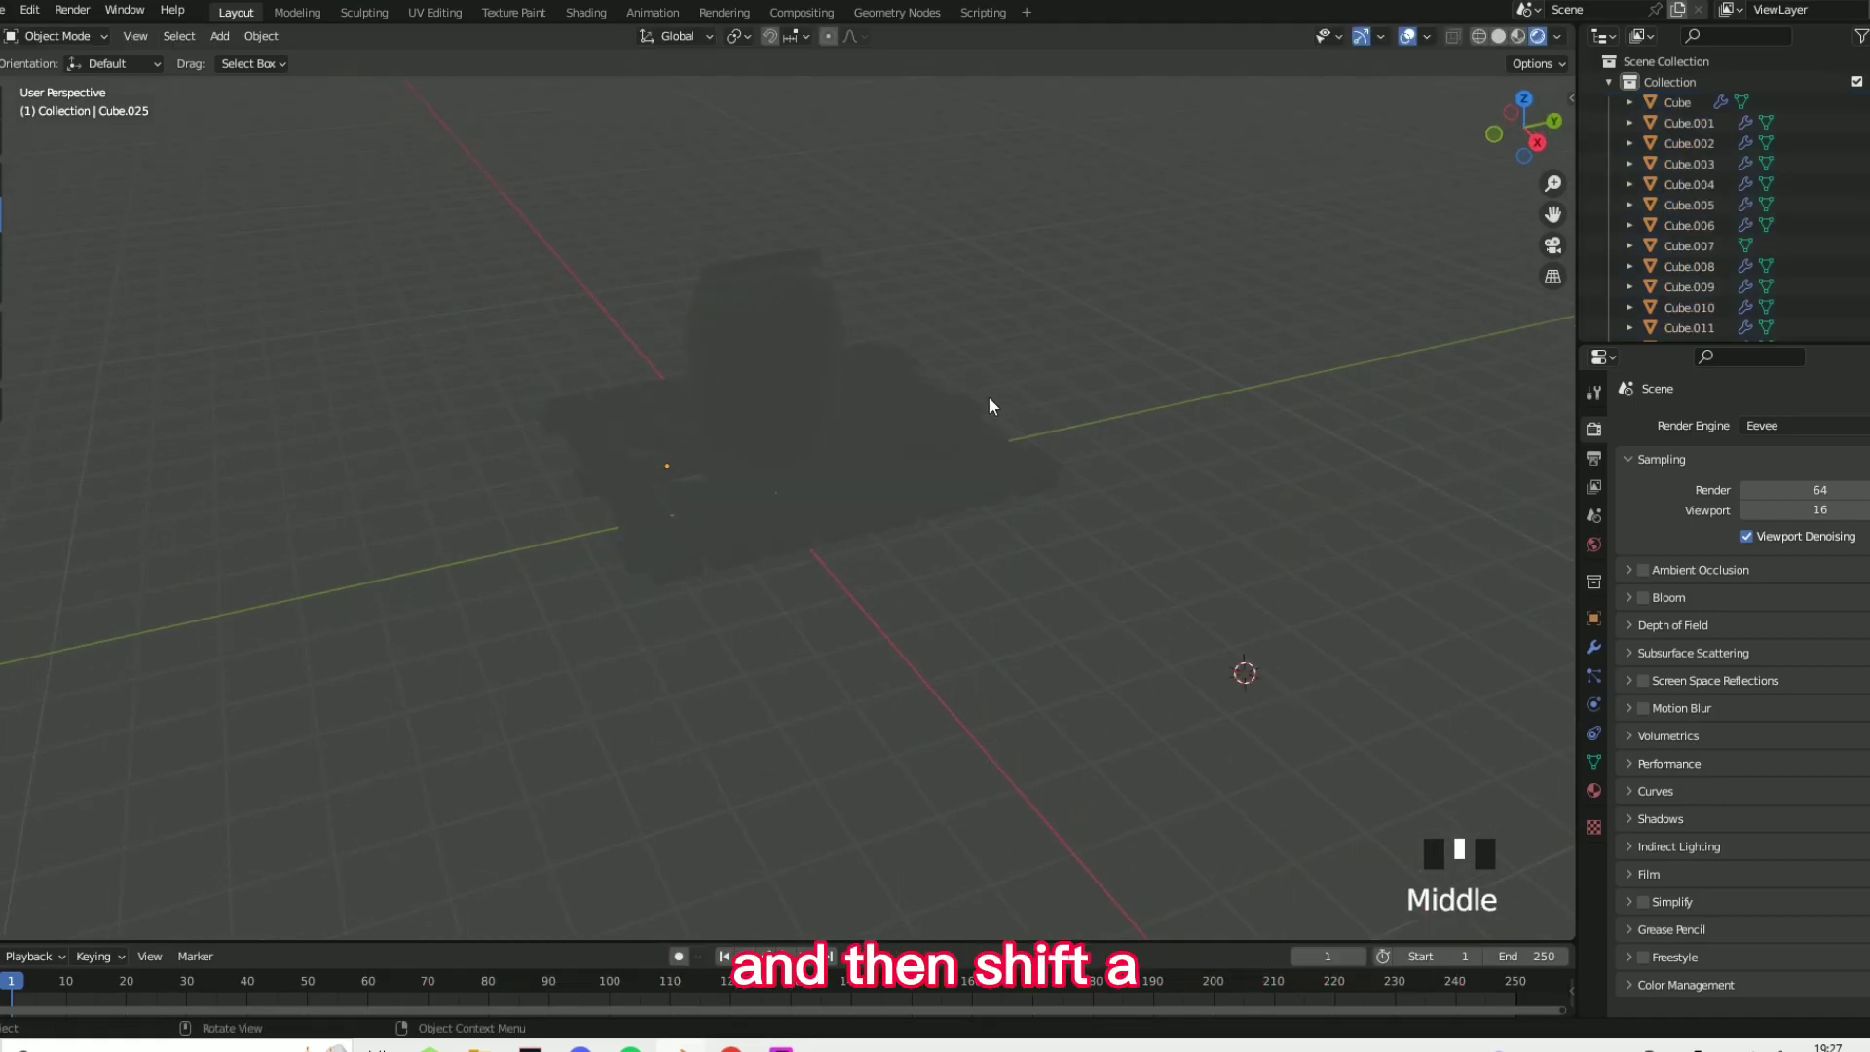
# - Add an Area light, move it above the scene and scale it up
pyautogui.hotkey('shift', 'a')
pyautogui.moveTo(901, 669)
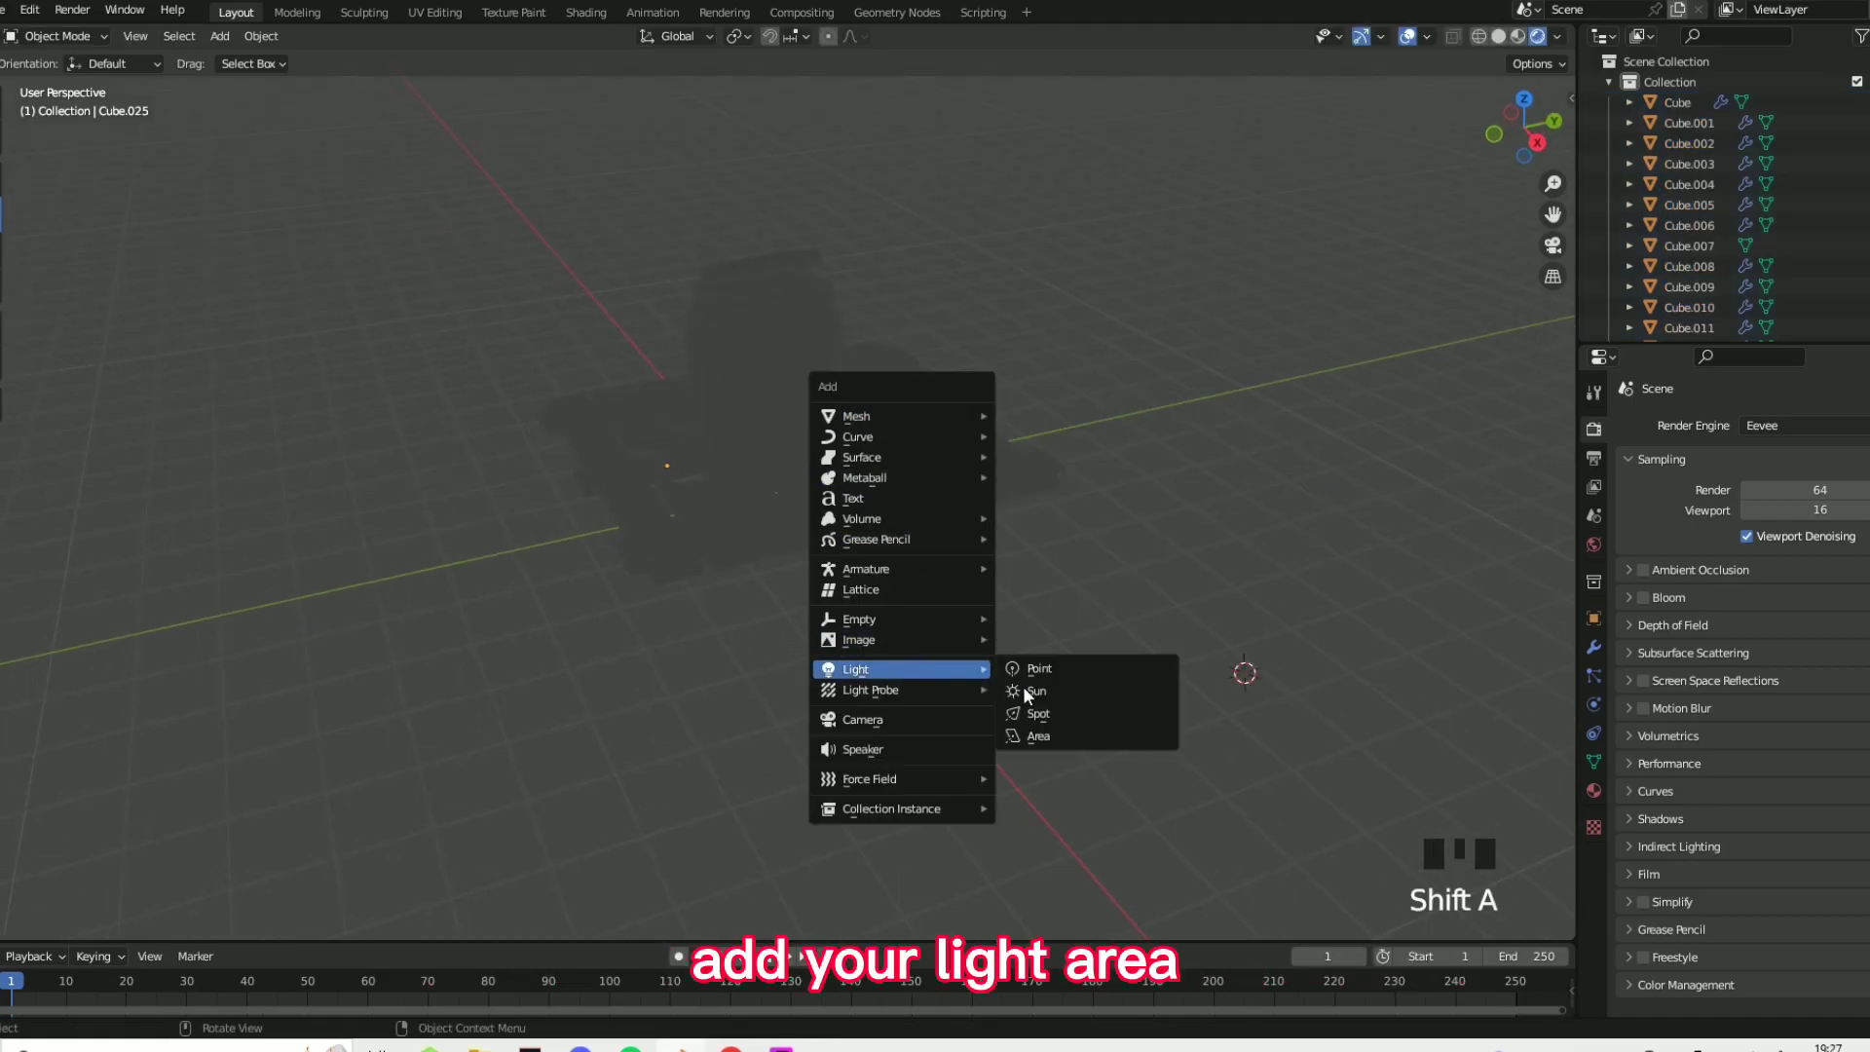
pyautogui.click(1046, 738)
pyautogui.press('g')
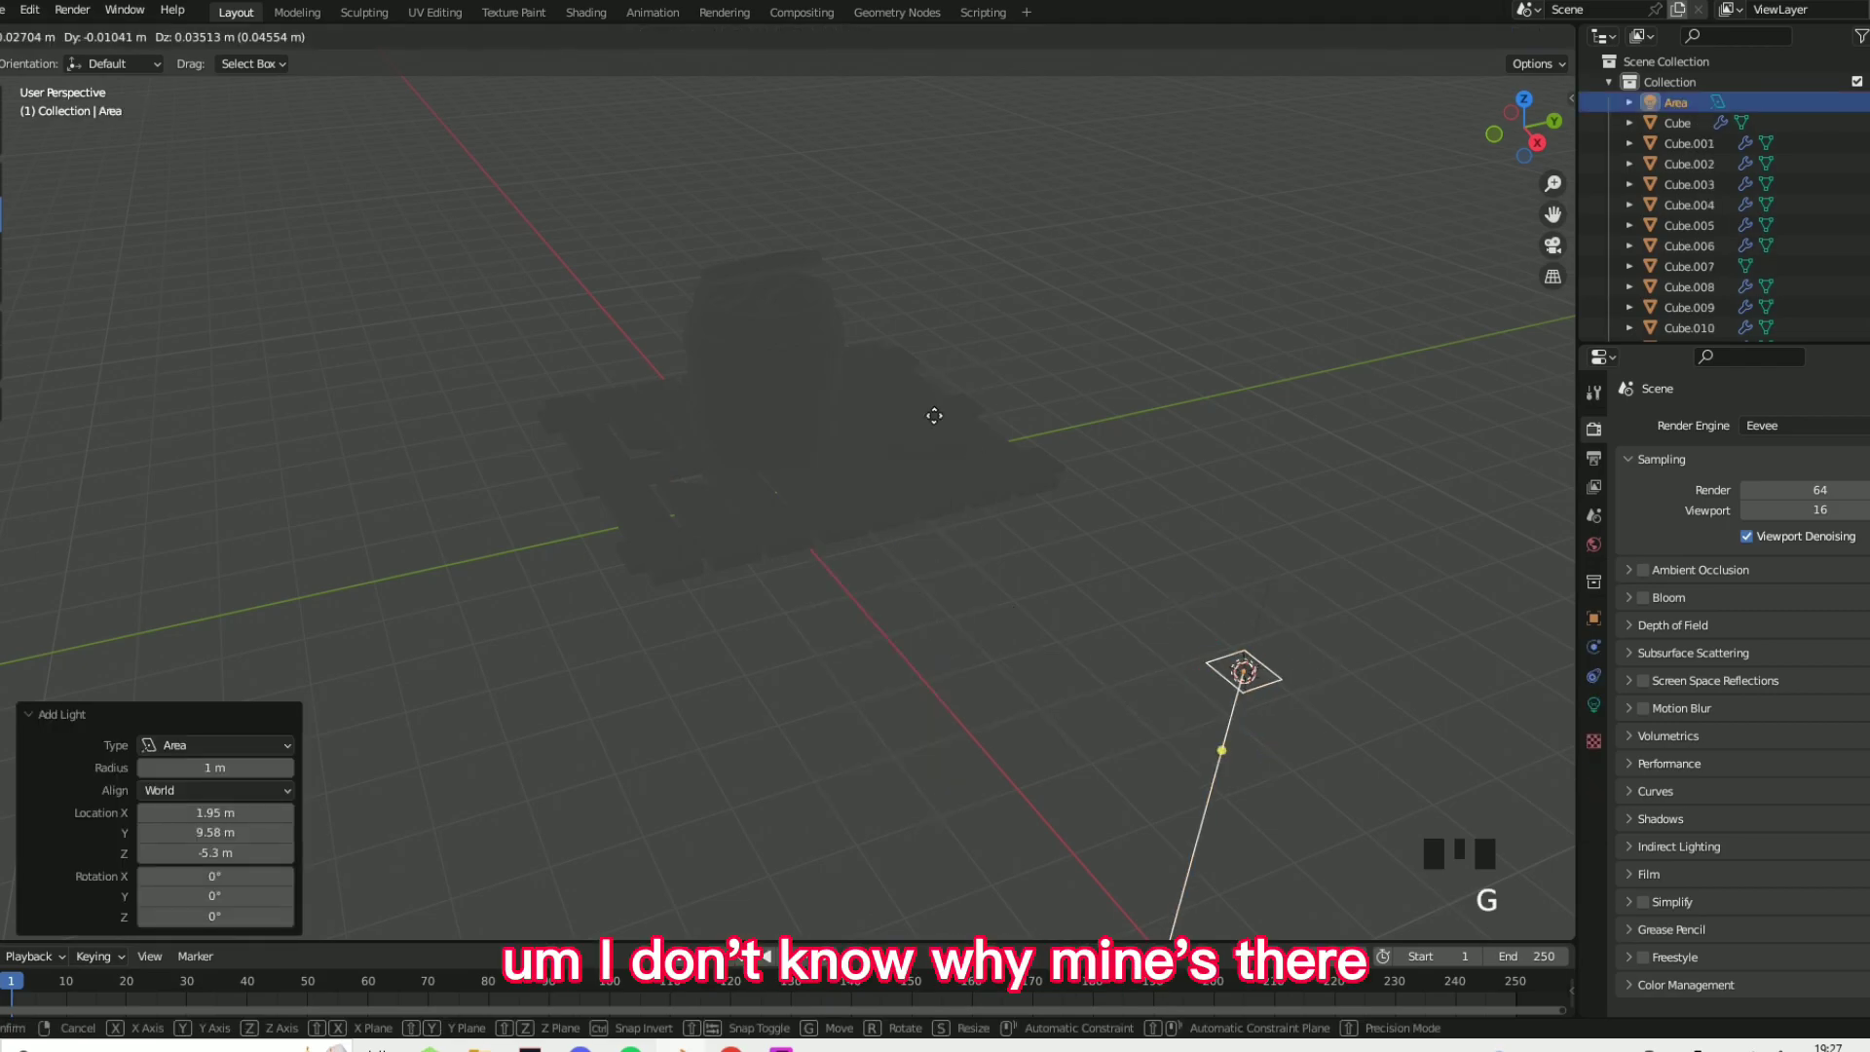
pyautogui.click(1003, 555)
pyautogui.press('s')
pyautogui.click(1200, 532)
pyautogui.moveTo(1200, 532); pyautogui.dragTo(1120, 485, button='middle')
pyautogui.press('g')
pyautogui.click(771, 340)
pyautogui.press('s')
pyautogui.click(1105, 530)
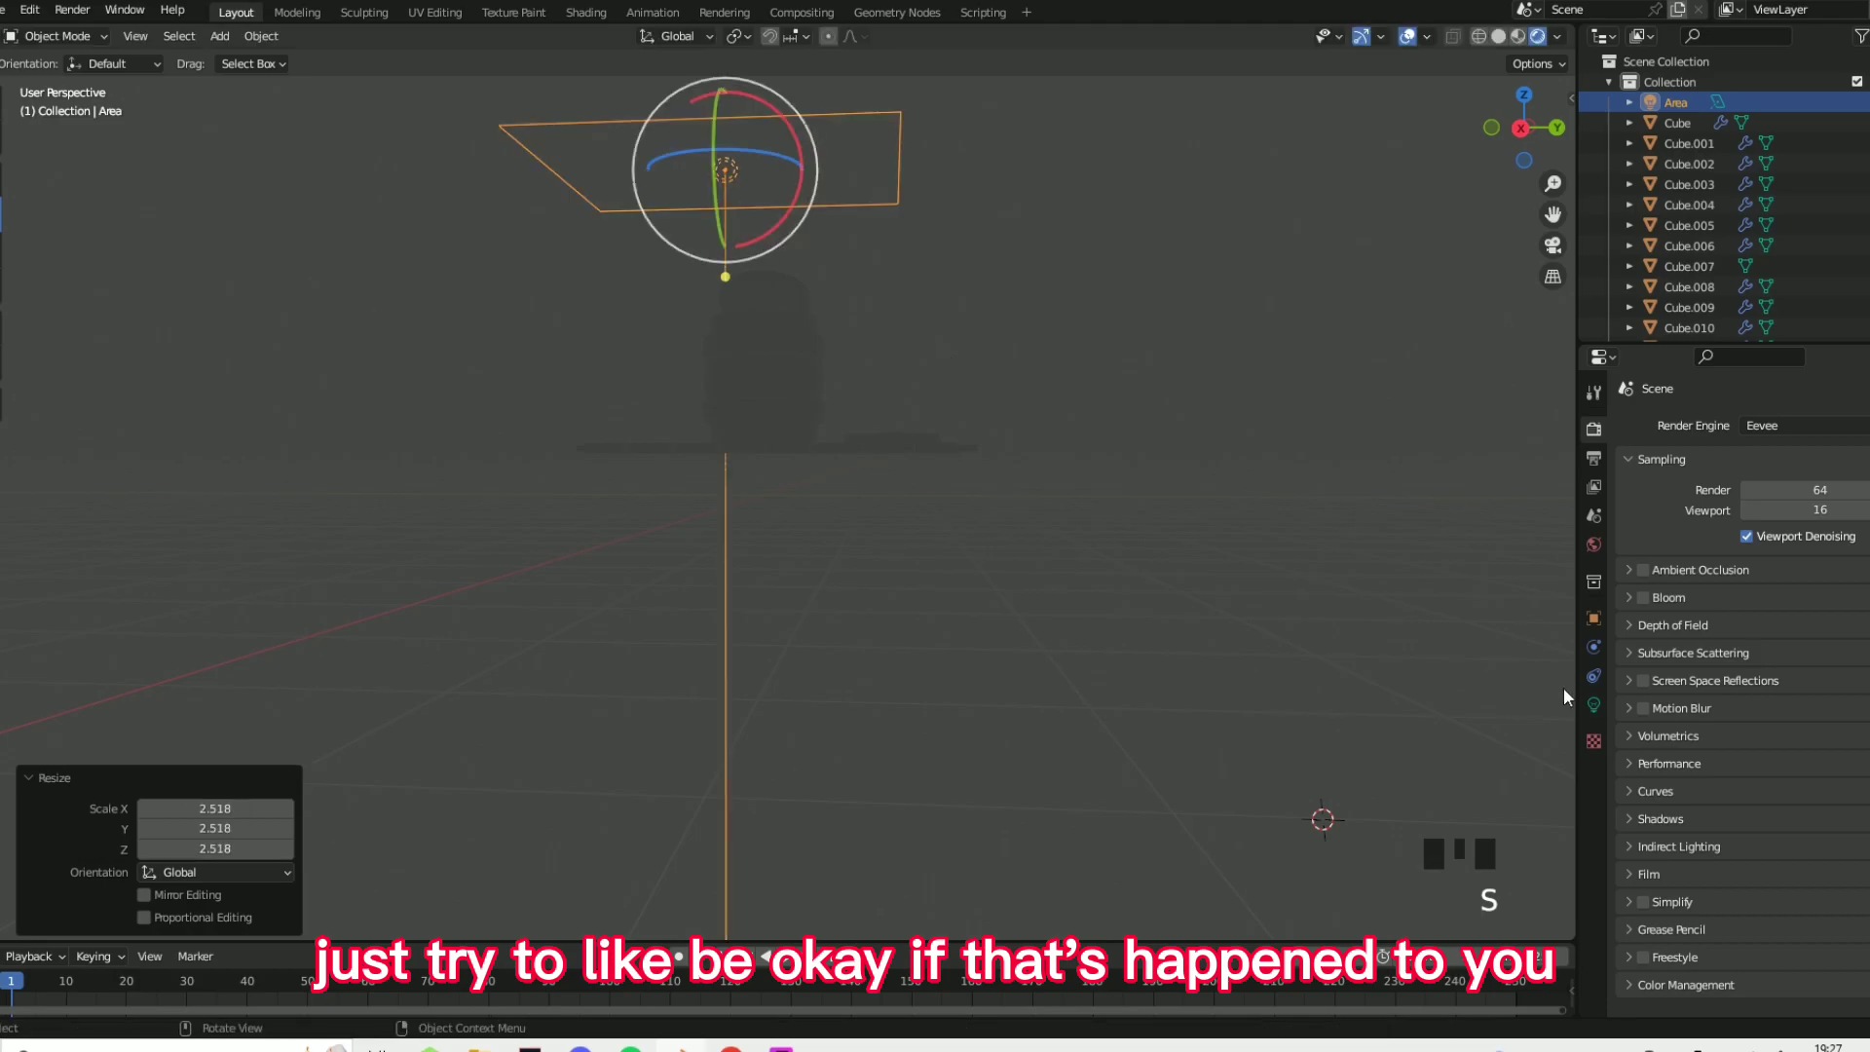
# - In the light's settings, try Point, Sun and Spot types, then keep Area
pyautogui.click(1593, 704)
pyautogui.doubleClick(1814, 563)
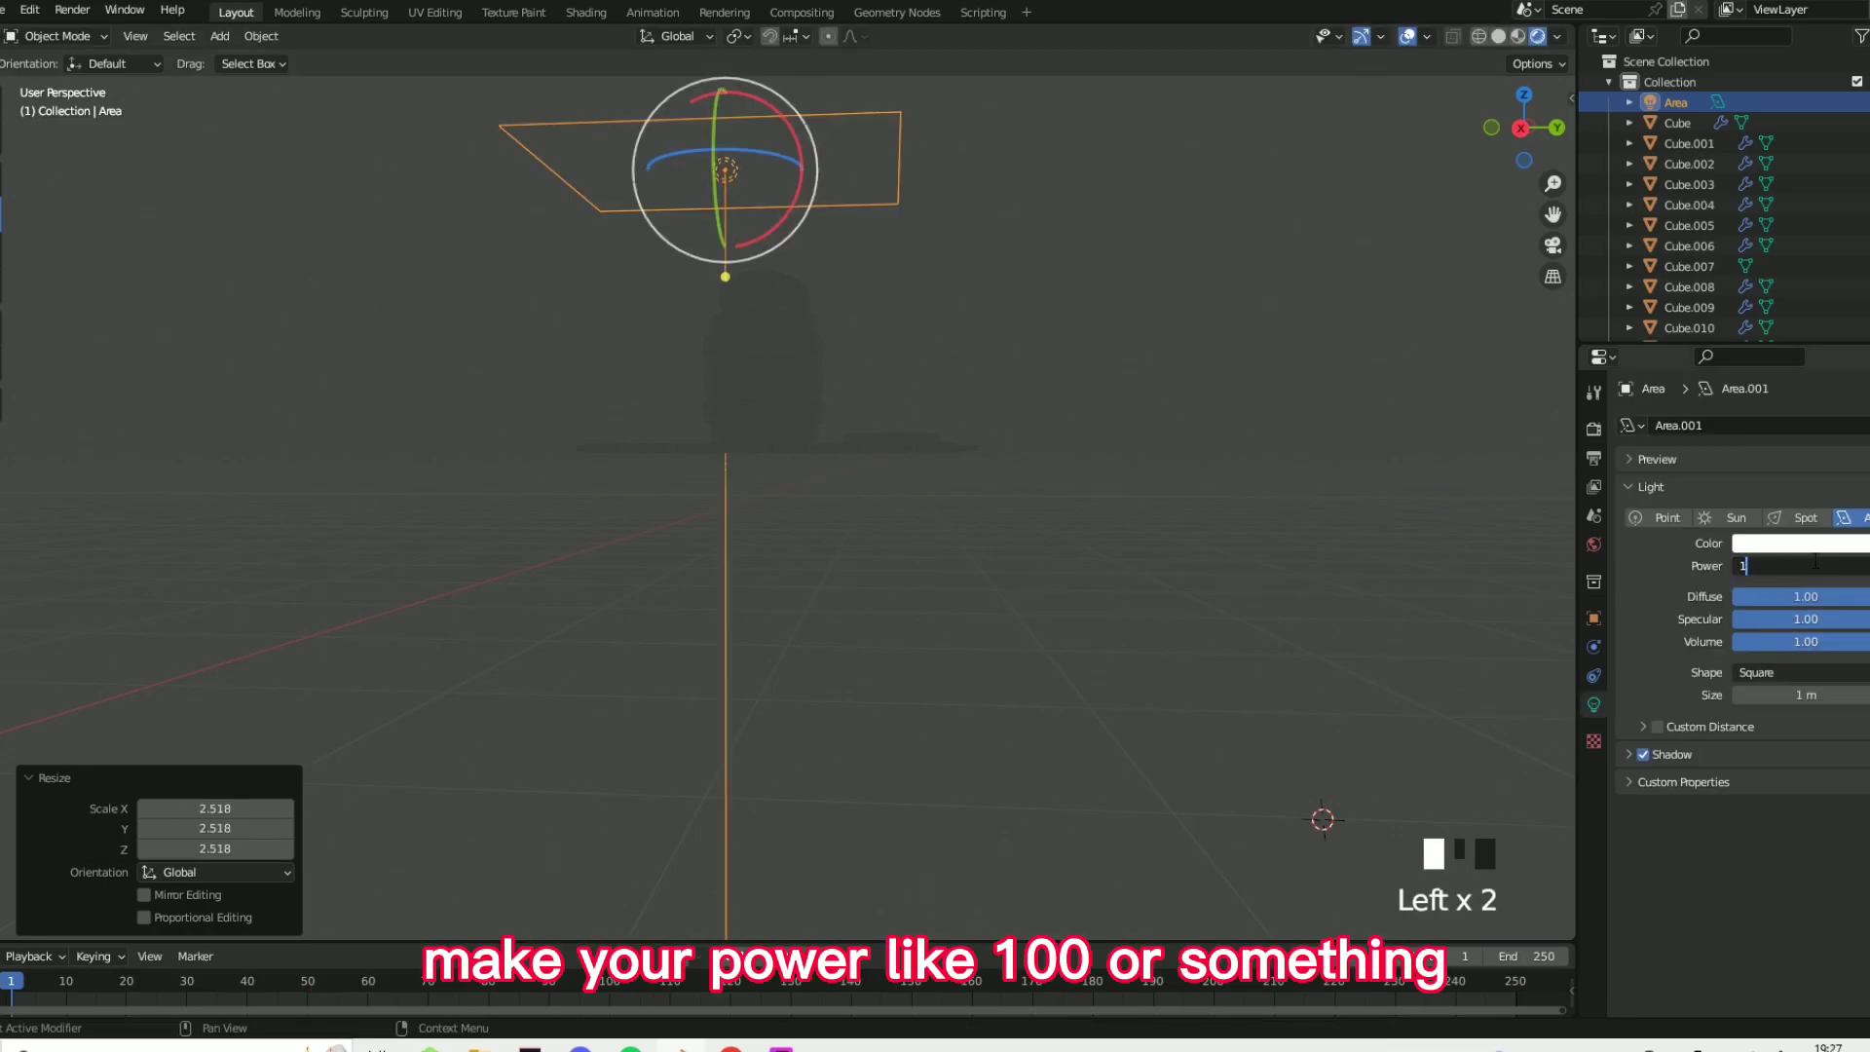
pyautogui.write('00 W')
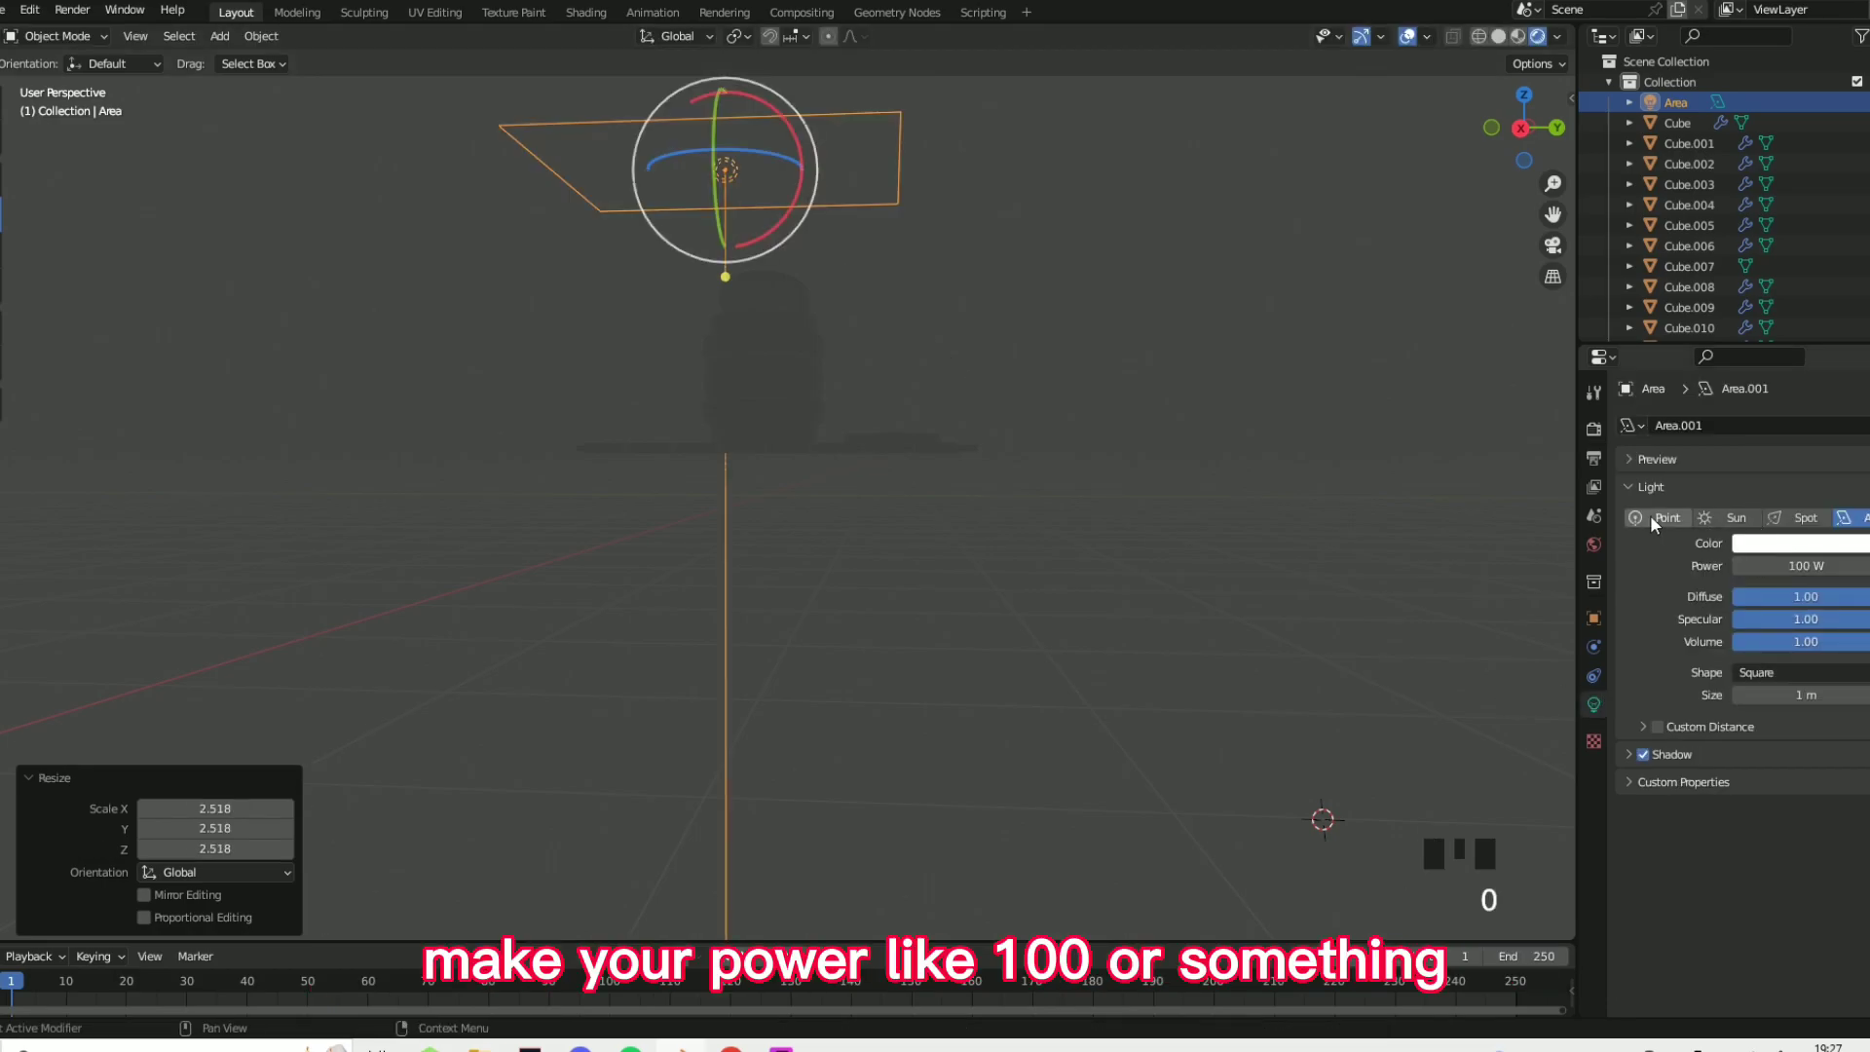
pyautogui.click(1650, 516)
pyautogui.click(1749, 521)
pyautogui.click(1849, 521)
pyautogui.click(1801, 517)
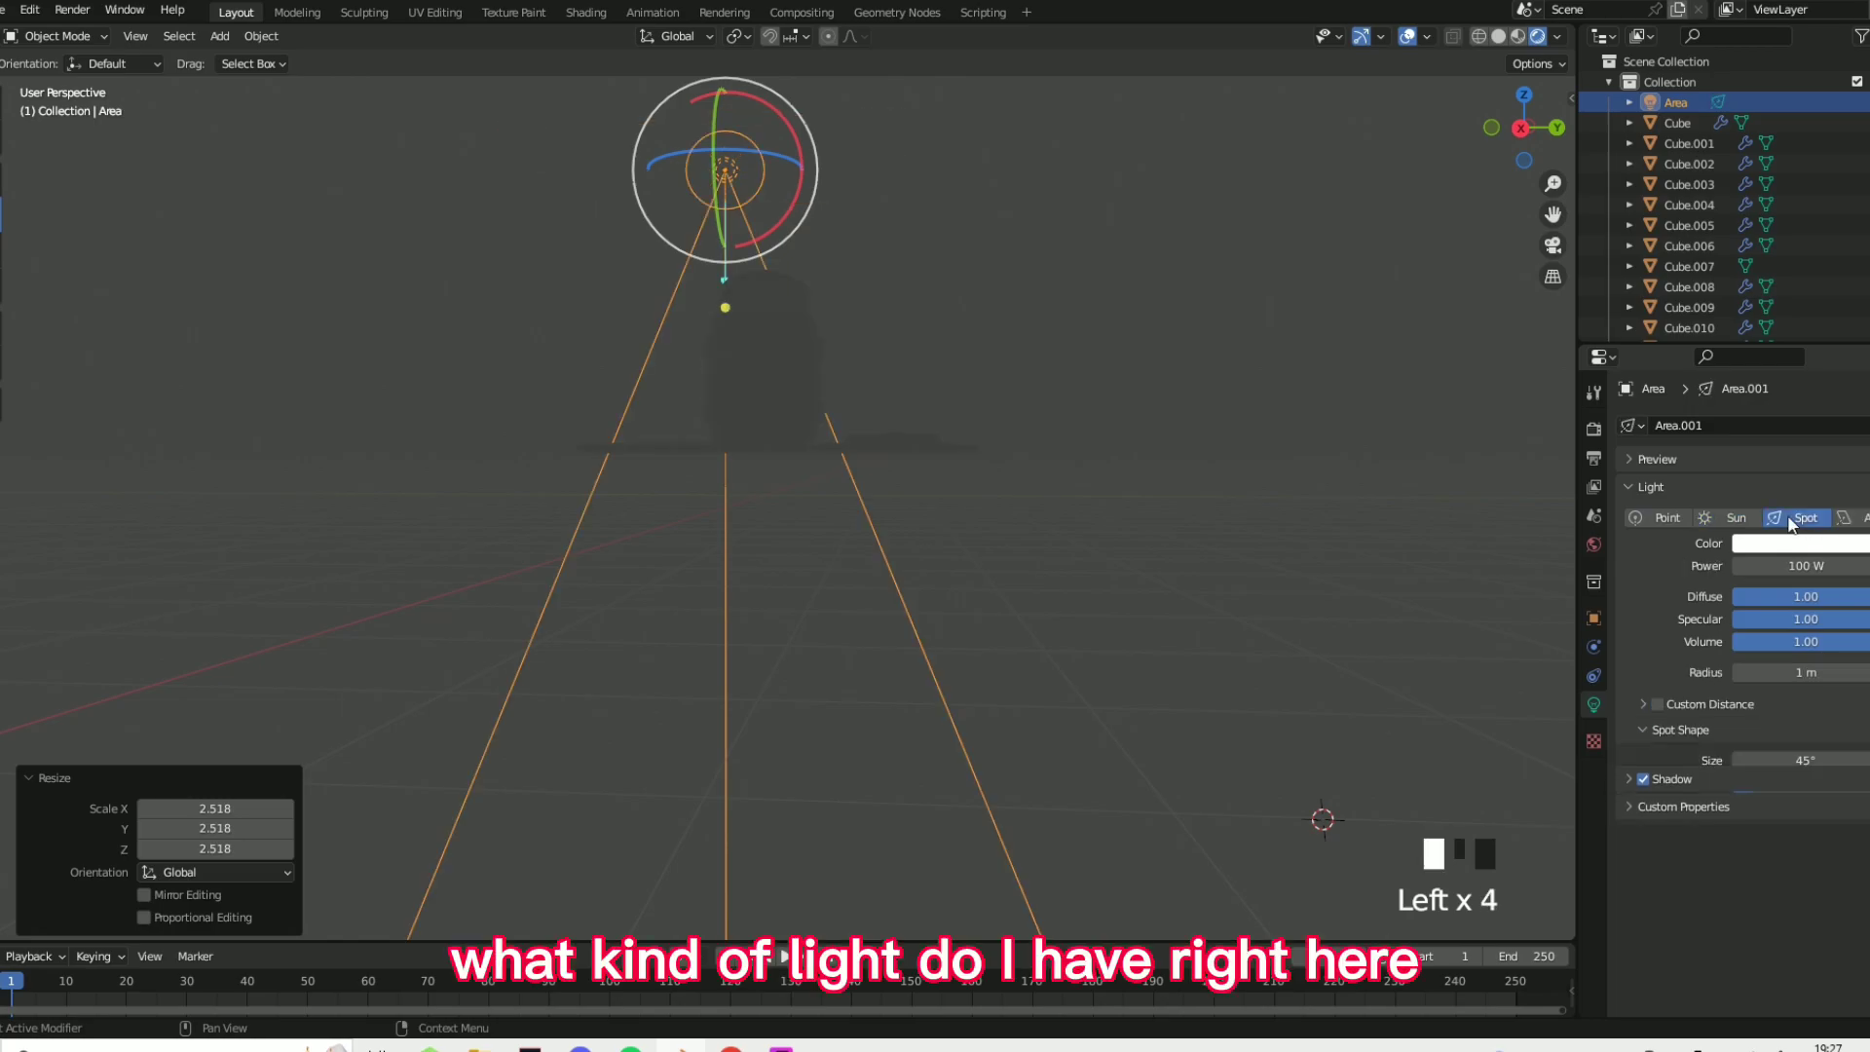
pyautogui.click(1729, 517)
pyautogui.click(1862, 519)
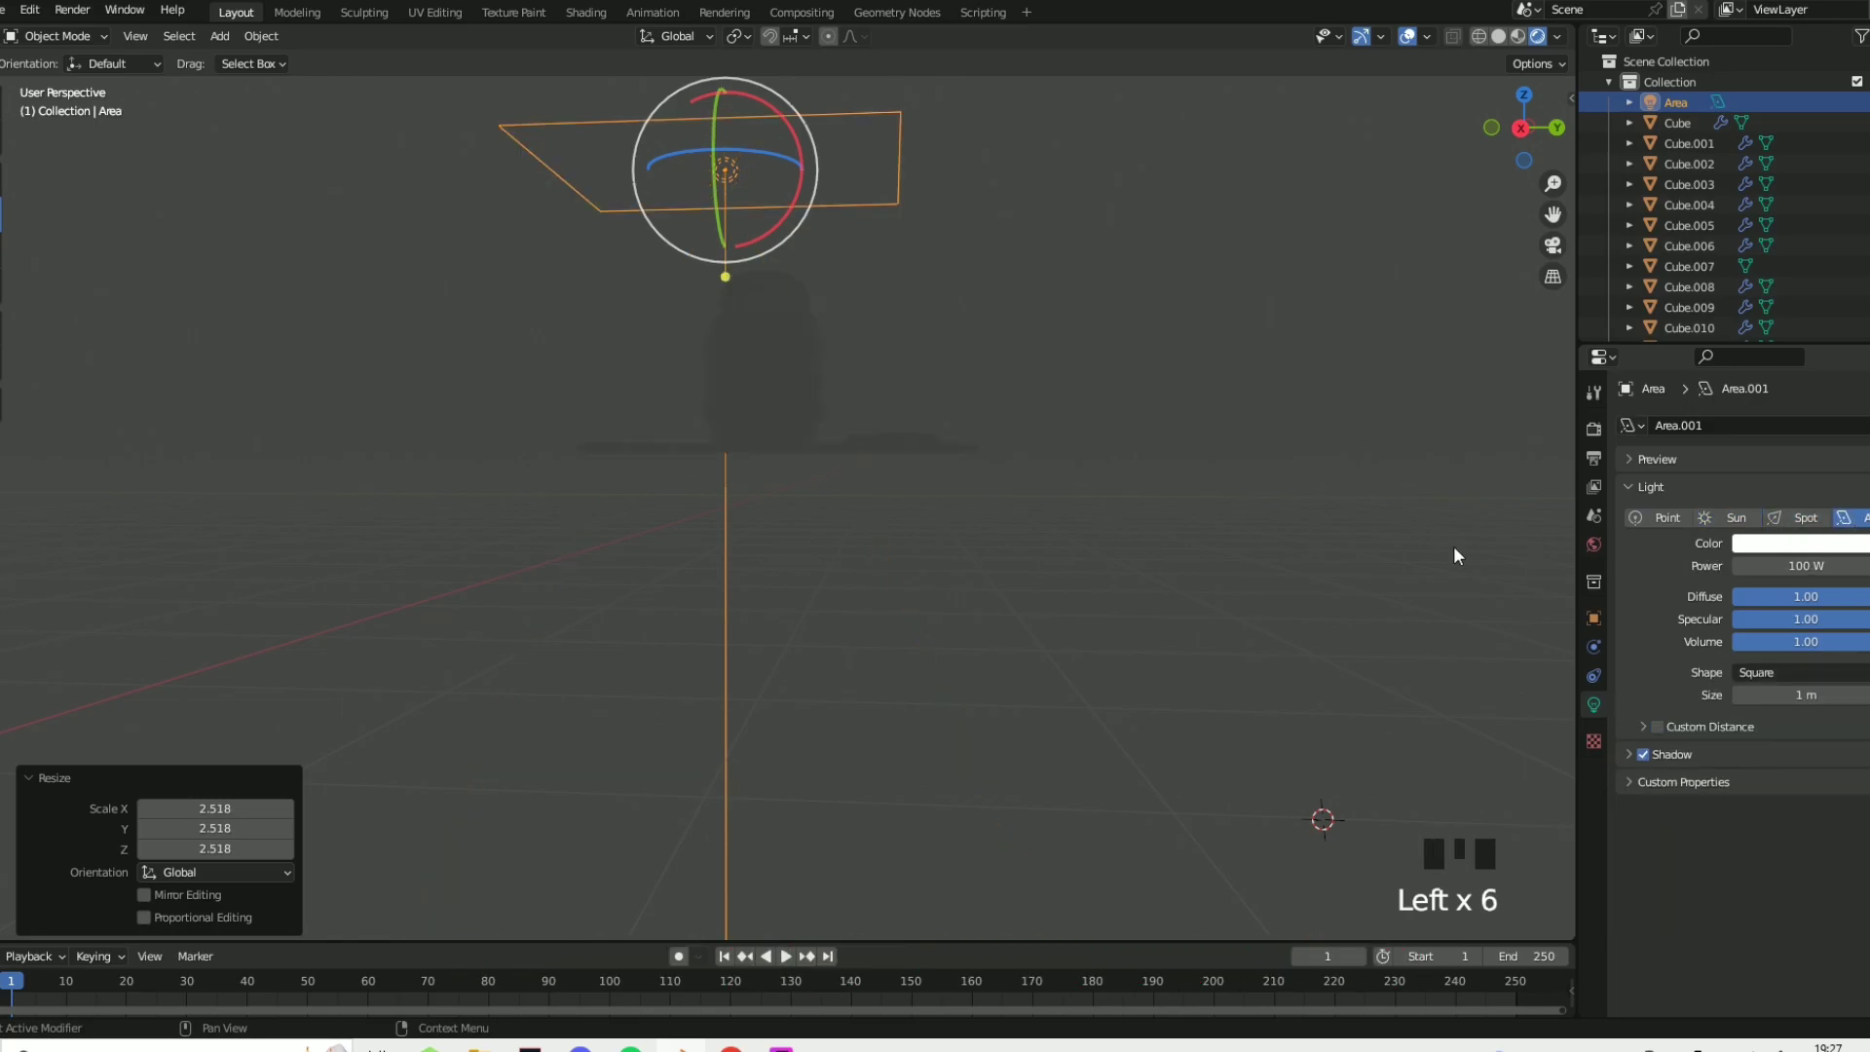
# - Reposition the area light along X and Z so it sits above the barrel
pyautogui.moveTo(1169, 580); pyautogui.dragTo(697, 505, button='middle')
pyautogui.scroll(-2, 698, 506)
pyautogui.press('g')
pyautogui.press('x')
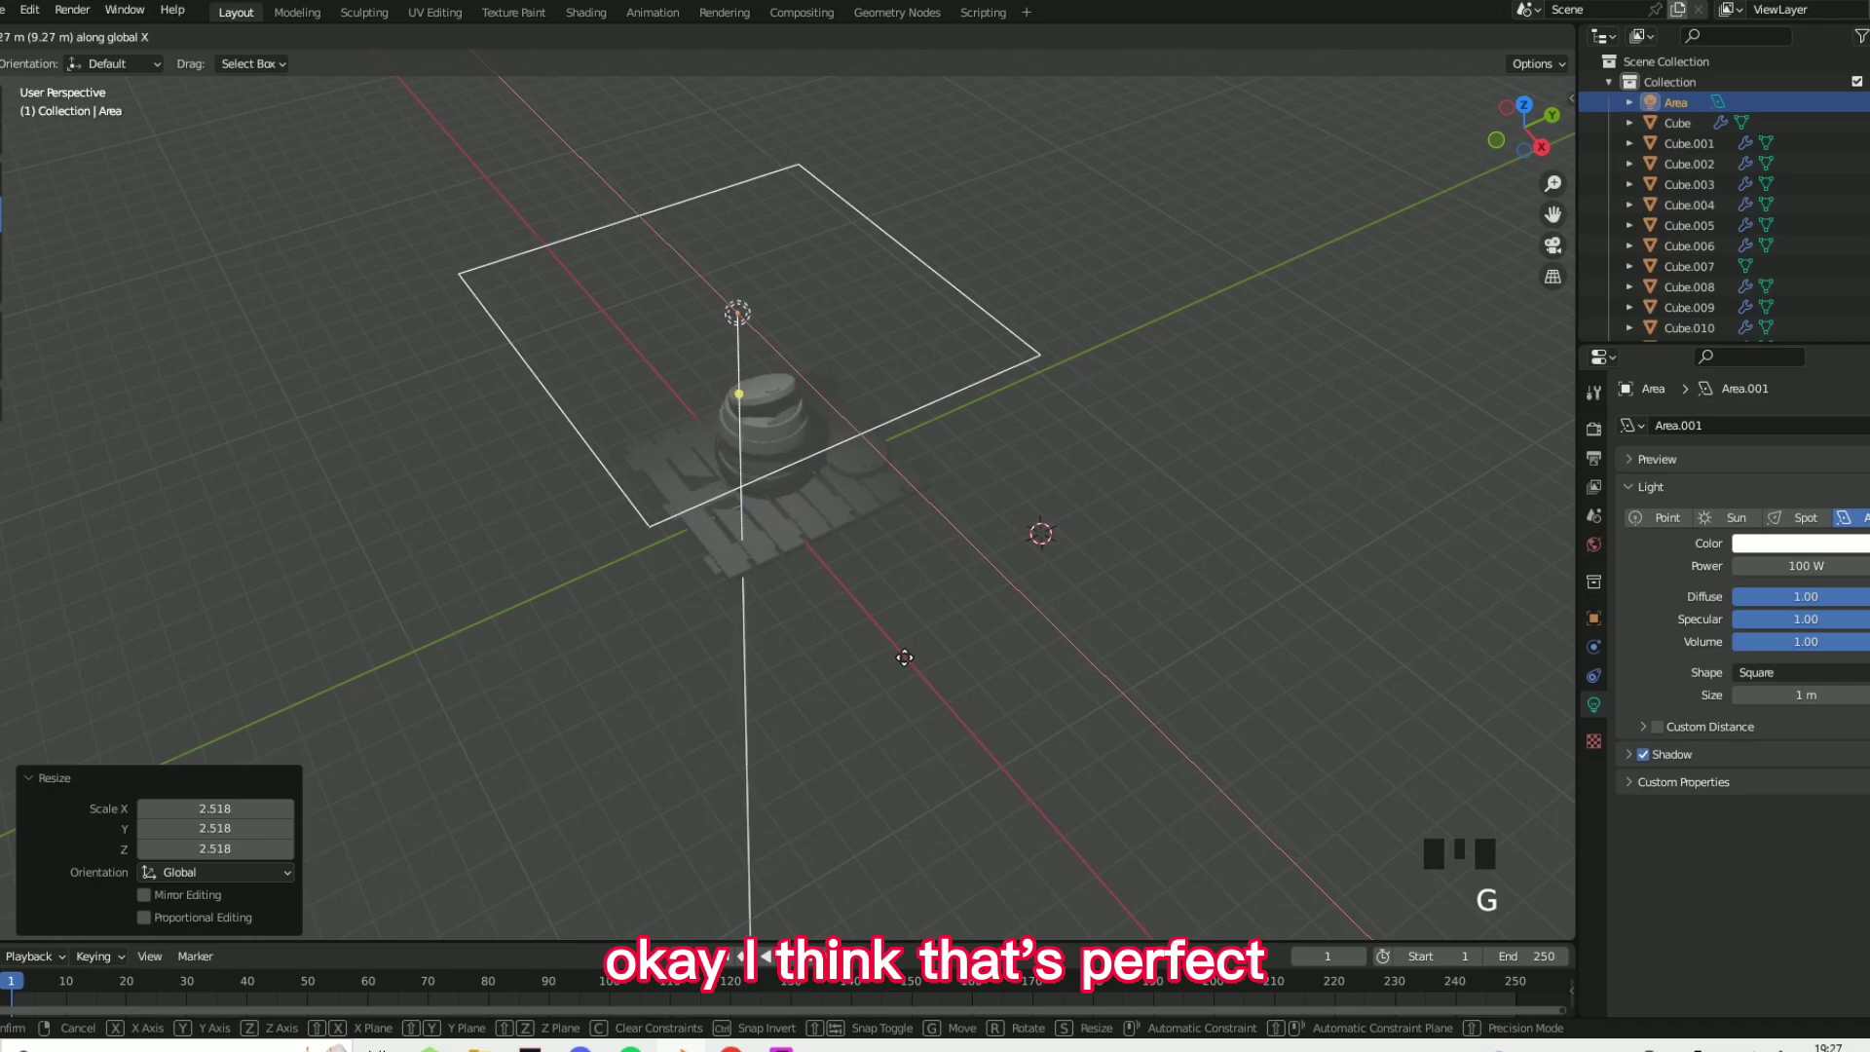
pyautogui.click(906, 655)
pyautogui.press('g')
pyautogui.press('z')
pyautogui.click(919, 493)
pyautogui.moveTo(921, 560); pyautogui.dragTo(896, 490, button='middle')
pyautogui.press('g')
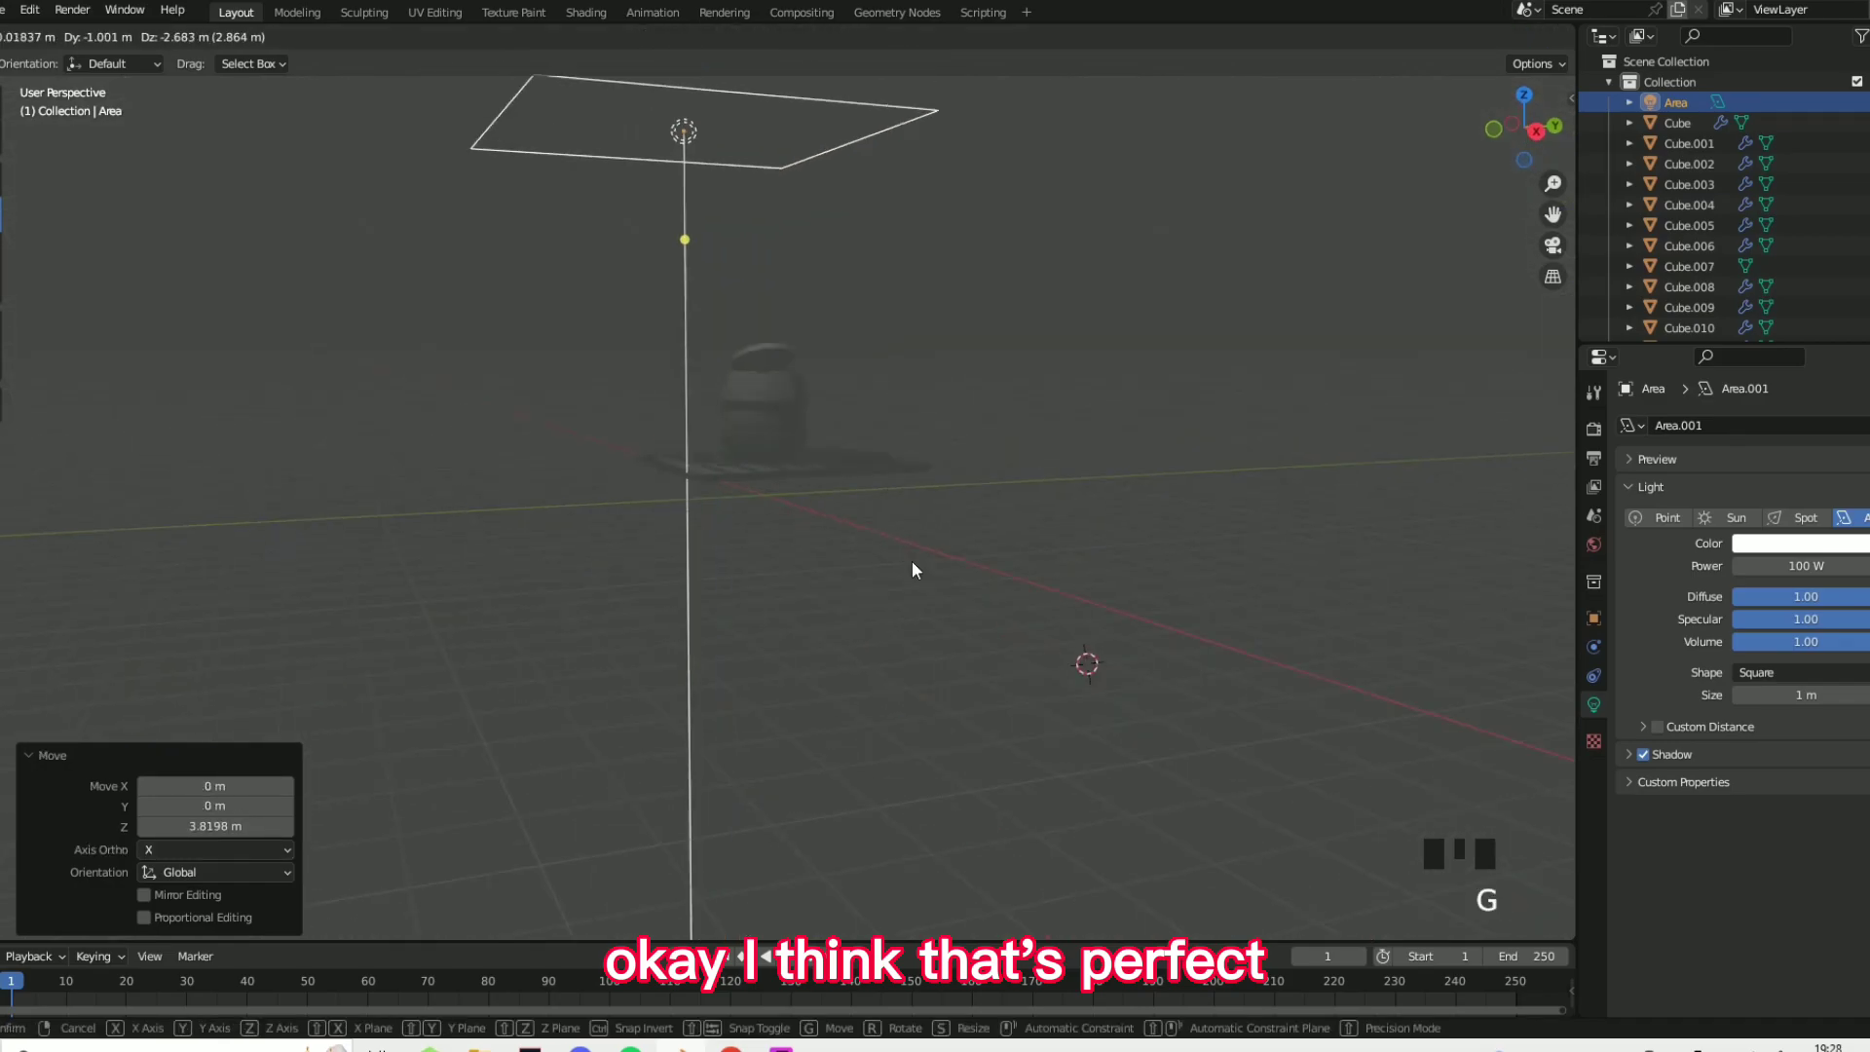
pyautogui.click(932, 581)
# - Set the area light's power to 500 W
pyautogui.click(1794, 569)
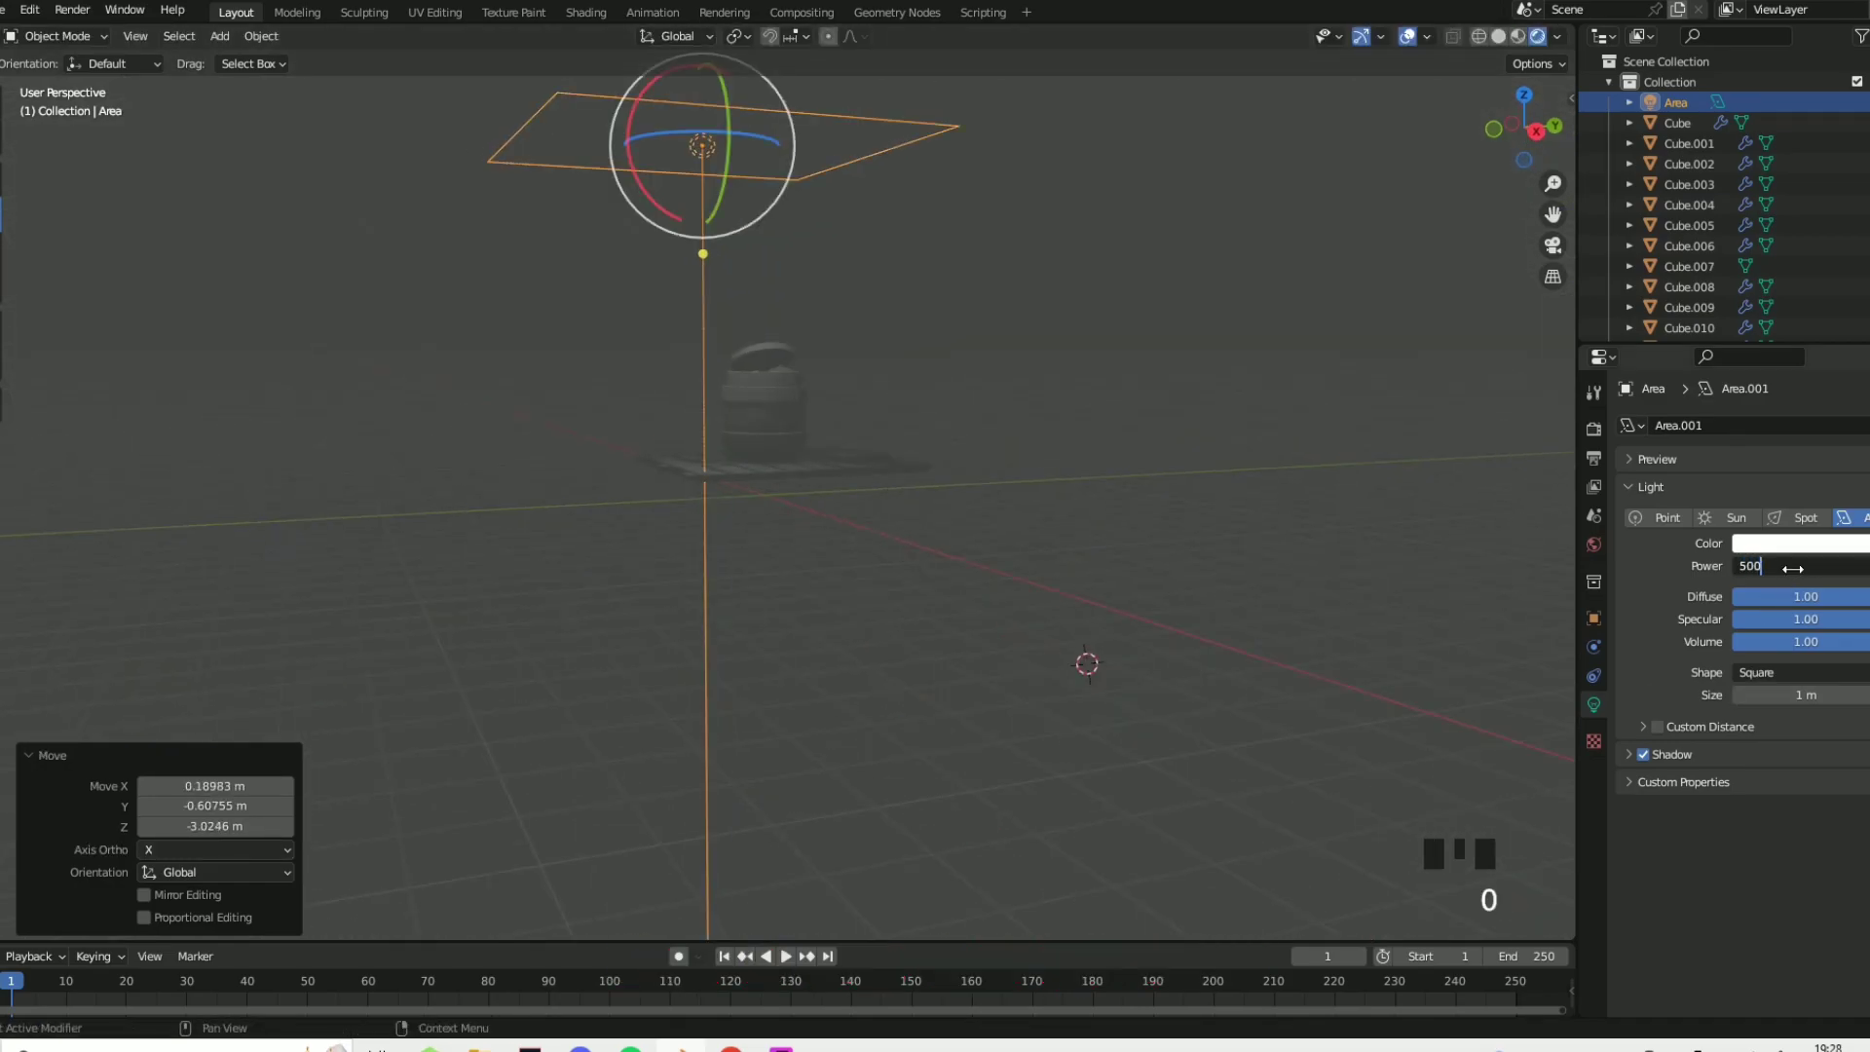
pyautogui.write('500')
pyautogui.press('Return')
pyautogui.moveTo(1056, 517); pyautogui.dragTo(1035, 551, button='middle')
pyautogui.scroll(2, 1035, 551)
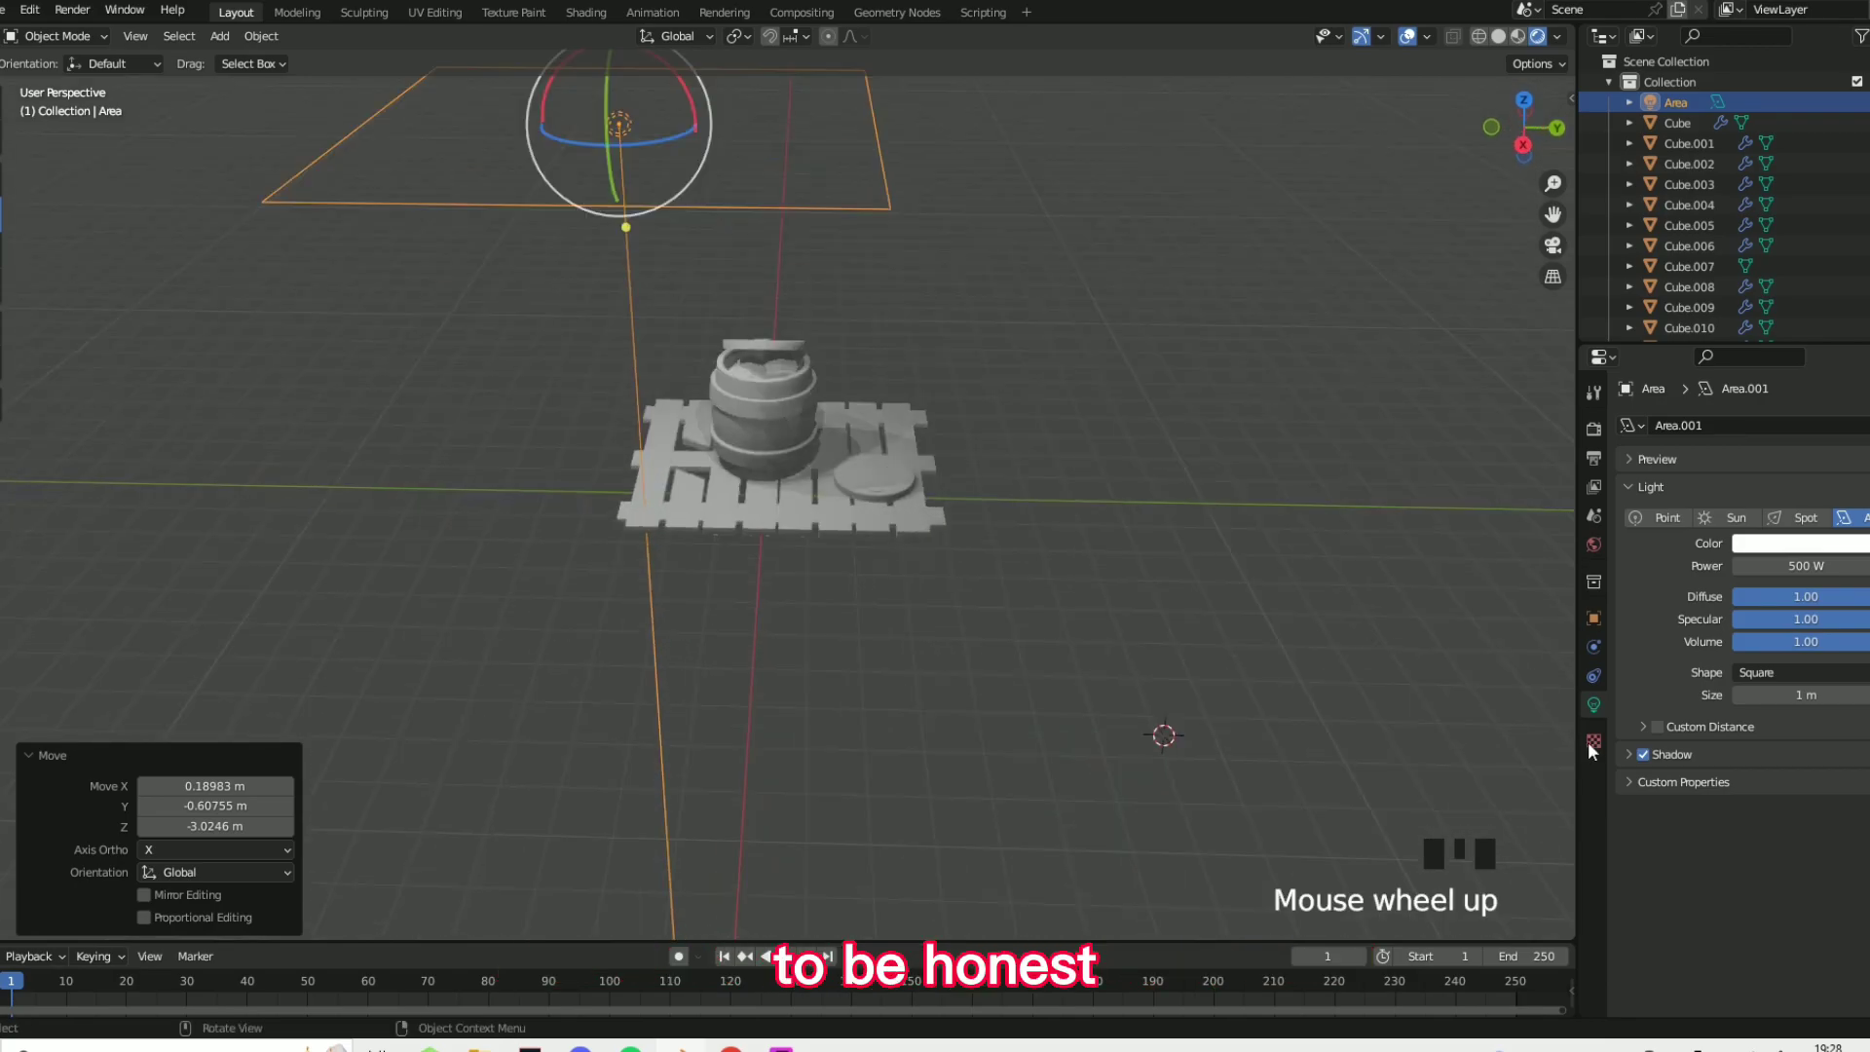
pyautogui.click(1593, 428)
# - Switch the render engine to Cycles and give the upper lid Material.001
pyautogui.click(1766, 430)
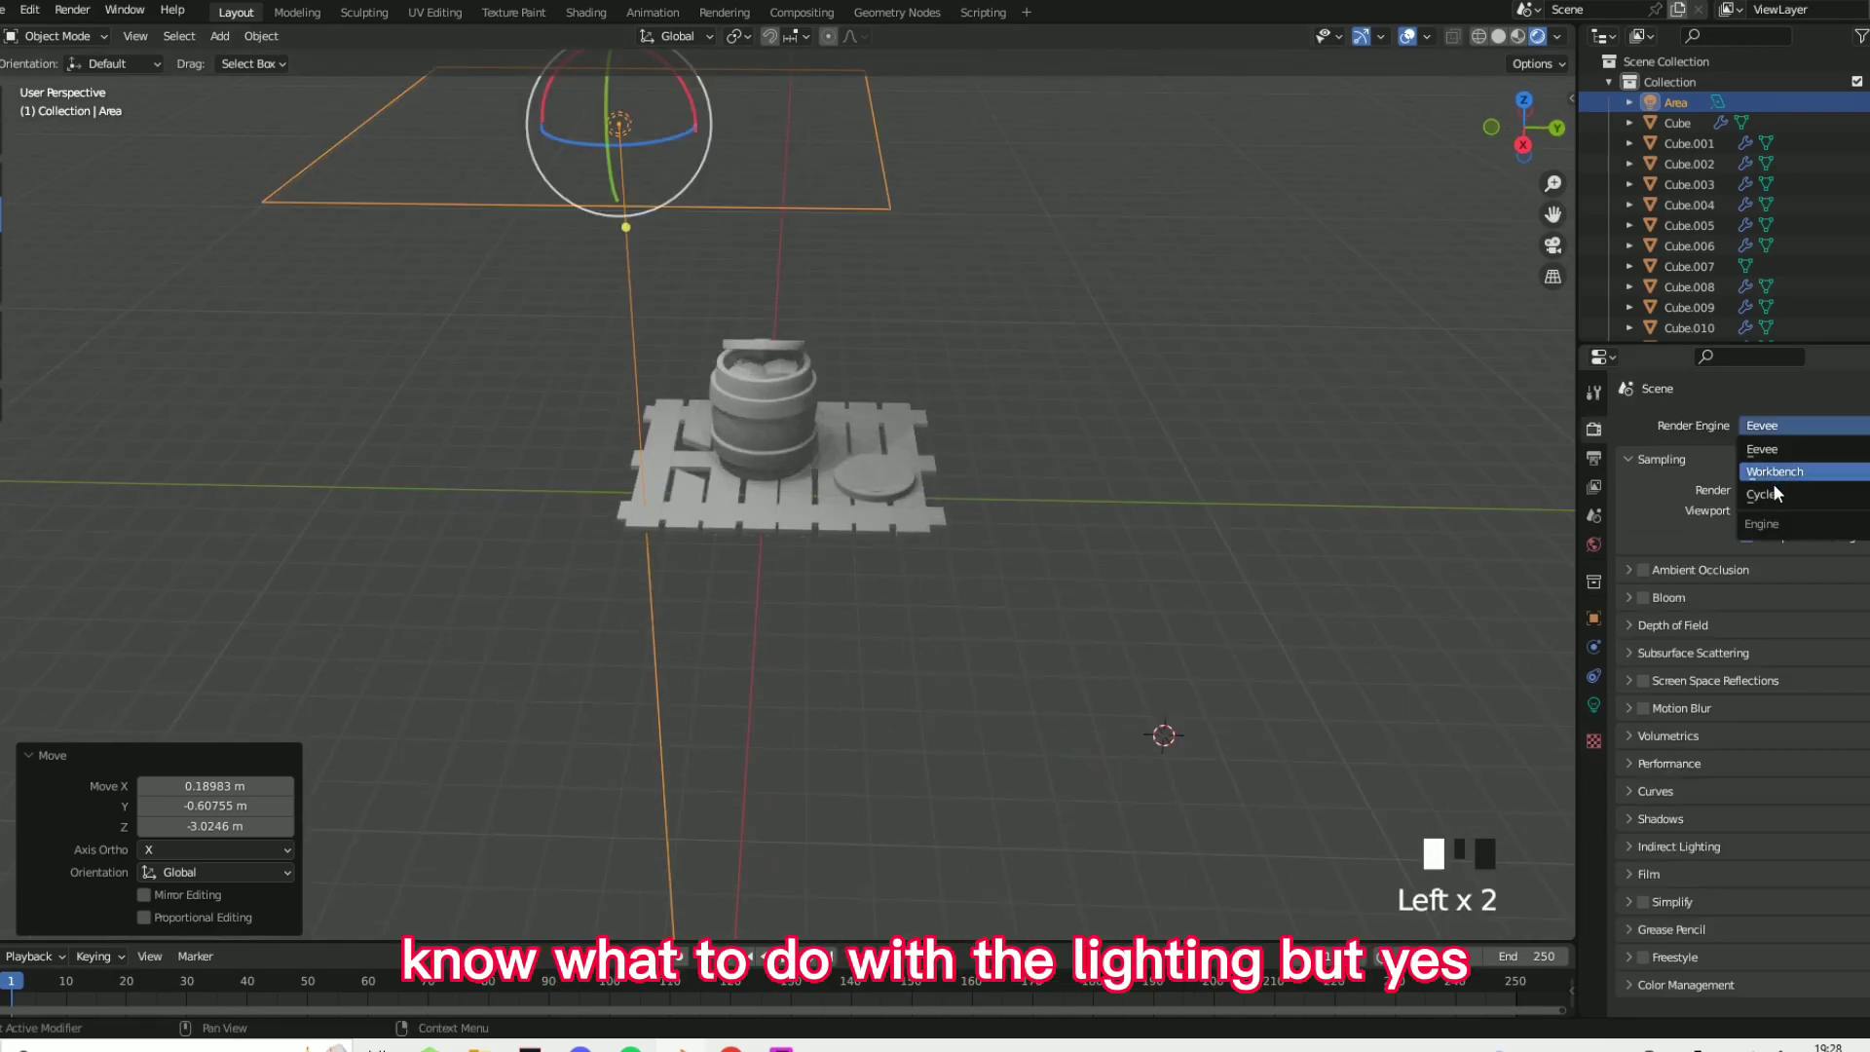
pyautogui.click(771, 329)
pyautogui.scroll(3, 772, 334)
pyautogui.click(1043, 423)
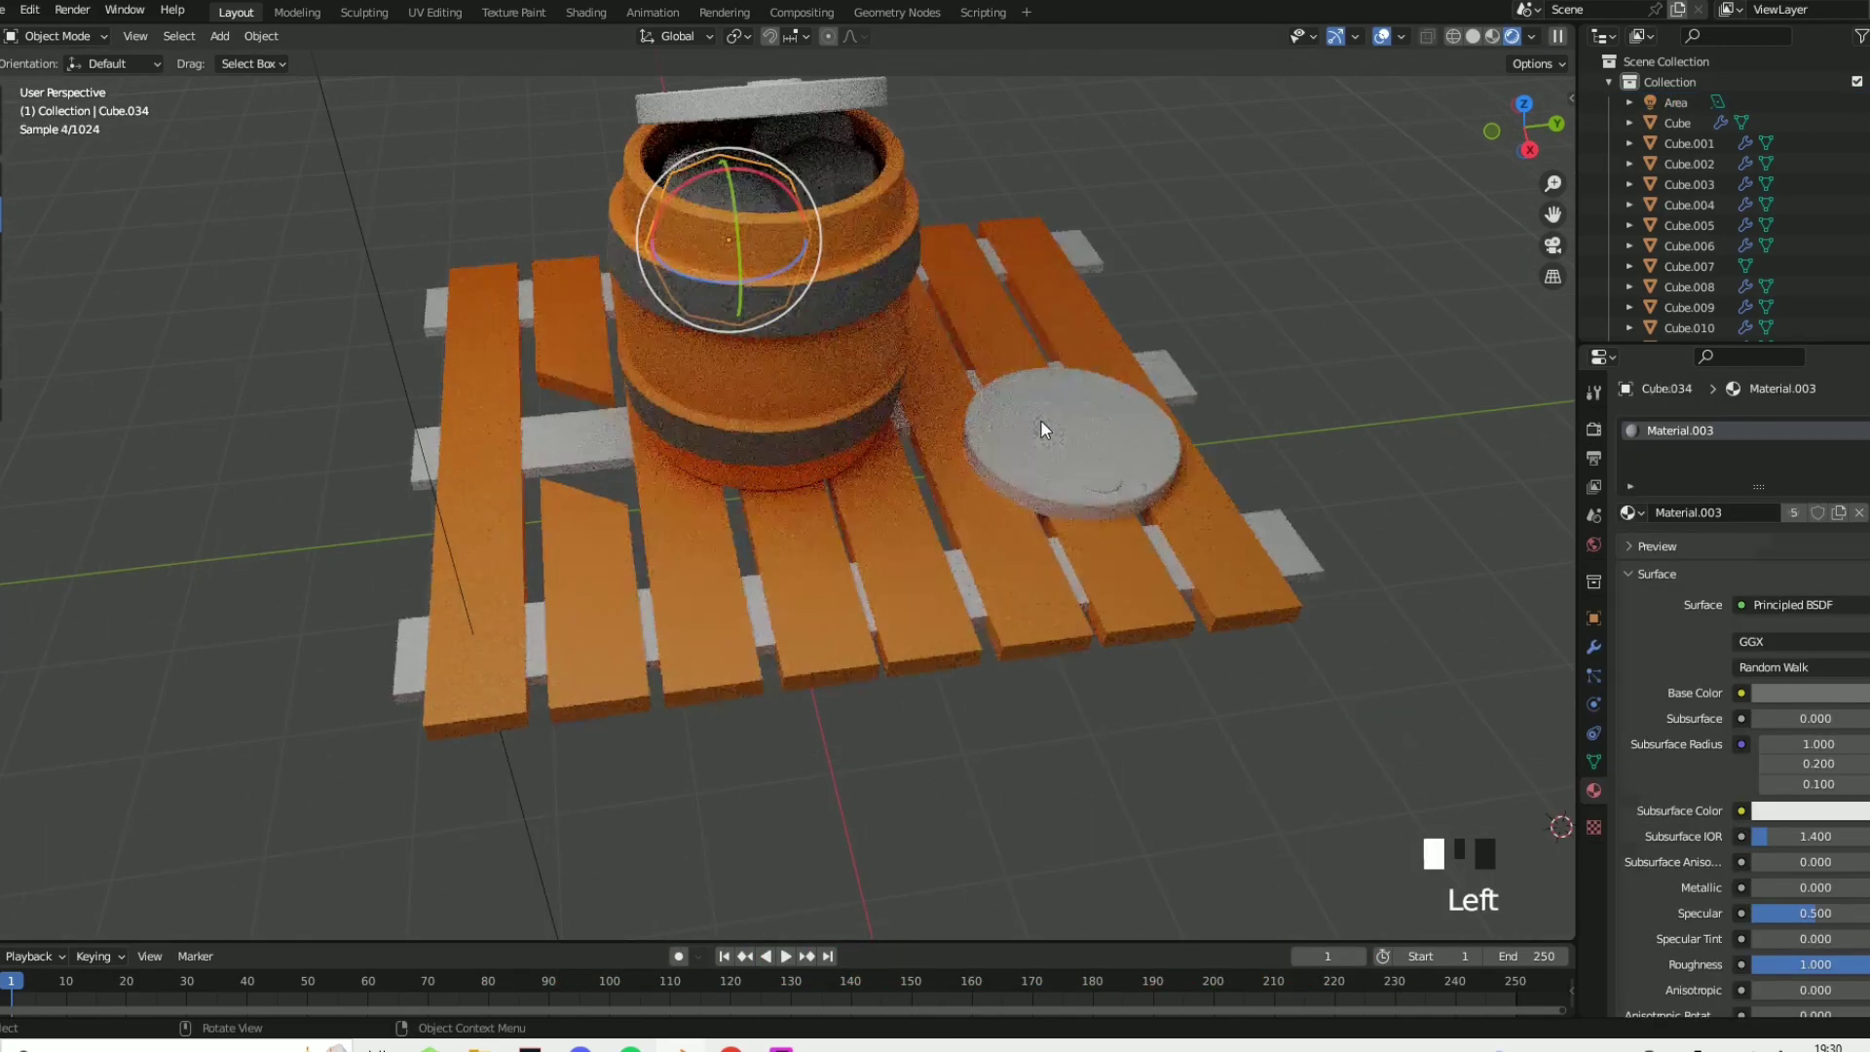
pyautogui.click(696, 117)
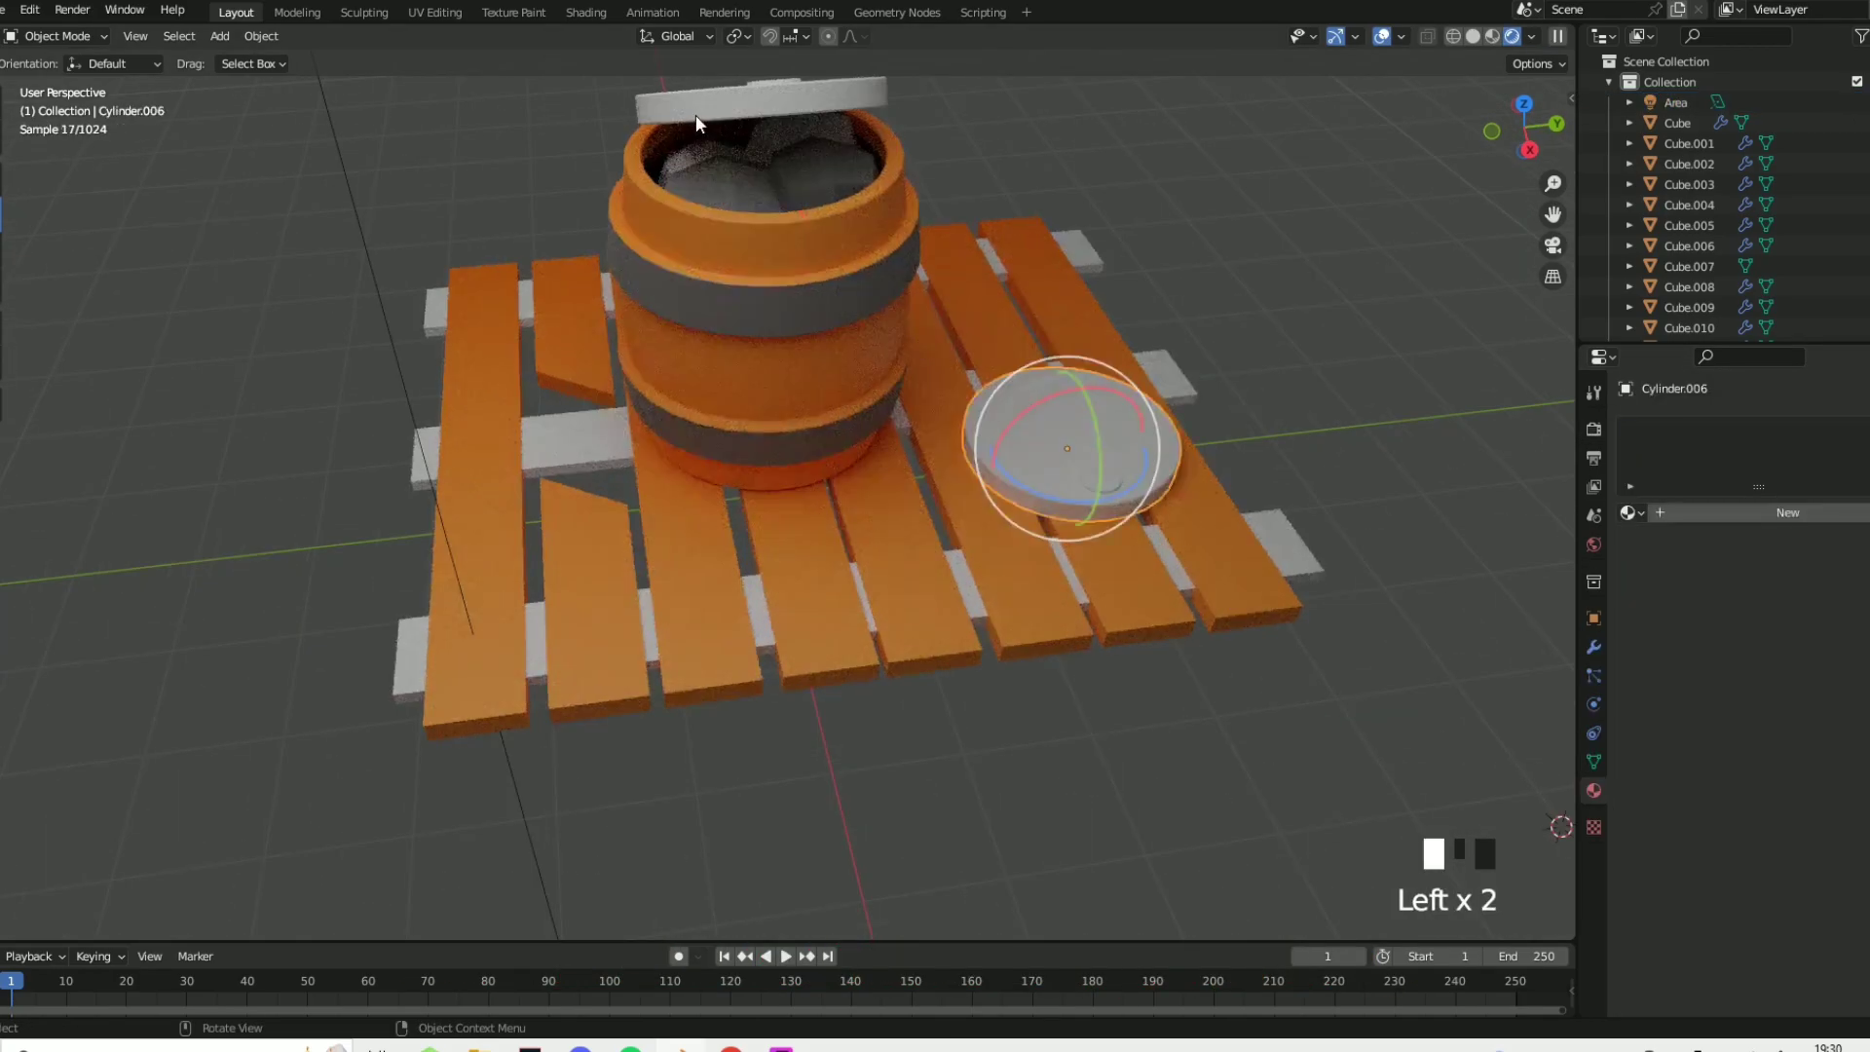
pyautogui.click(1638, 511)
pyautogui.click(1667, 536)
# - Assign Material.003 to the lid on top of the barrel
pyautogui.moveTo(939, 322); pyautogui.dragTo(948, 346, button='middle')
pyautogui.scroll(-1, 947, 346)
pyautogui.doubleClick(770, 219)
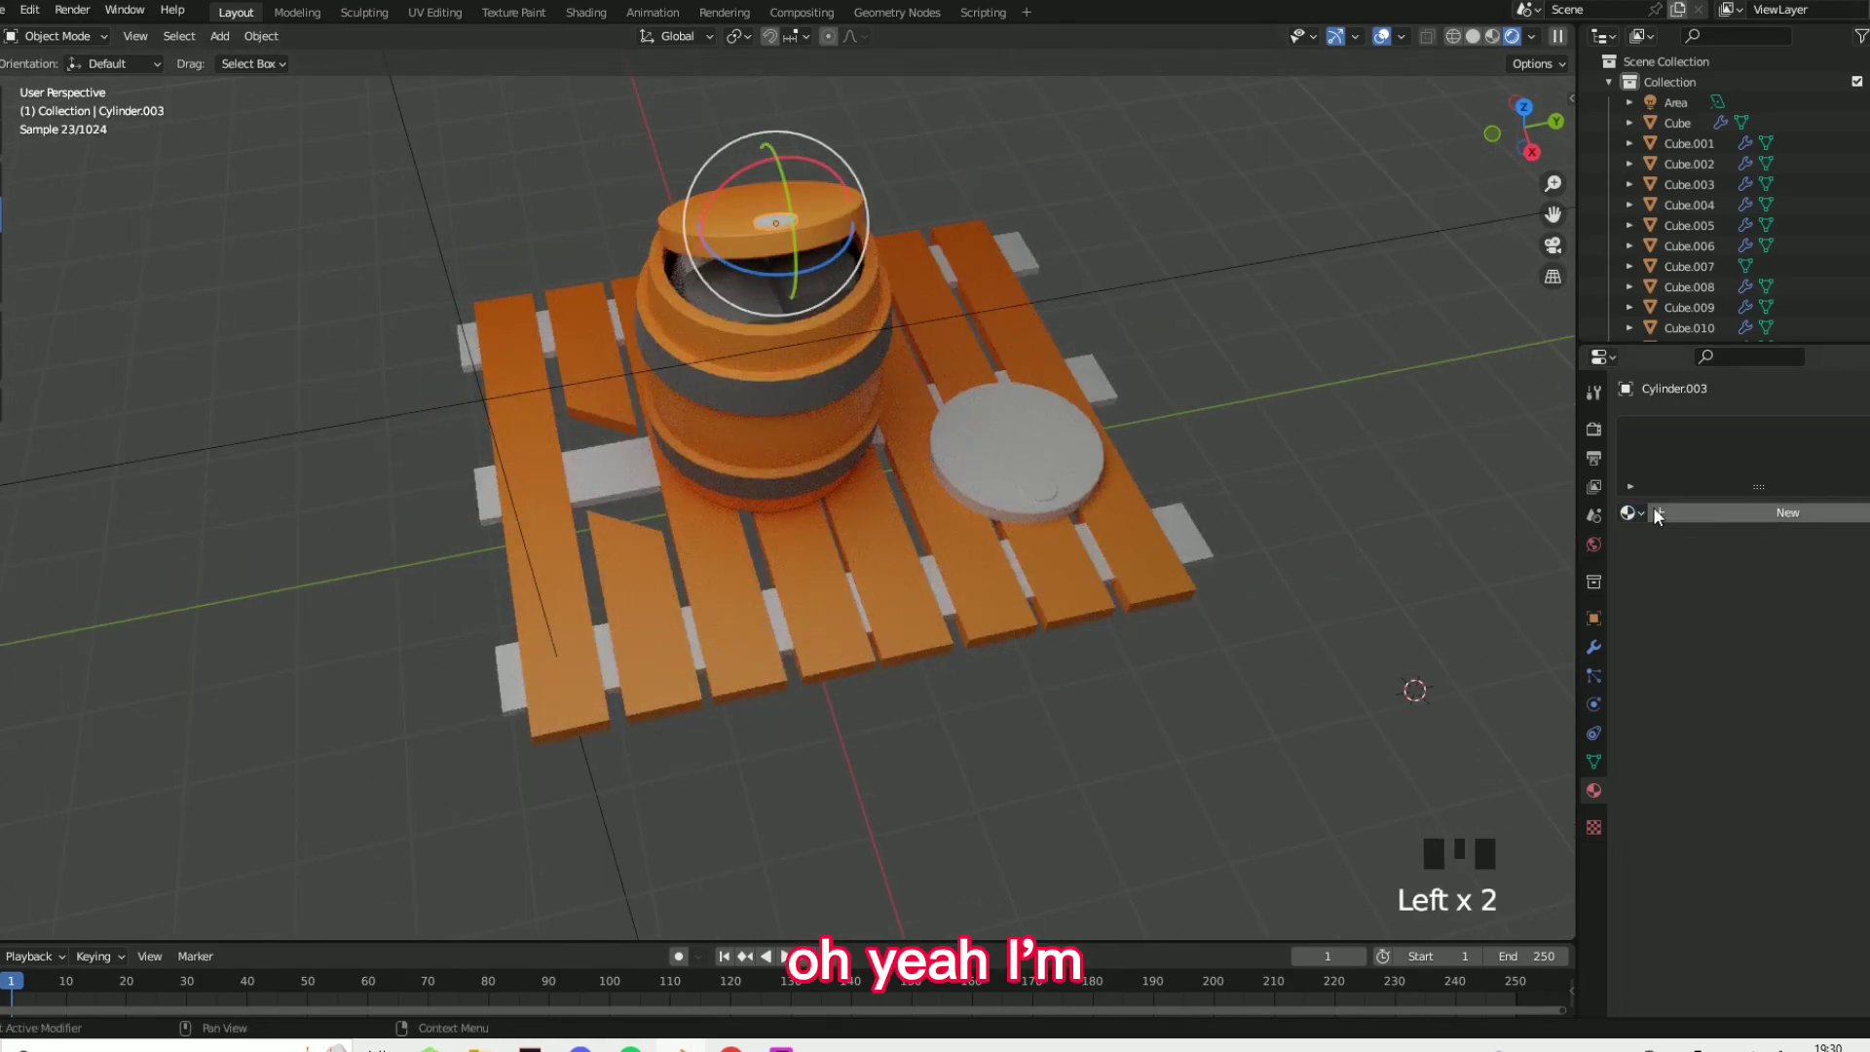
pyautogui.click(1645, 509)
pyautogui.click(1663, 603)
# - Give the round disc on the pallet the orange Material.002
pyautogui.click(1035, 473)
pyautogui.click(1035, 480)
pyautogui.click(1628, 512)
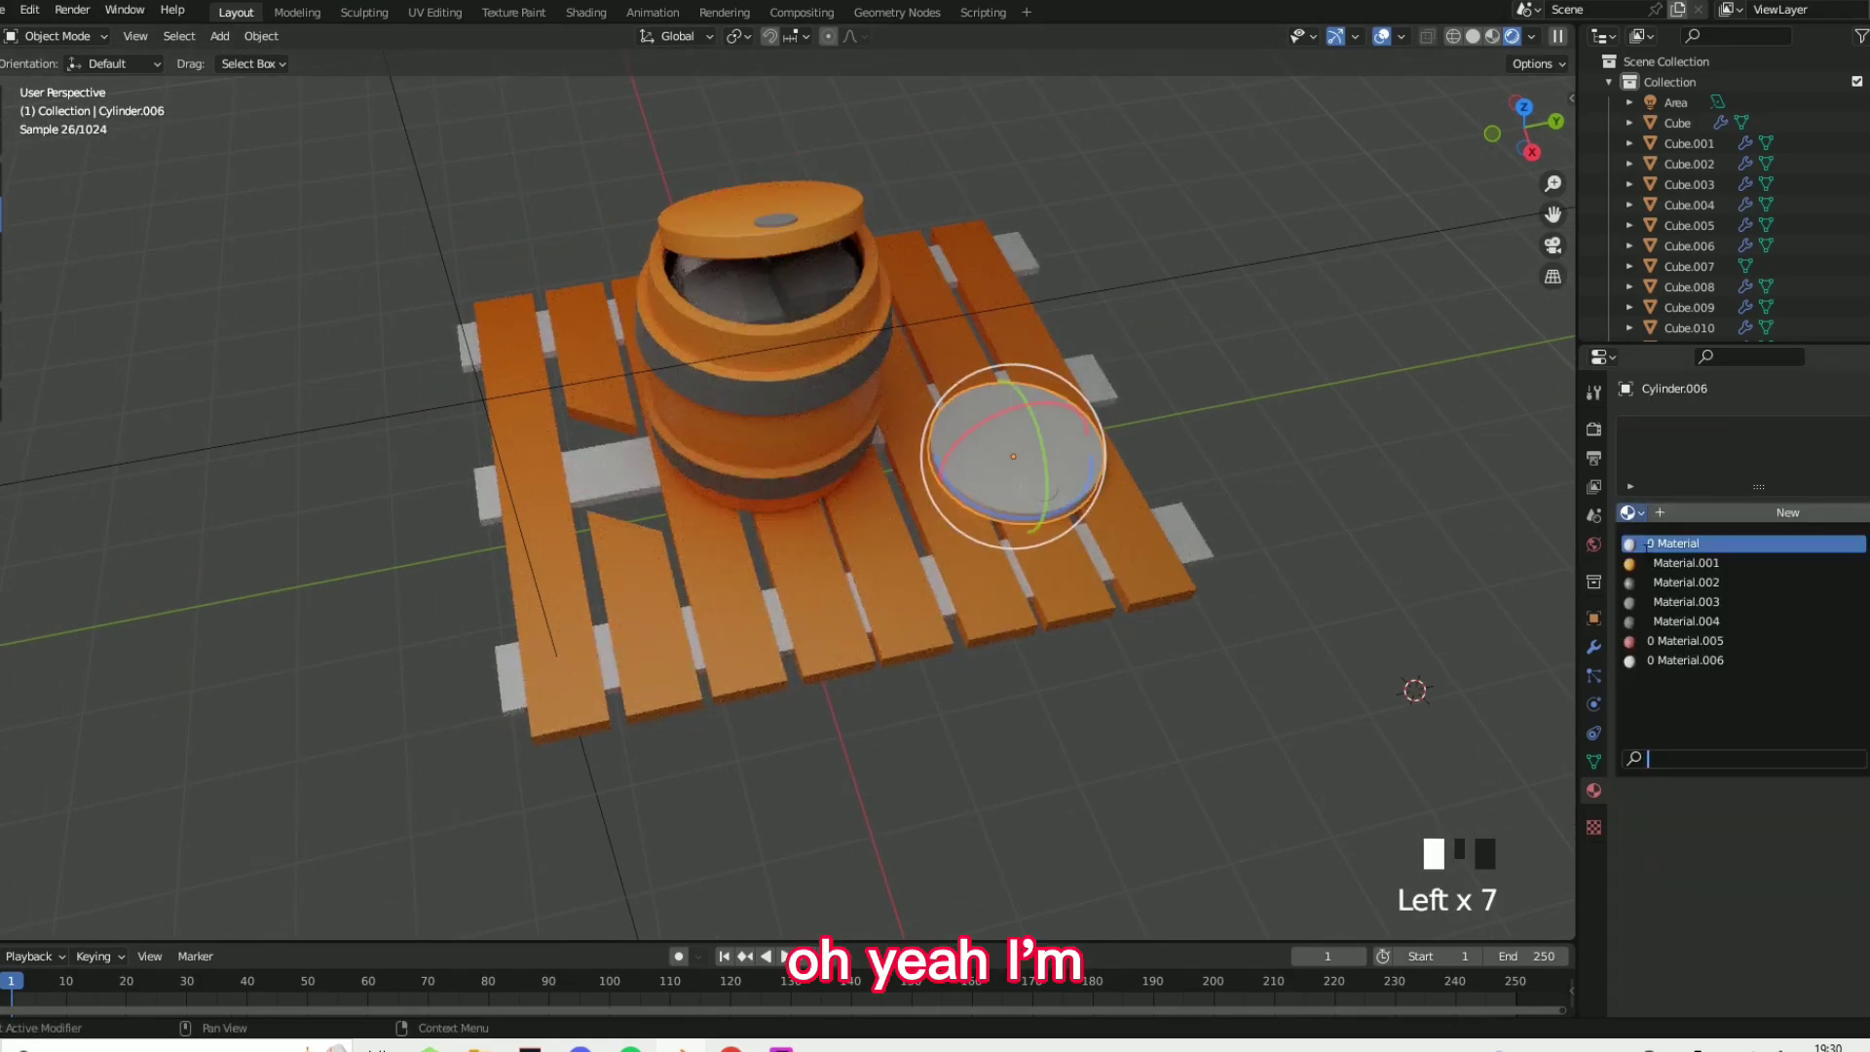
pyautogui.click(1675, 583)
pyautogui.click(1628, 512)
# - Assign Material.003 to the front cross plank and Material.002 to the middle and back planks
pyautogui.click(876, 623)
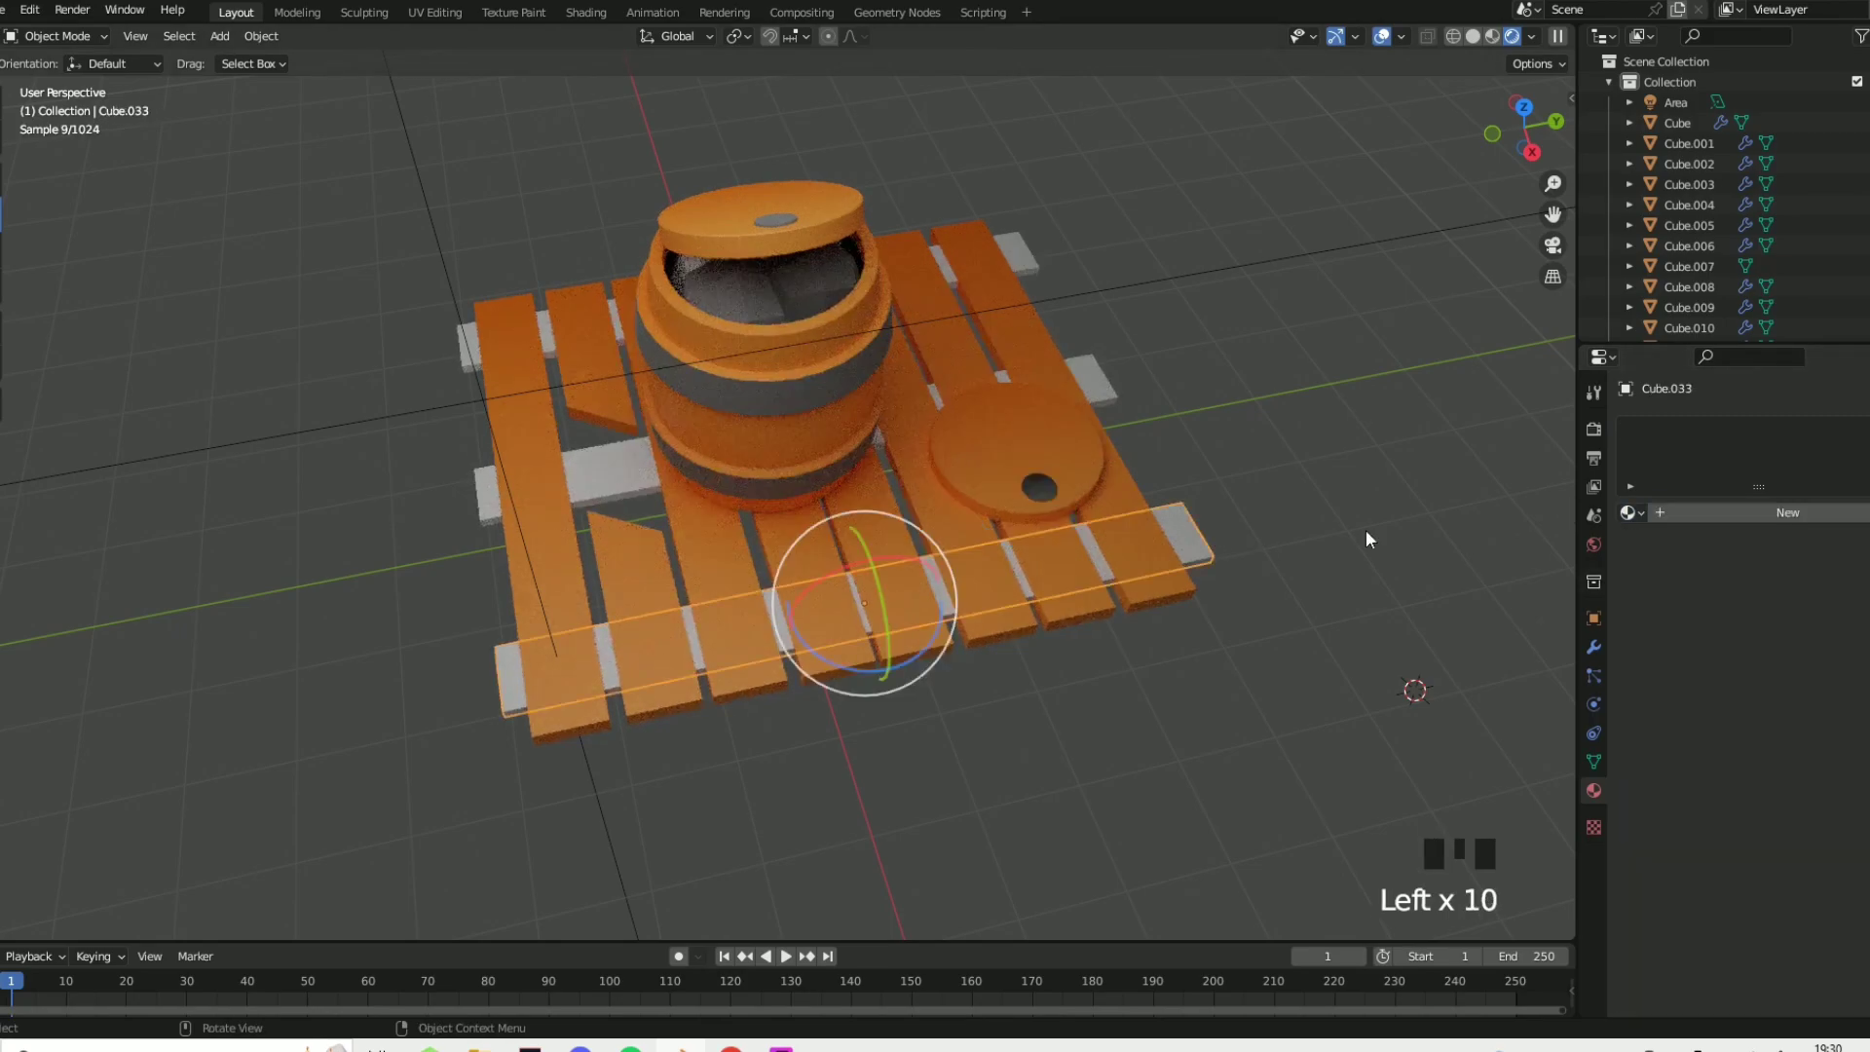
pyautogui.click(1628, 513)
pyautogui.click(1675, 601)
pyautogui.click(1117, 387)
pyautogui.click(1628, 512)
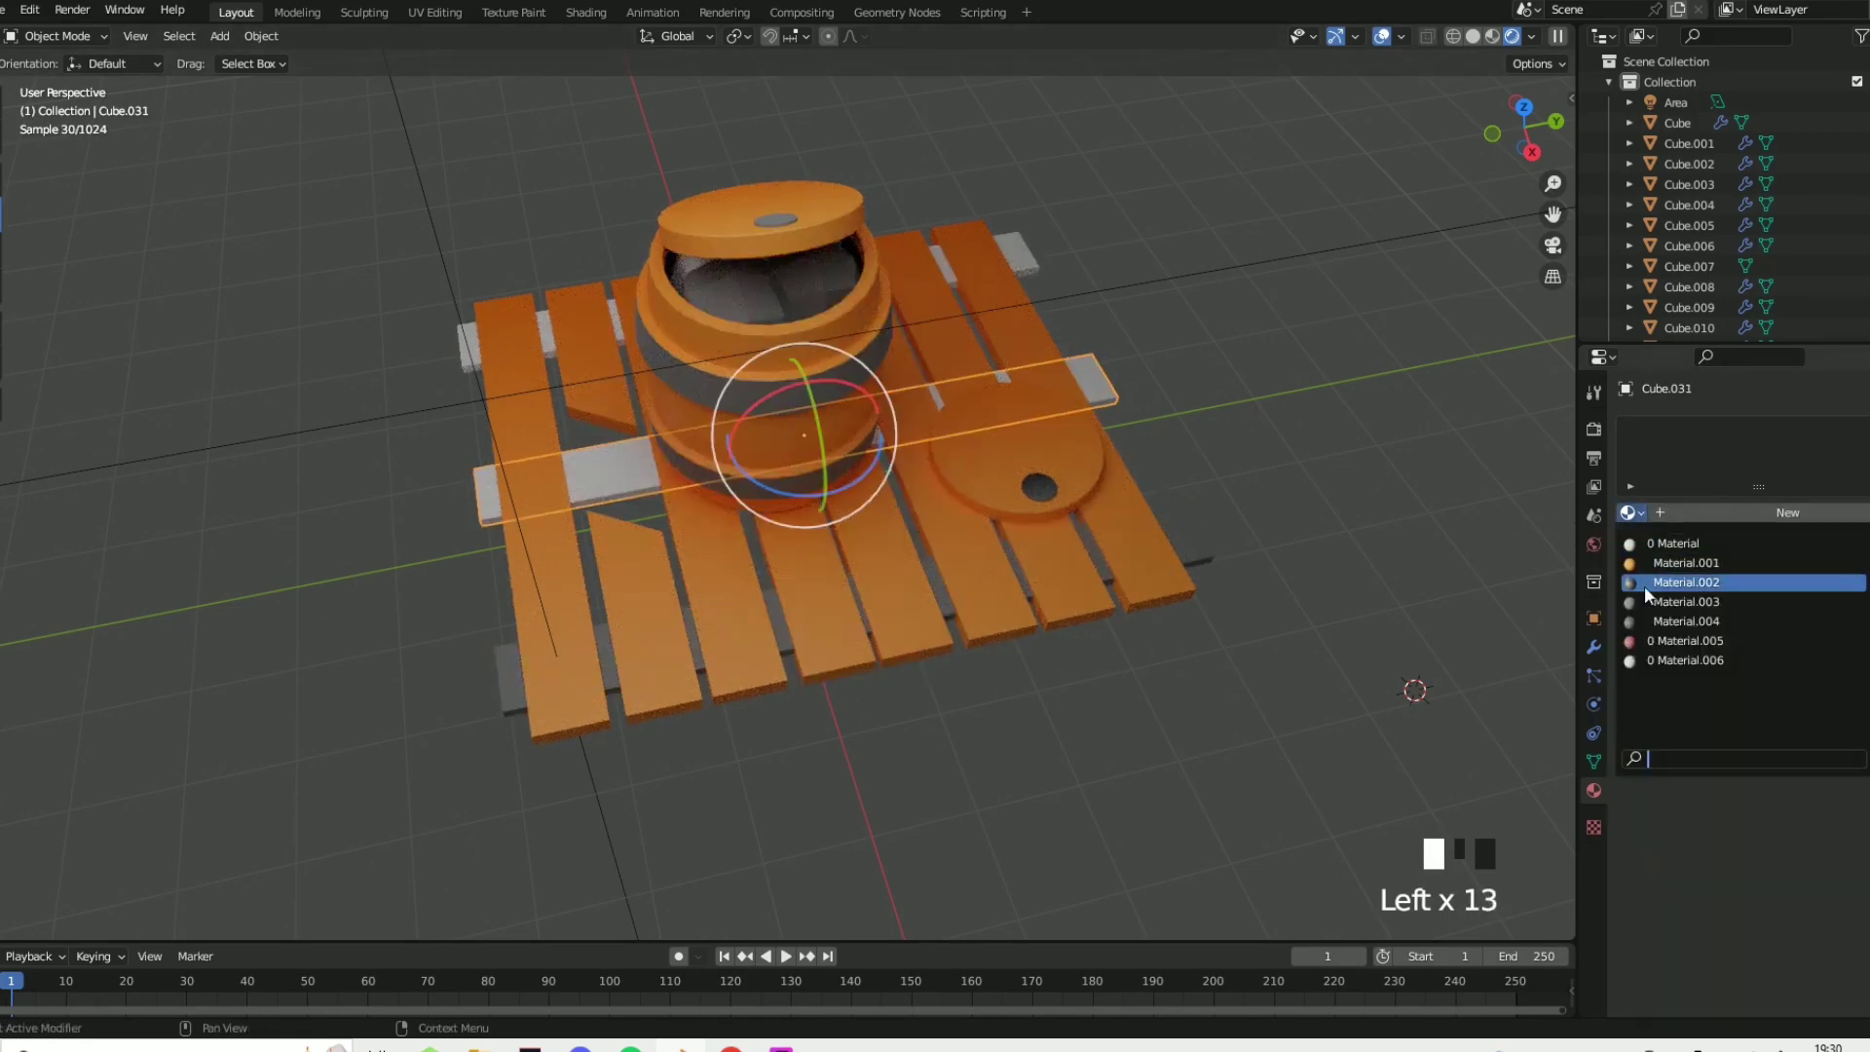
pyautogui.click(1646, 585)
pyautogui.click(1025, 255)
pyautogui.click(1628, 512)
pyautogui.click(1646, 585)
# - Set the Color Management look to High Contrast in the render settings
pyautogui.moveTo(1373, 672); pyautogui.dragTo(1098, 619, button='middle')
pyautogui.scroll(2, 1077, 583)
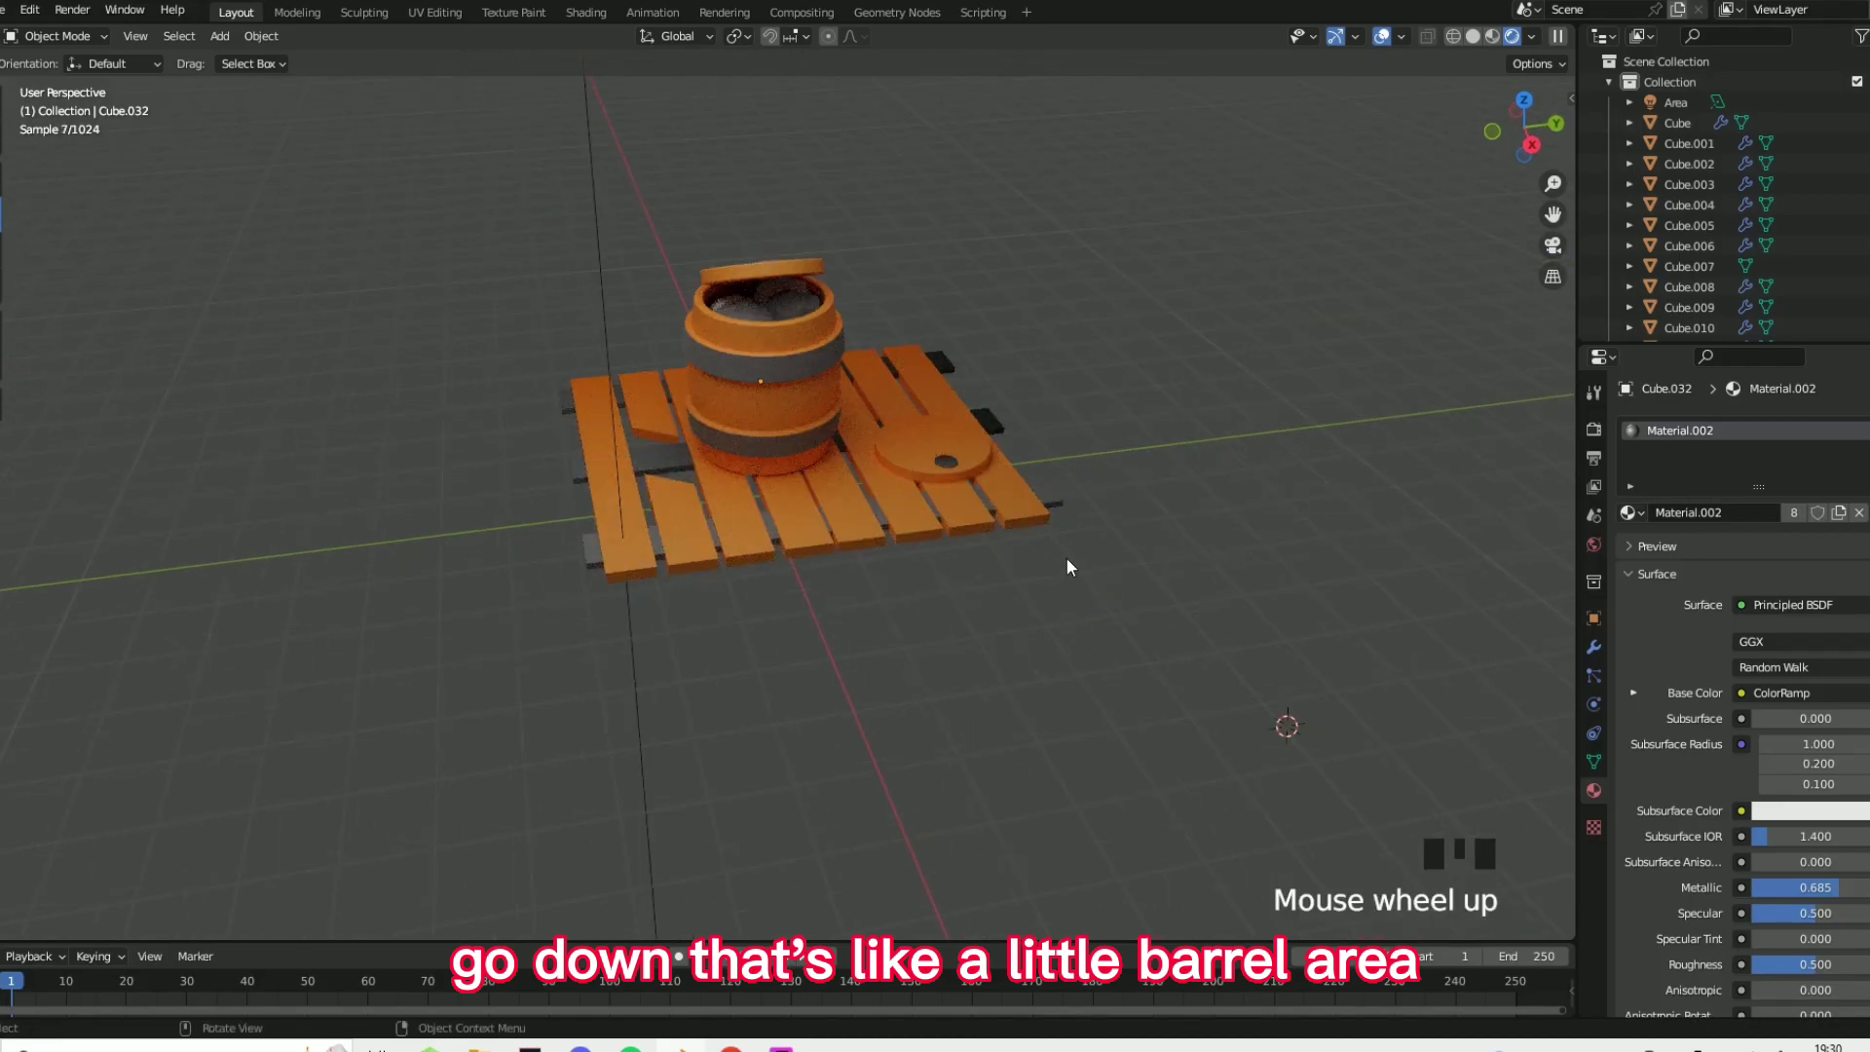
pyautogui.click(1593, 432)
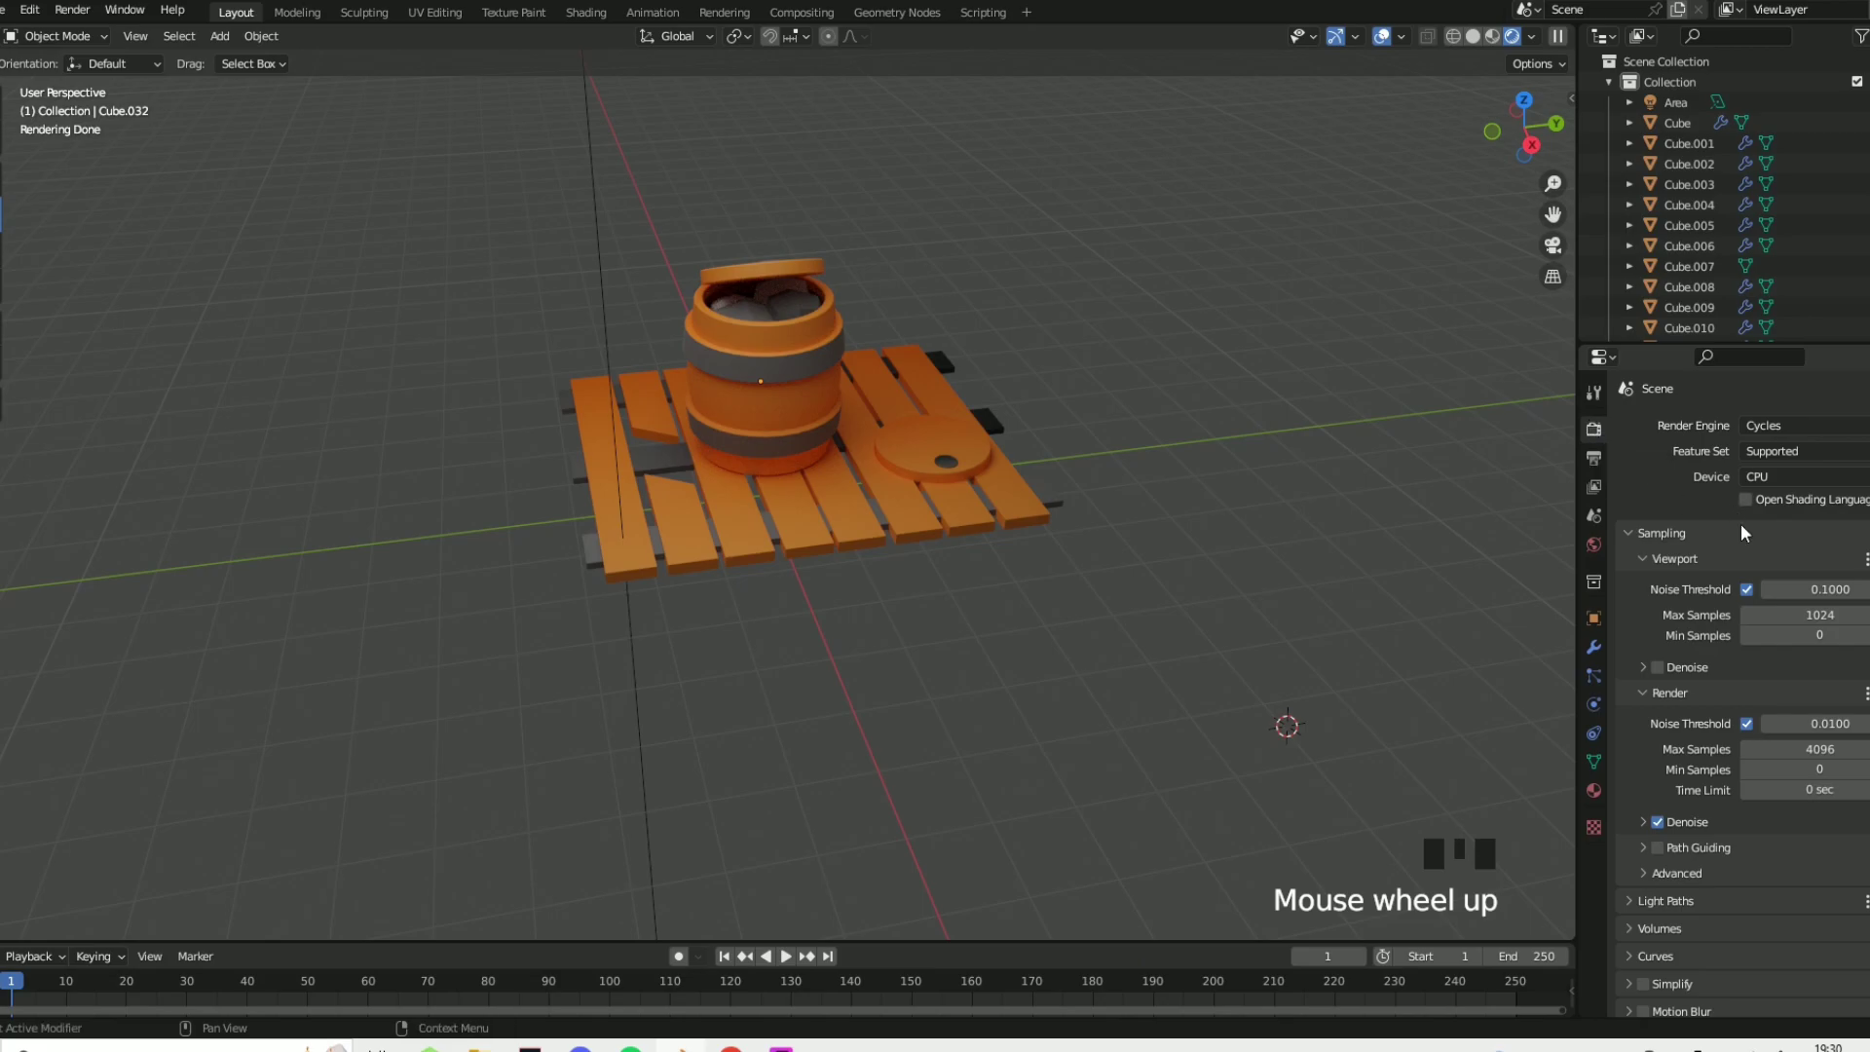
pyautogui.scroll(-5, 1654, 712)
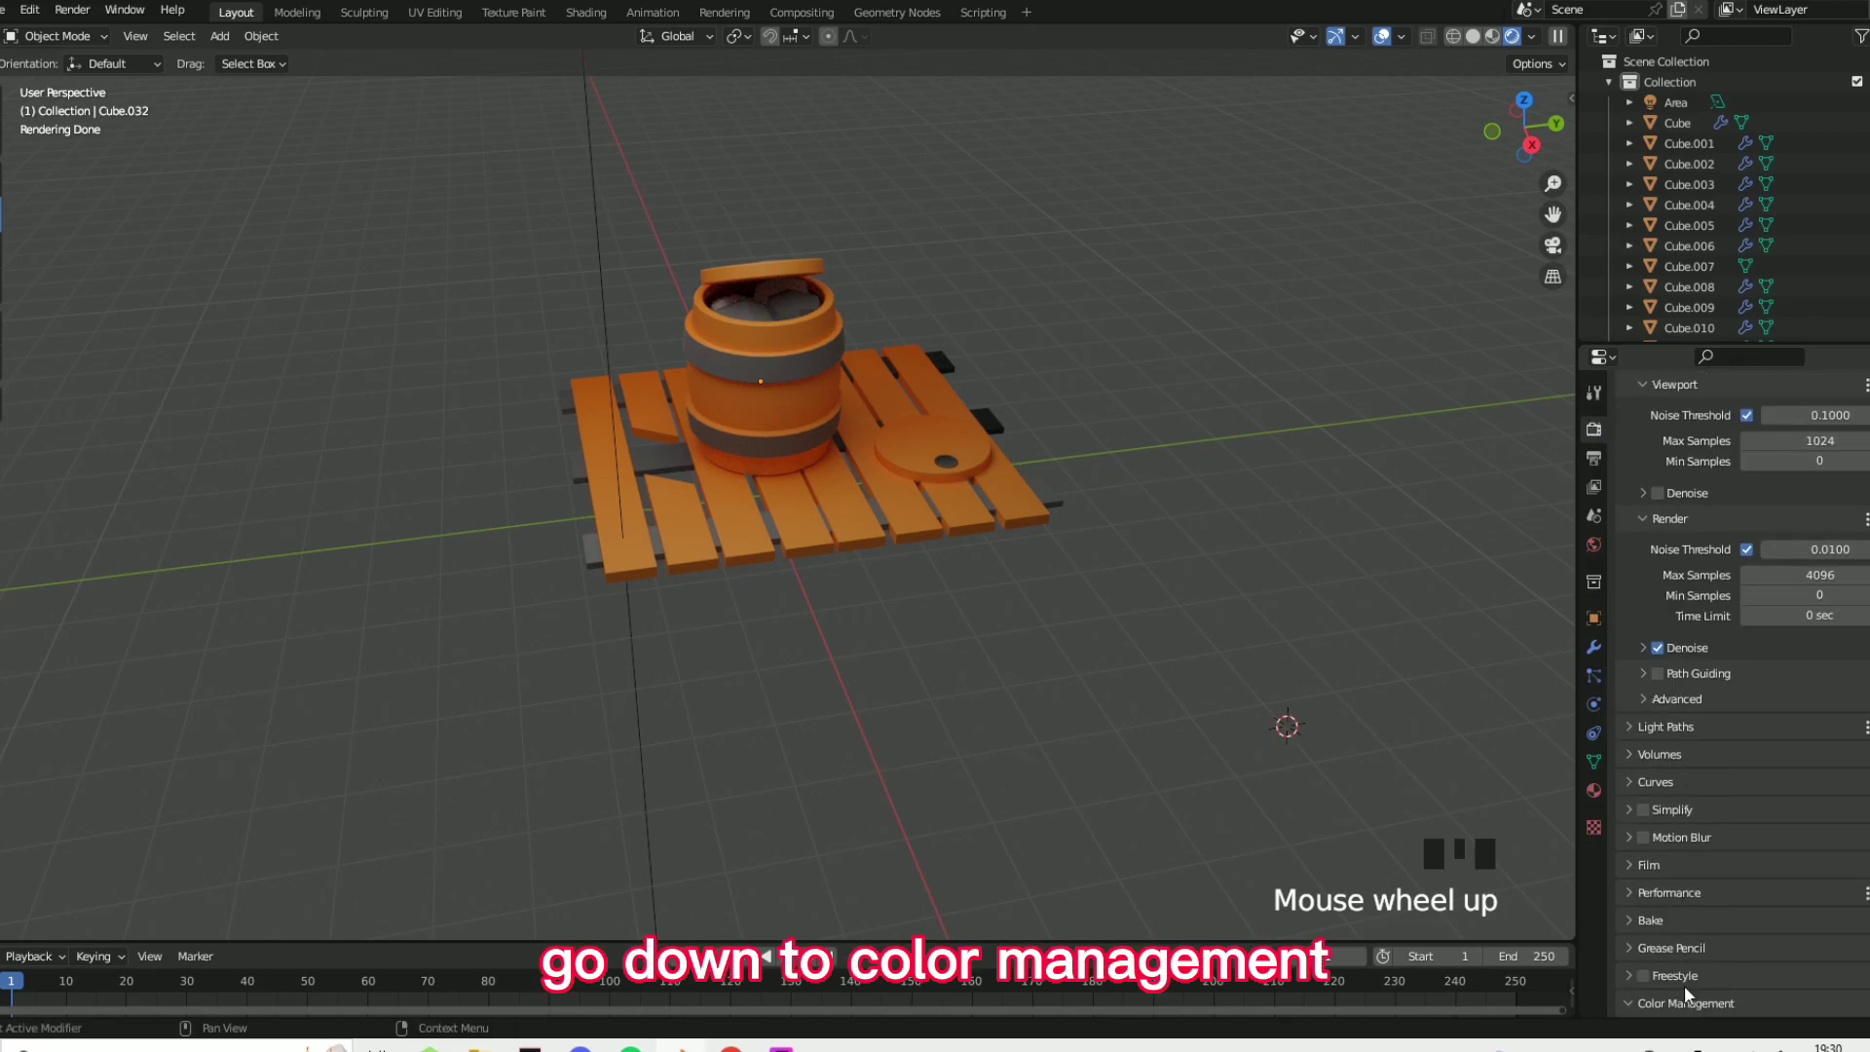
pyautogui.scroll(-4, 1695, 925)
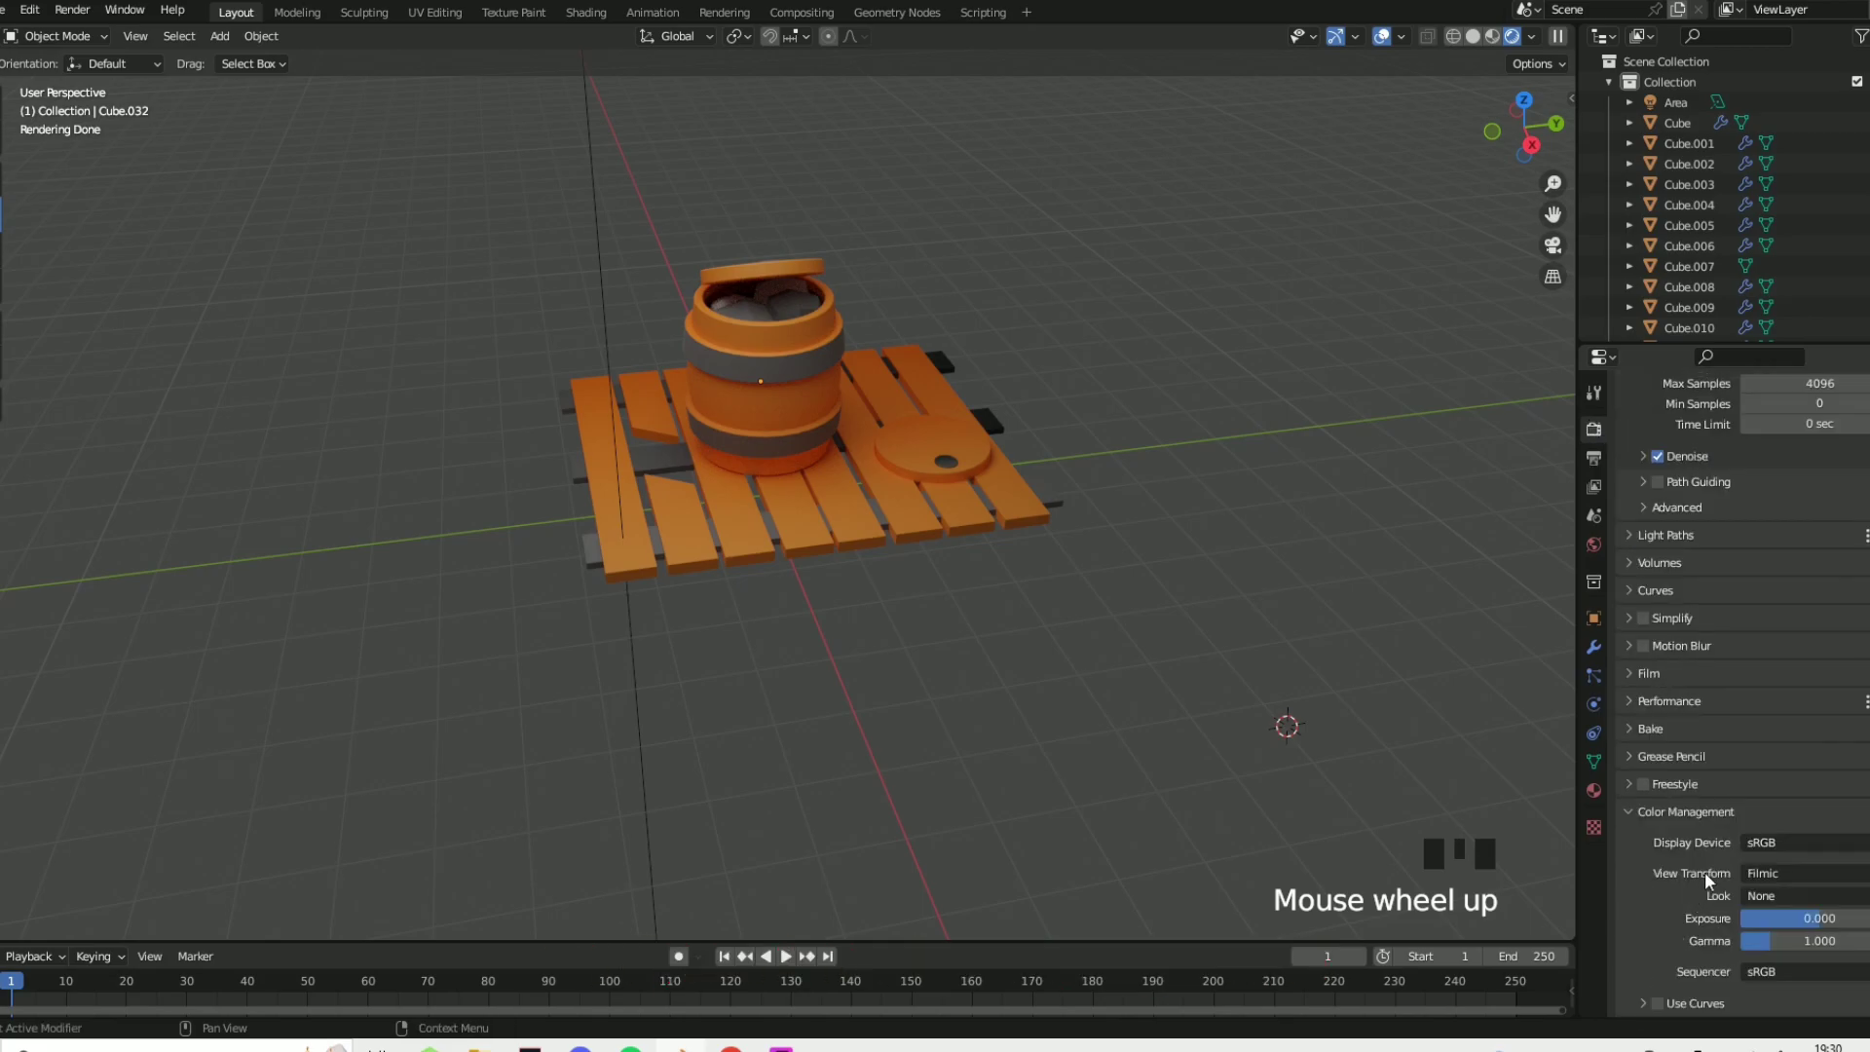
pyautogui.click(1774, 892)
pyautogui.click(1772, 827)
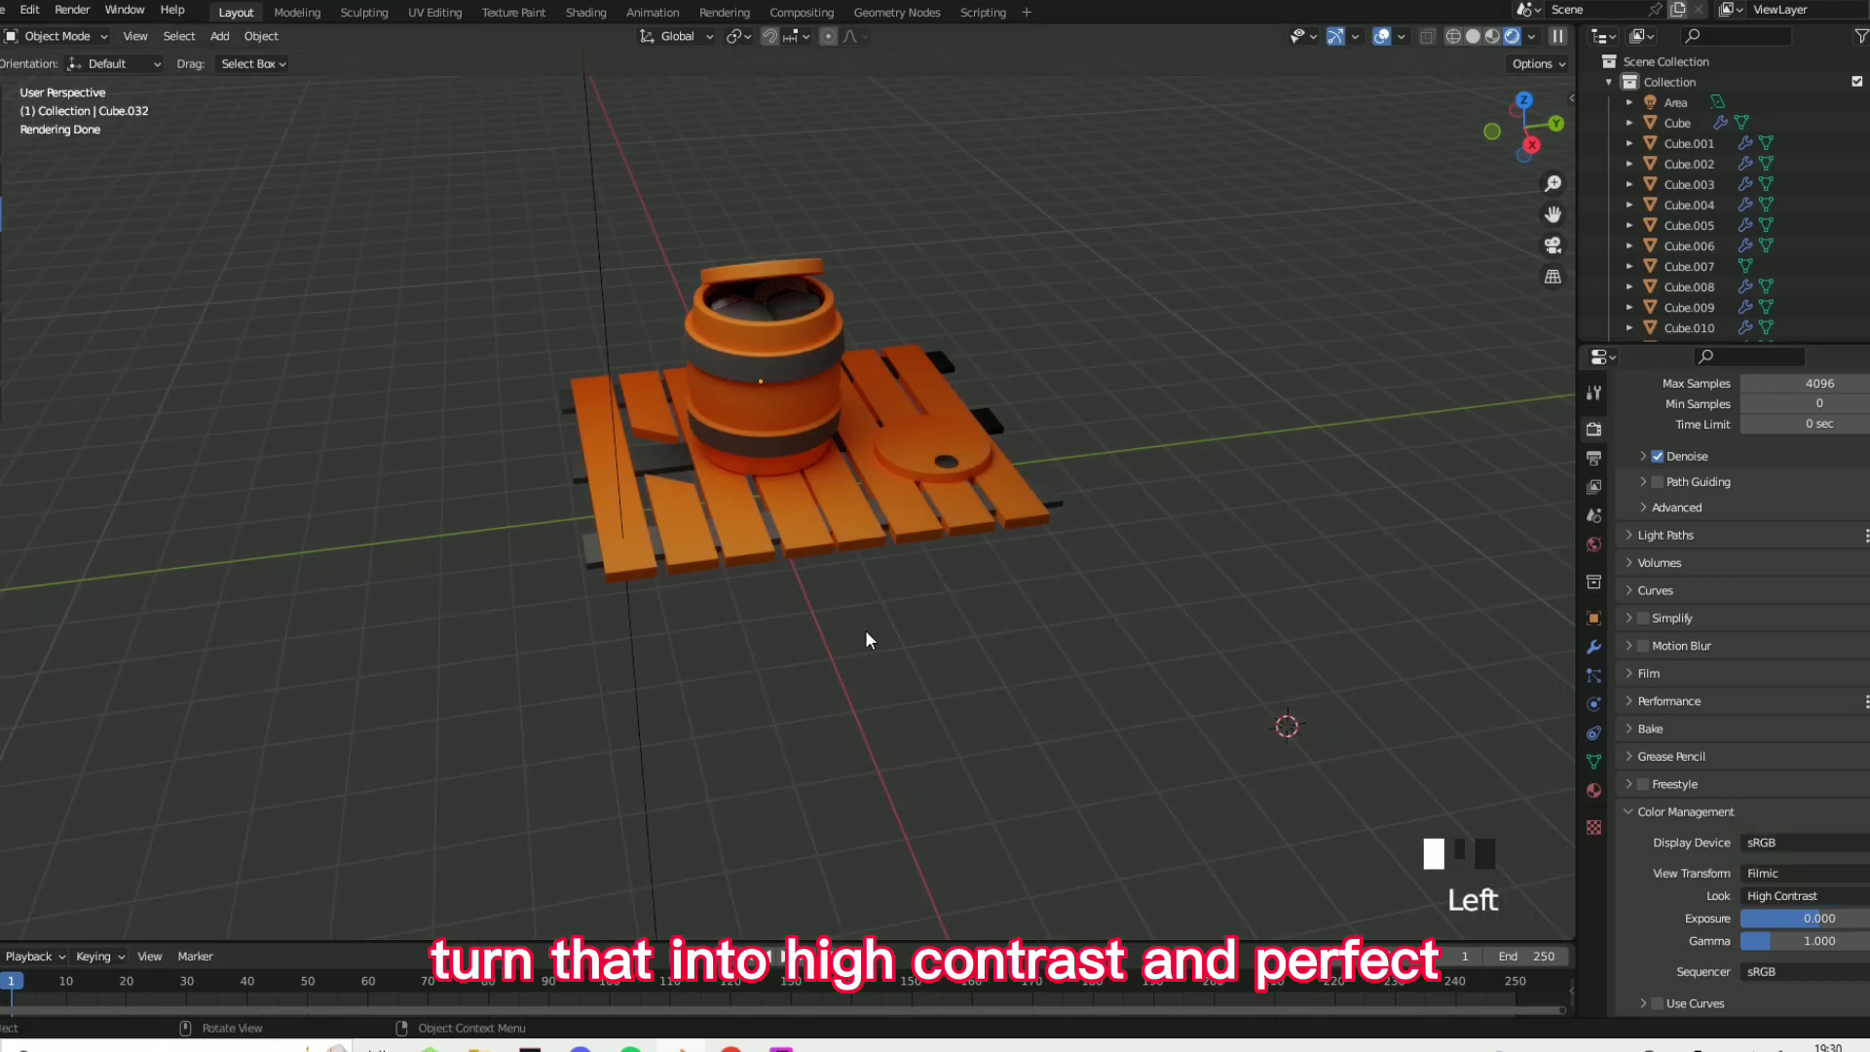
pyautogui.moveTo(865, 629); pyautogui.dragTo(951, 663, button='middle')
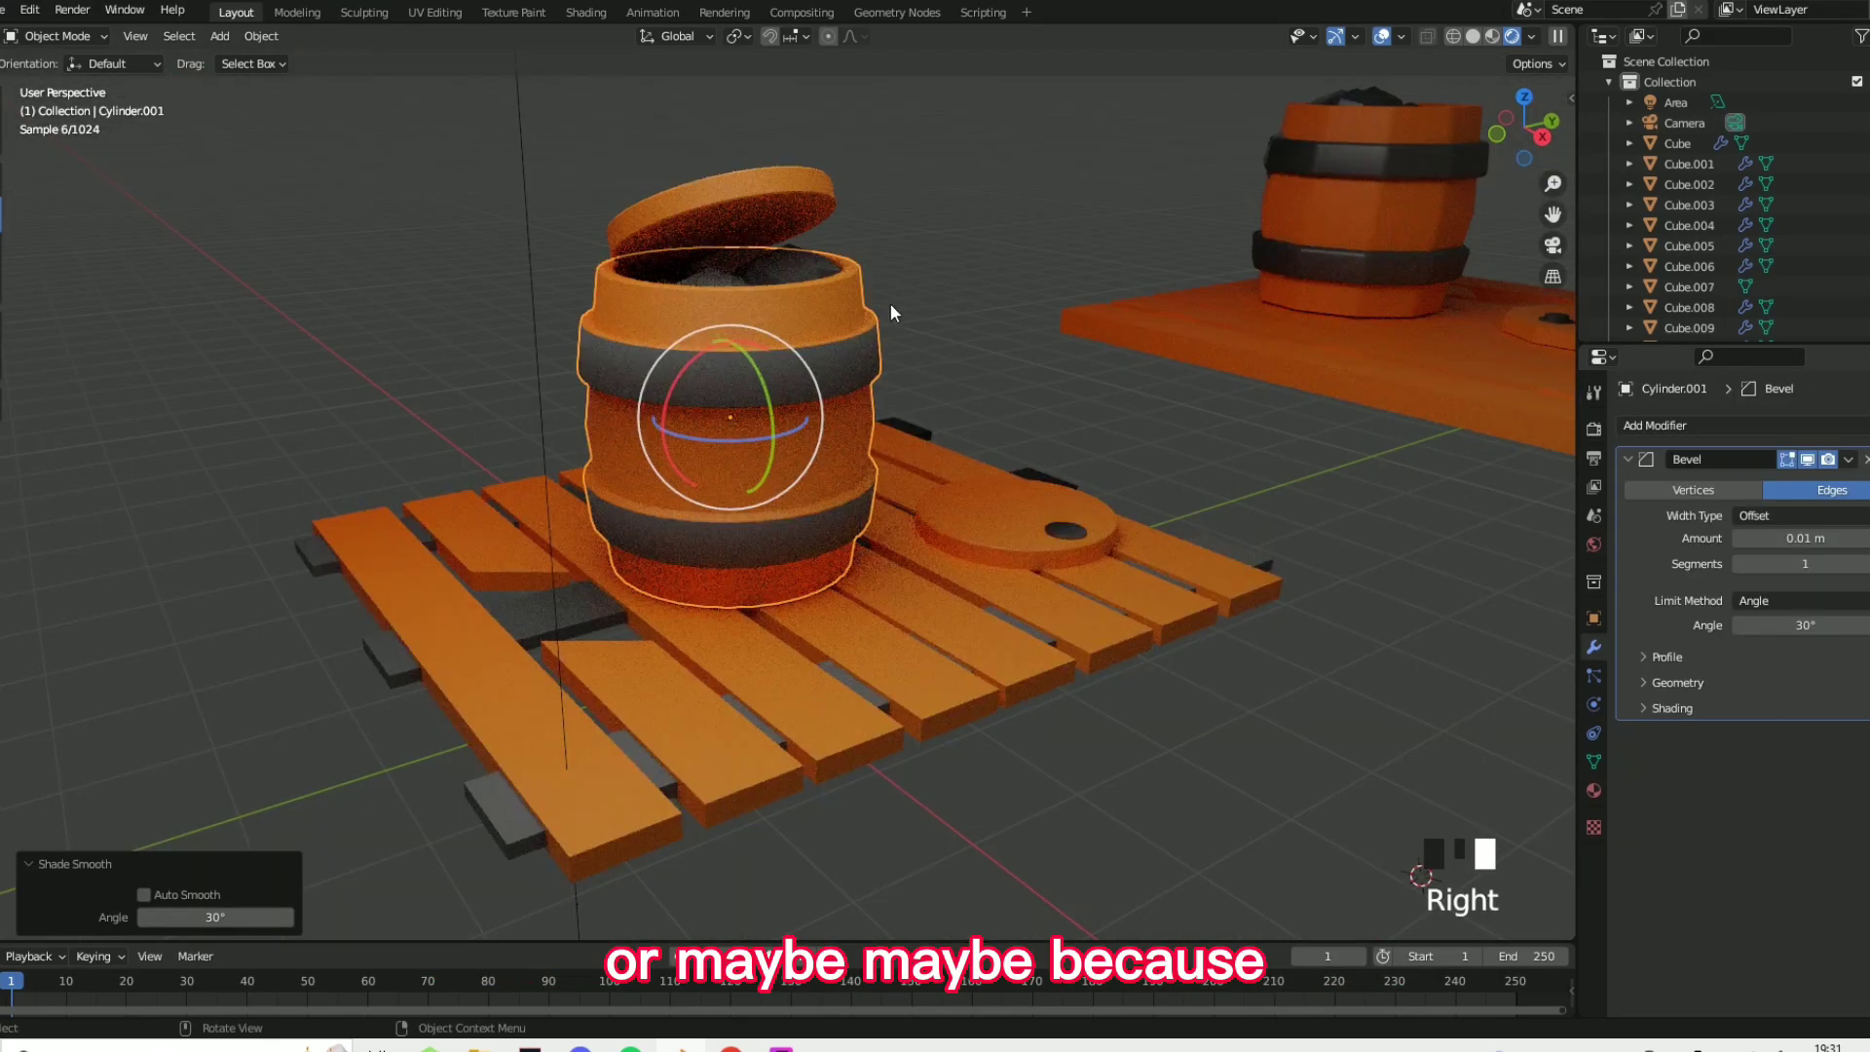
# - Apply Shade Smooth to the barrel body, then view it from a lower side angle
pyautogui.rightClick(744, 374)
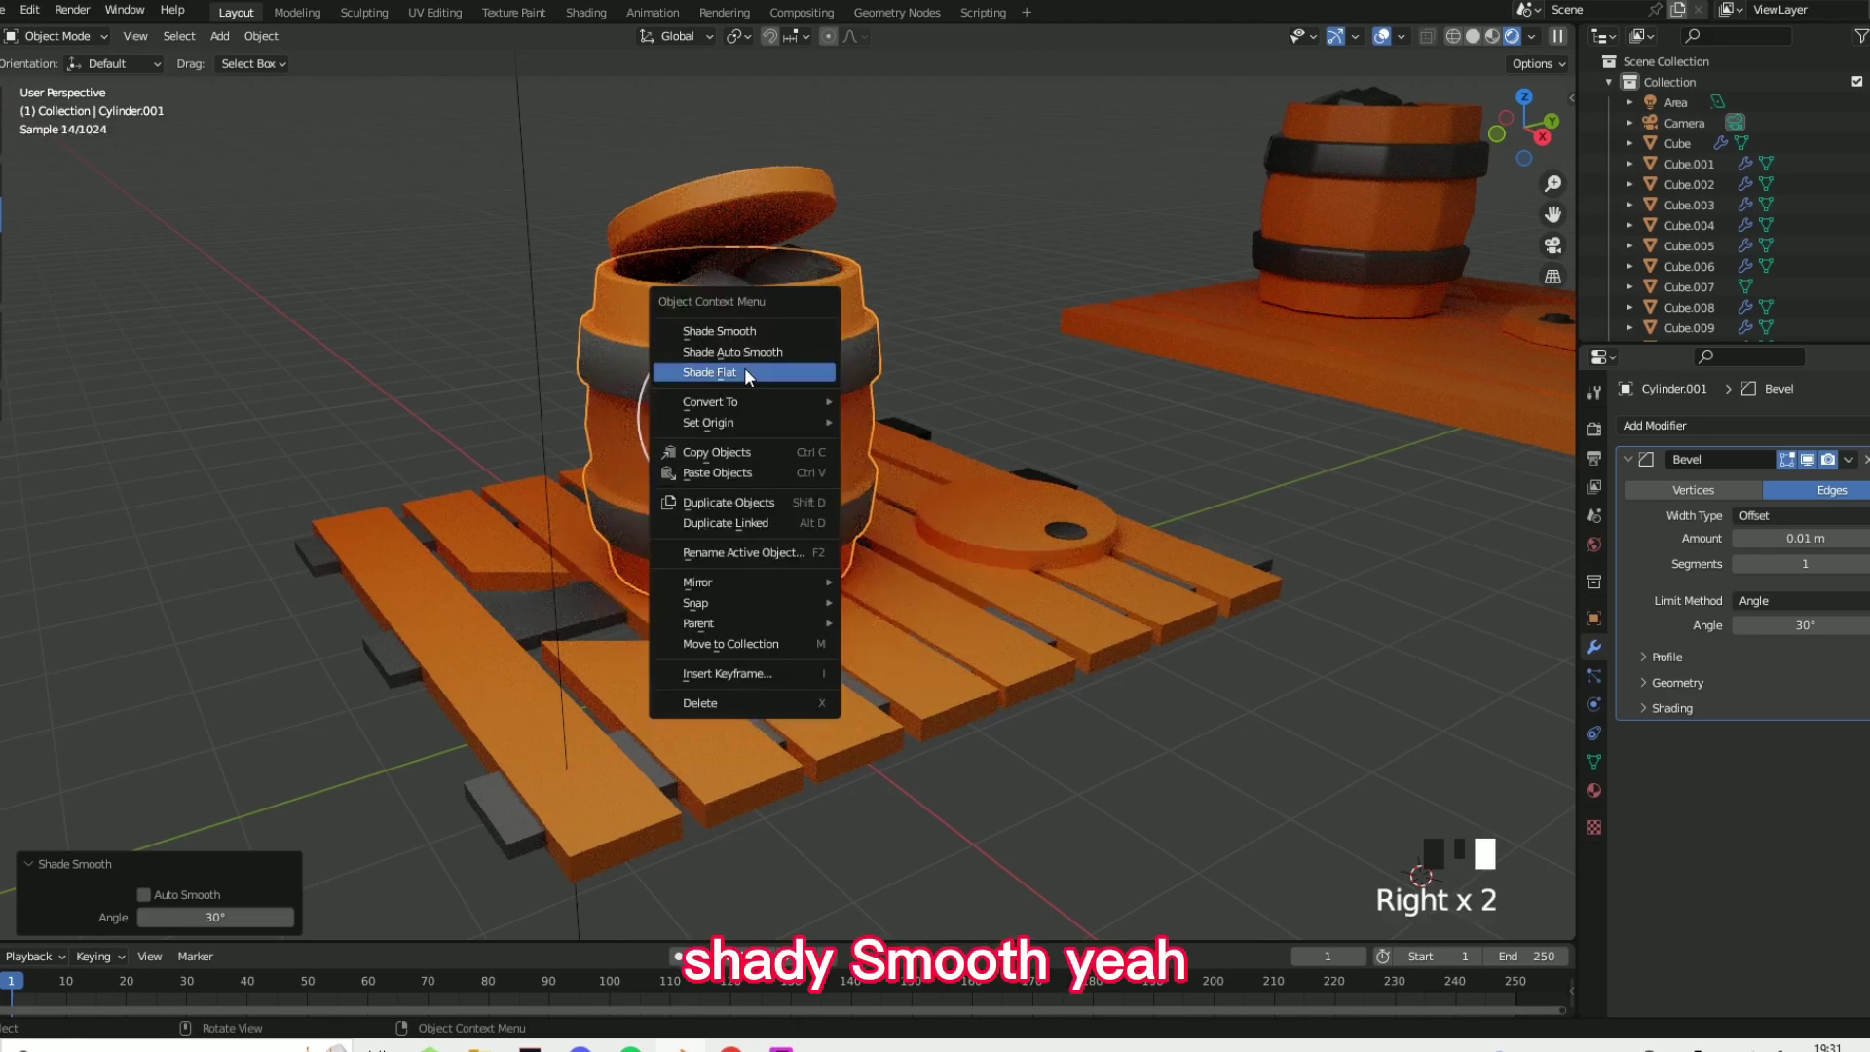
pyautogui.rightClick(709, 311)
pyautogui.click(709, 277)
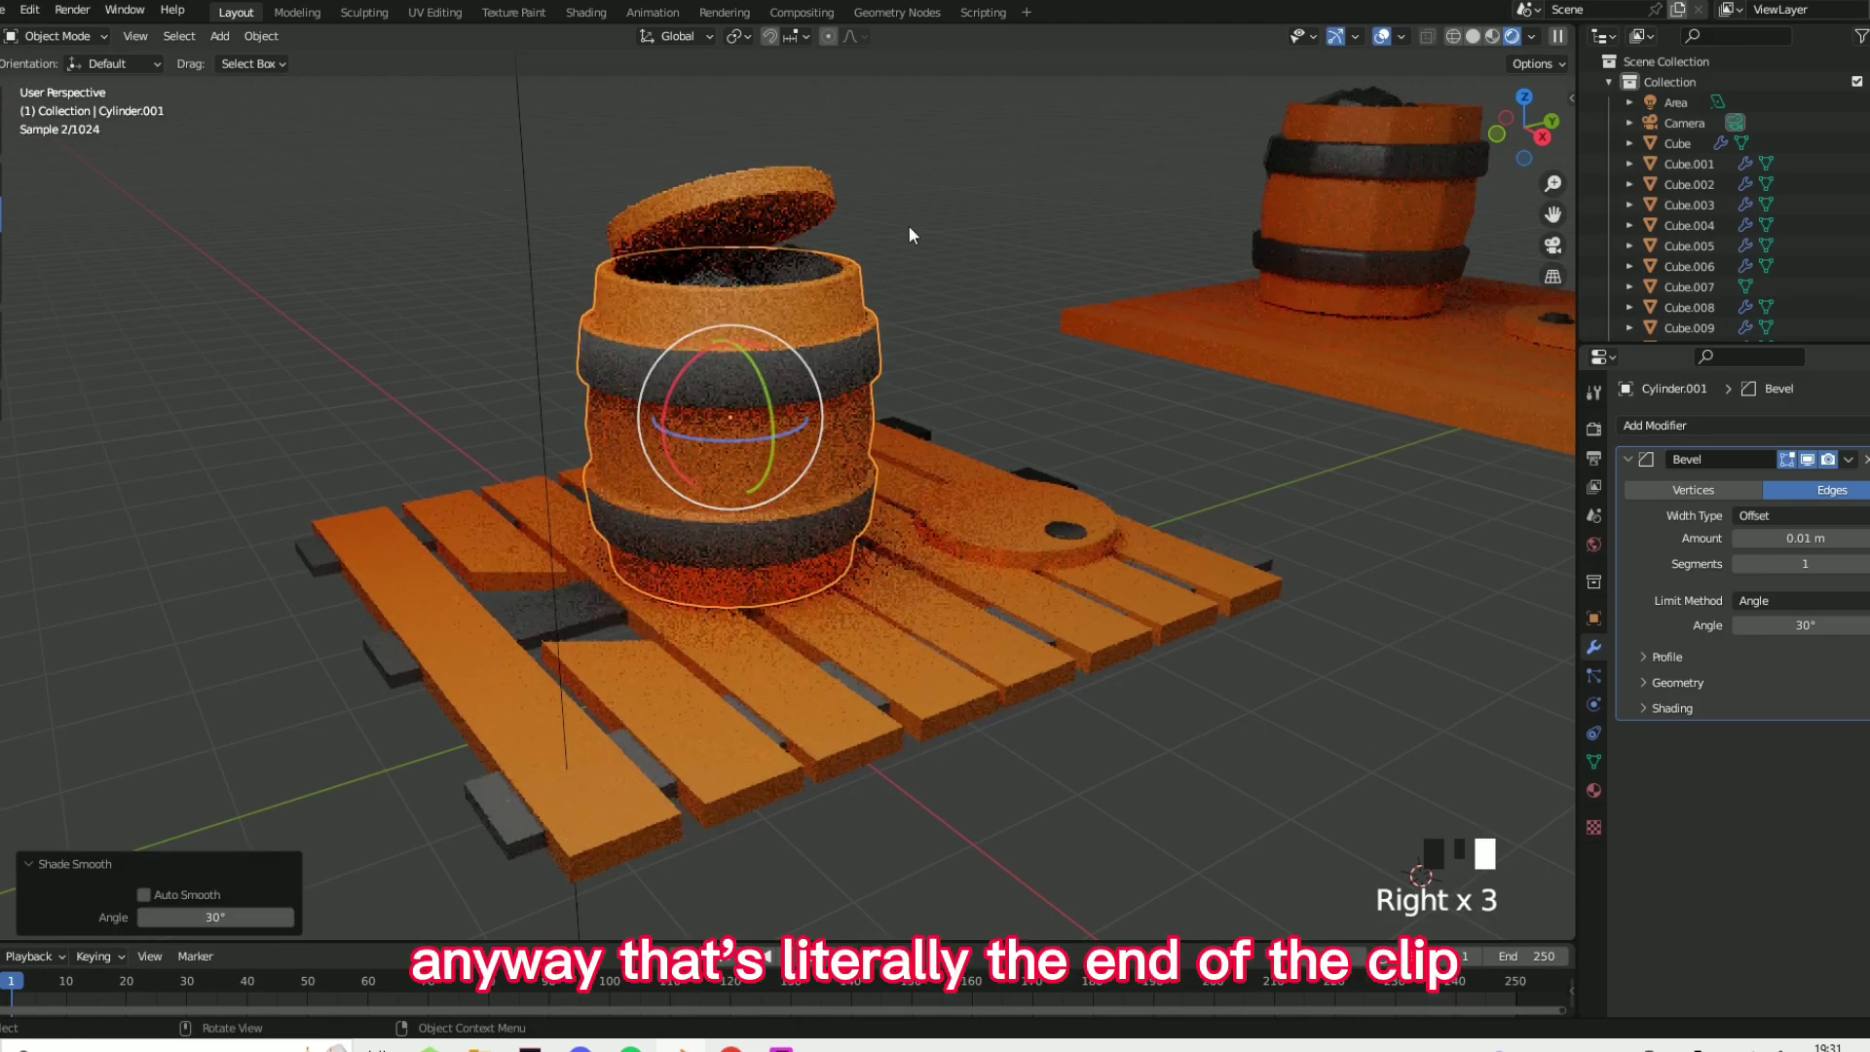
pyautogui.moveTo(954, 457); pyautogui.dragTo(937, 545, button='middle')
pyautogui.scroll(2, 1108, 579)
pyautogui.scroll(1, 1110, 577)
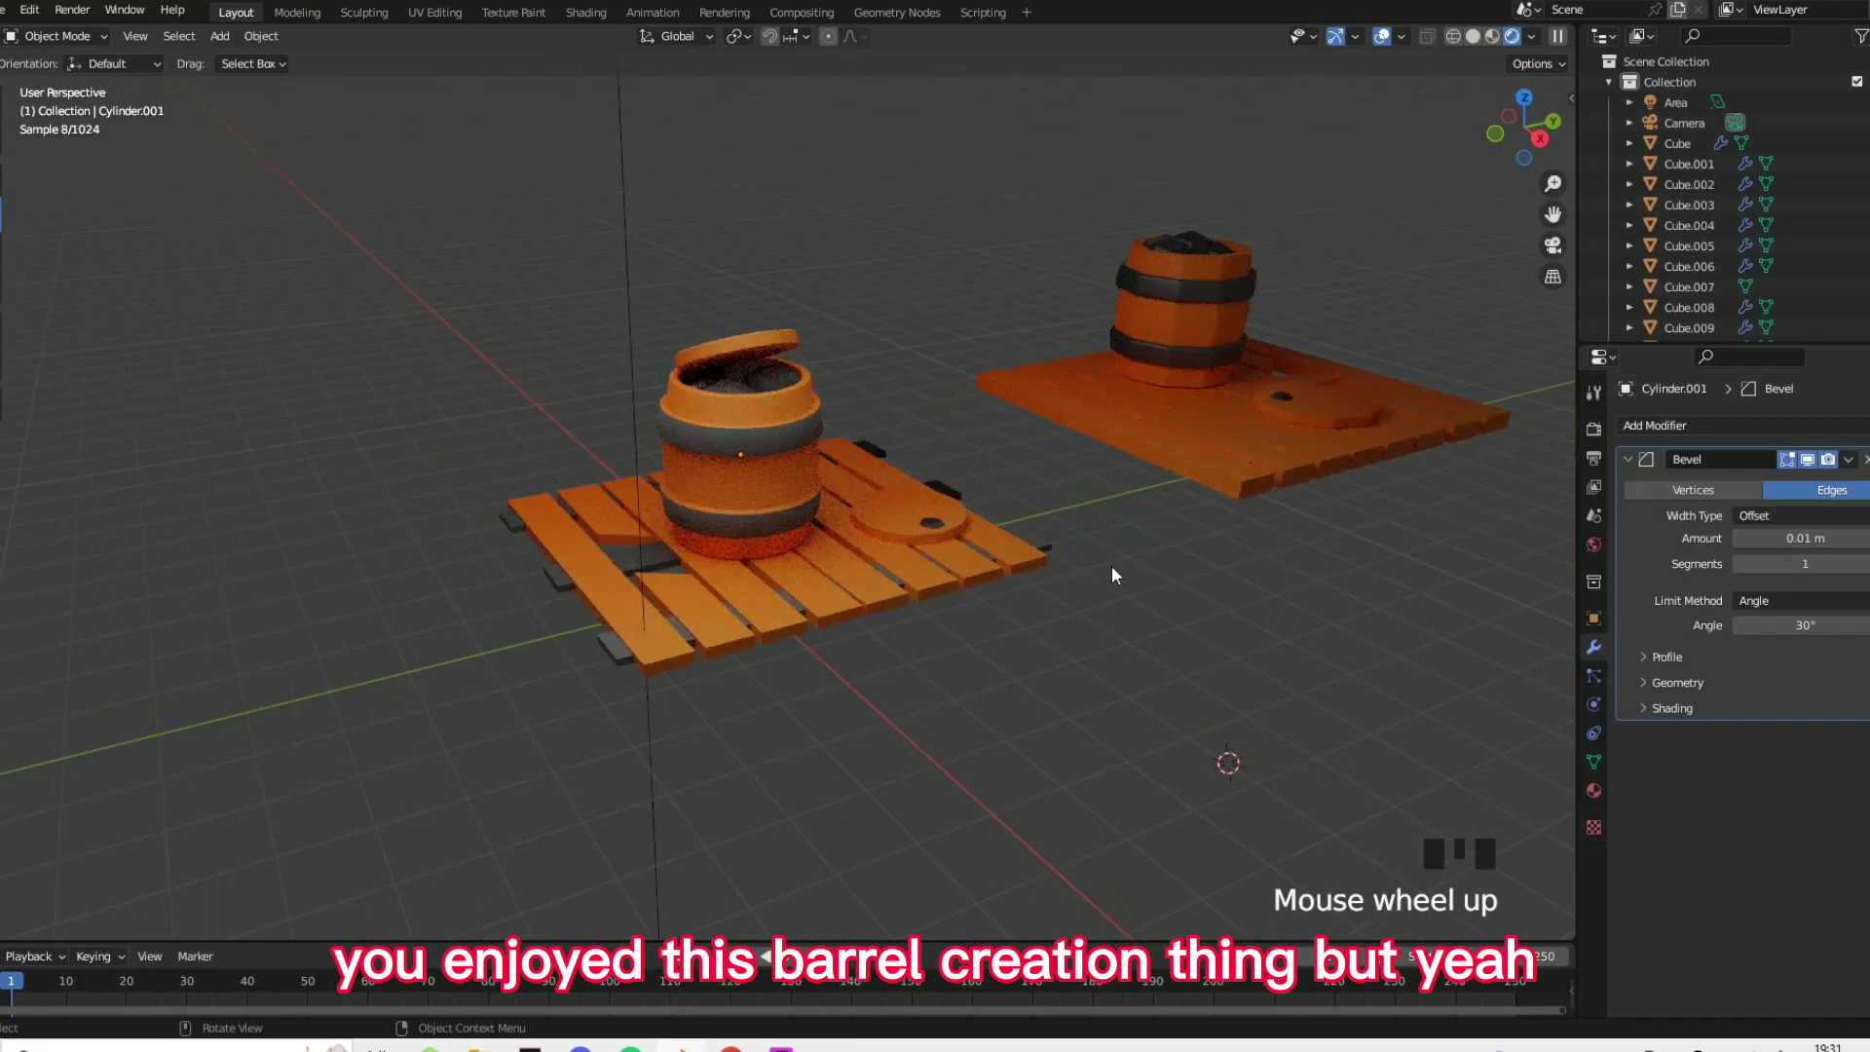